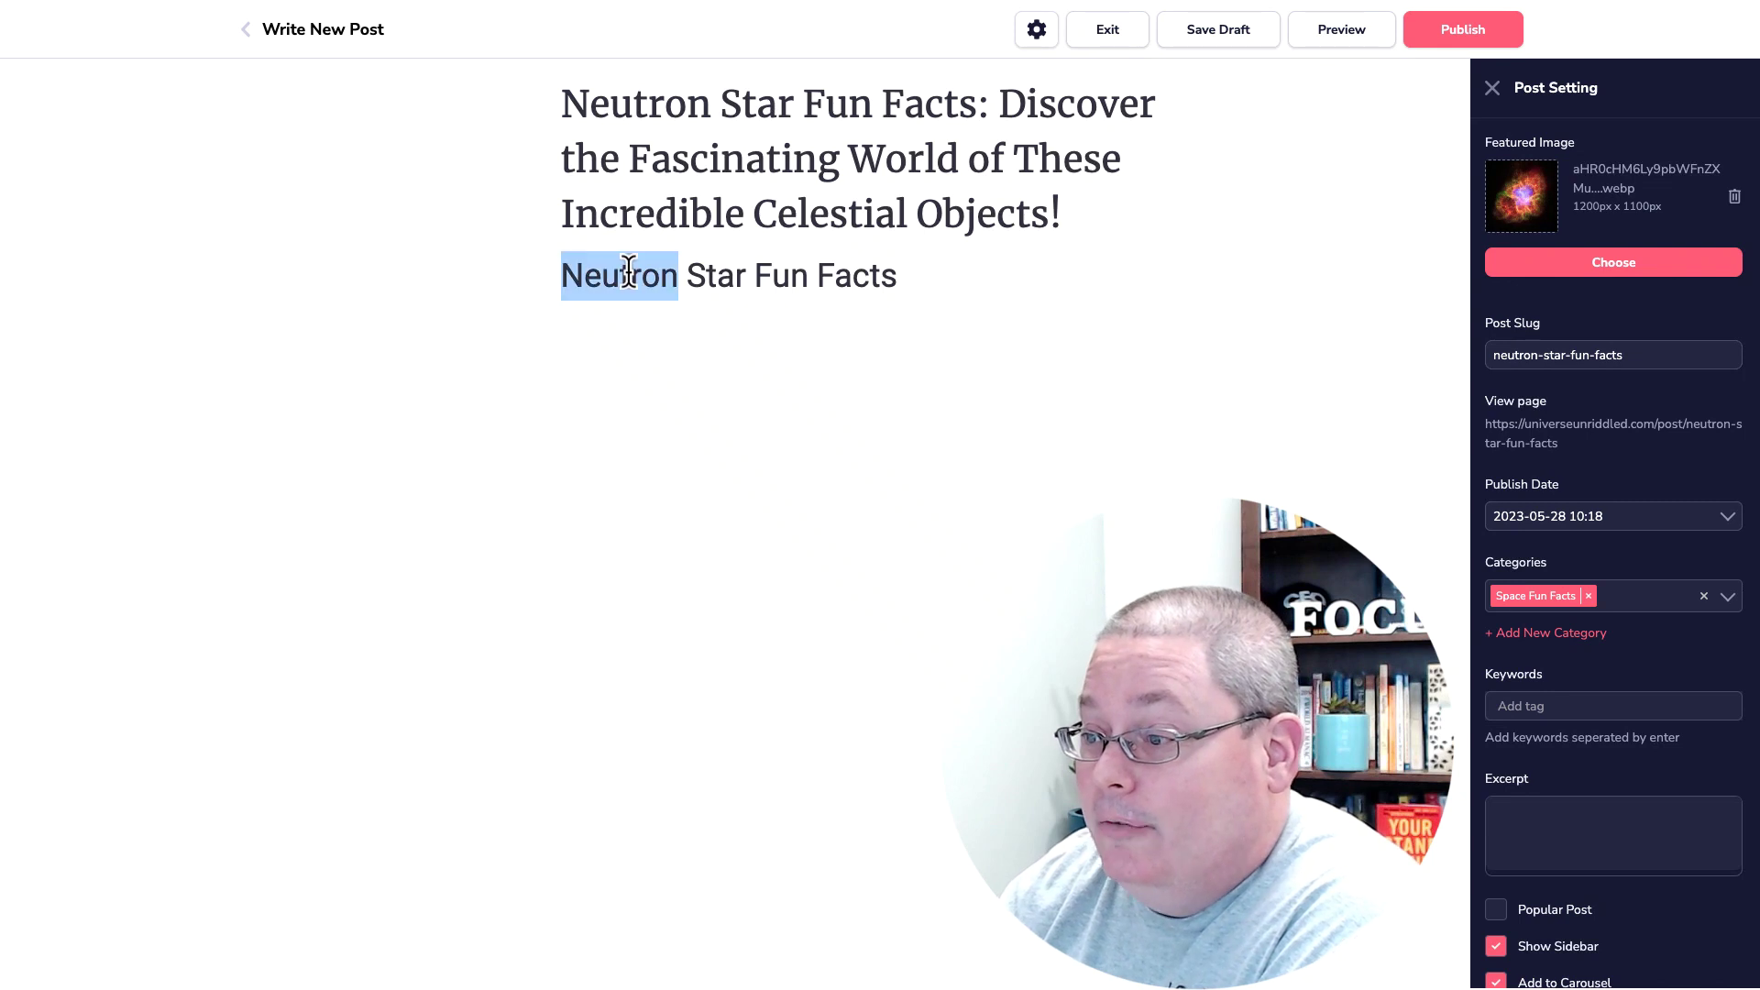
Step: Review the post slug, the neutron star fun facts keyword and the Content Analysis topics heading
{"action": "left_click", "coordinate": [1060, 321]}
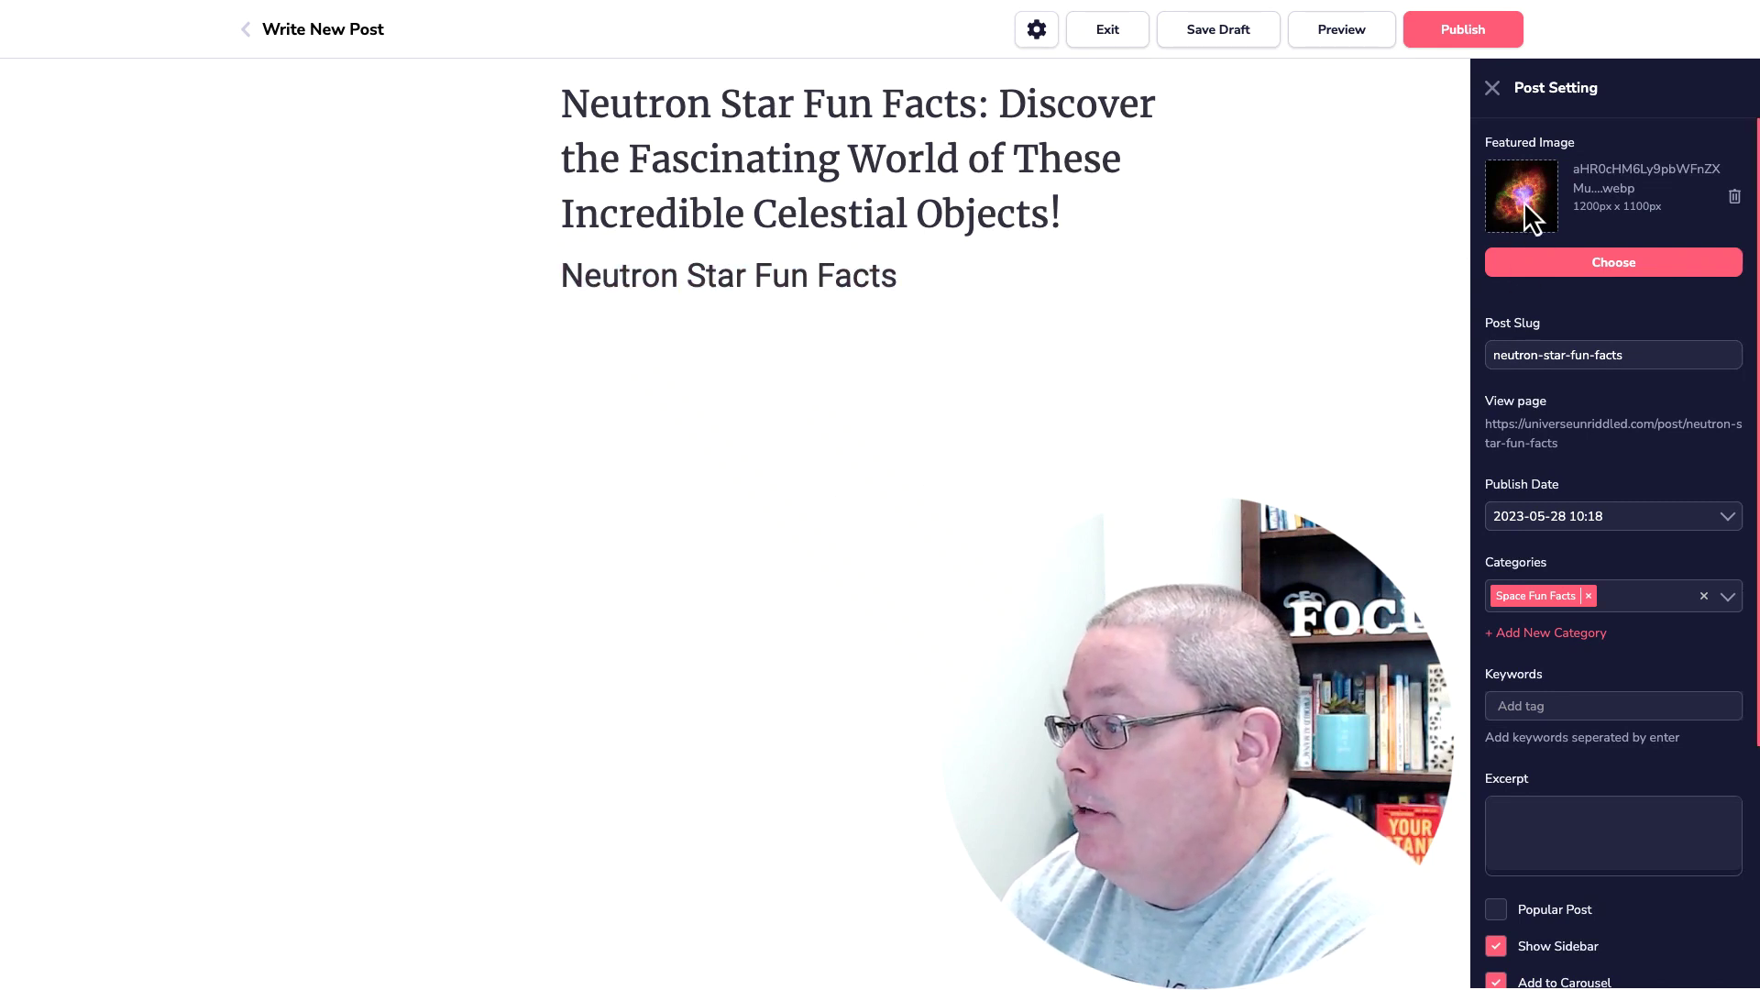
{"action": "triple_click", "coordinate": [1647, 357]}
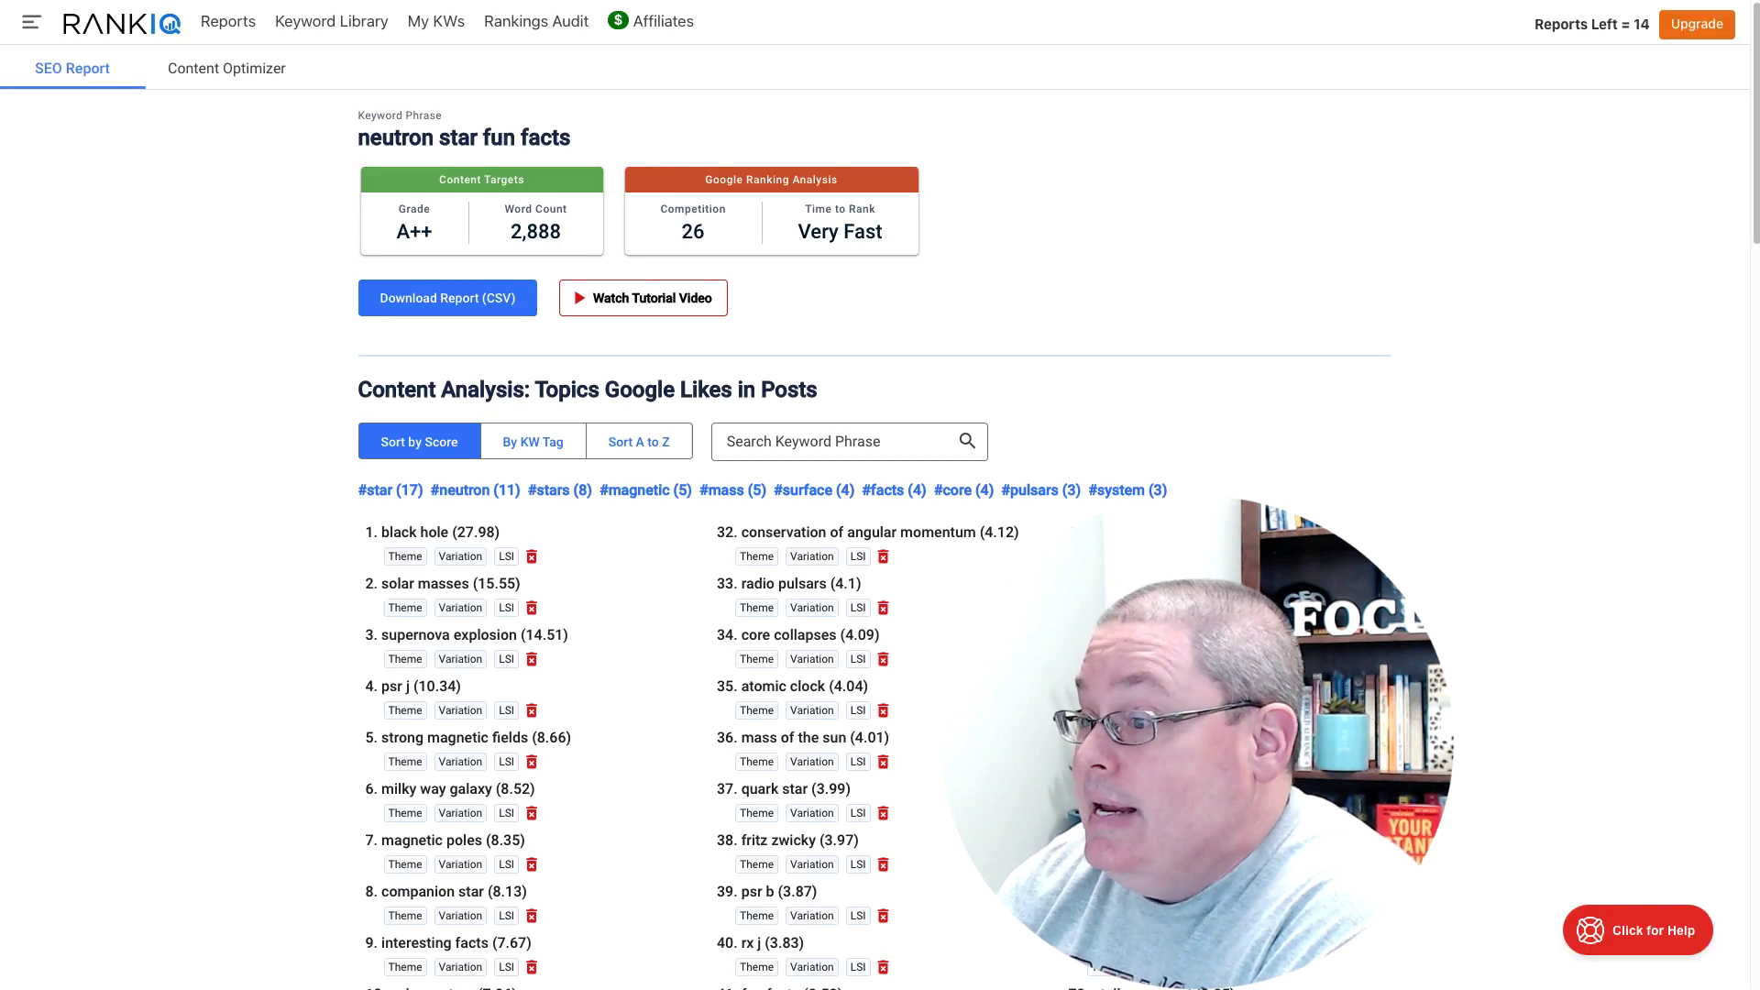
{"action": "triple_click", "coordinate": [381, 134]}
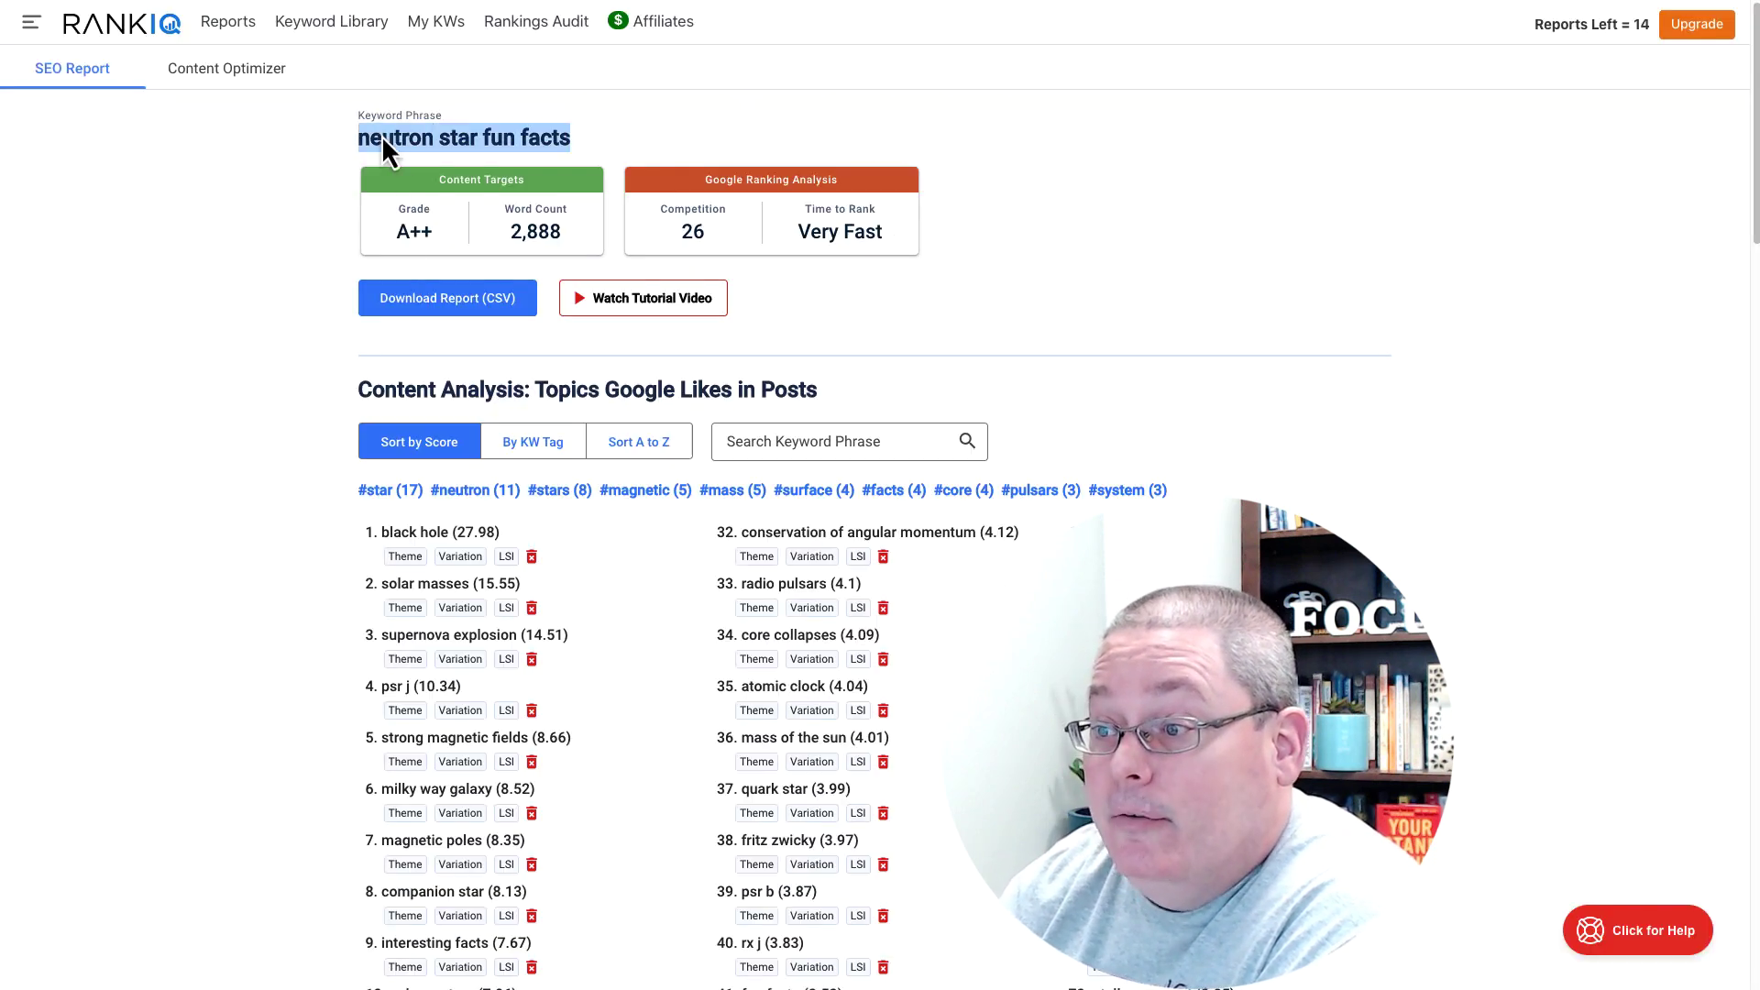
{"action": "left_click", "coordinate": [278, 235]}
{"action": "left_click_drag", "start_coordinate": [354, 392], "coordinate": [812, 389]}
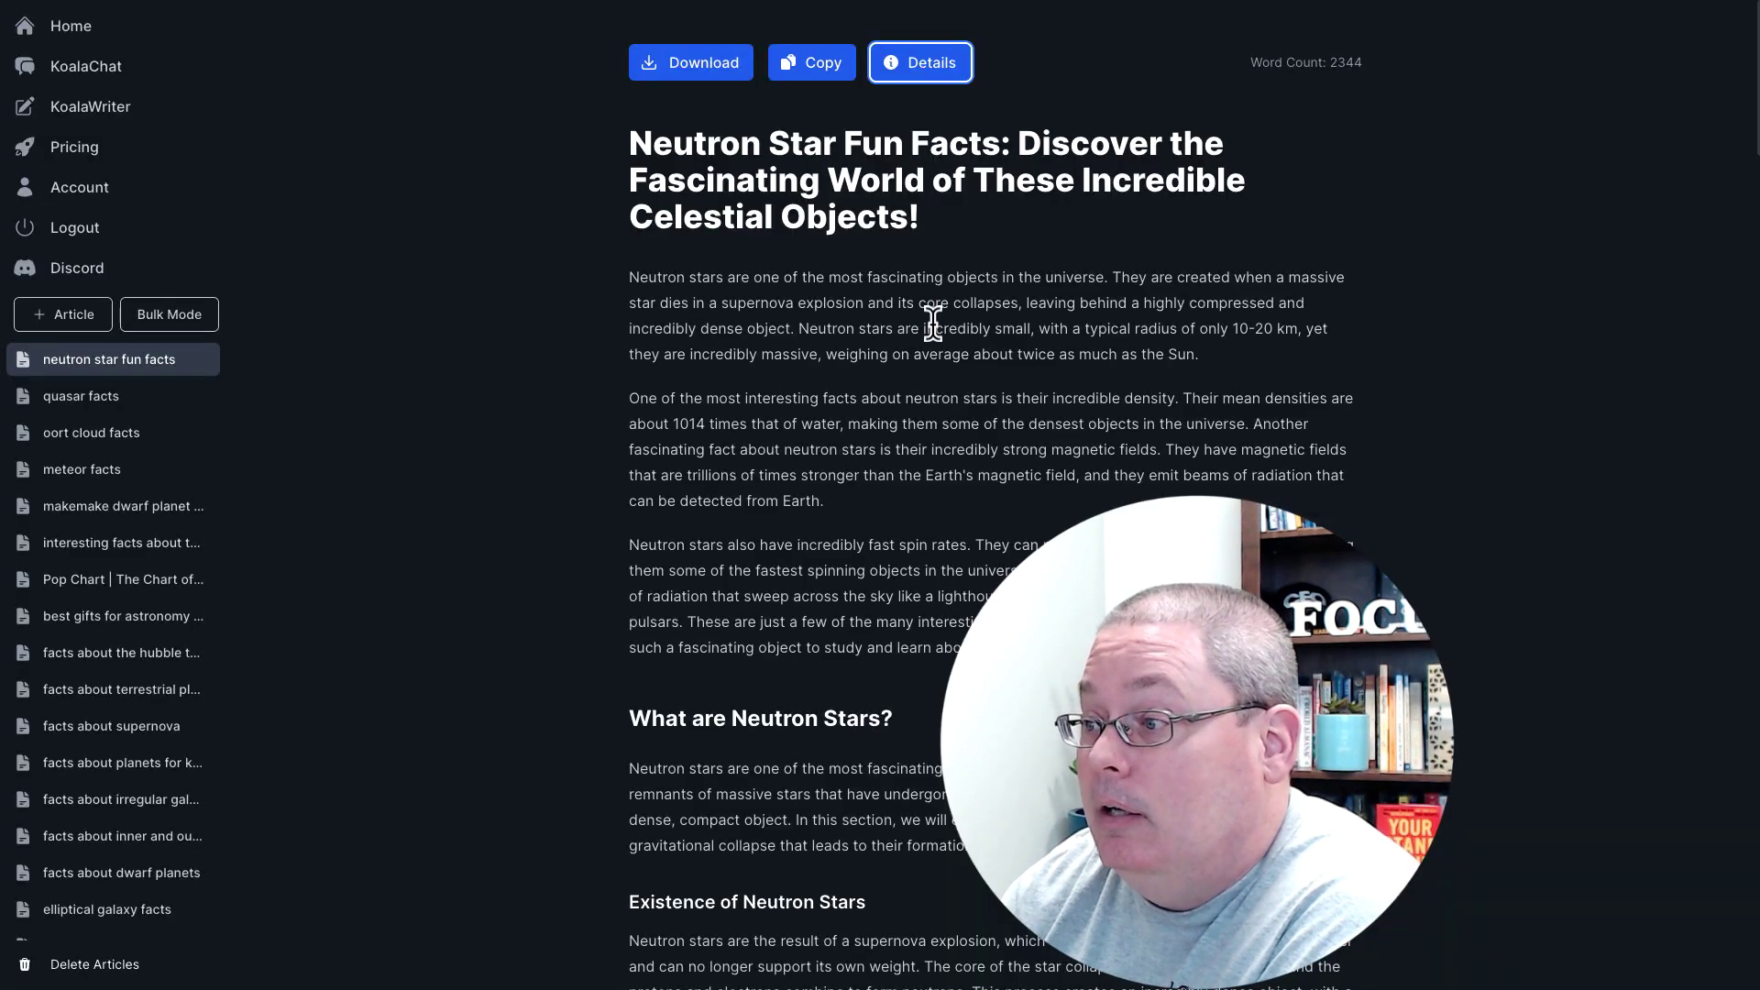
Step: Read the article down to the Conclusion and back, then select 'Fascinating' in the title
{"action": "scroll", "coordinate": [933, 341], "scroll_direction": "down", "scroll_amount": 4}
{"action": "scroll", "coordinate": [933, 340], "scroll_direction": "down", "scroll_amount": 20}
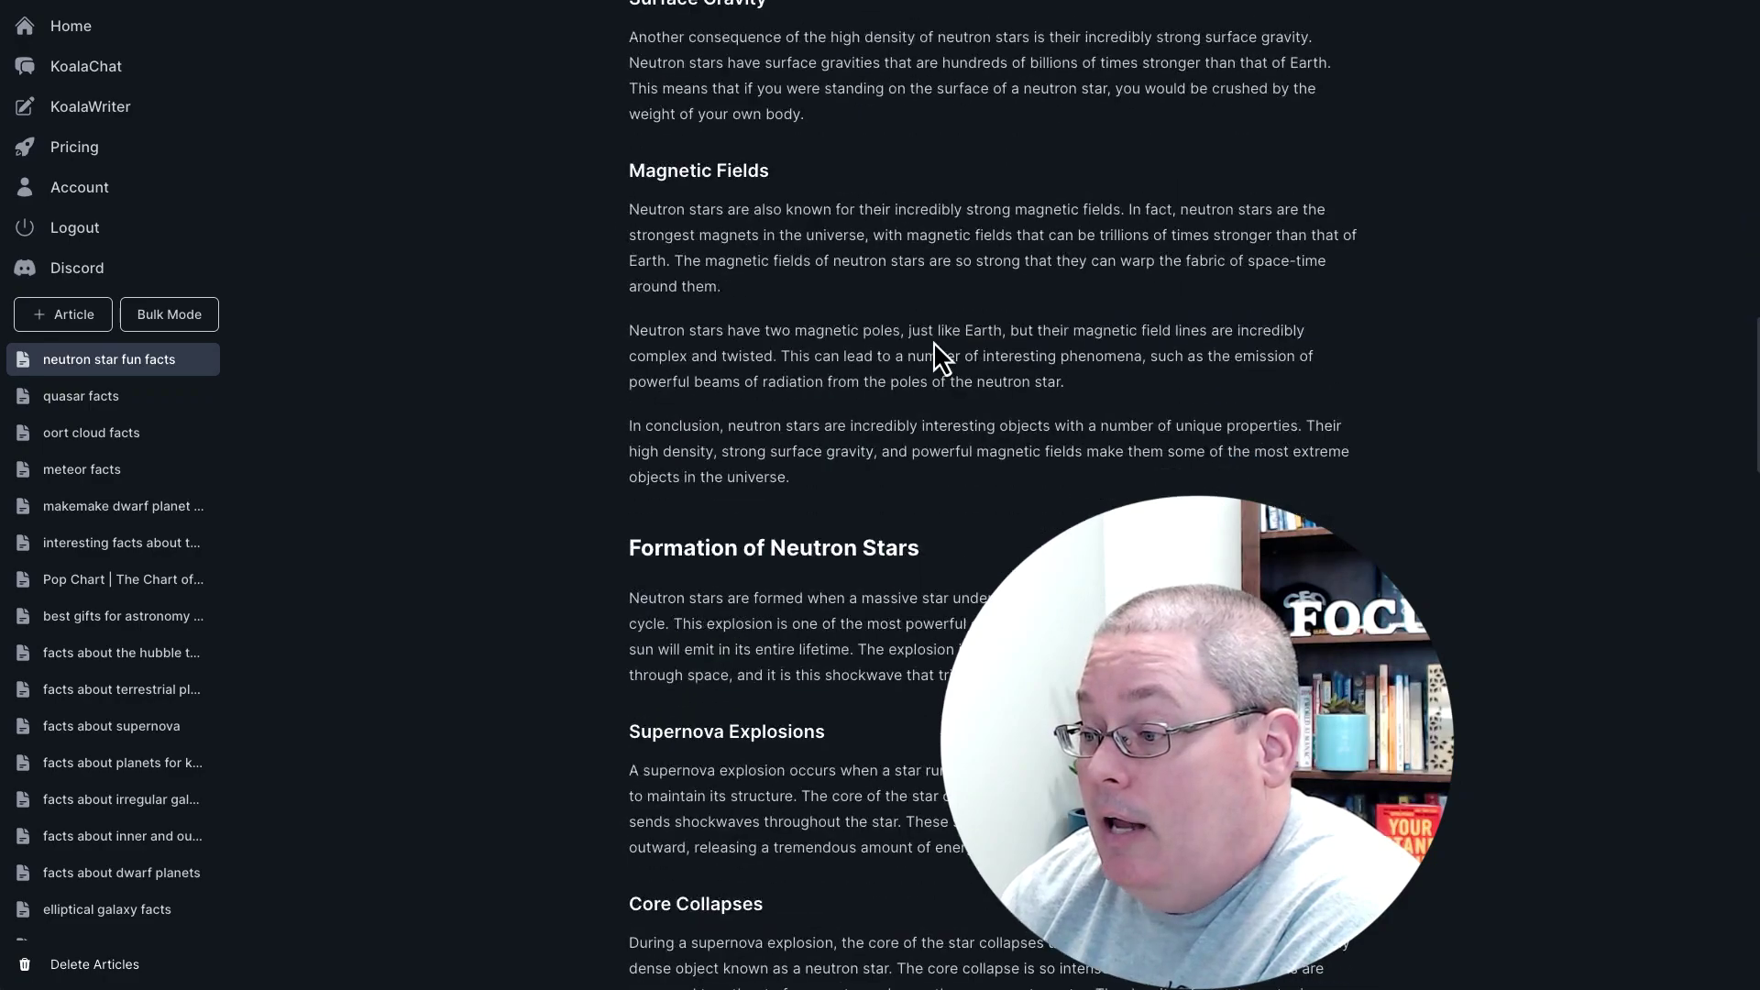
{"action": "scroll", "coordinate": [933, 343], "scroll_direction": "down", "scroll_amount": 20}
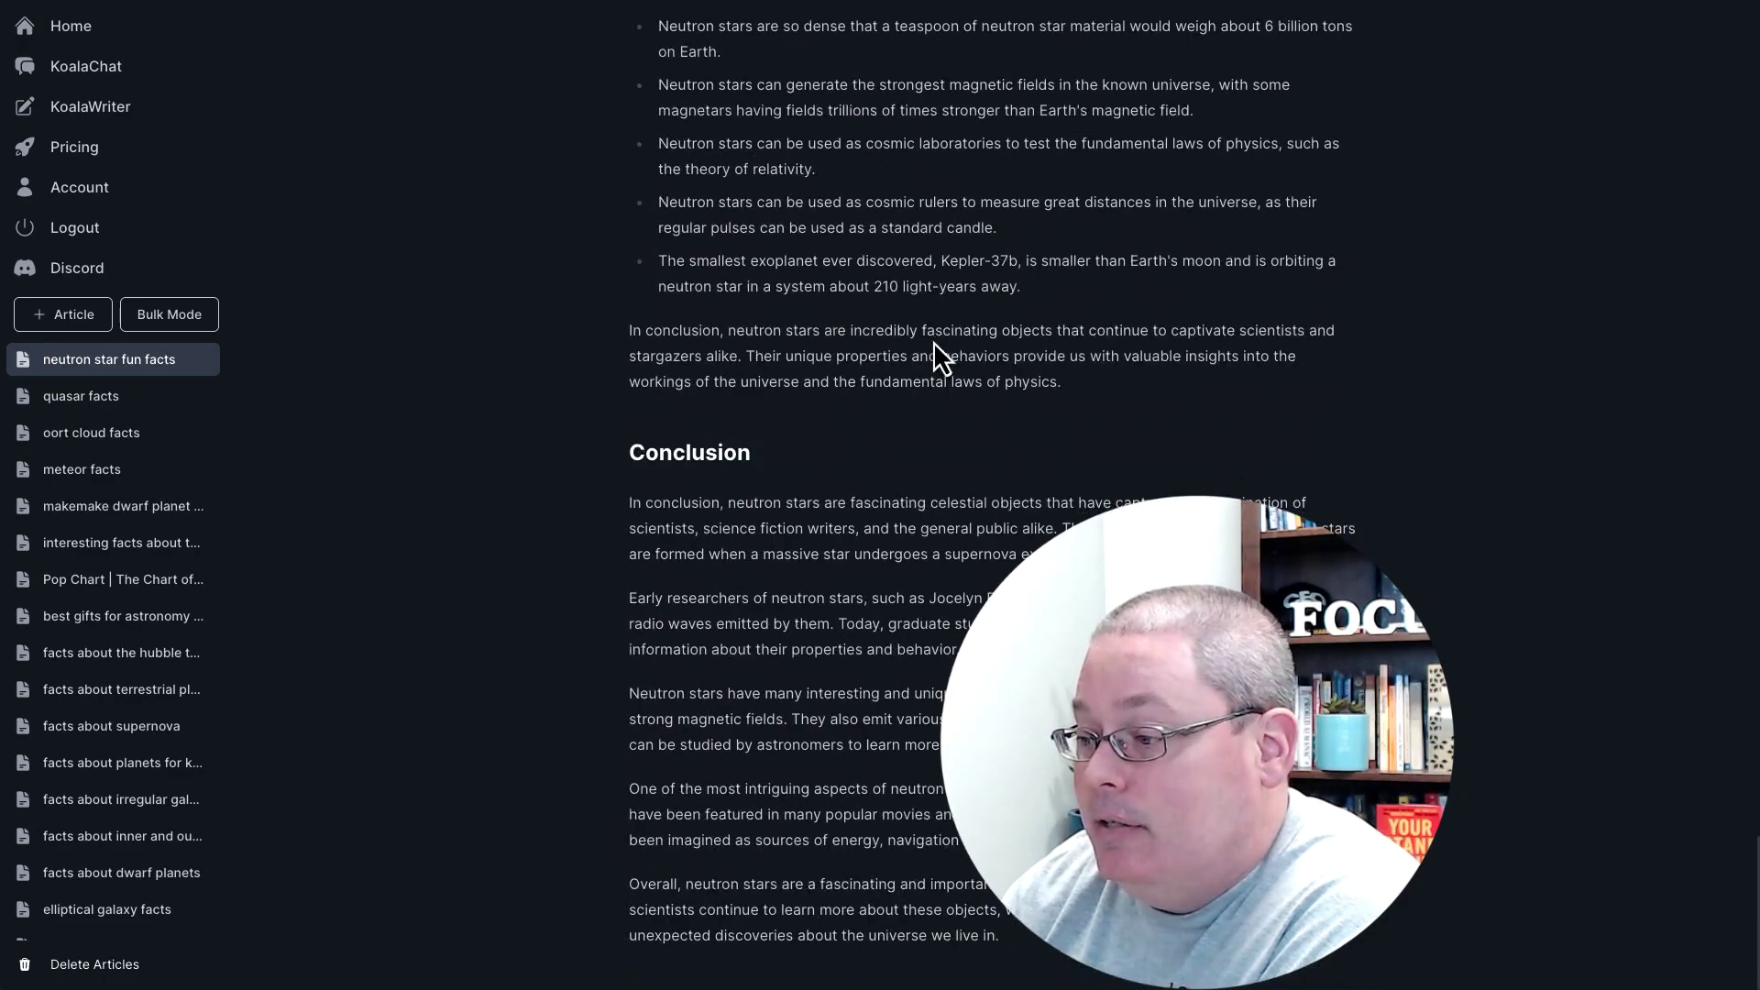
{"action": "scroll", "coordinate": [933, 341], "scroll_direction": "up", "scroll_amount": 20}
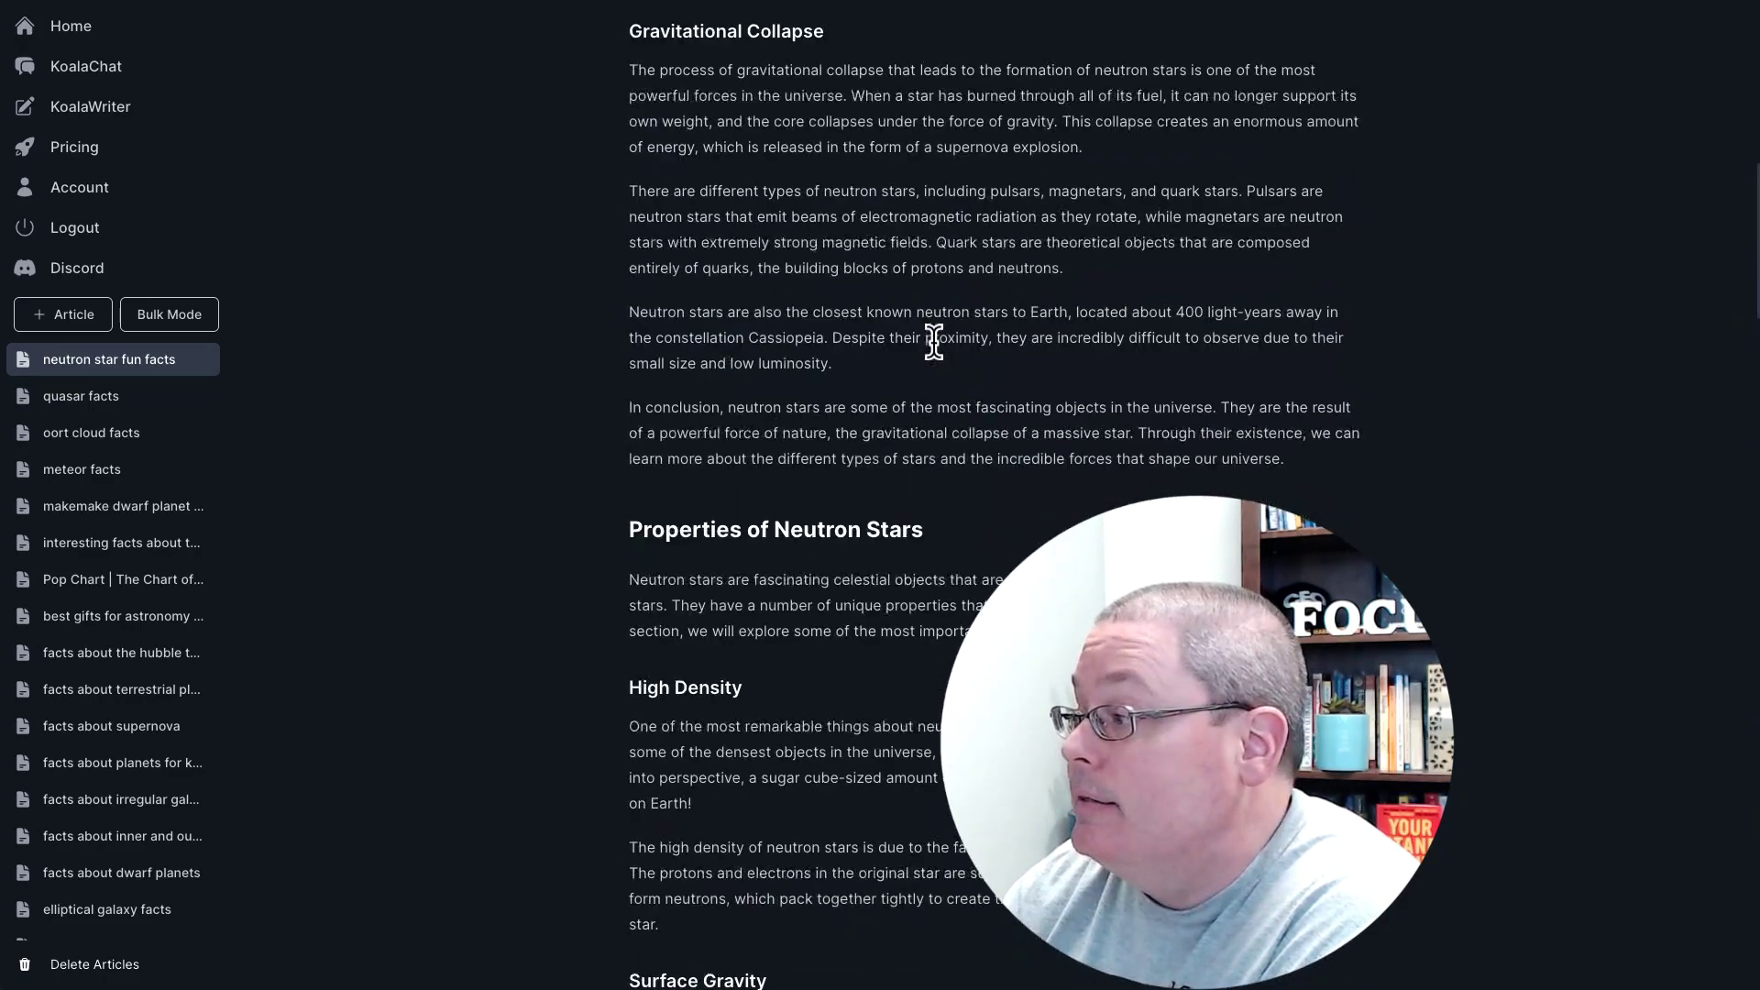
{"action": "scroll", "coordinate": [933, 341], "scroll_direction": "up", "scroll_amount": 3}
{"action": "double_click", "coordinate": [662, 188]}
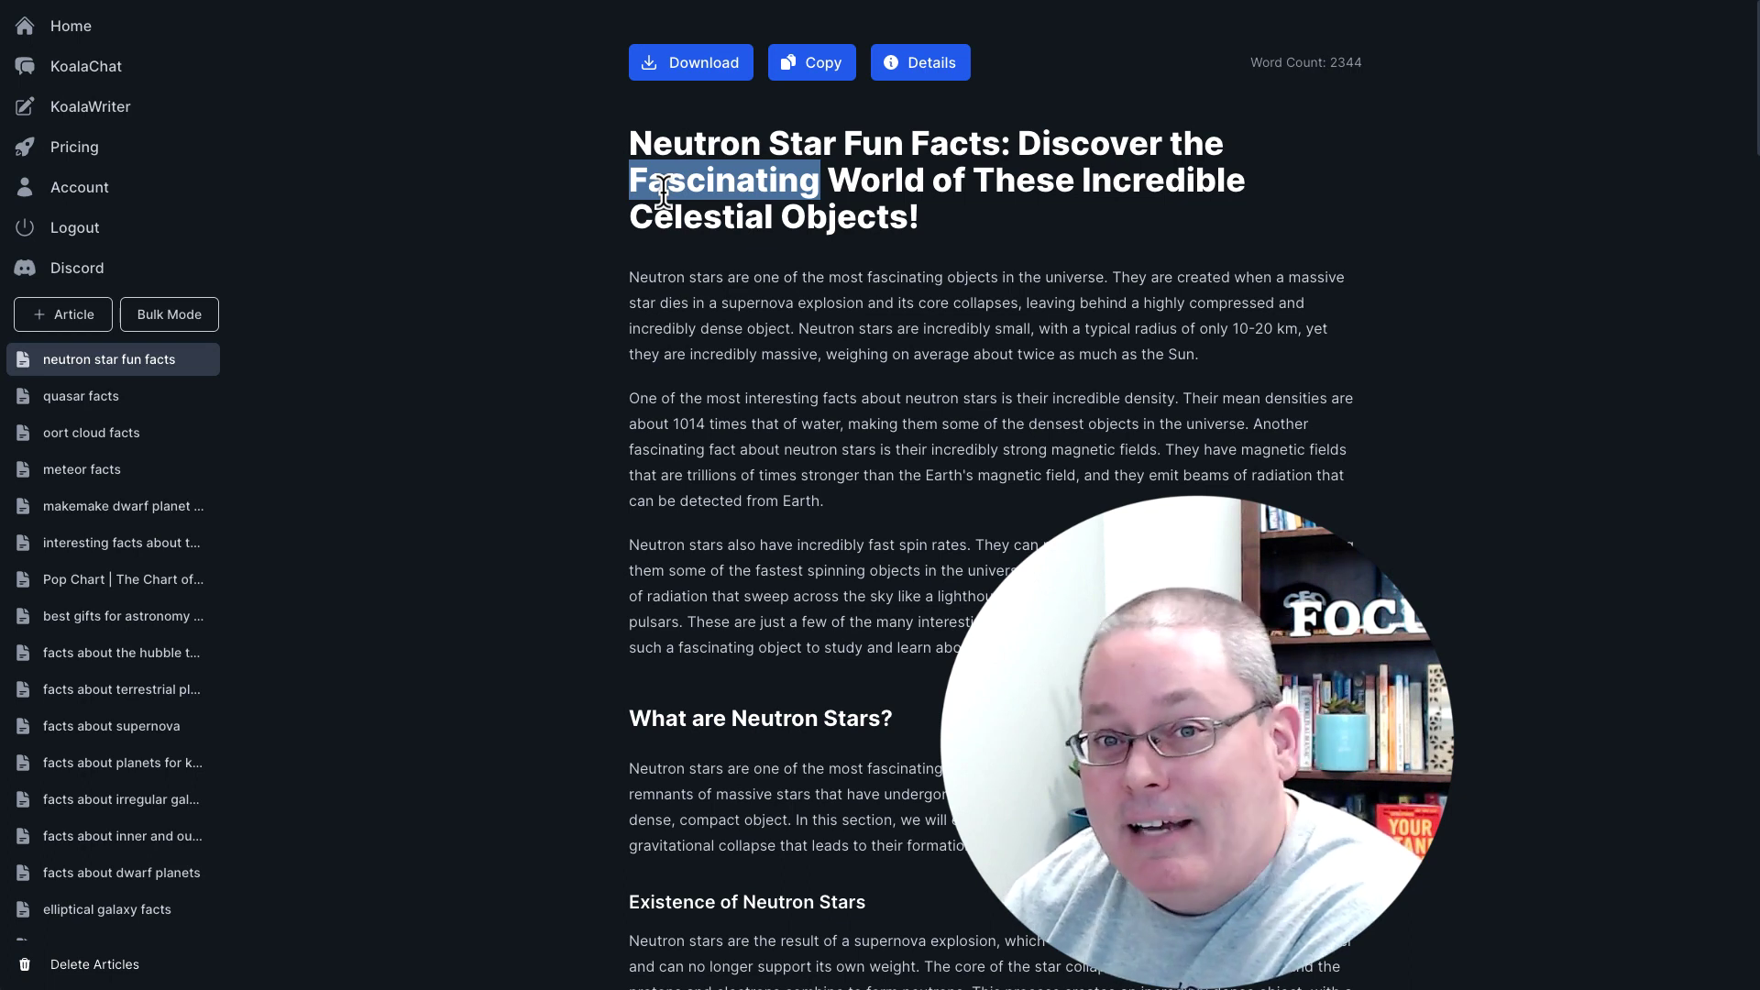
{"action": "left_click", "coordinate": [929, 68]}
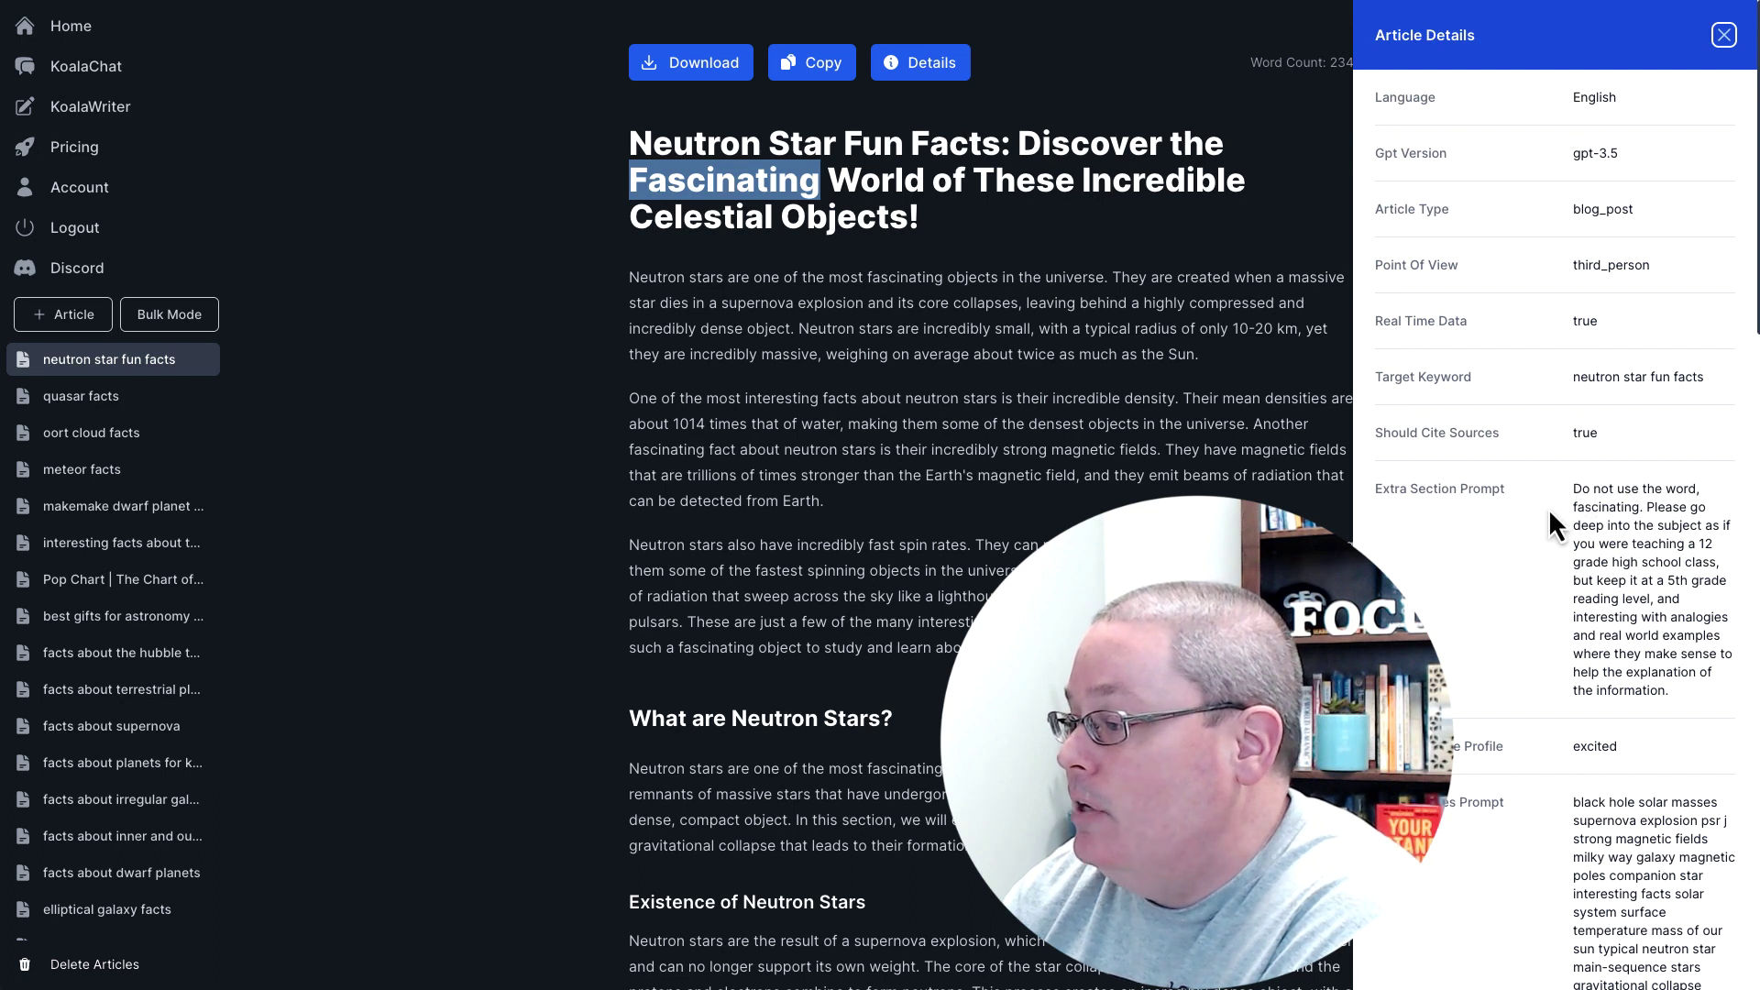
{"action": "left_click_drag", "start_coordinate": [1374, 488], "coordinate": [1505, 488]}
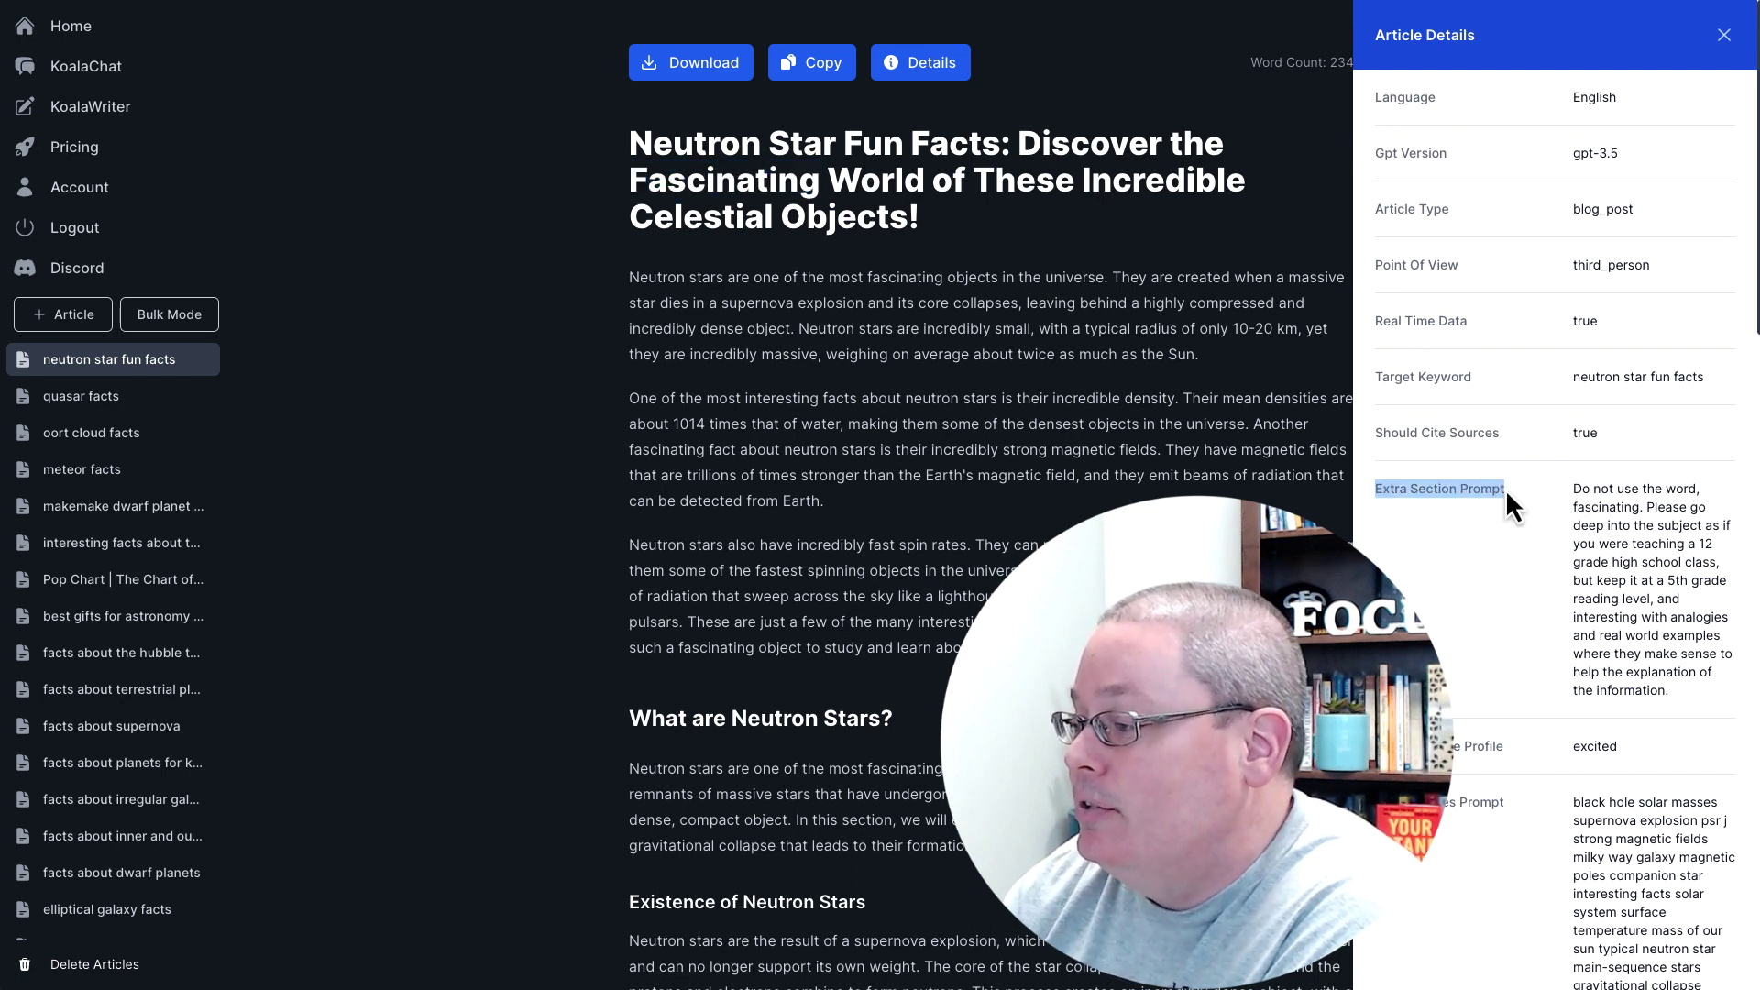
{"action": "left_click", "coordinate": [1572, 491]}
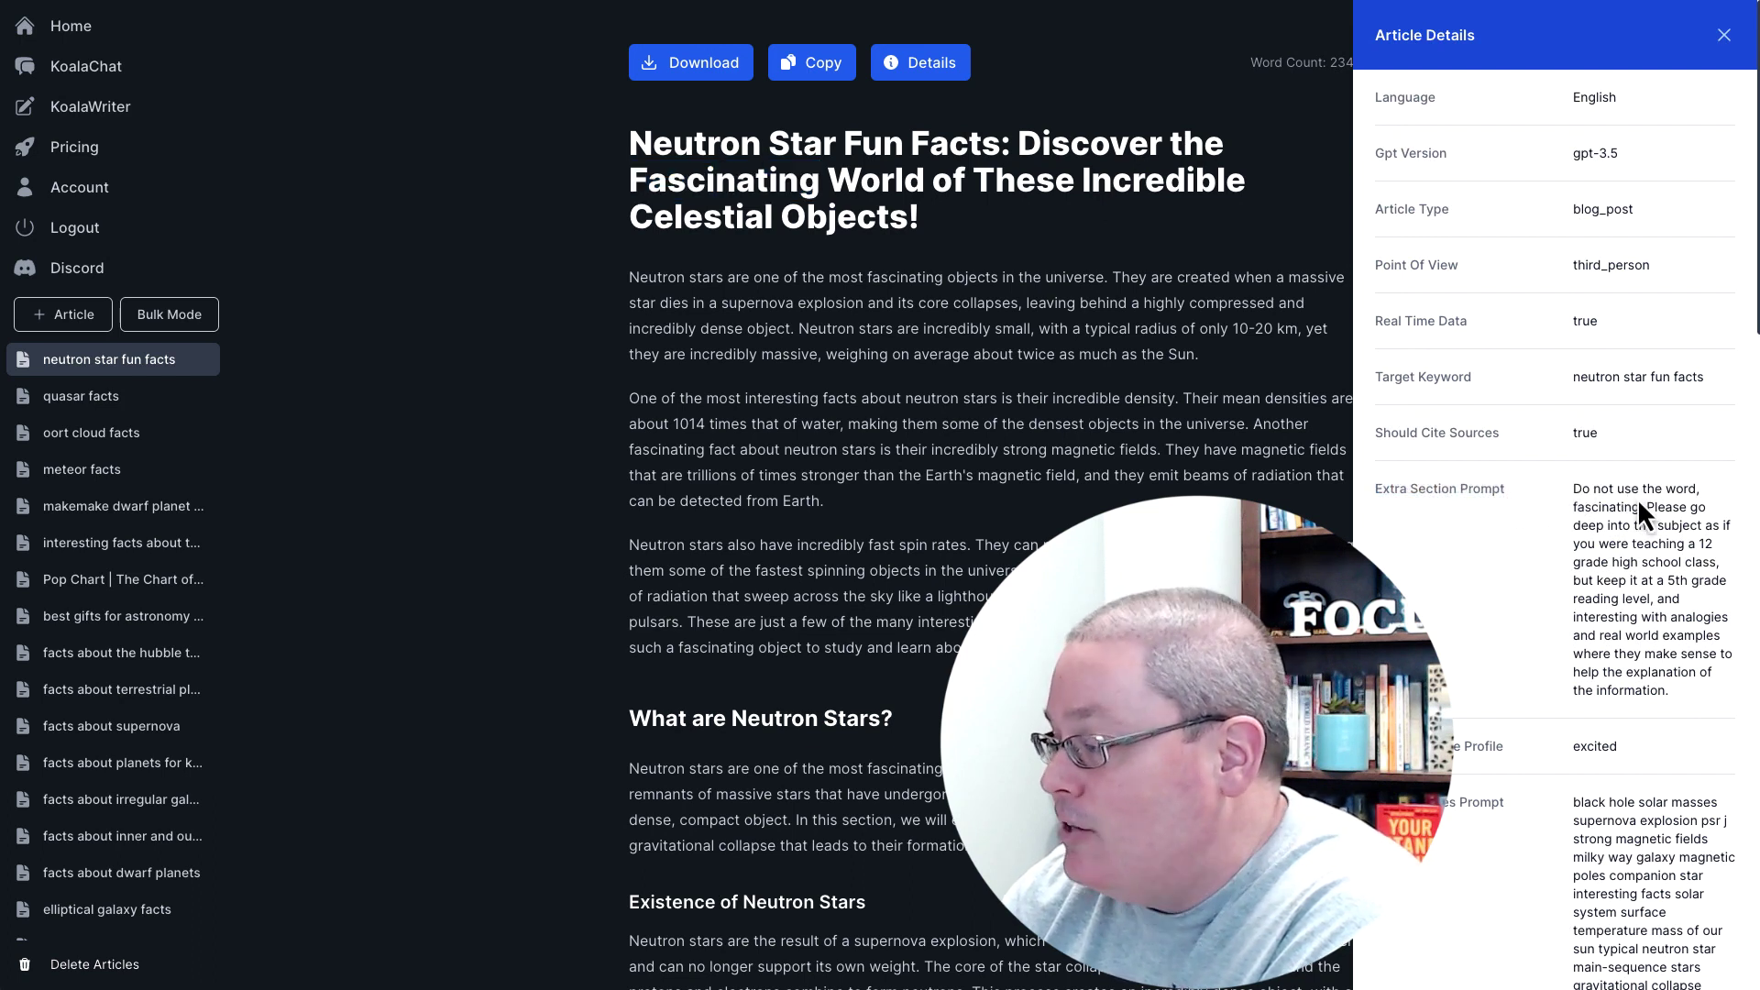
{"action": "left_click_drag", "start_coordinate": [1573, 491], "coordinate": [1641, 510]}
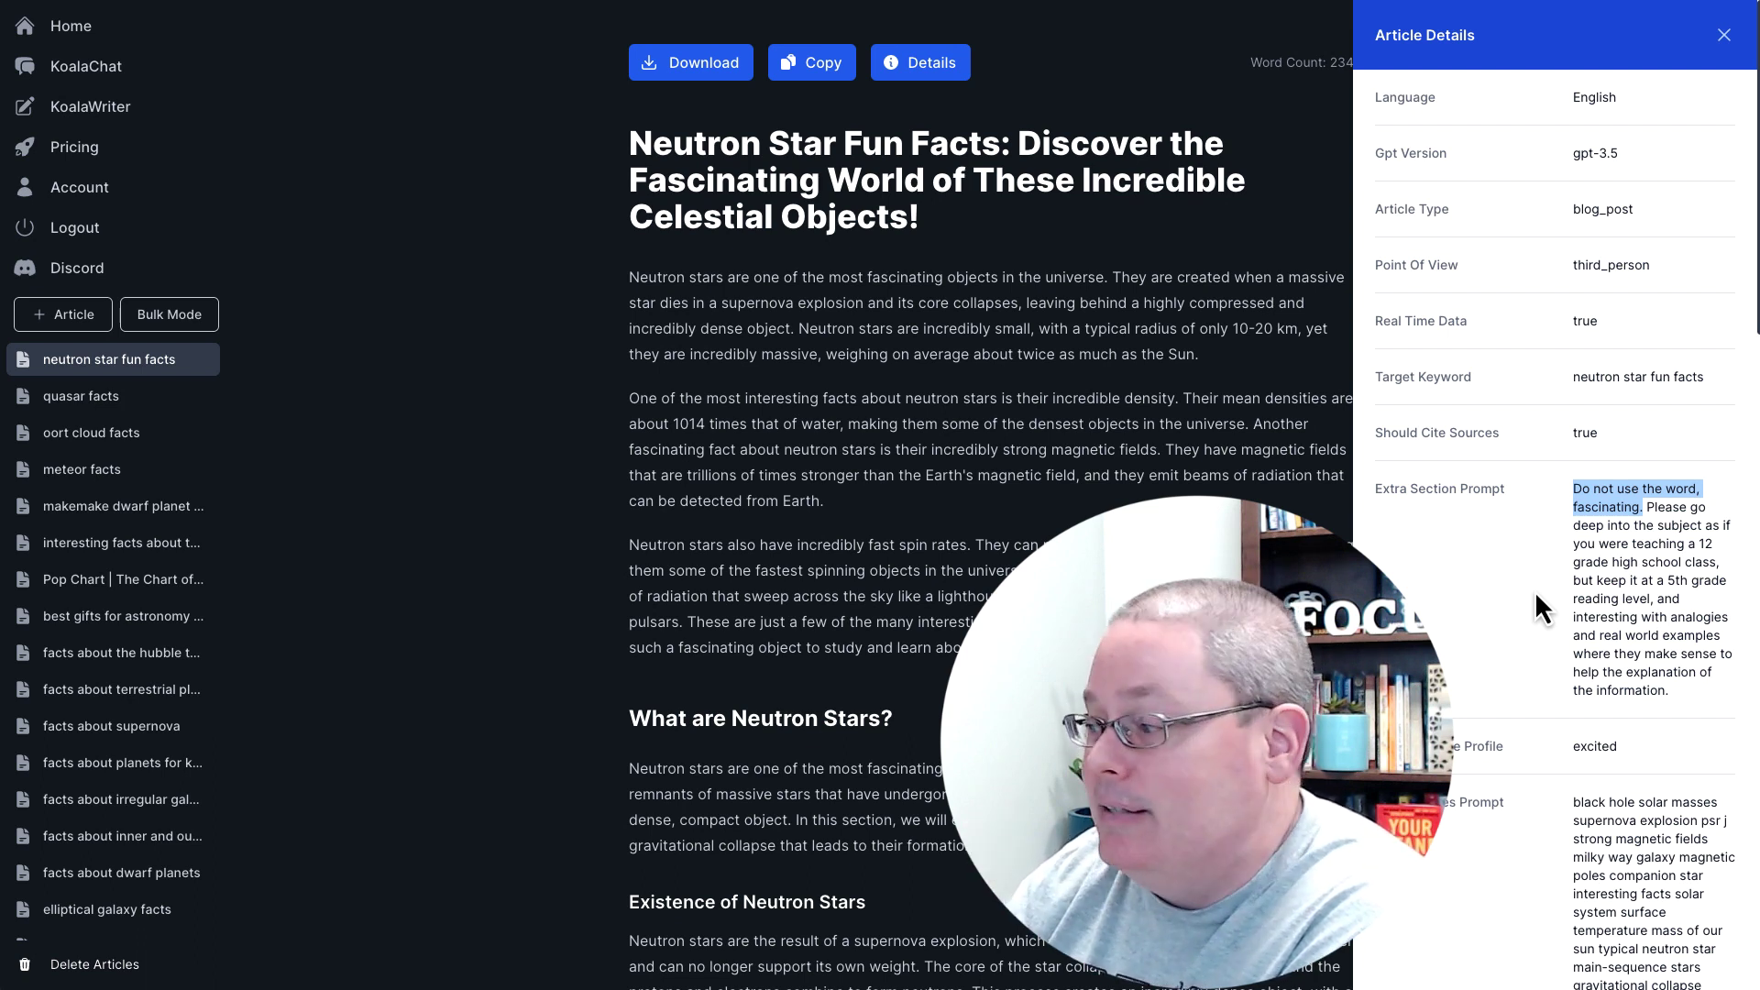
{"action": "left_click", "coordinate": [915, 295]}
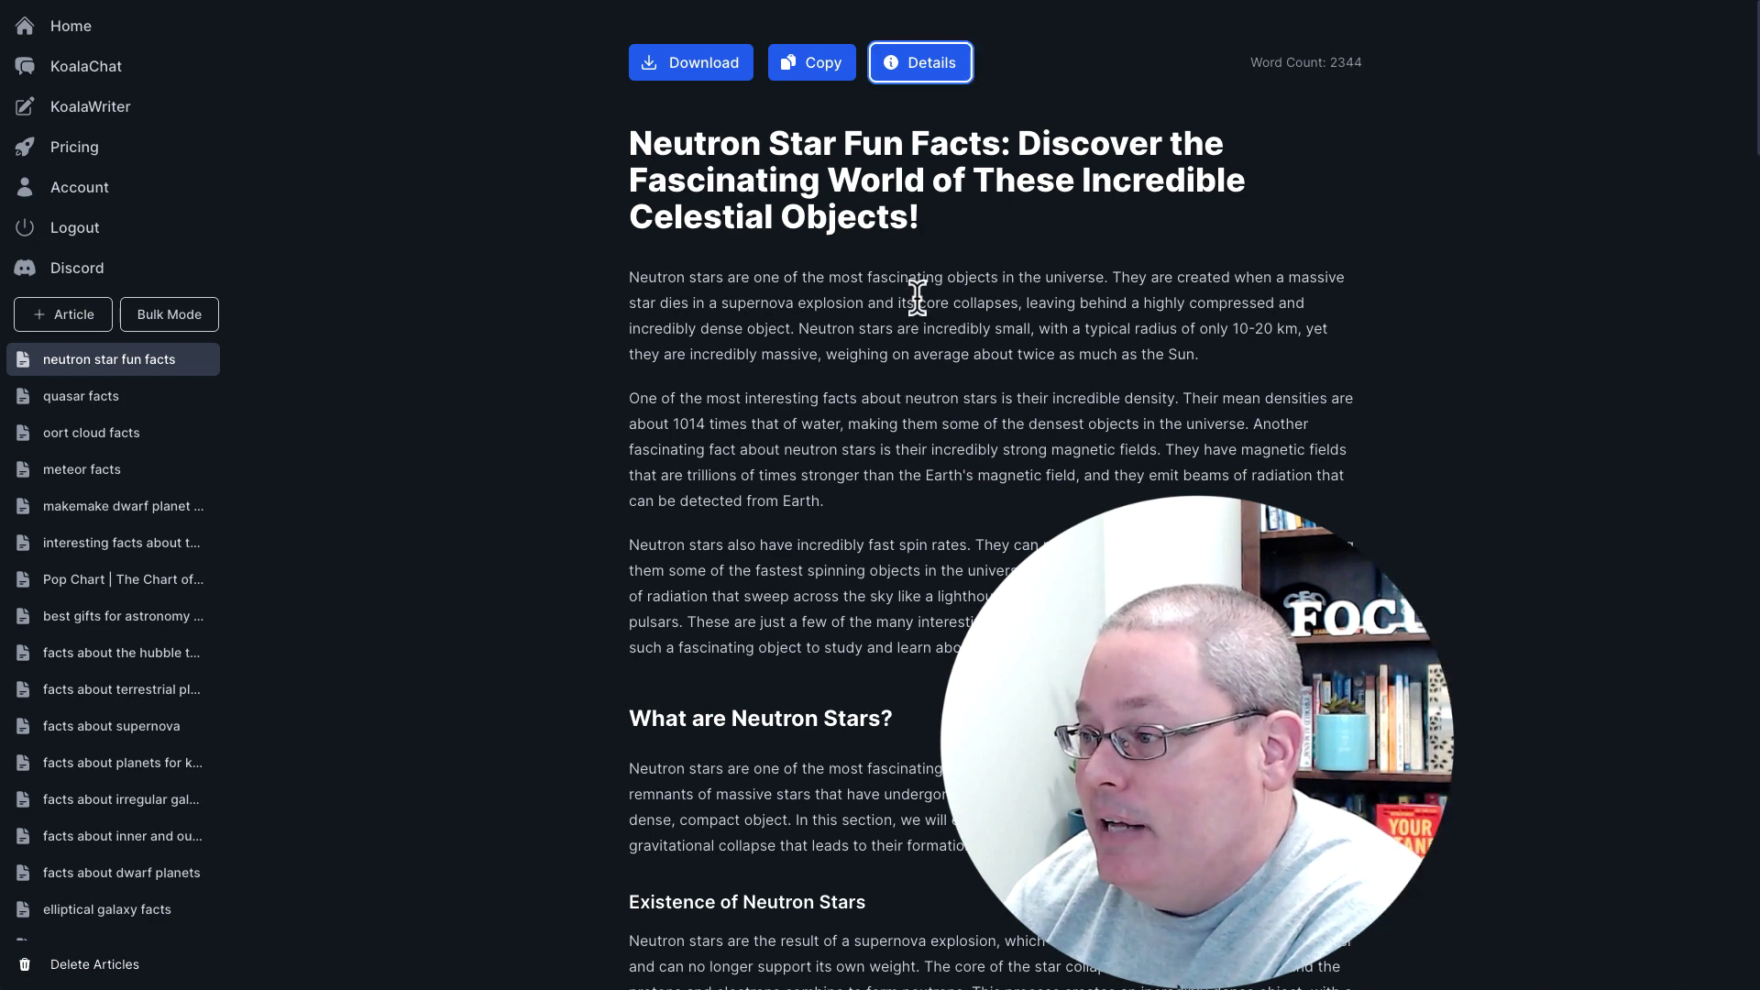
{"action": "double_click", "coordinate": [903, 277]}
{"action": "double_click", "coordinate": [904, 768]}
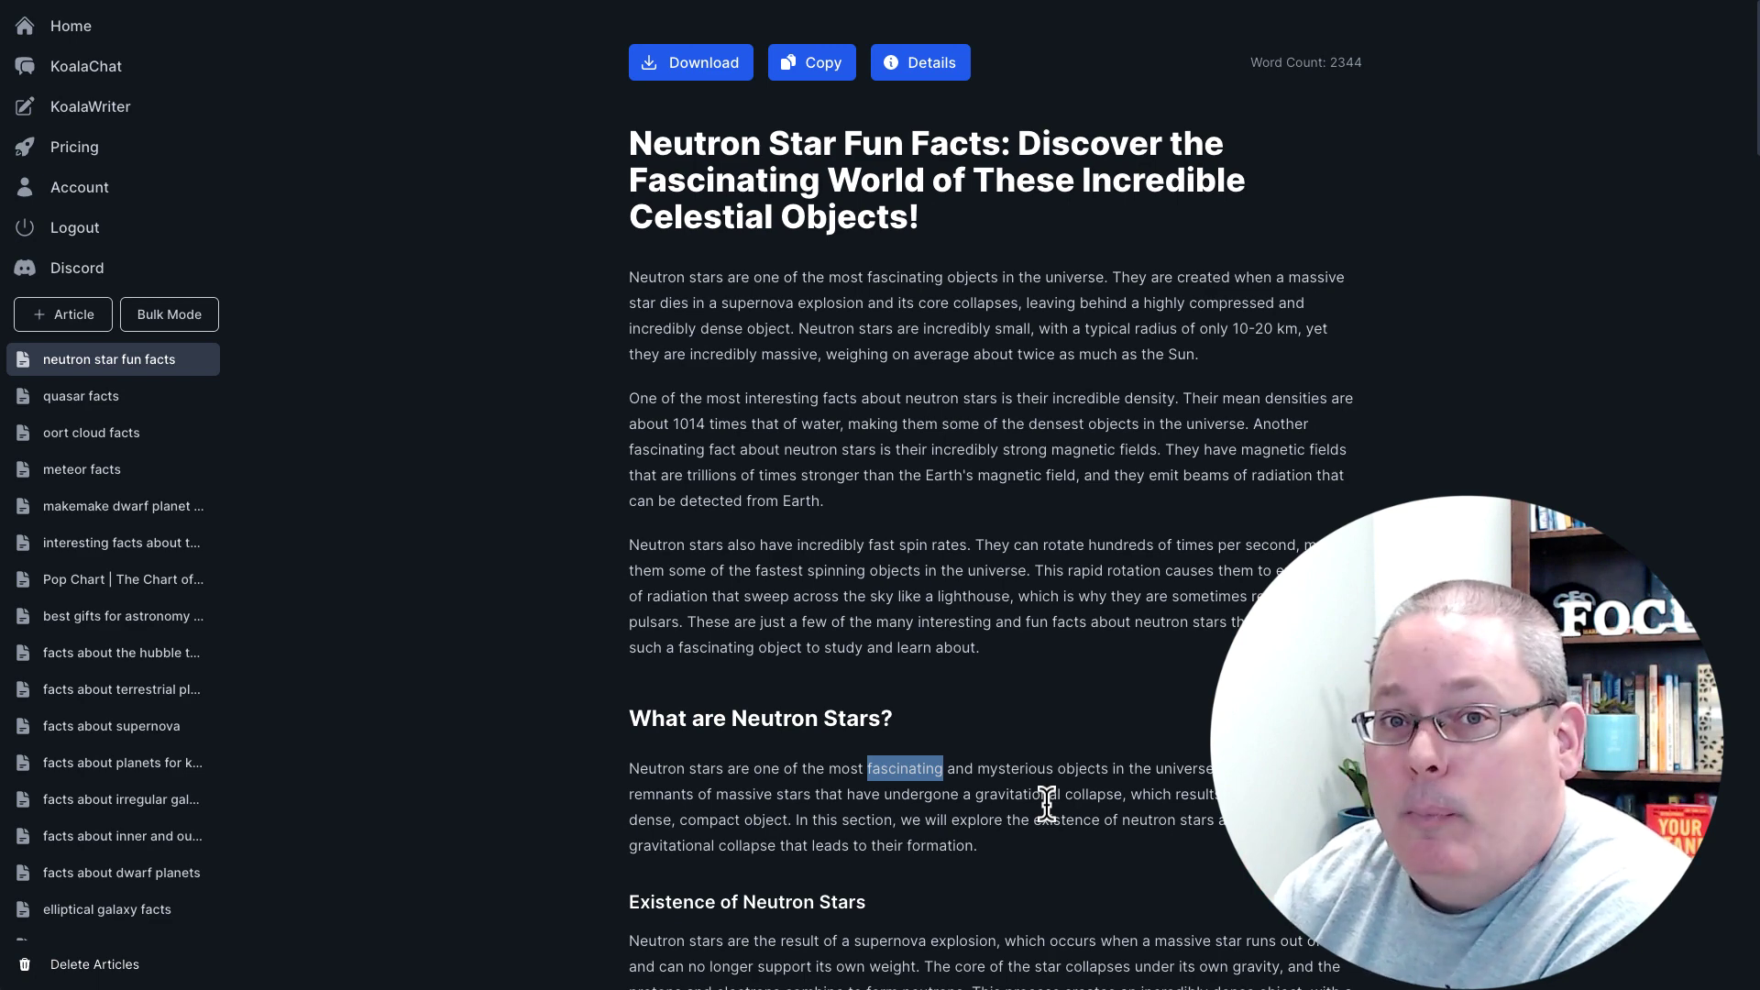
{"action": "left_click", "coordinate": [931, 72]}
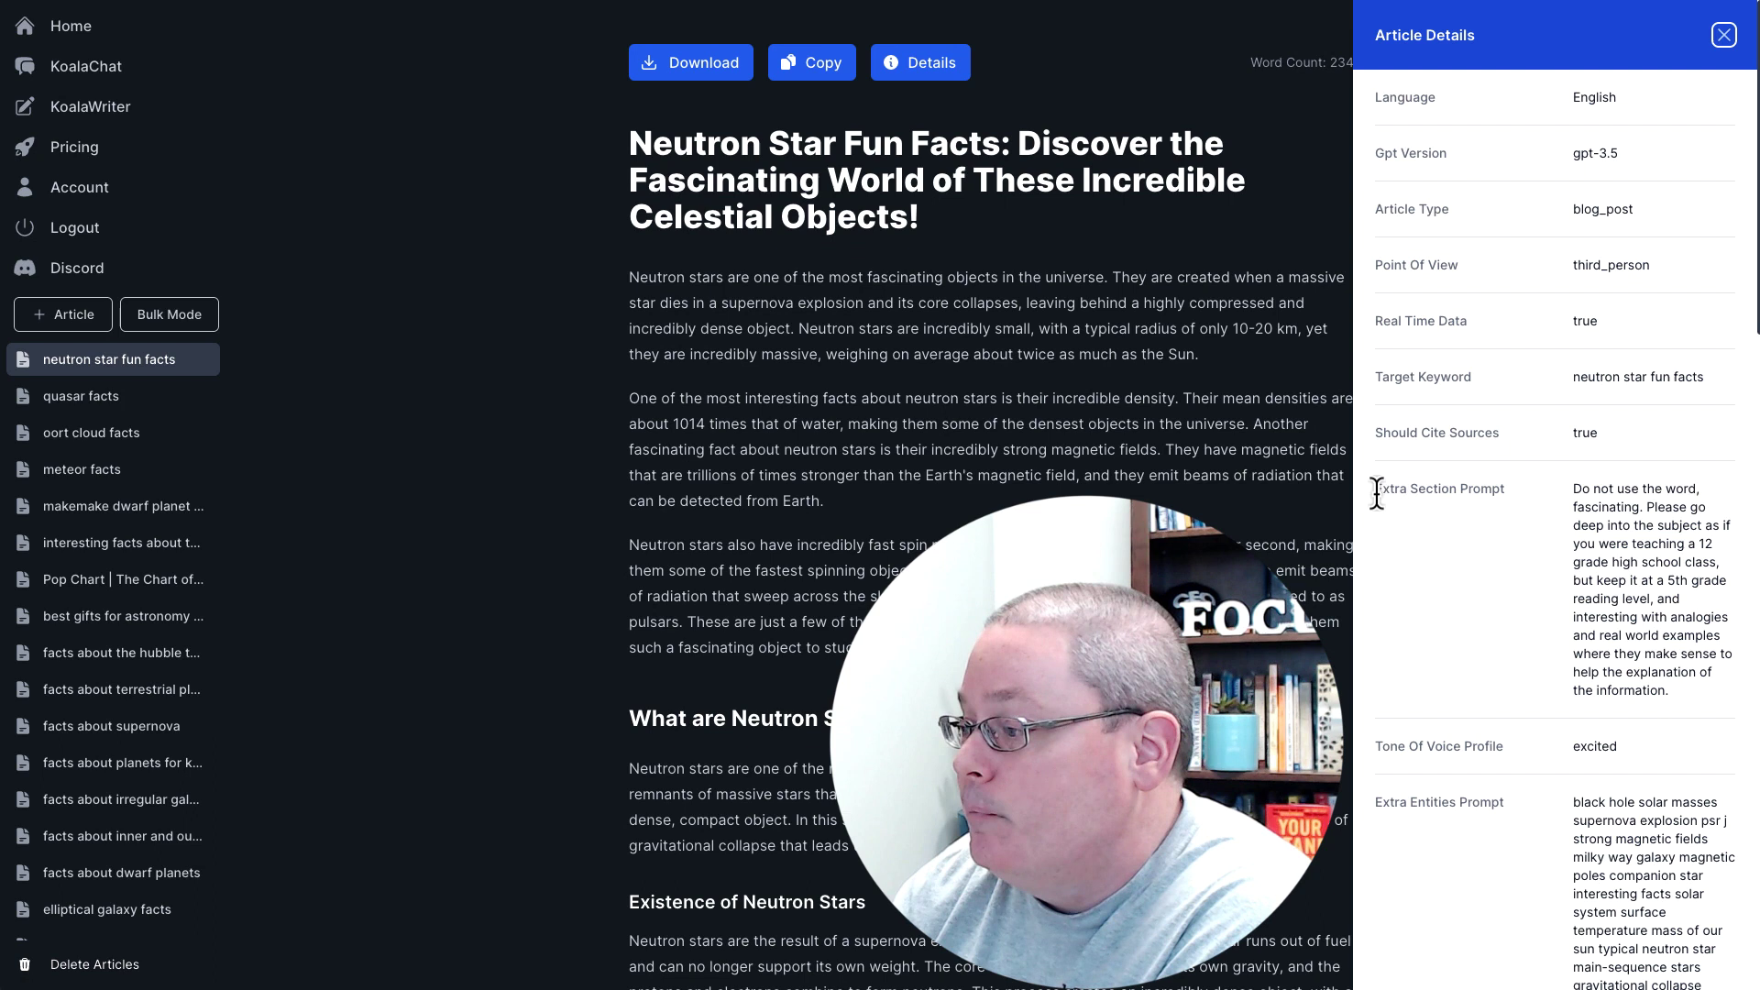
{"action": "left_click_drag", "start_coordinate": [1372, 490], "coordinate": [1486, 502]}
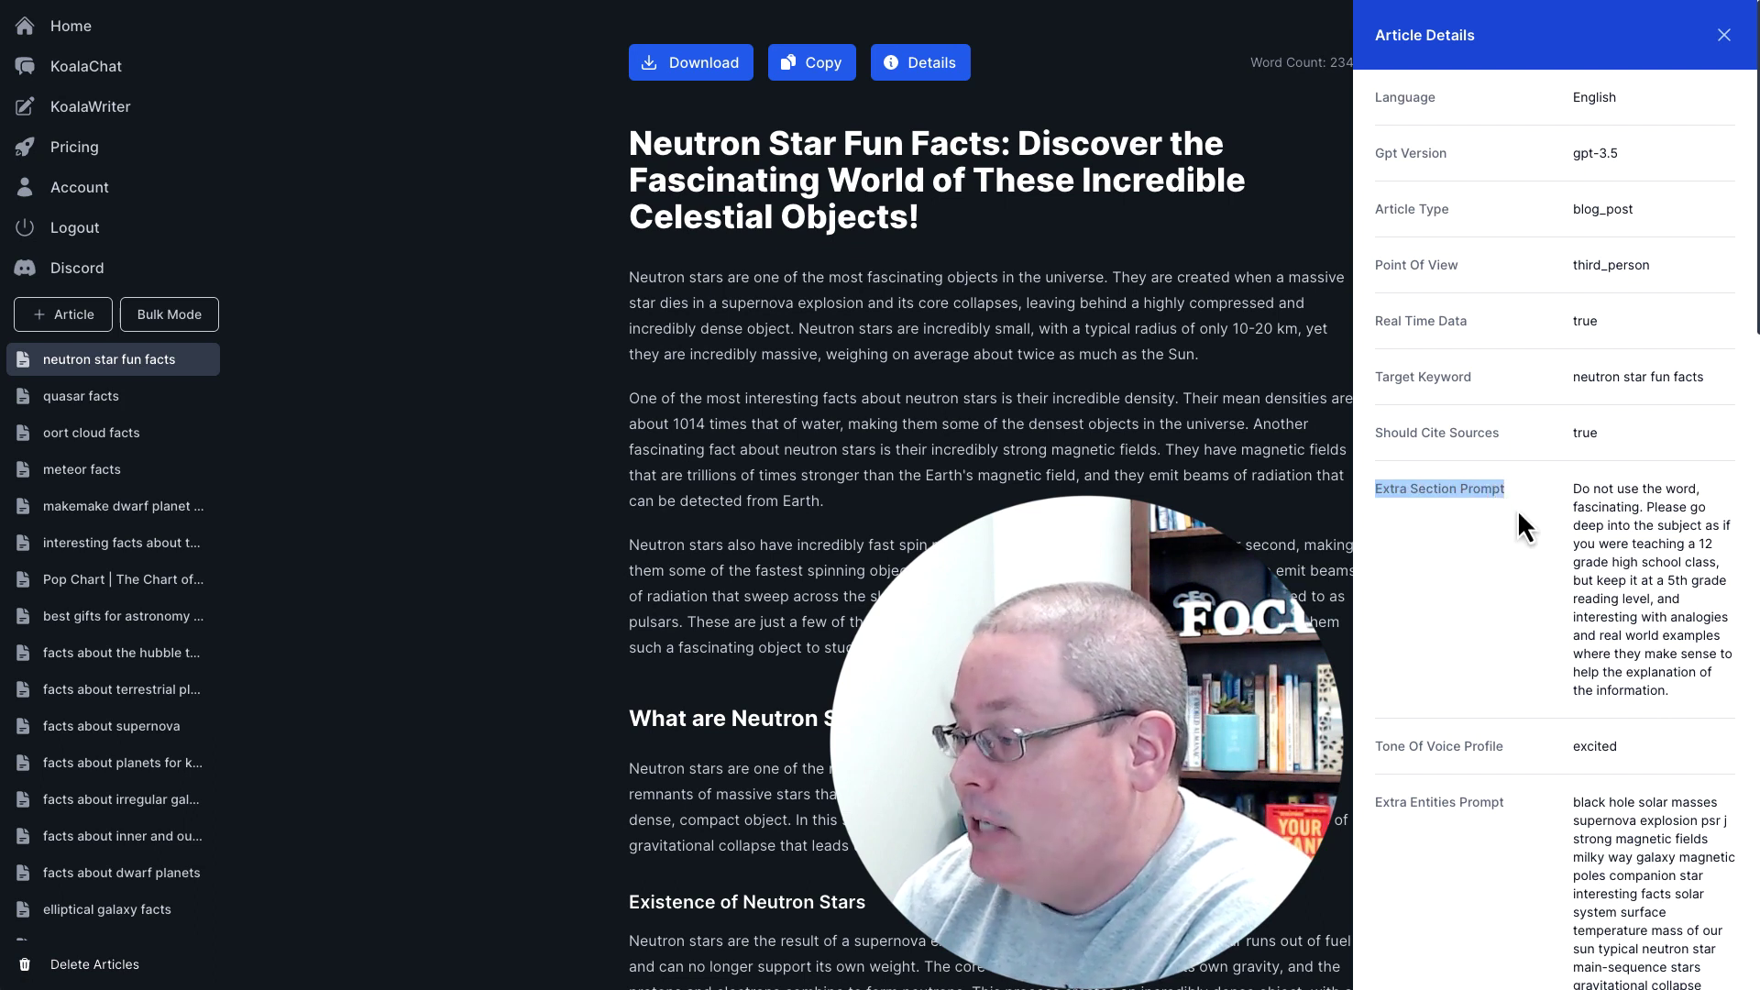
{"action": "left_click_drag", "start_coordinate": [1573, 490], "coordinate": [1640, 509]}
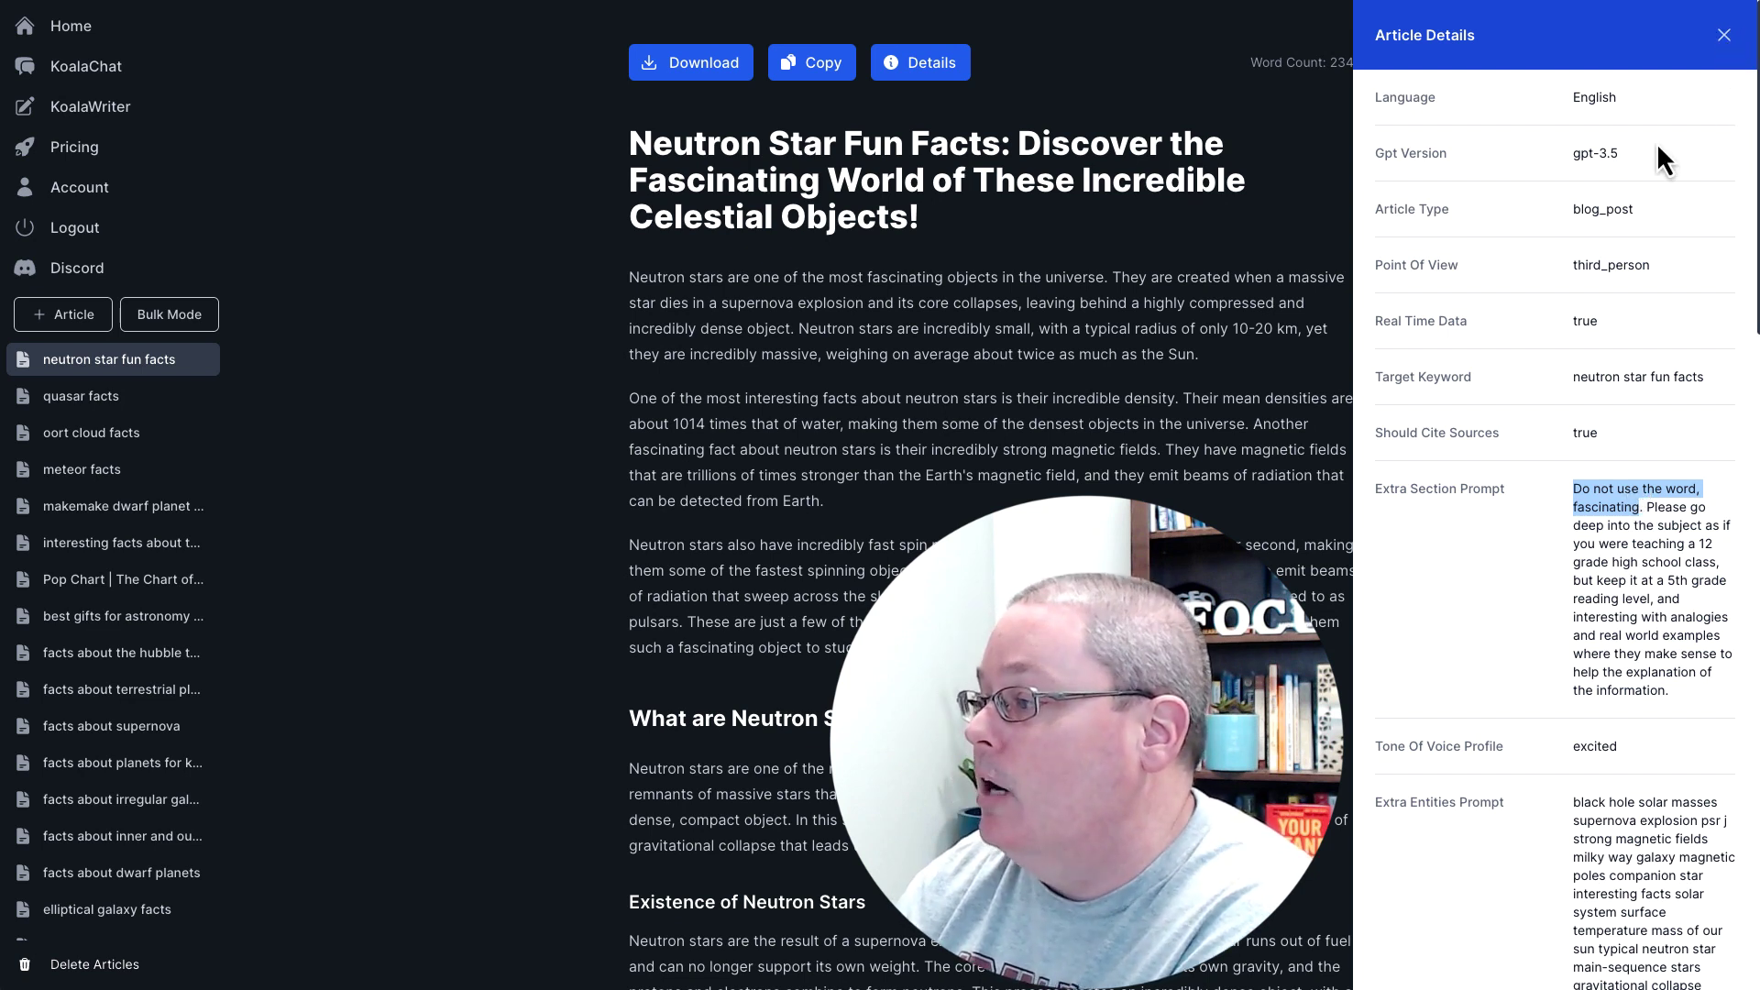
{"action": "left_click_drag", "start_coordinate": [1572, 153], "coordinate": [1592, 182]}
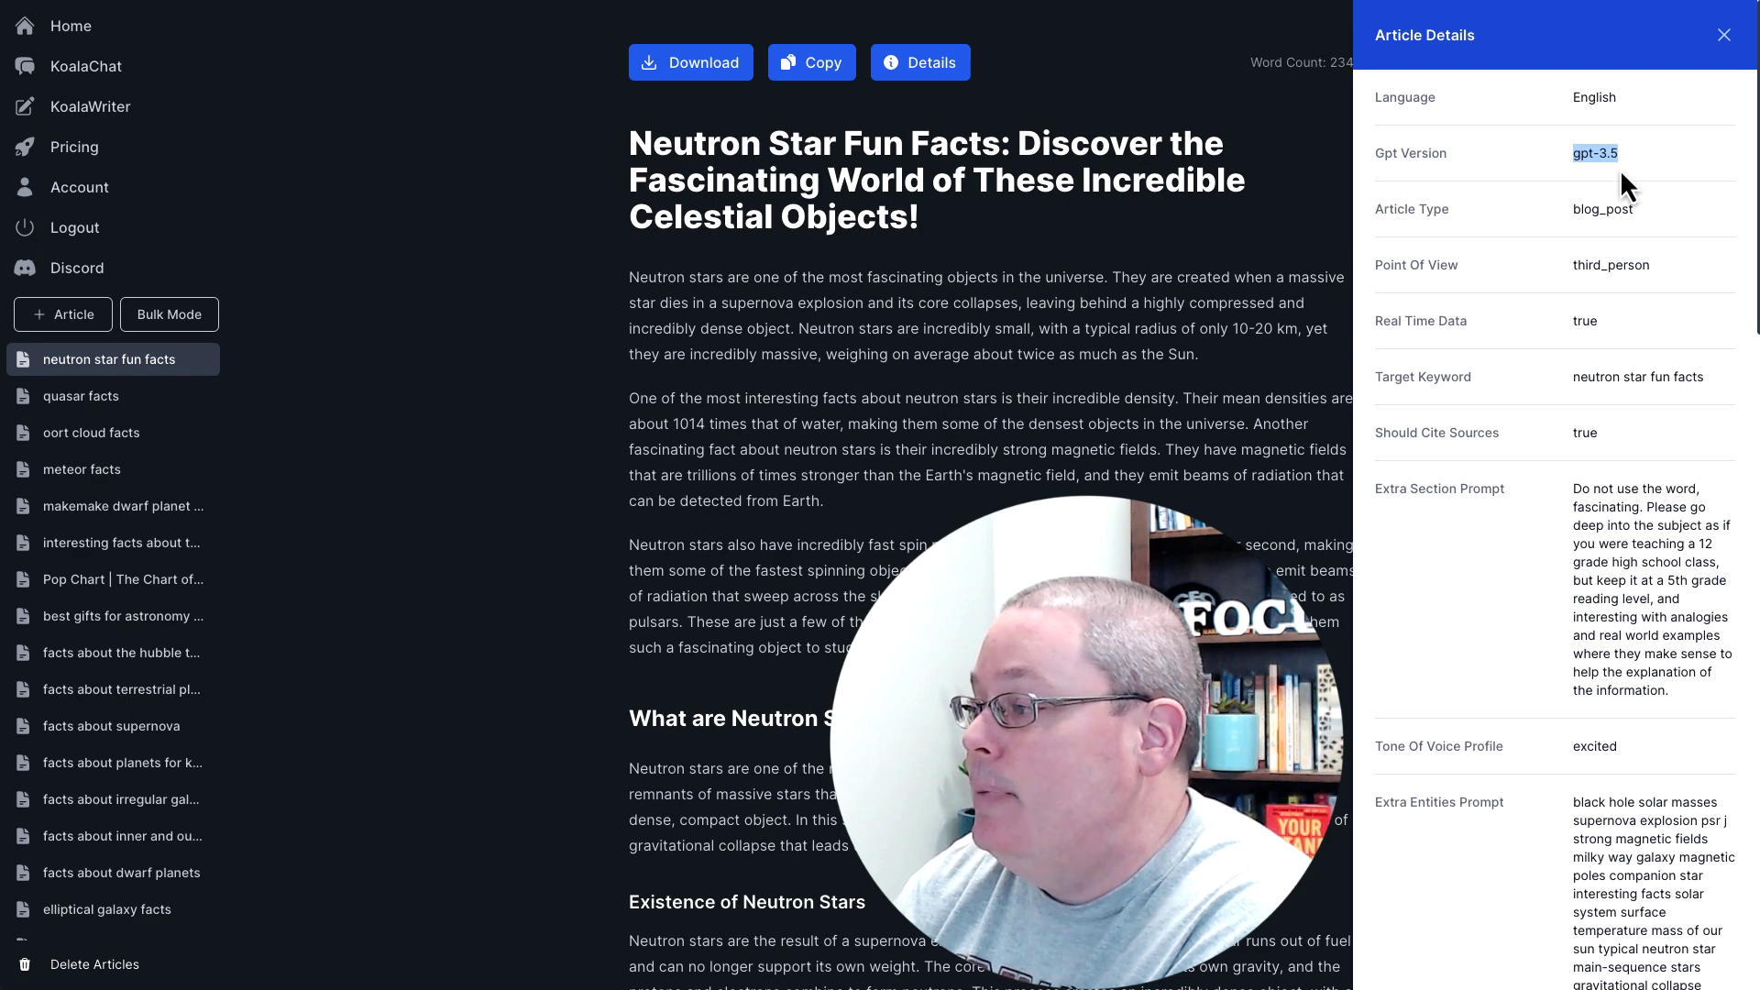
{"action": "left_click", "coordinate": [1724, 35]}
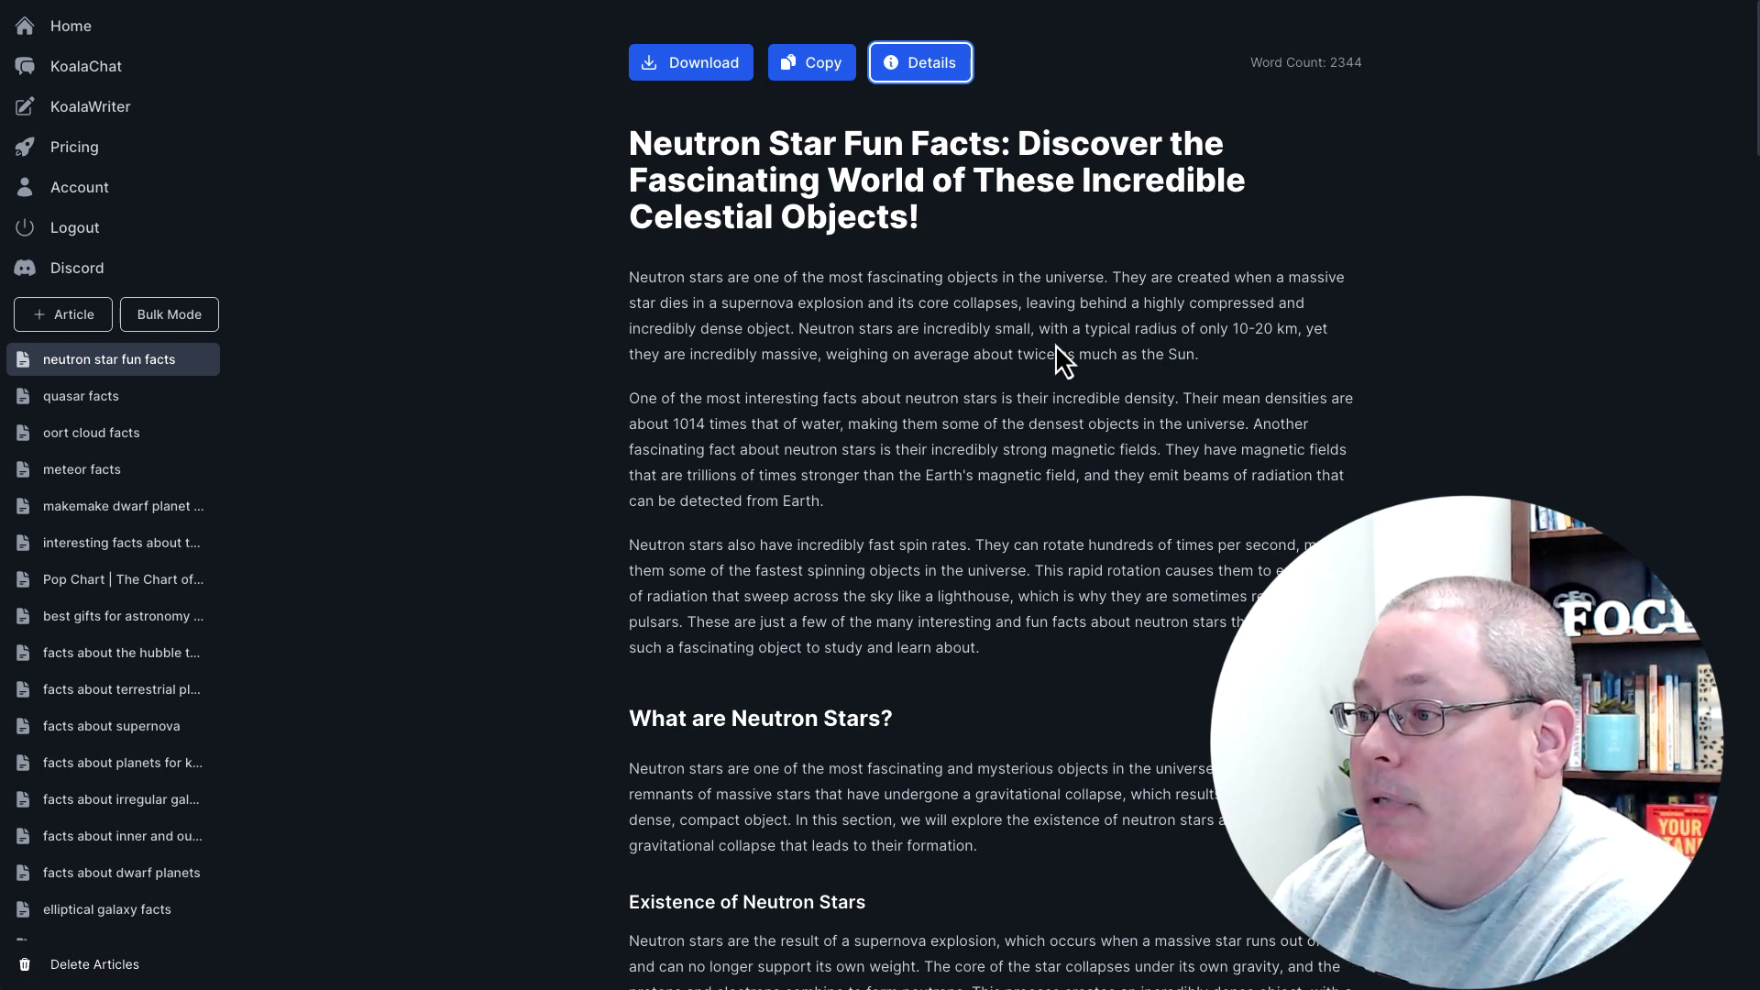
Step: Copy the KoalaWriter article and paste it on a new line below the Neutron Star Fun Facts subheading
{"action": "left_click", "coordinate": [814, 79]}
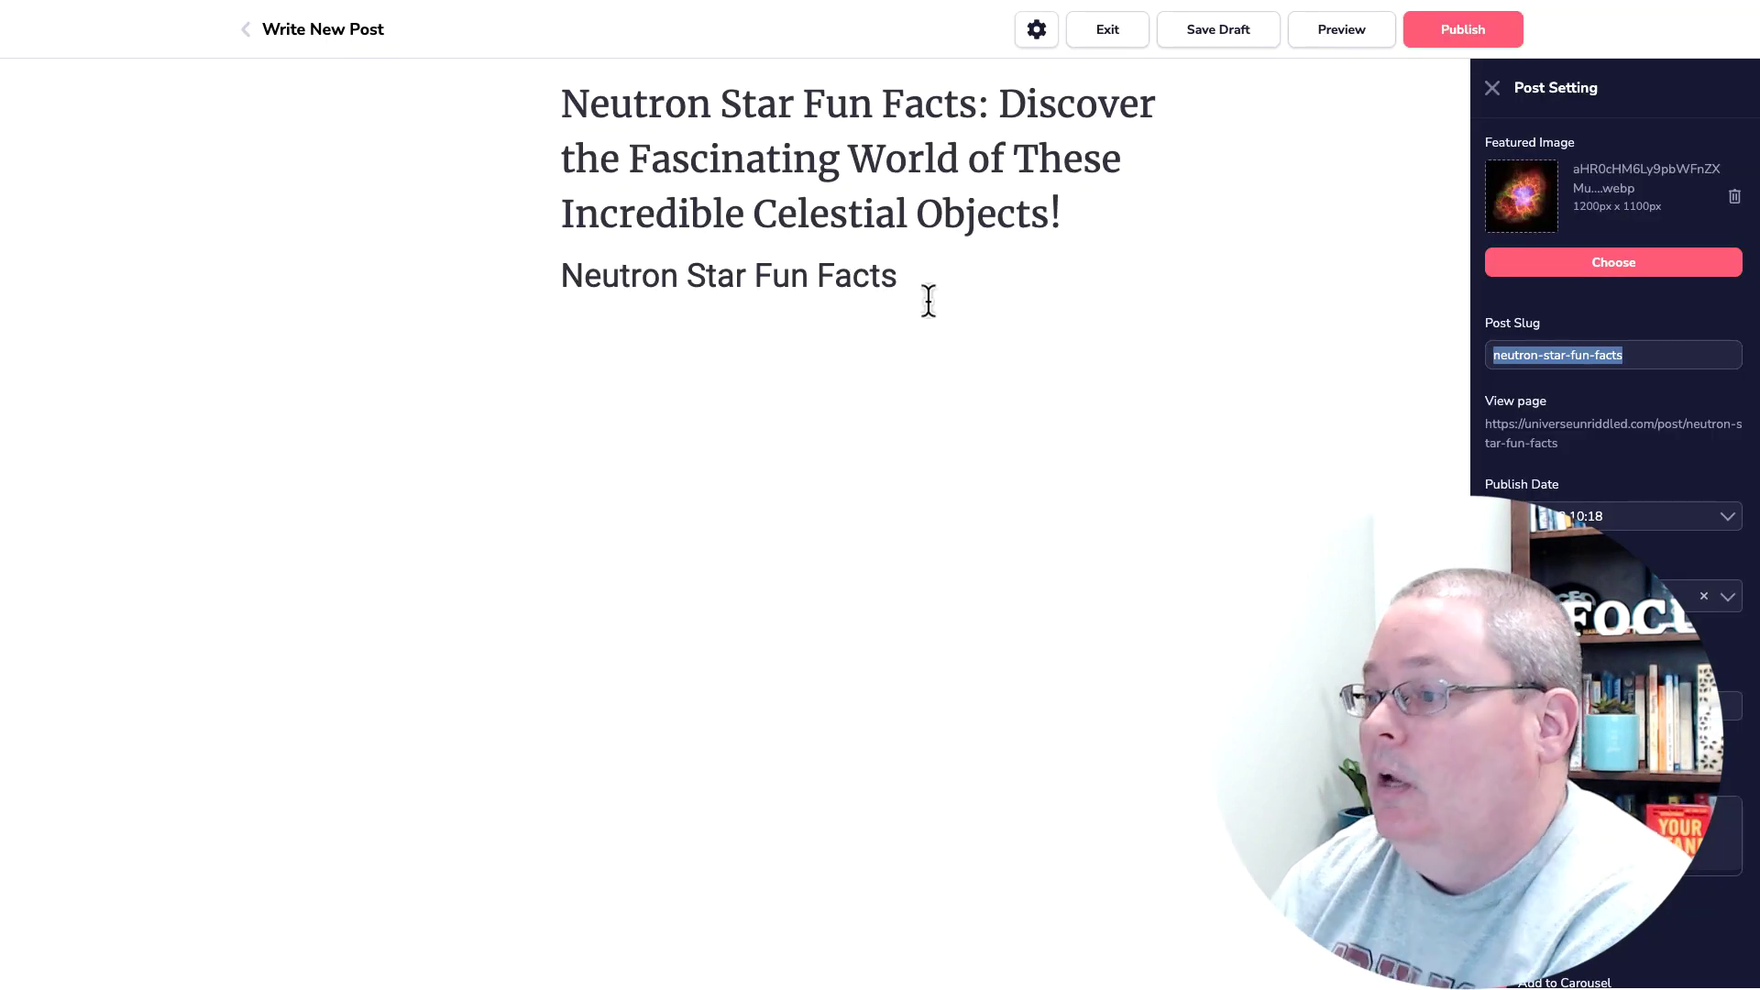
{"action": "triple_click", "coordinate": [757, 276]}
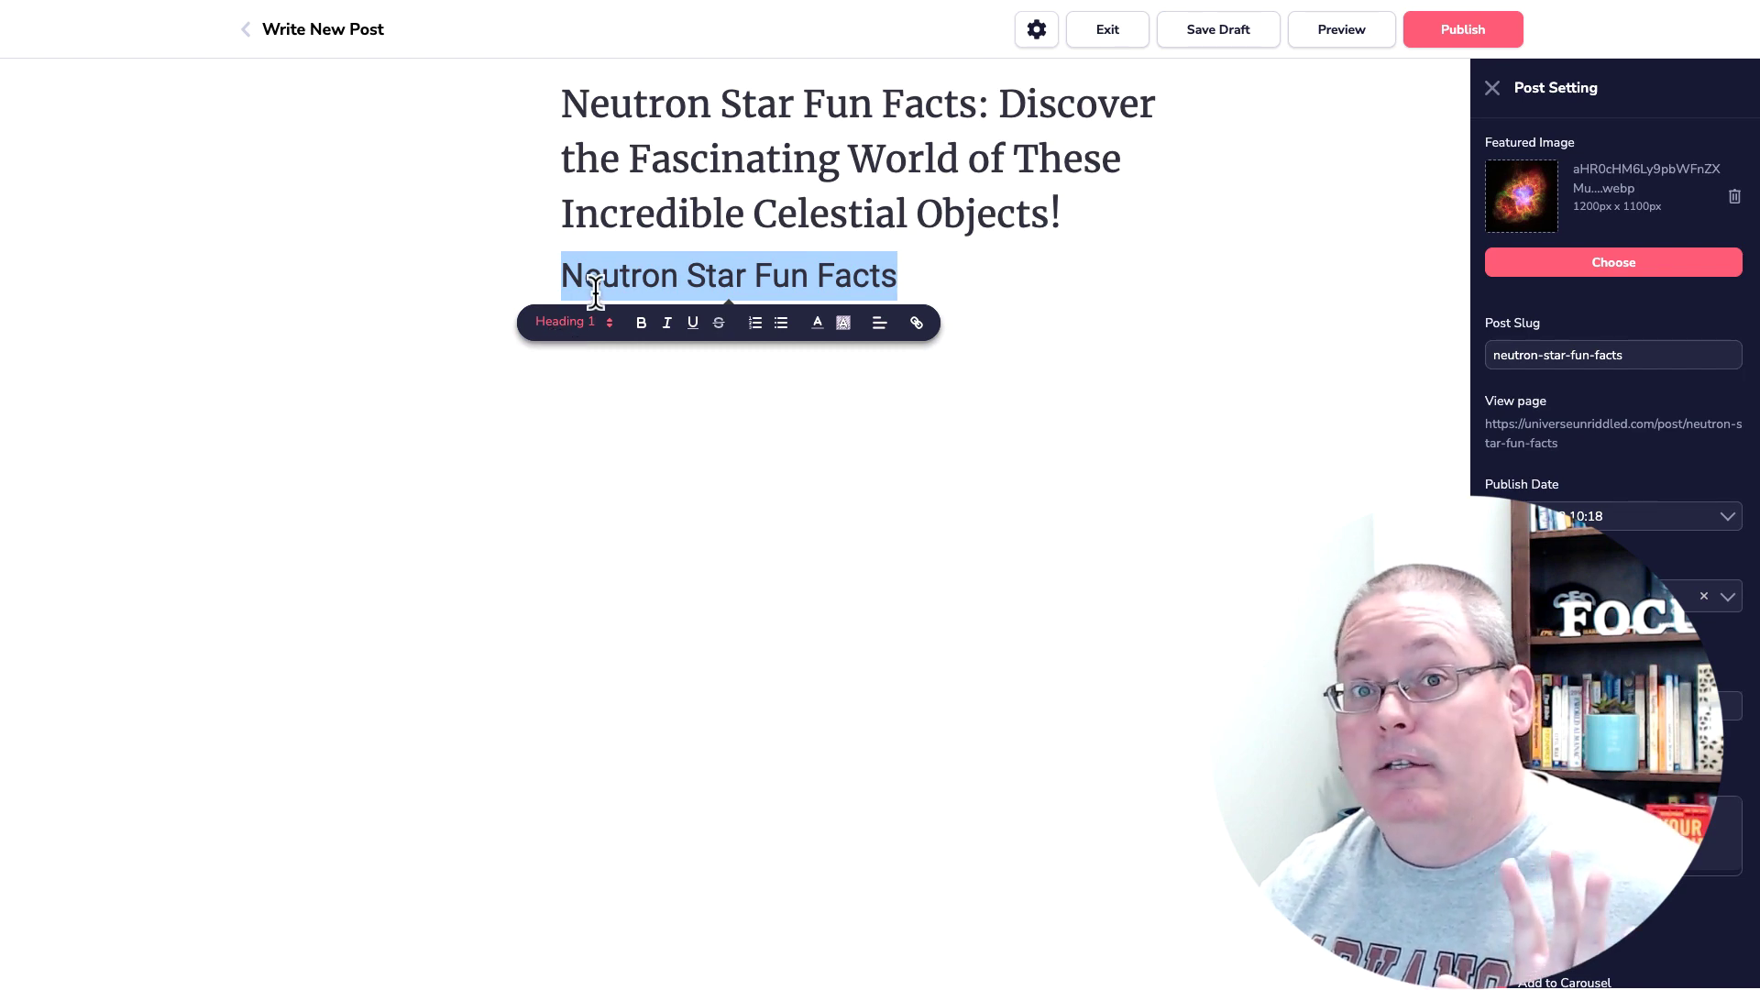
{"action": "left_click", "coordinate": [925, 279]}
{"action": "key", "text": "Return"}
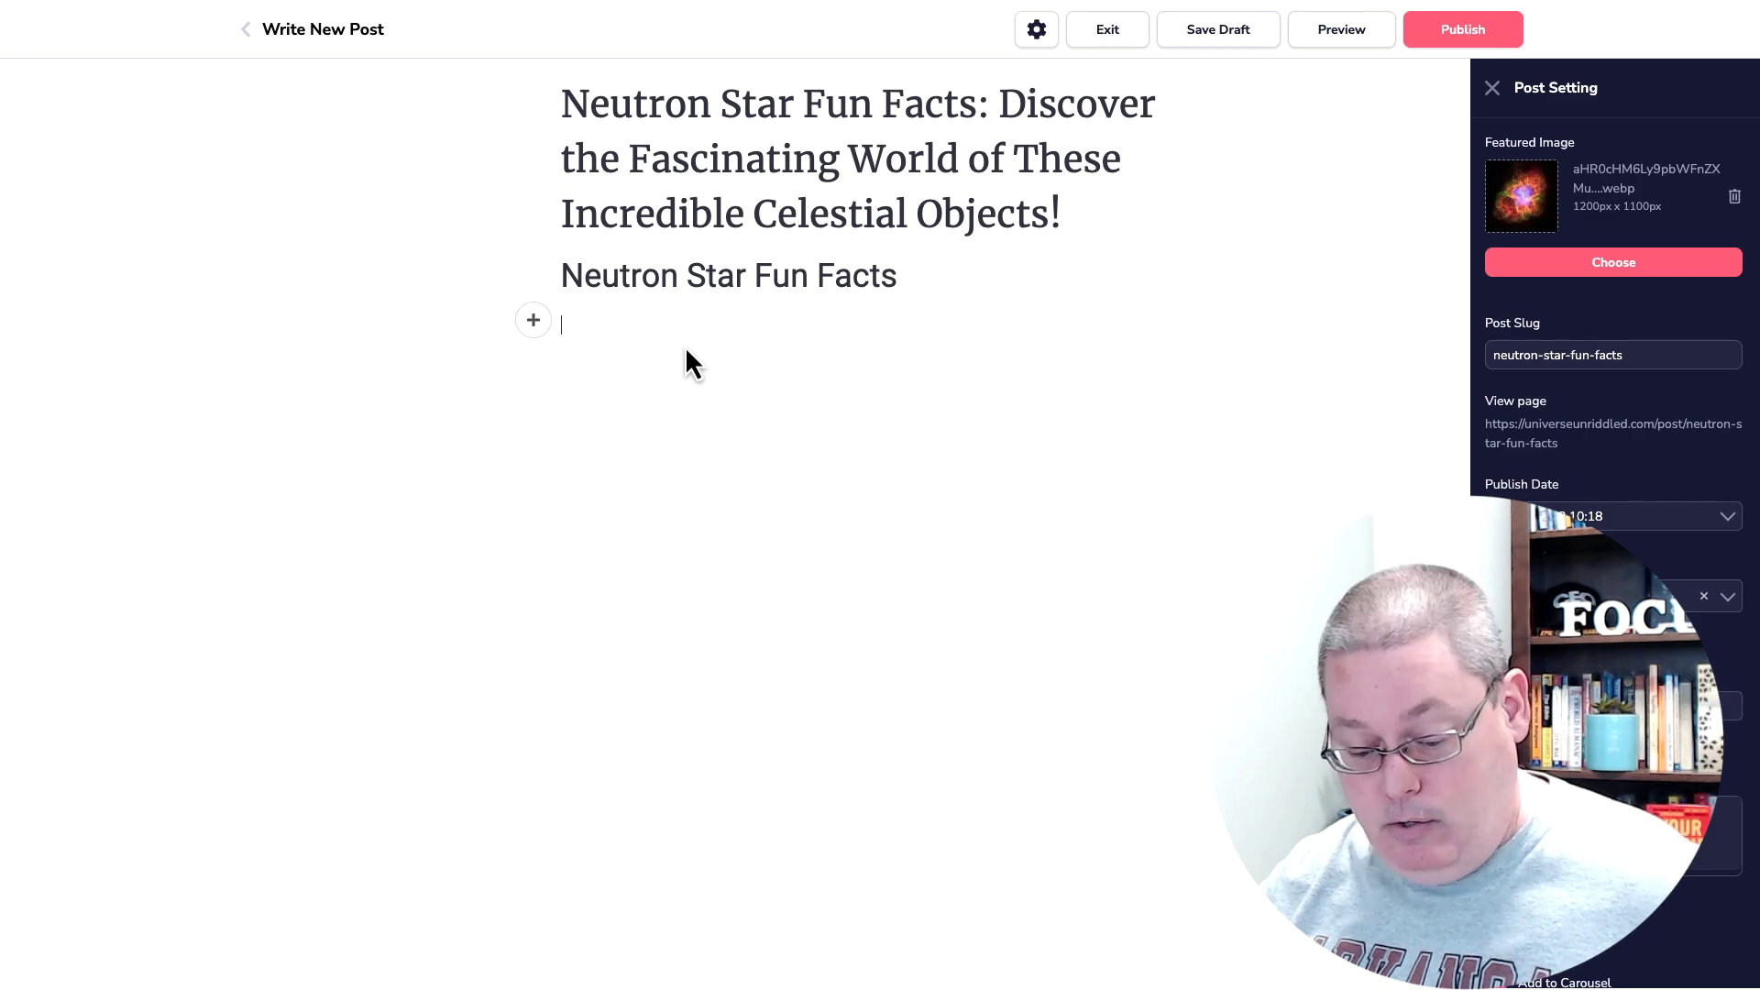
{"action": "key", "text": "ctrl+v"}
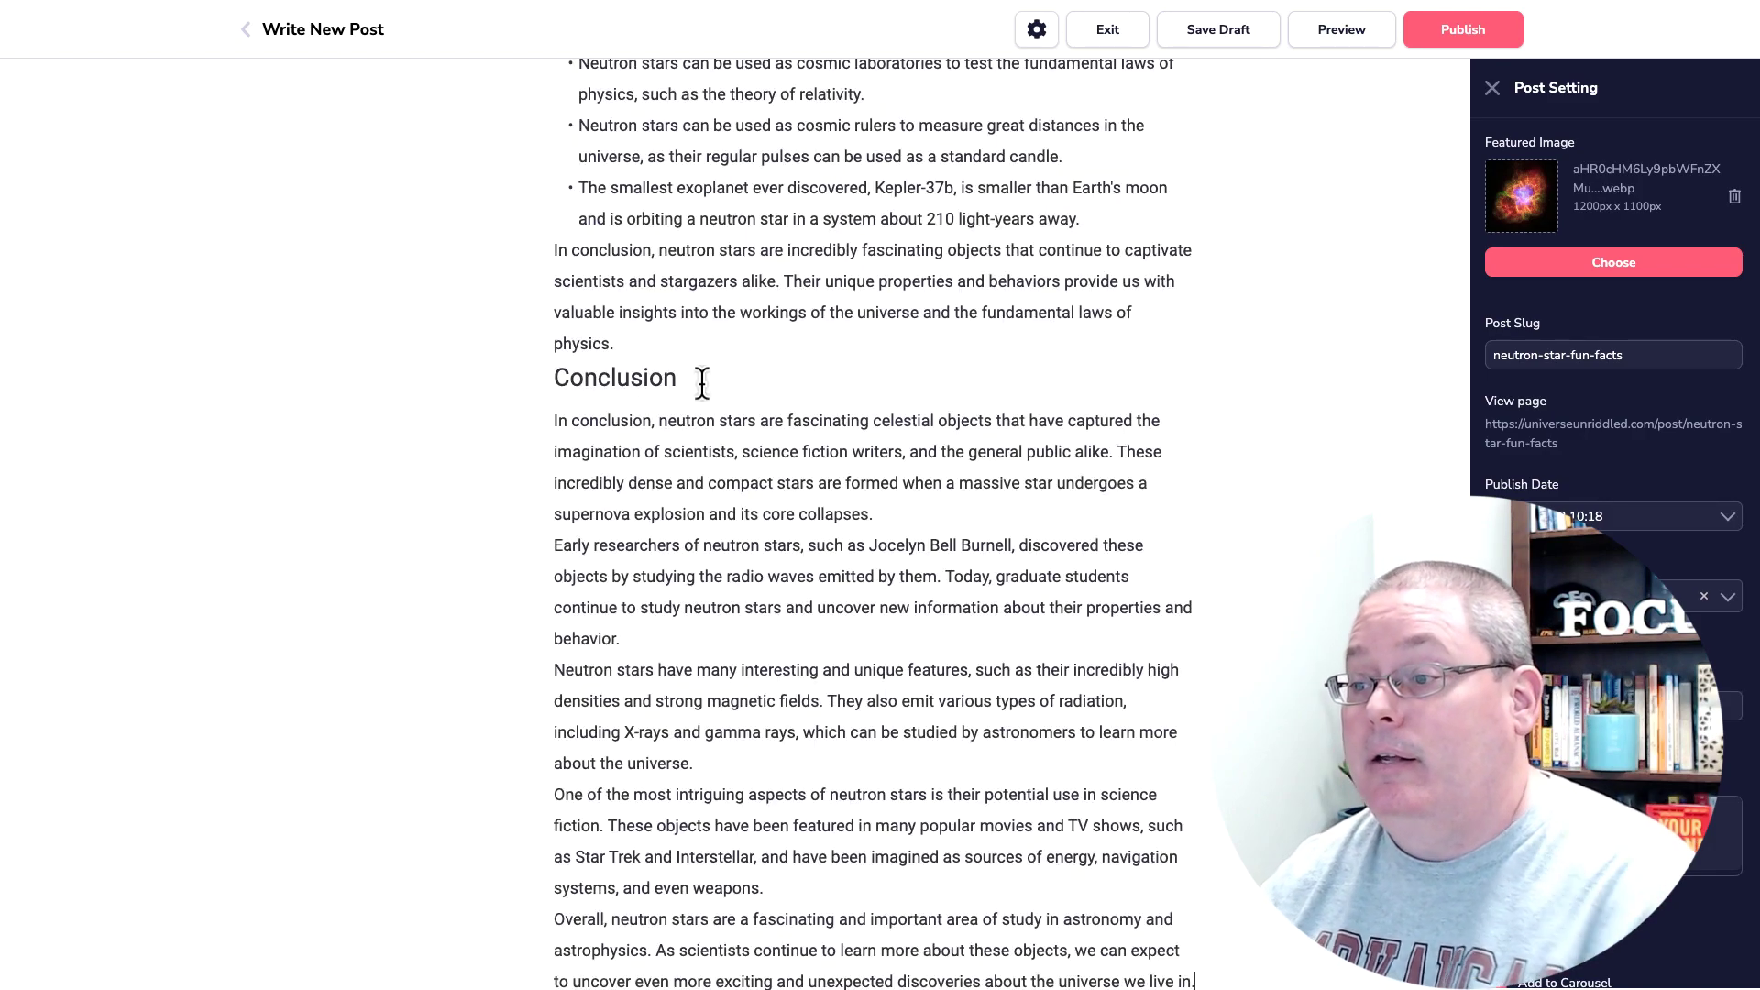
Step: Add a blank line after each of the first three opening paragraphs
{"action": "scroll", "coordinate": [797, 518], "scroll_direction": "up", "scroll_amount": 15}
{"action": "scroll", "coordinate": [802, 531], "scroll_direction": "up", "scroll_amount": 10}
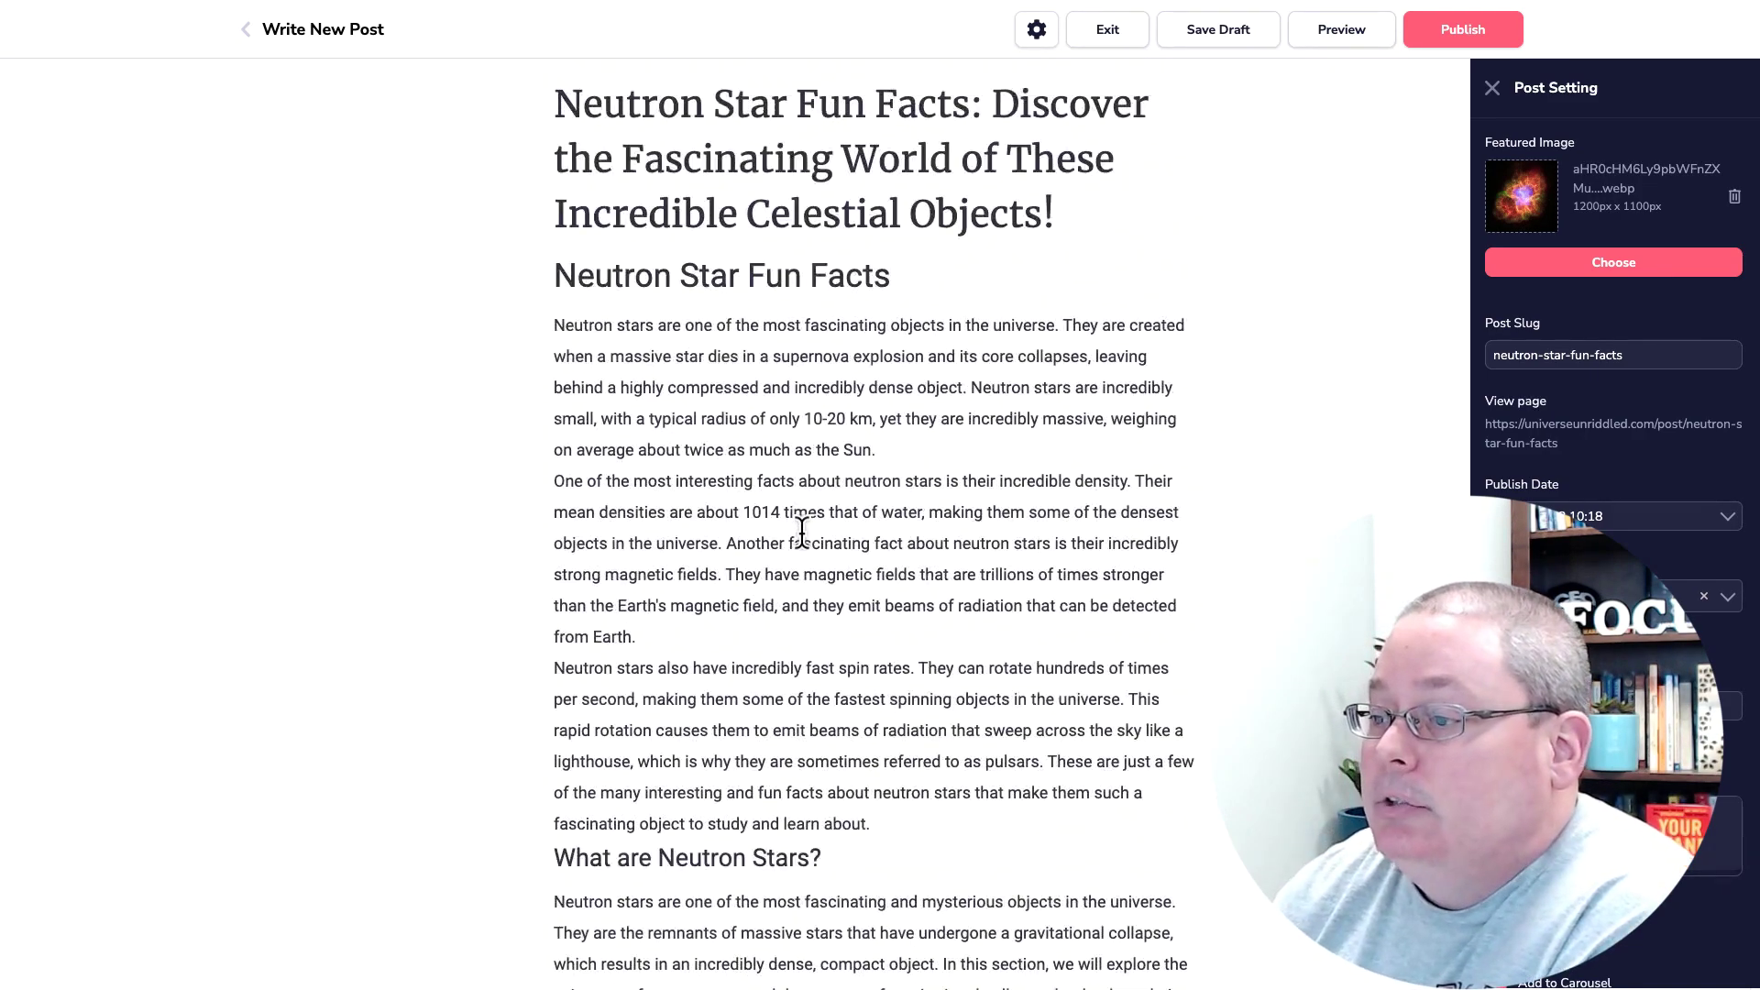
{"action": "left_click", "coordinate": [908, 447]}
{"action": "key", "text": "Return"}
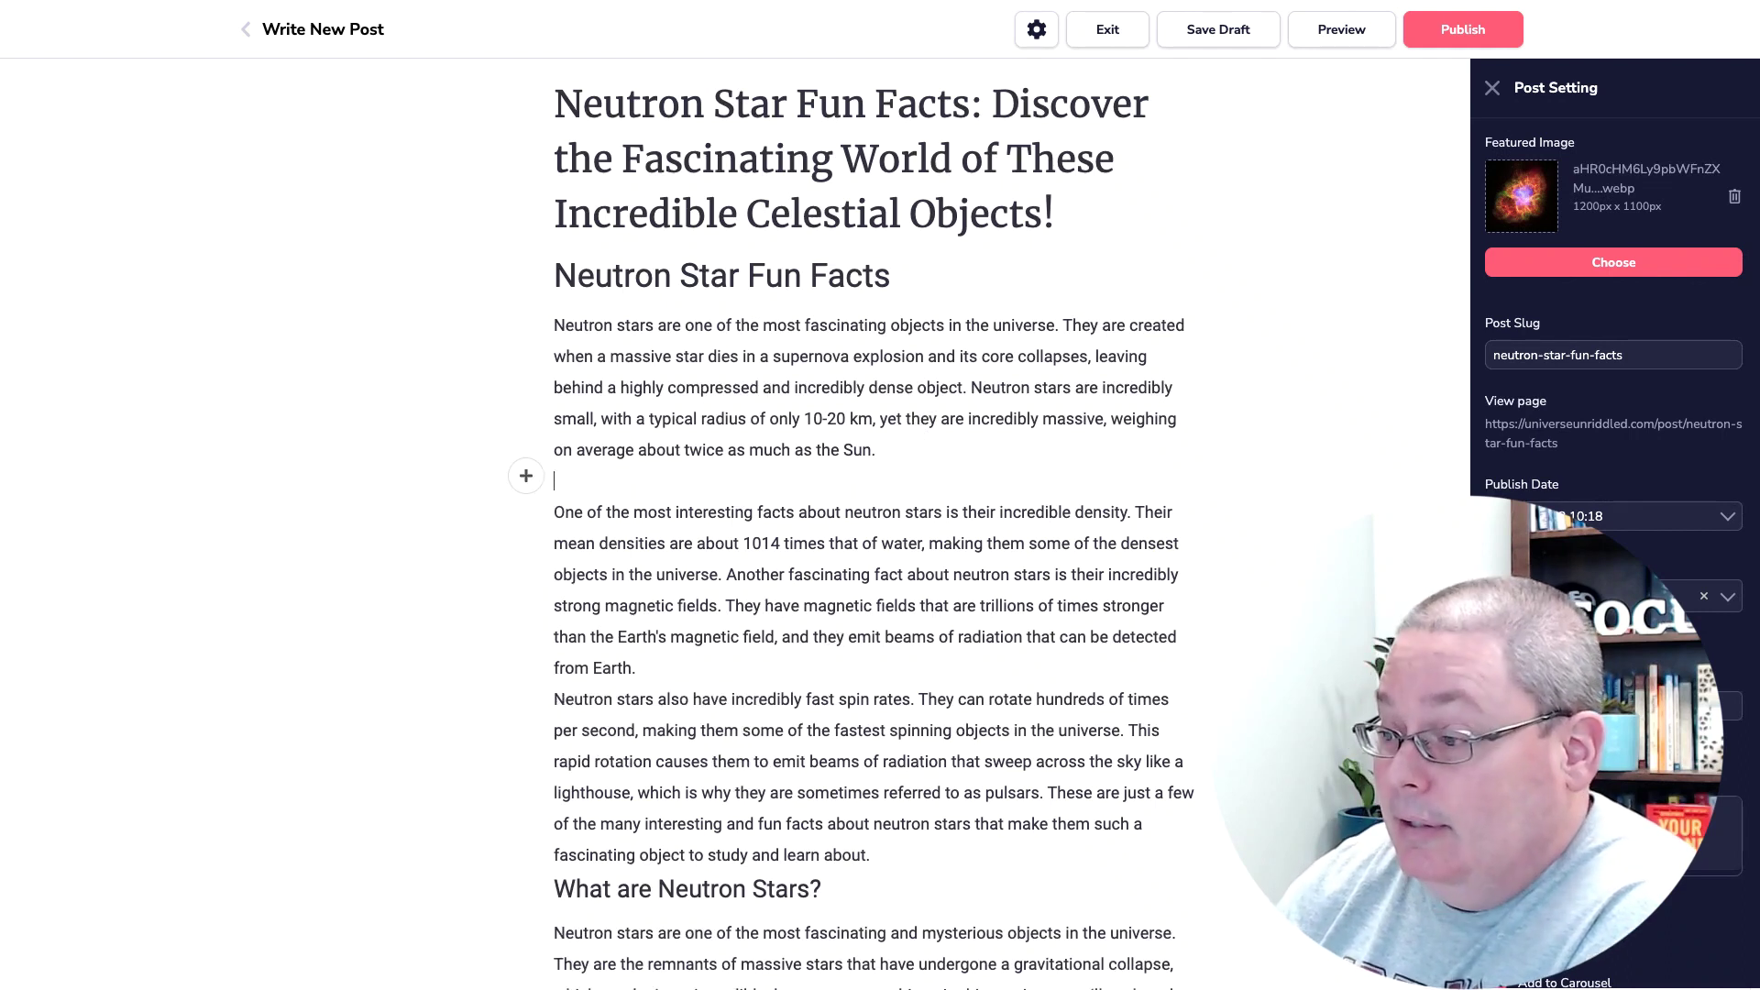
{"action": "left_click", "coordinate": [685, 669]}
{"action": "key", "text": "Return"}
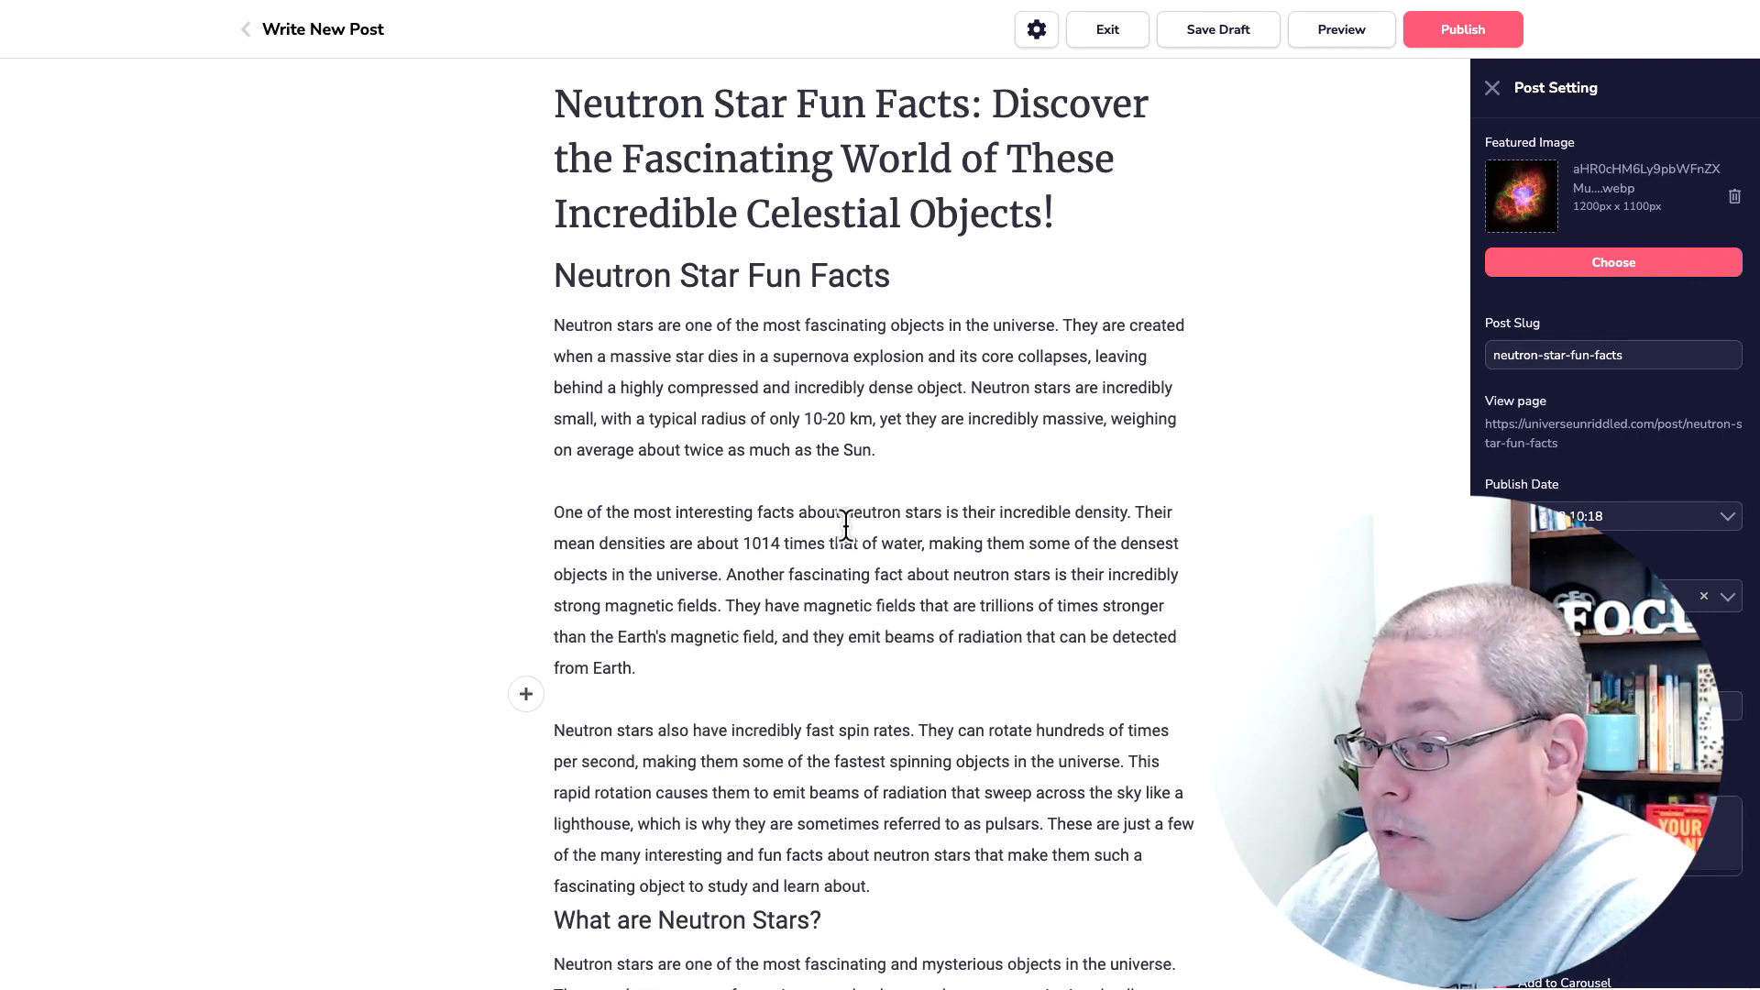
{"action": "left_click", "coordinate": [888, 893]}
{"action": "key", "text": "Return"}
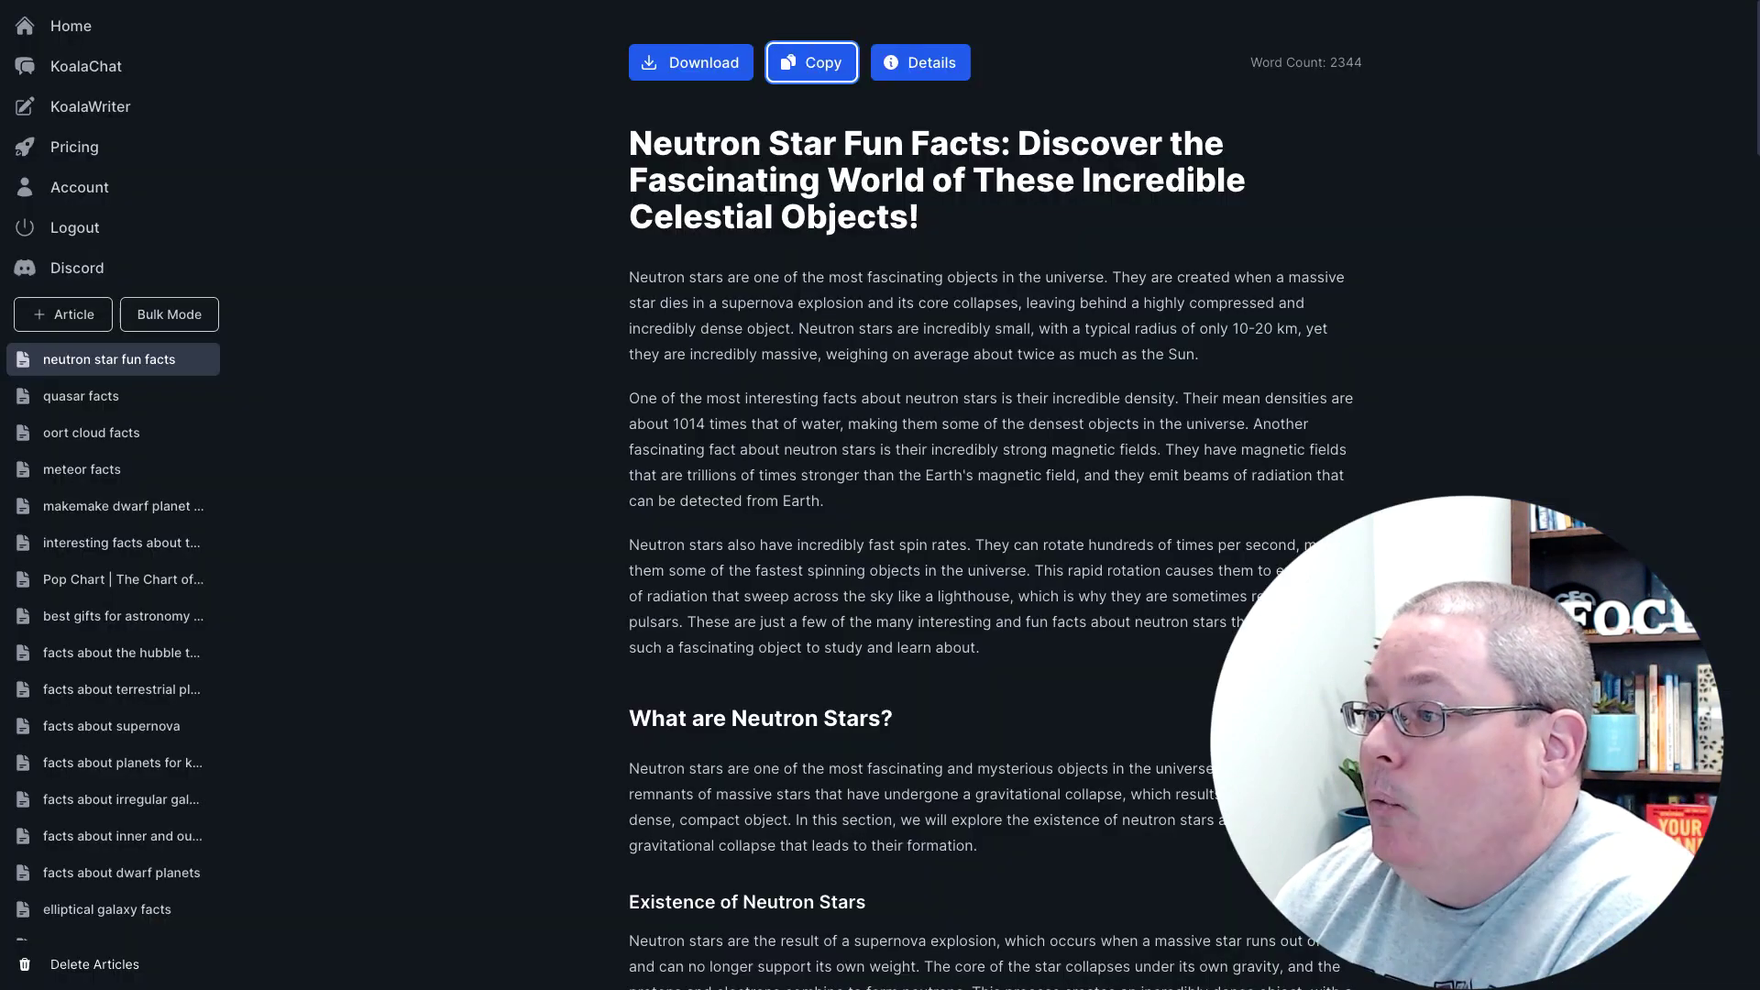
Step: Paste the copied article text into a new KoalaChat message, followed by a new line
{"action": "left_click", "coordinate": [813, 74]}
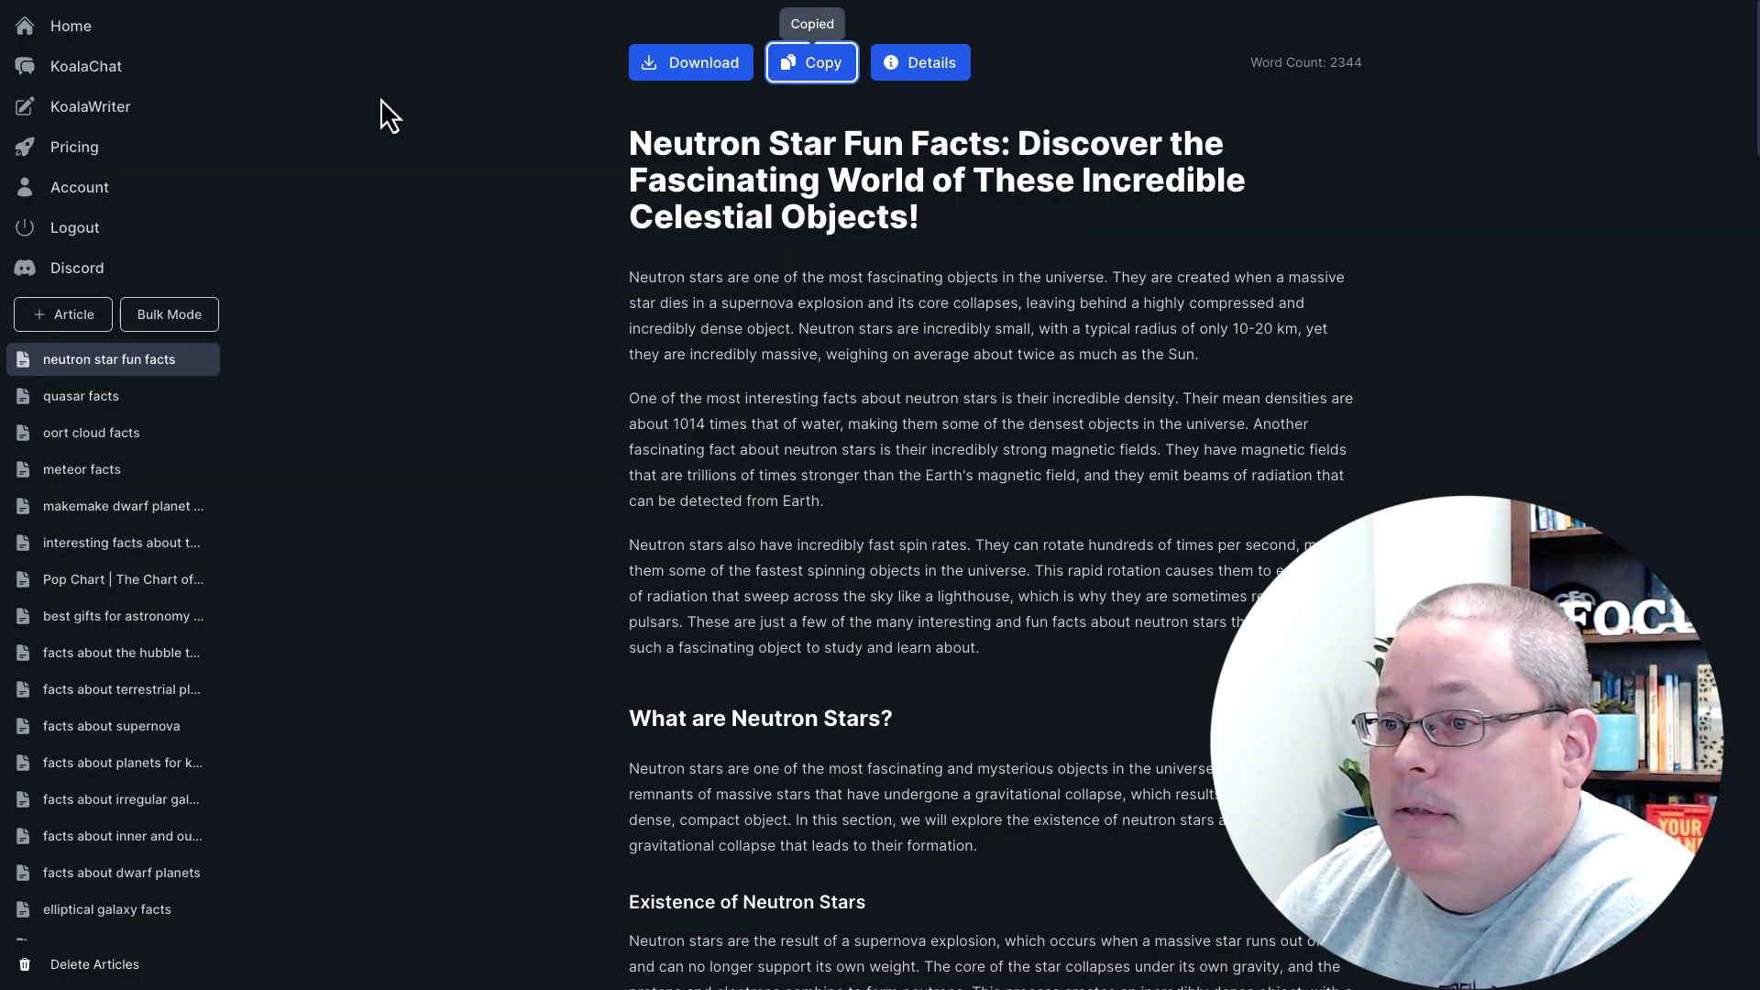
{"action": "left_click", "coordinate": [91, 73]}
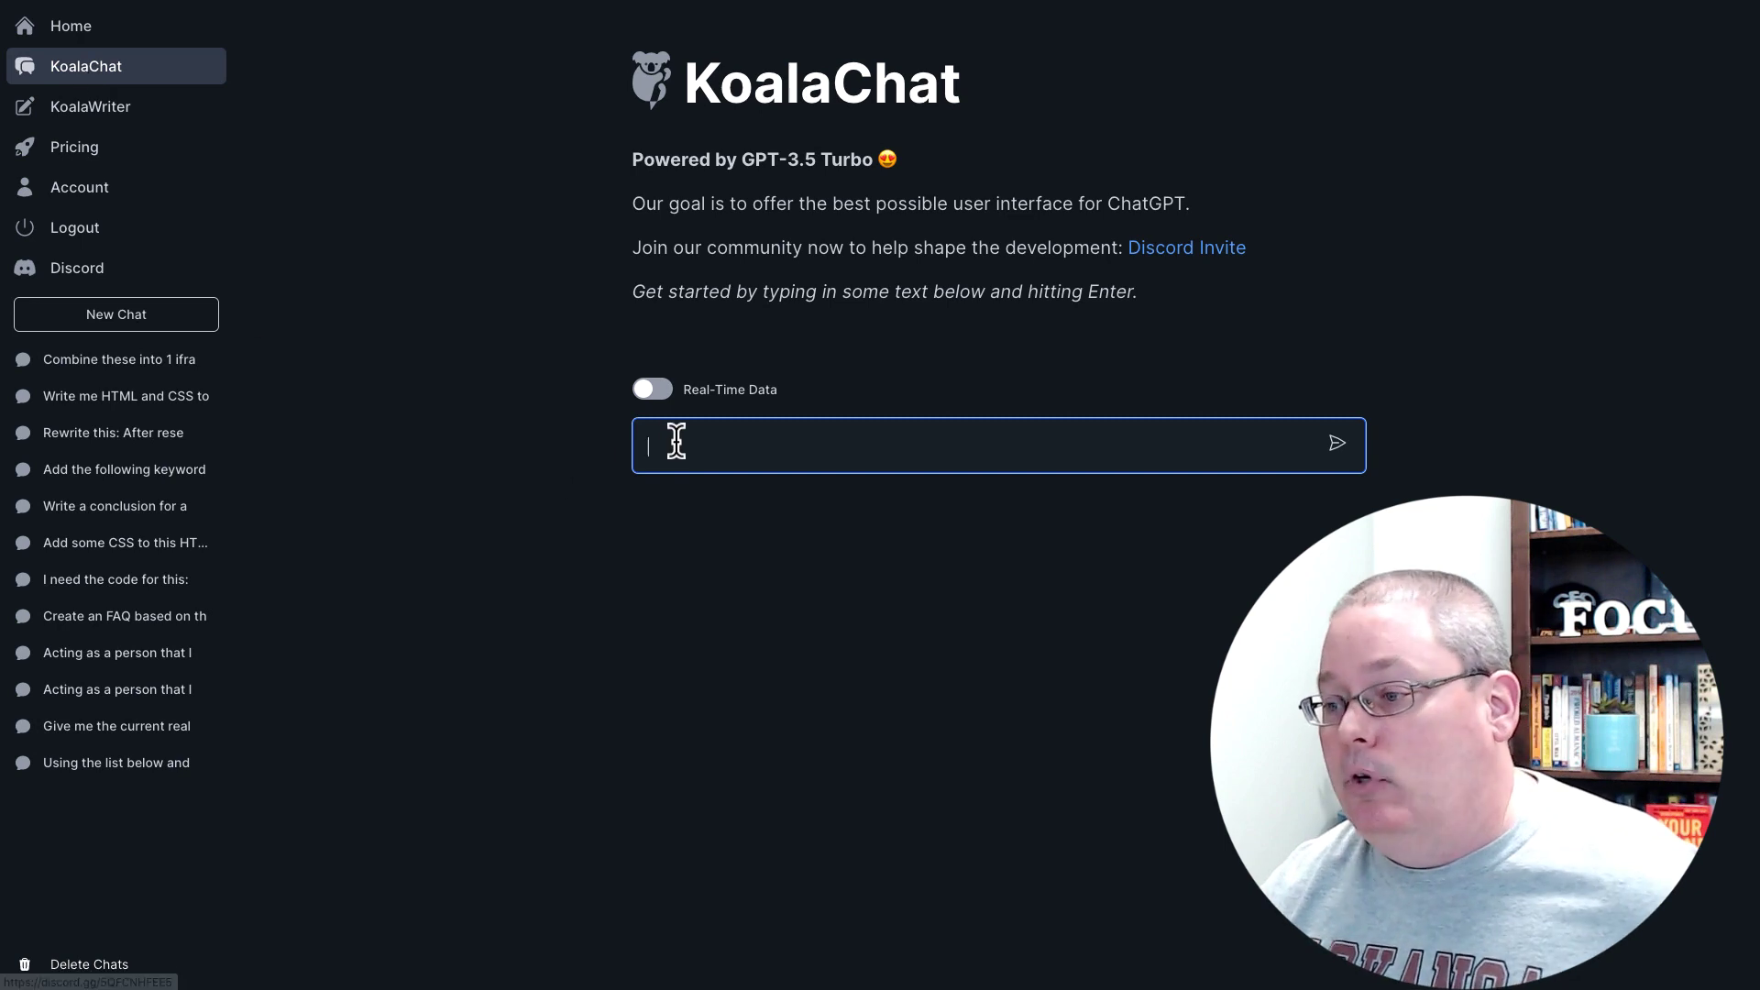
{"action": "key", "text": "ctrl+v"}
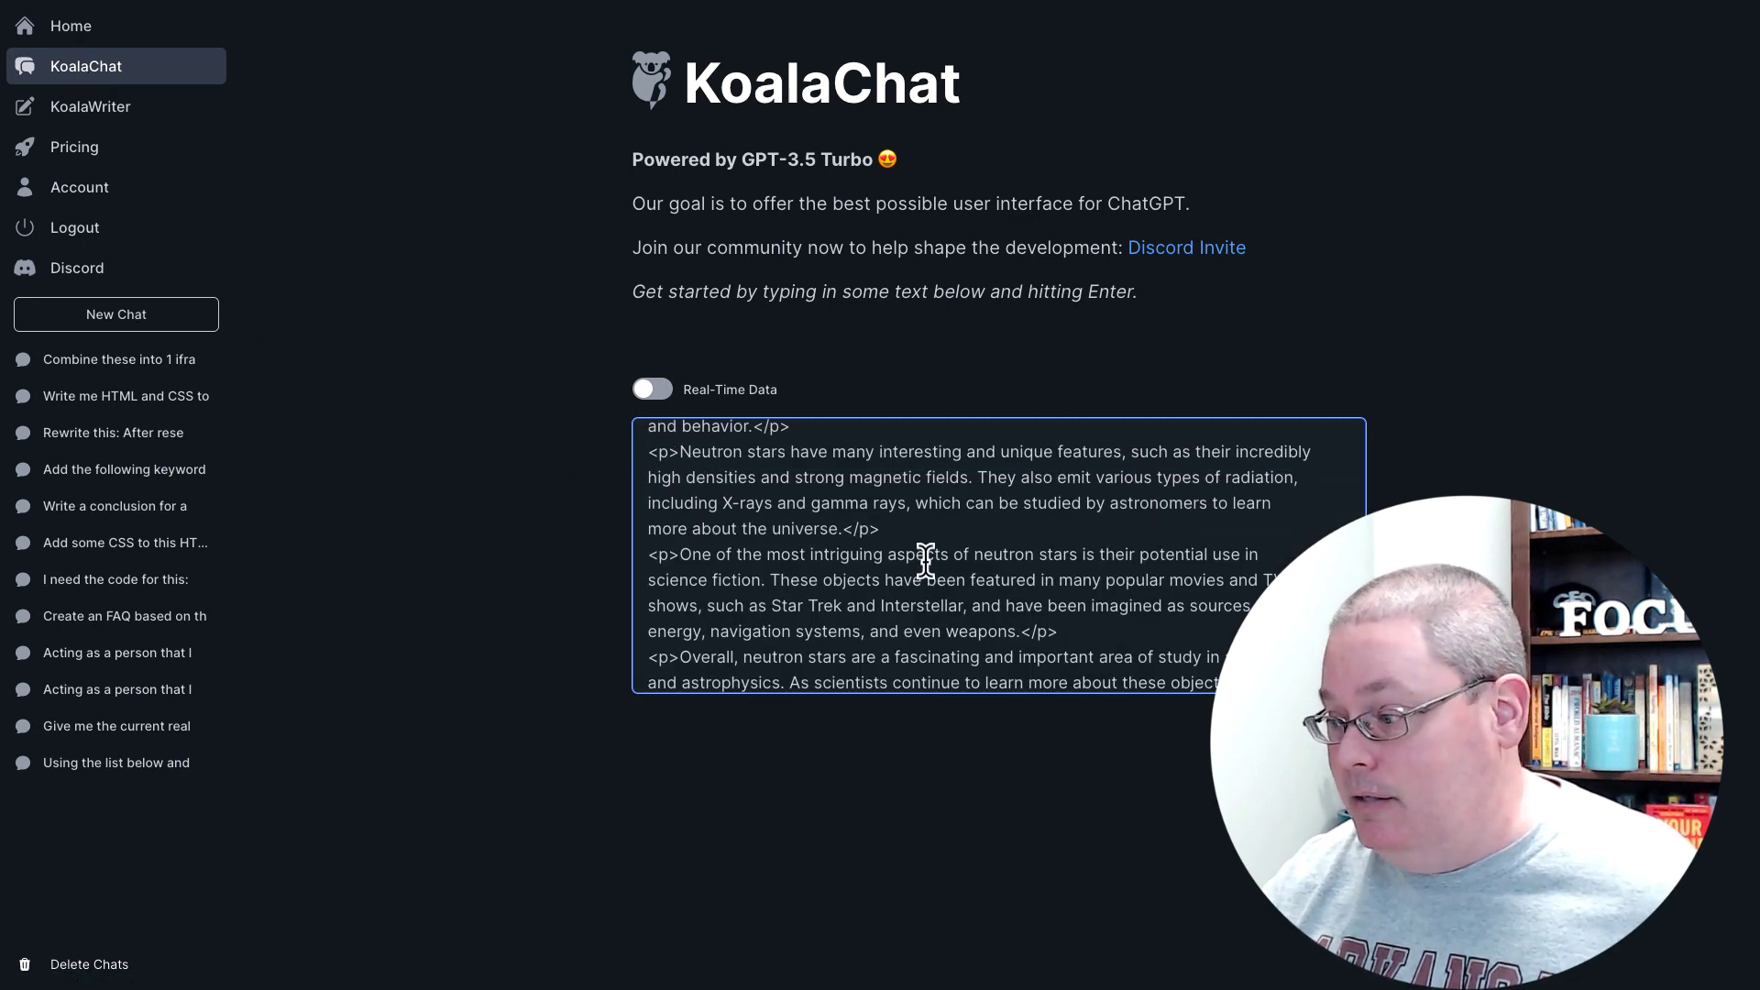
{"action": "scroll", "coordinate": [1069, 629], "scroll_direction": "down", "scroll_amount": 1}
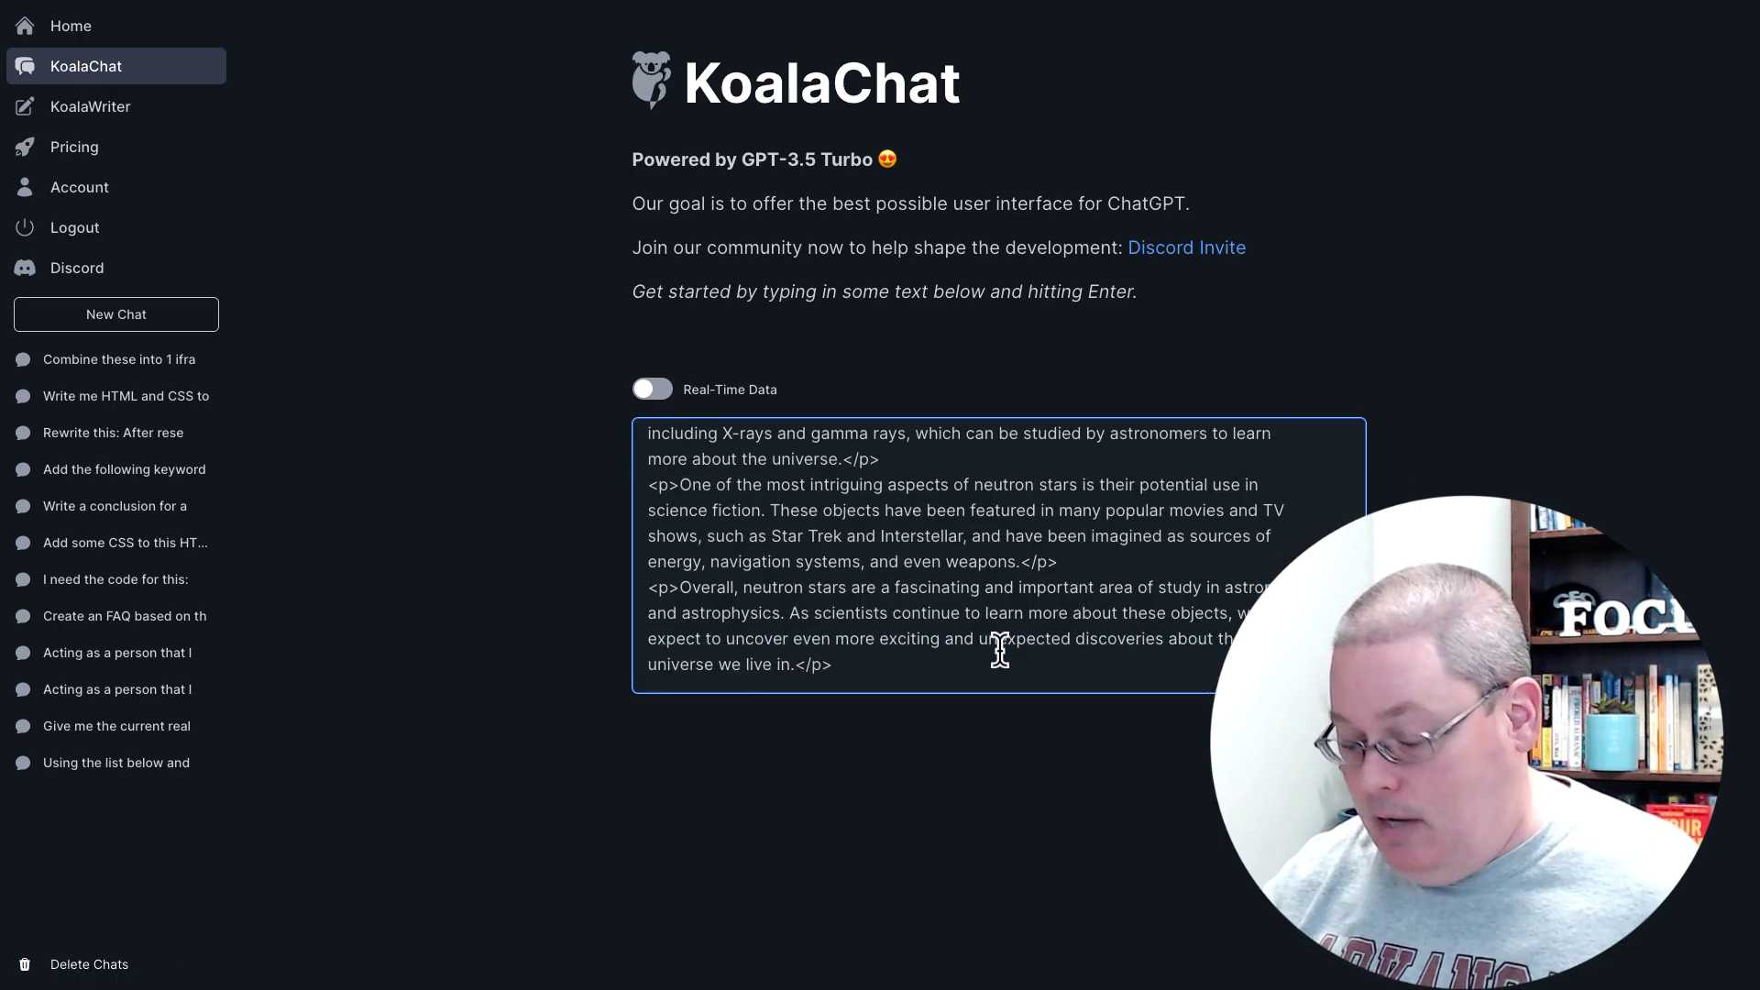
{"action": "key", "text": "shift+Return"}
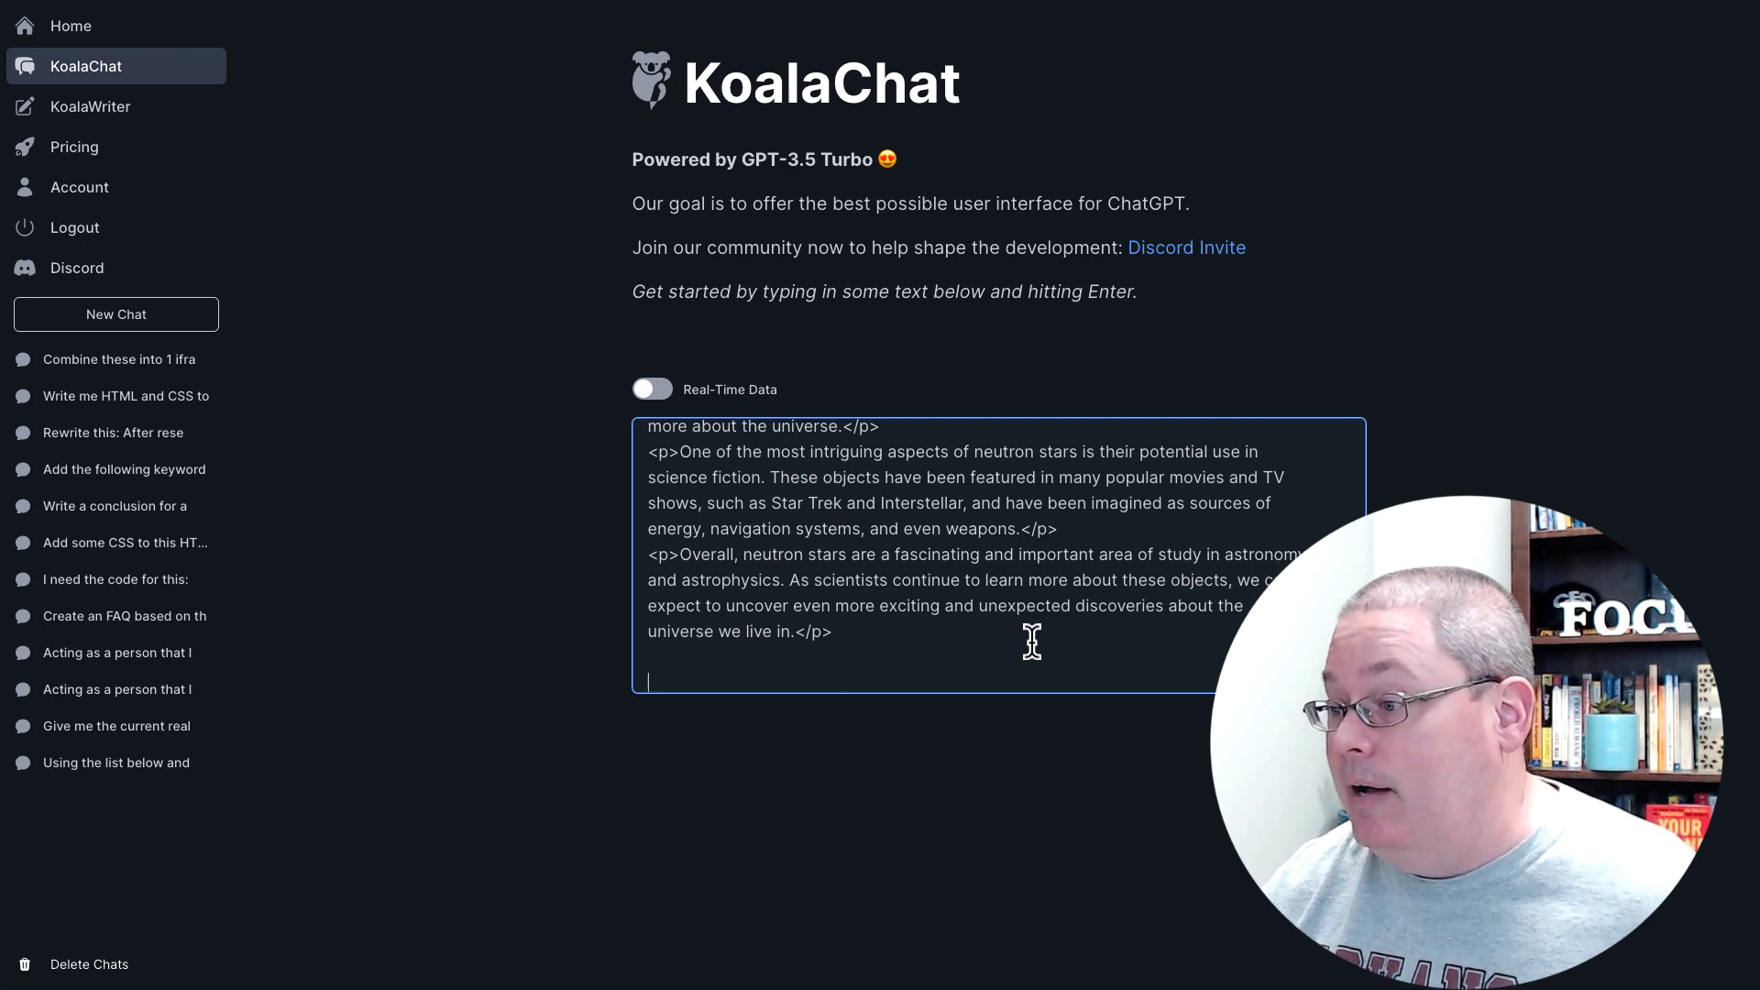
Step: Append the saved 'SEO Excerpt for Blog Post' prompt after the article and send it
{"action": "left_click", "coordinate": [1603, 9]}
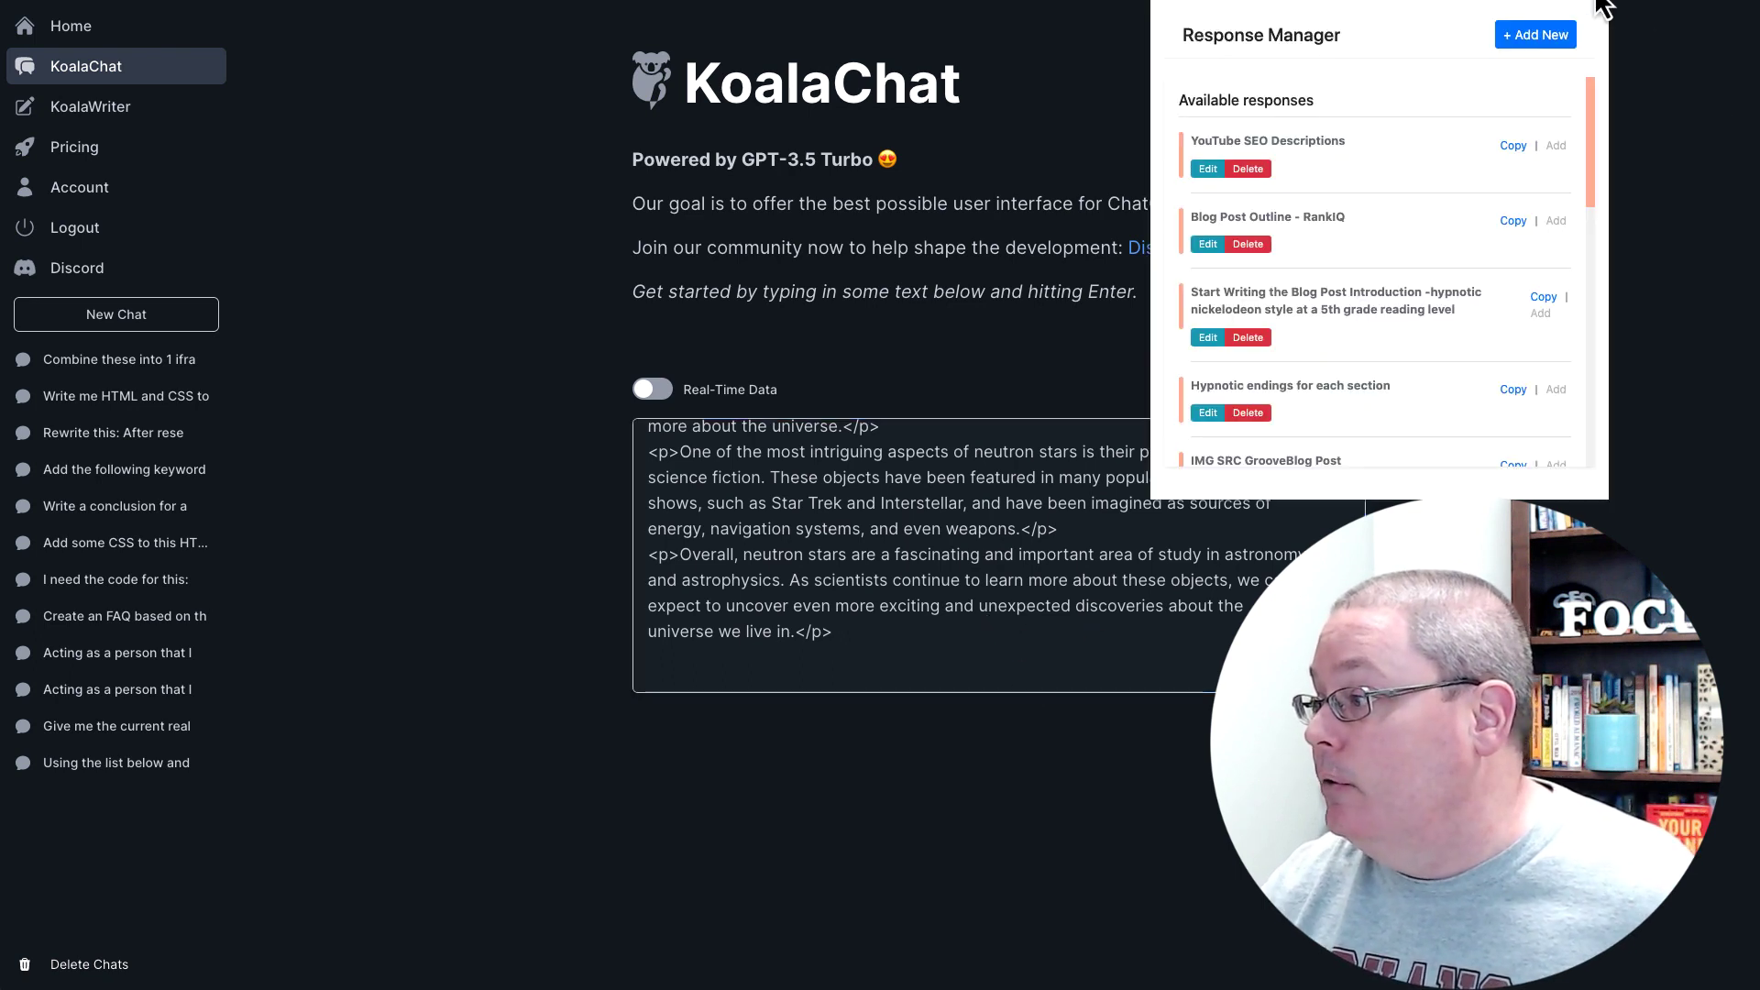
{"action": "scroll", "coordinate": [1360, 306], "scroll_direction": "down", "scroll_amount": 5}
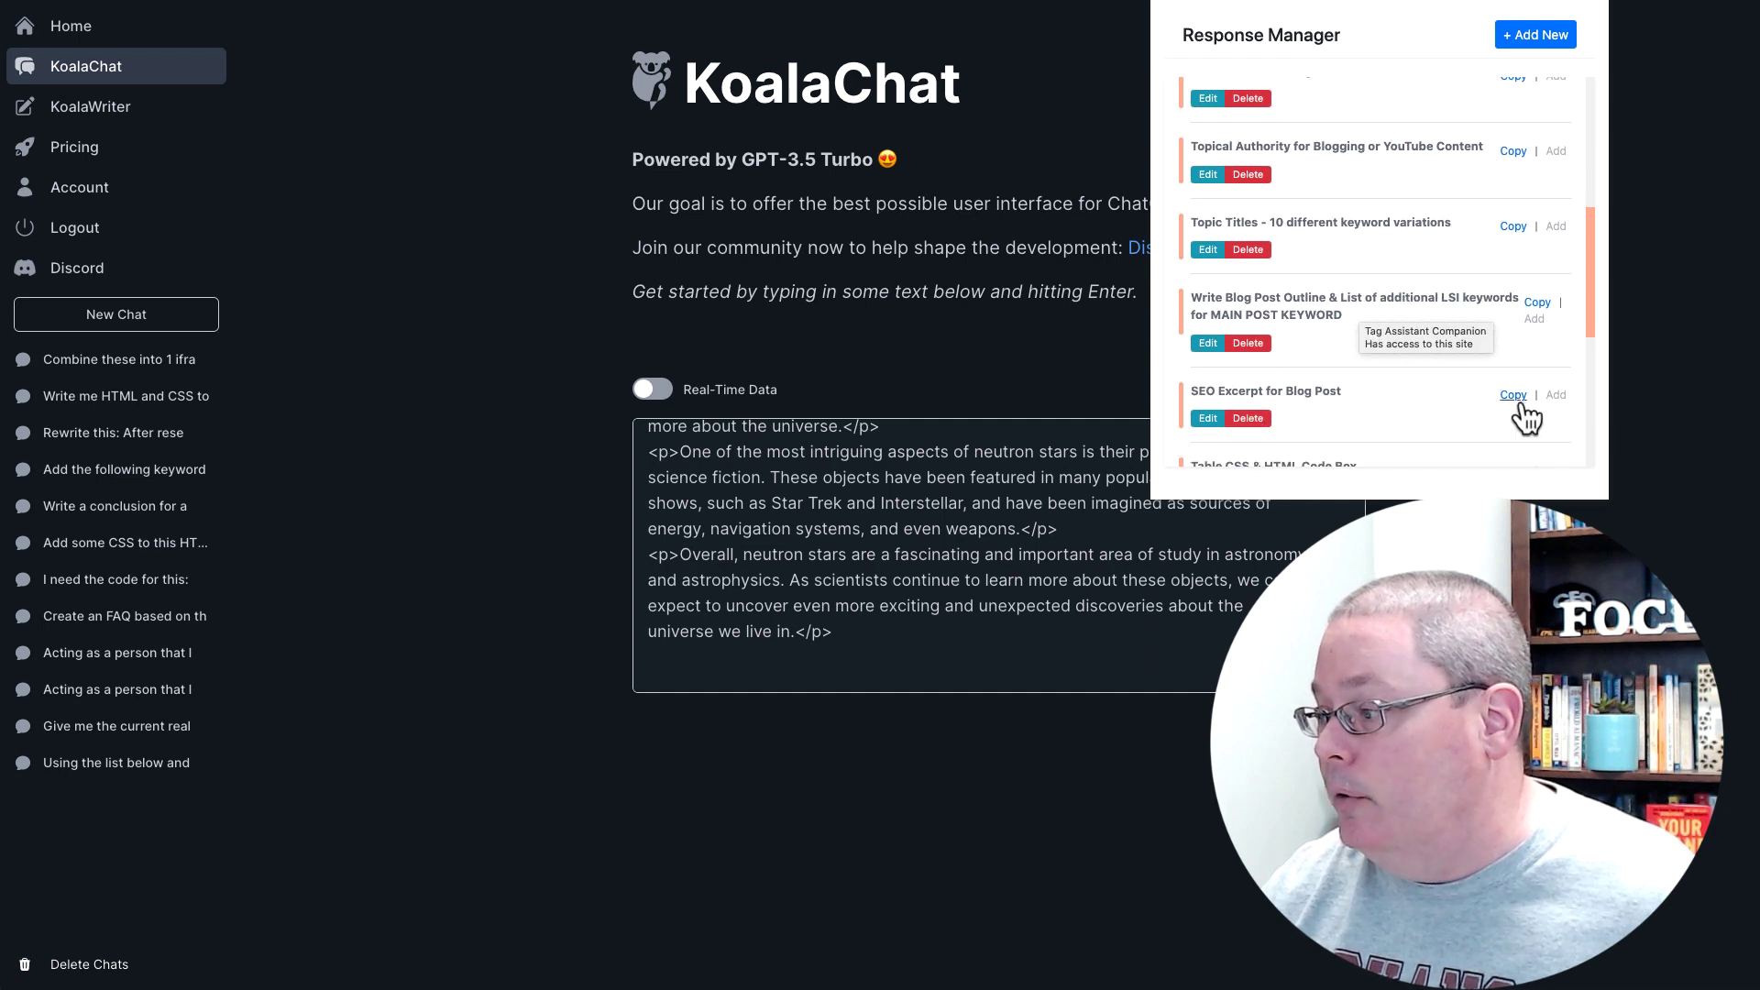
{"action": "left_click", "coordinate": [800, 677]}
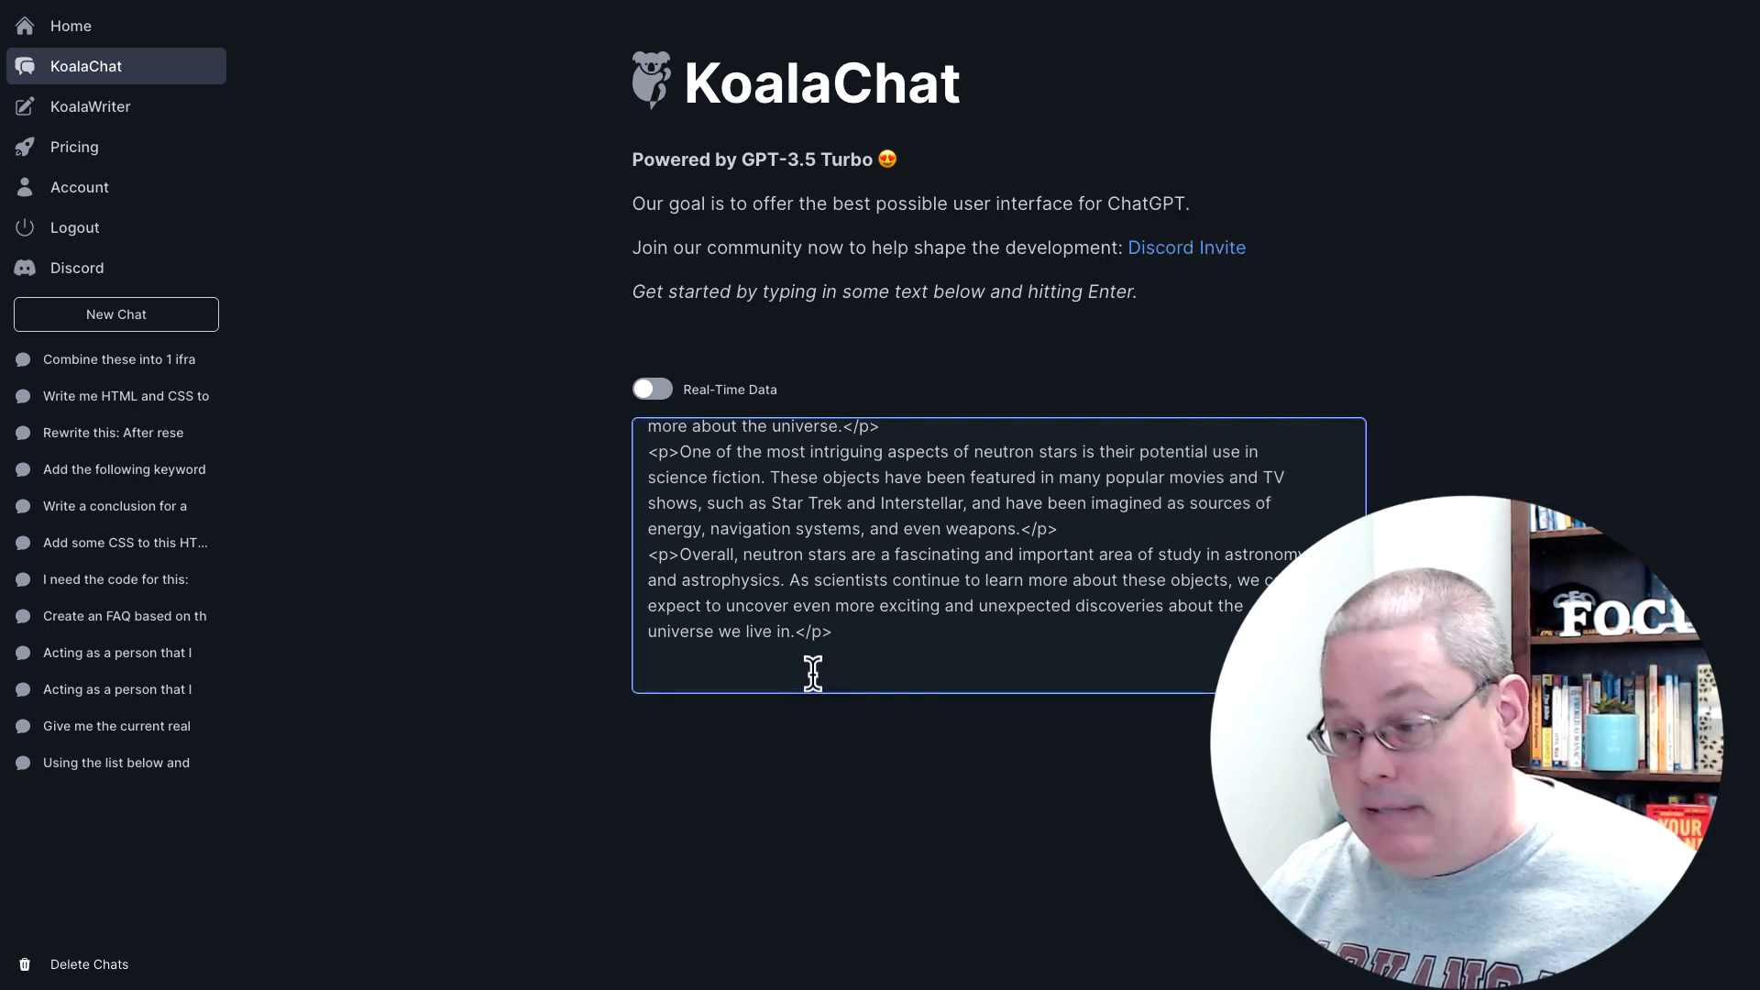
{"action": "key", "text": "ctrl+v"}
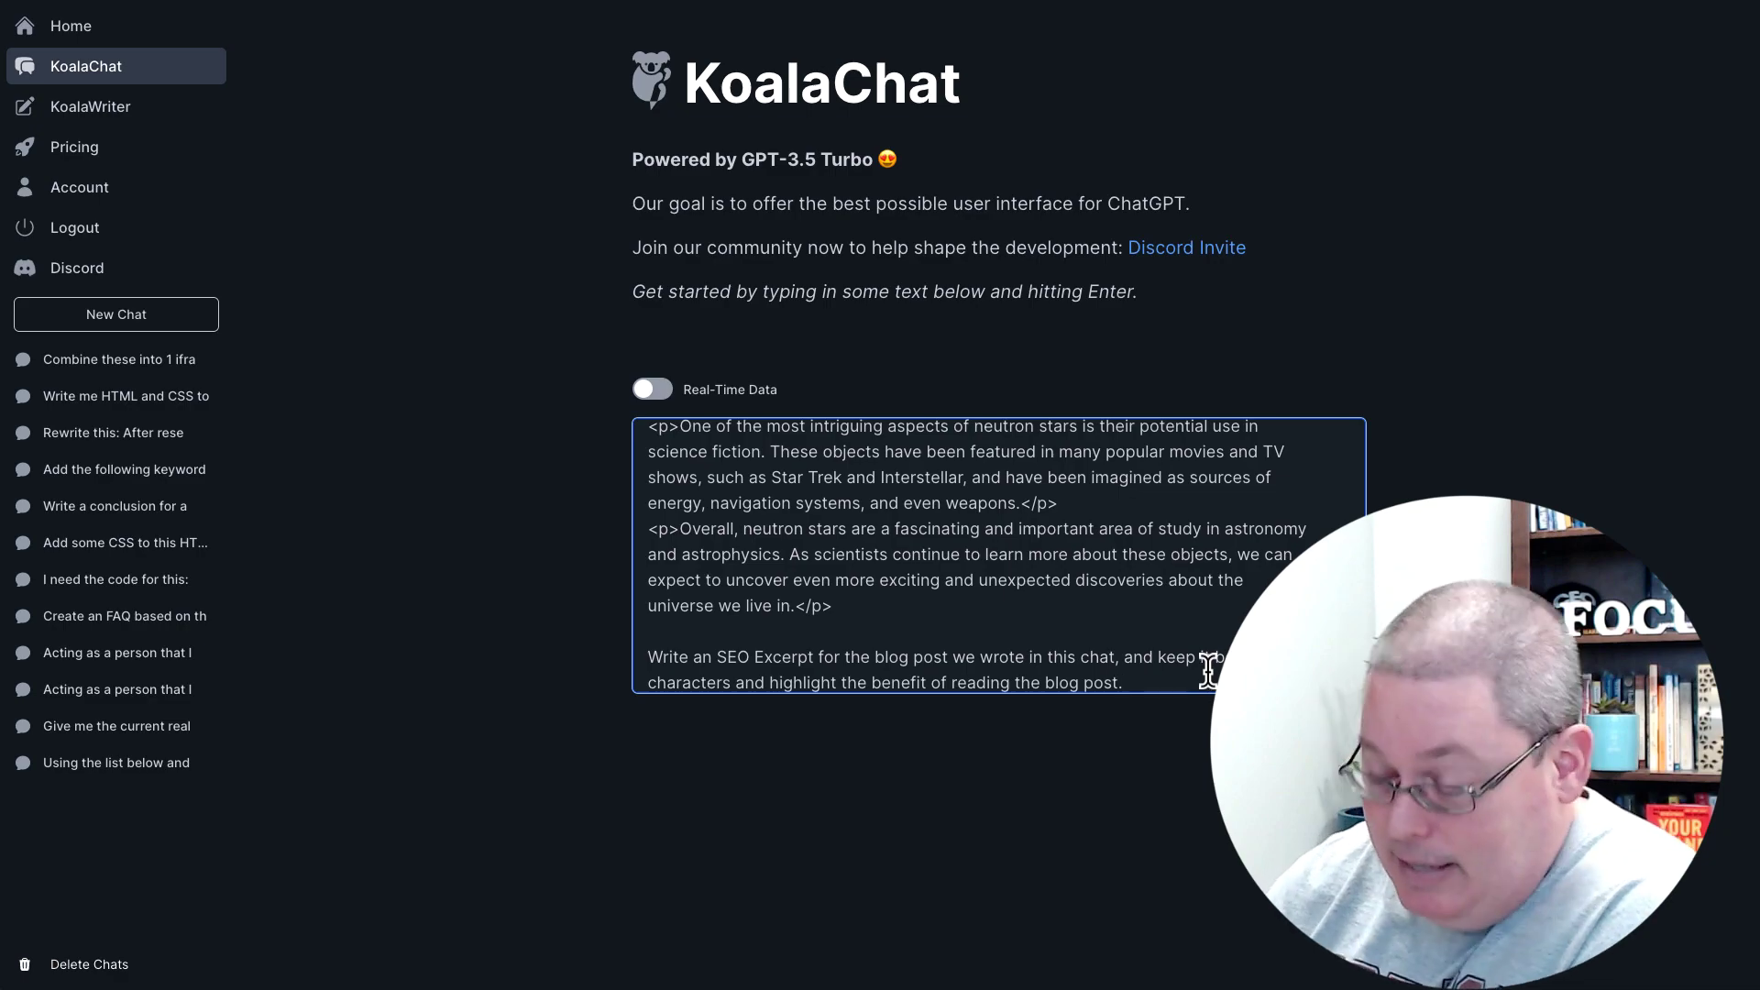
{"action": "key", "text": "Return"}
{"action": "scroll", "coordinate": [1122, 639], "scroll_direction": "down", "scroll_amount": 20}
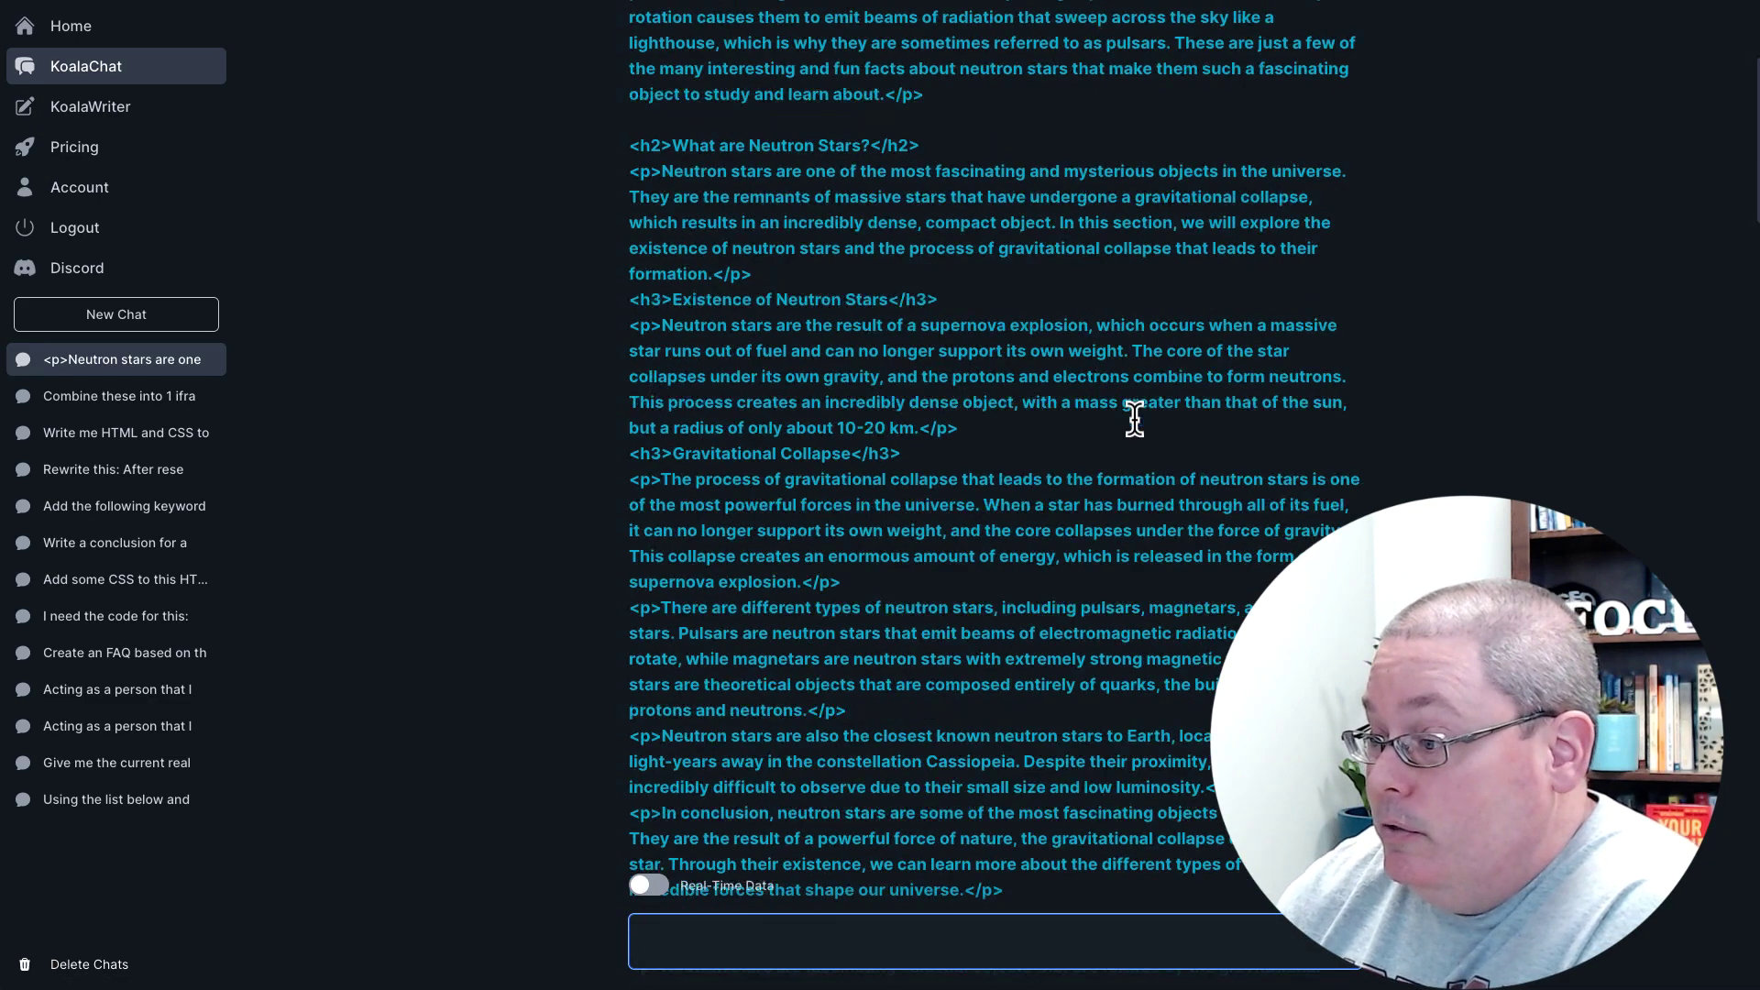
{"action": "scroll", "coordinate": [1099, 484], "scroll_direction": "down", "scroll_amount": 6}
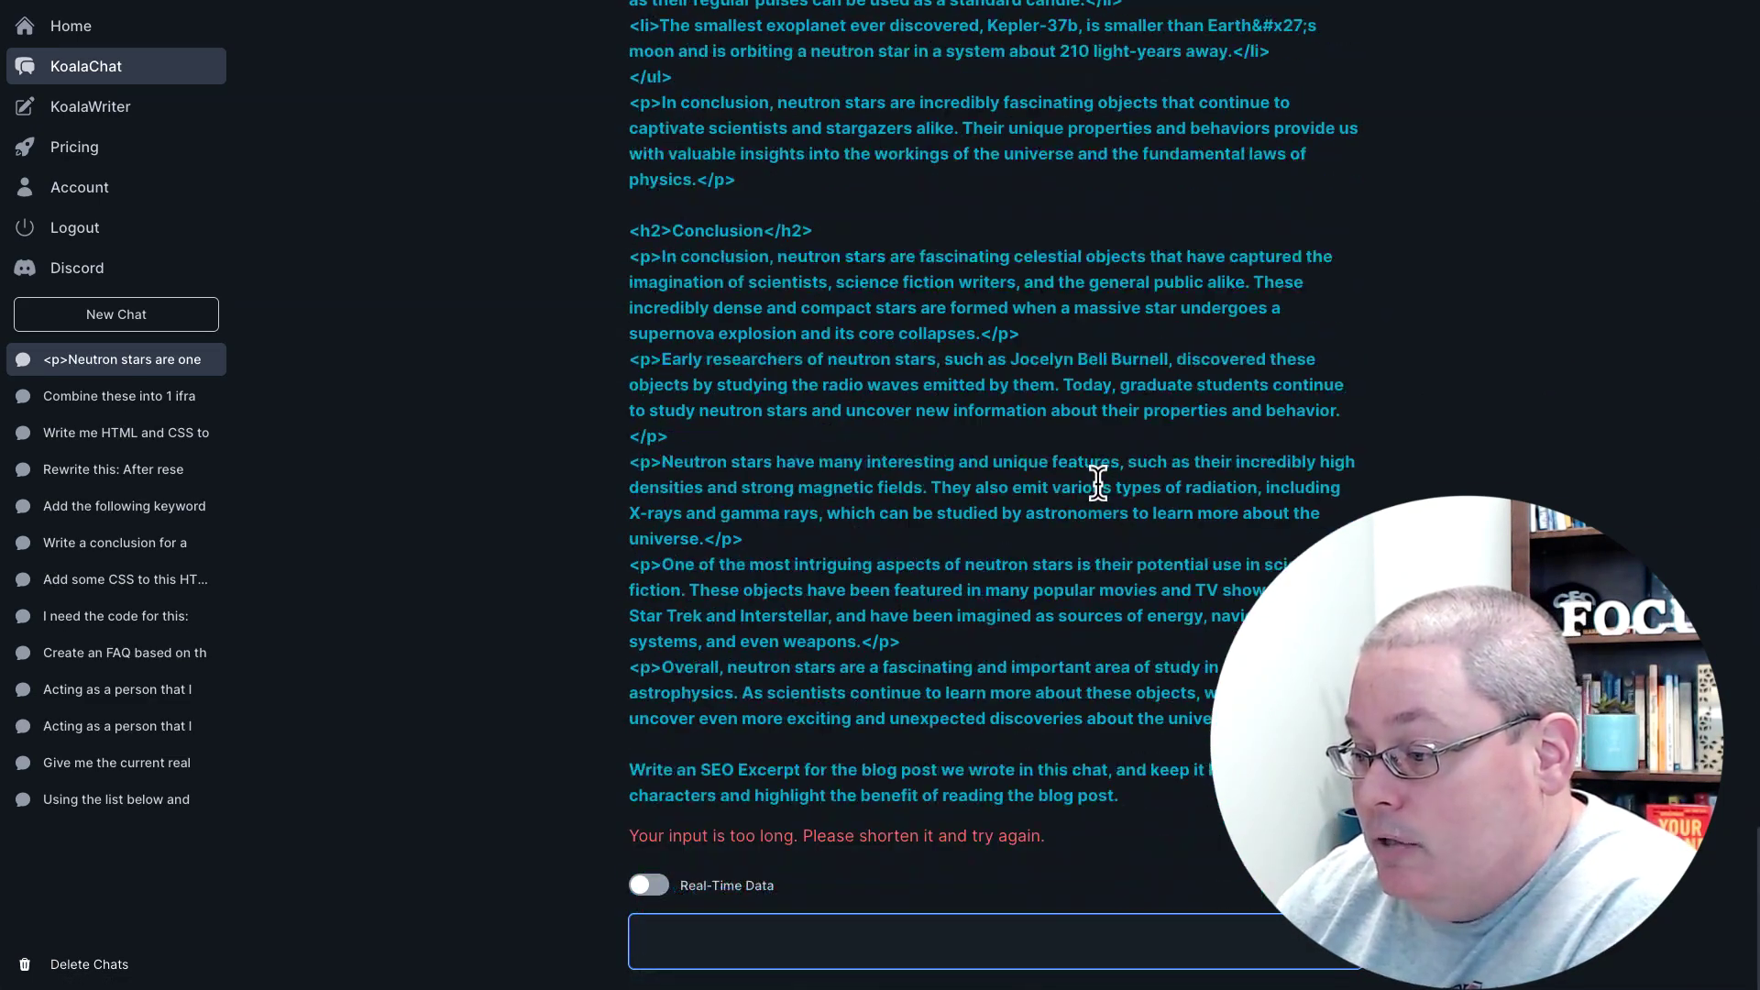
{"action": "left_click_drag", "start_coordinate": [631, 839], "coordinate": [1043, 852]}
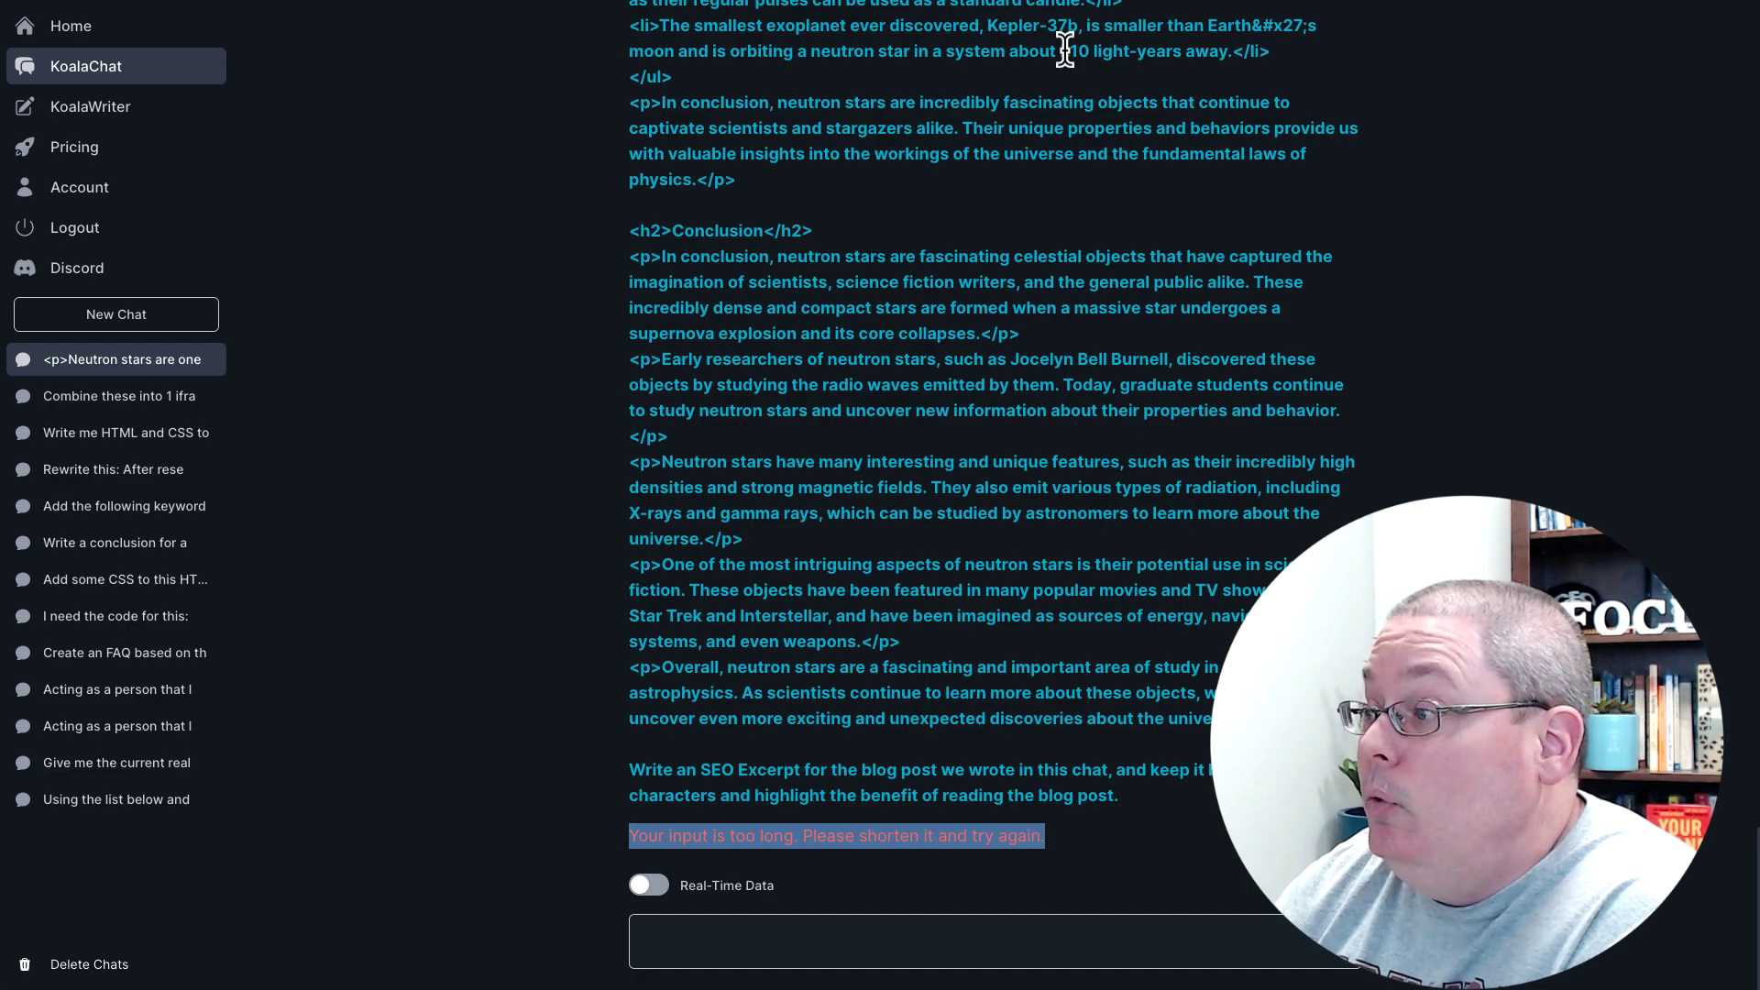
{"action": "scroll", "coordinate": [976, 293], "scroll_direction": "up", "scroll_amount": 15}
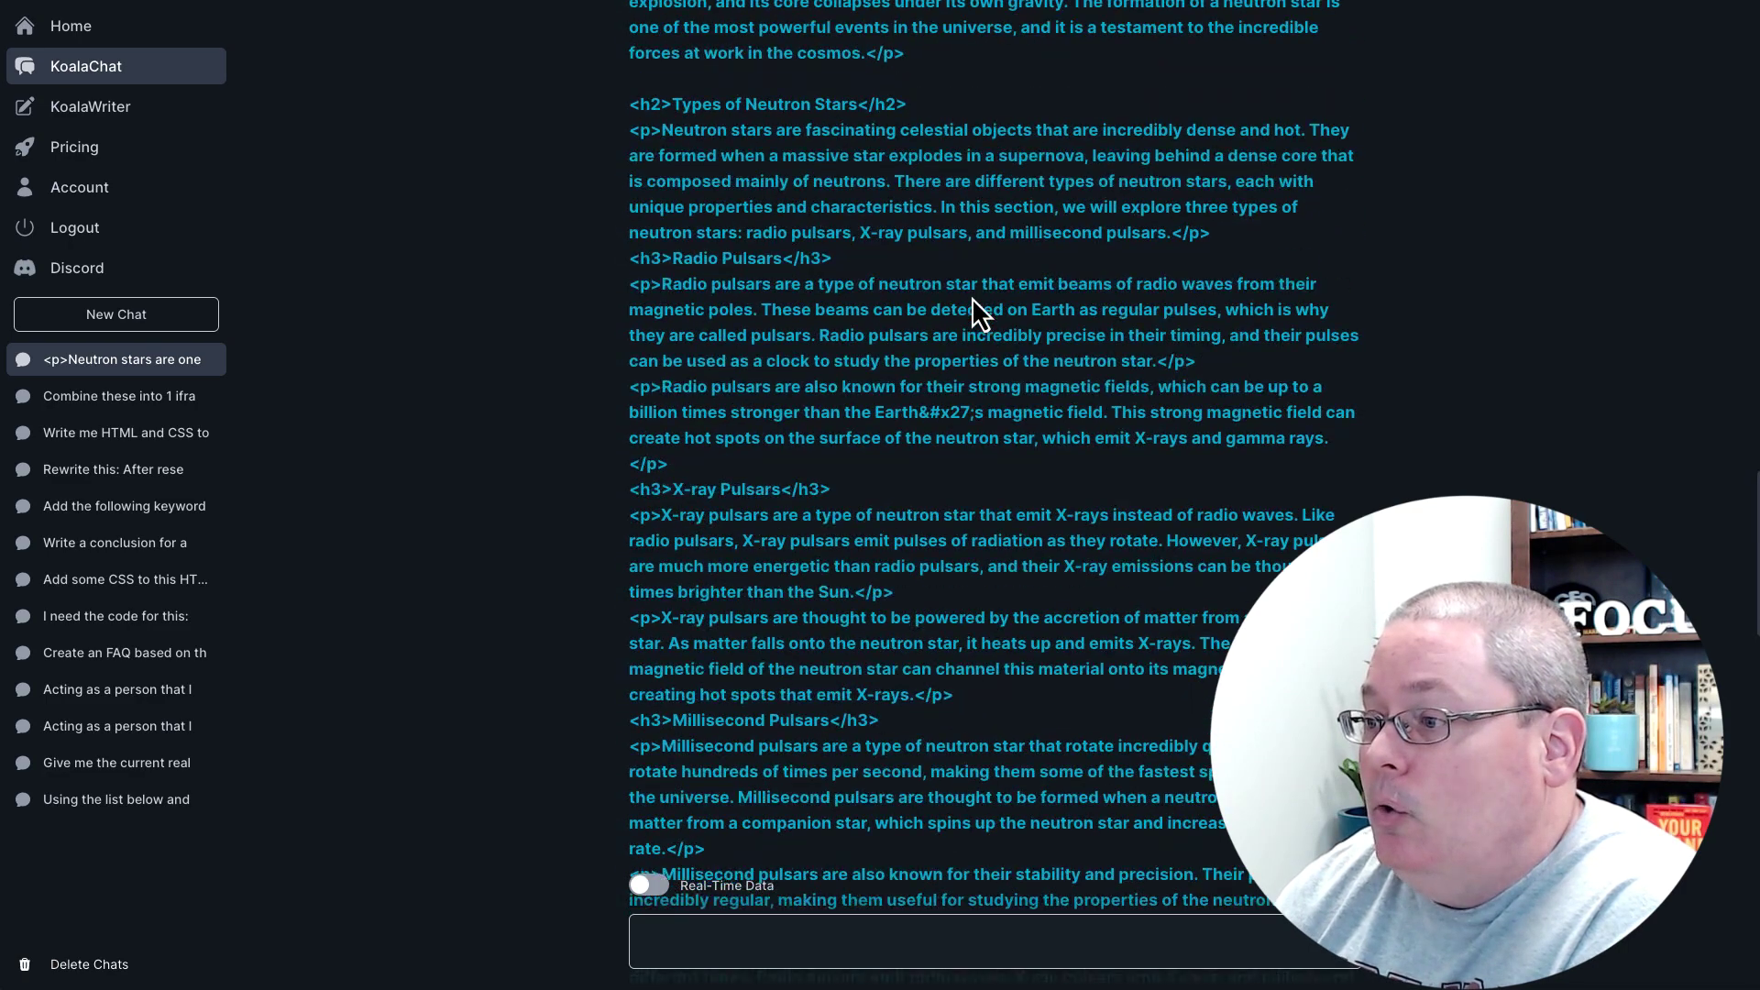
{"action": "scroll", "coordinate": [802, 285], "scroll_direction": "up", "scroll_amount": 7}
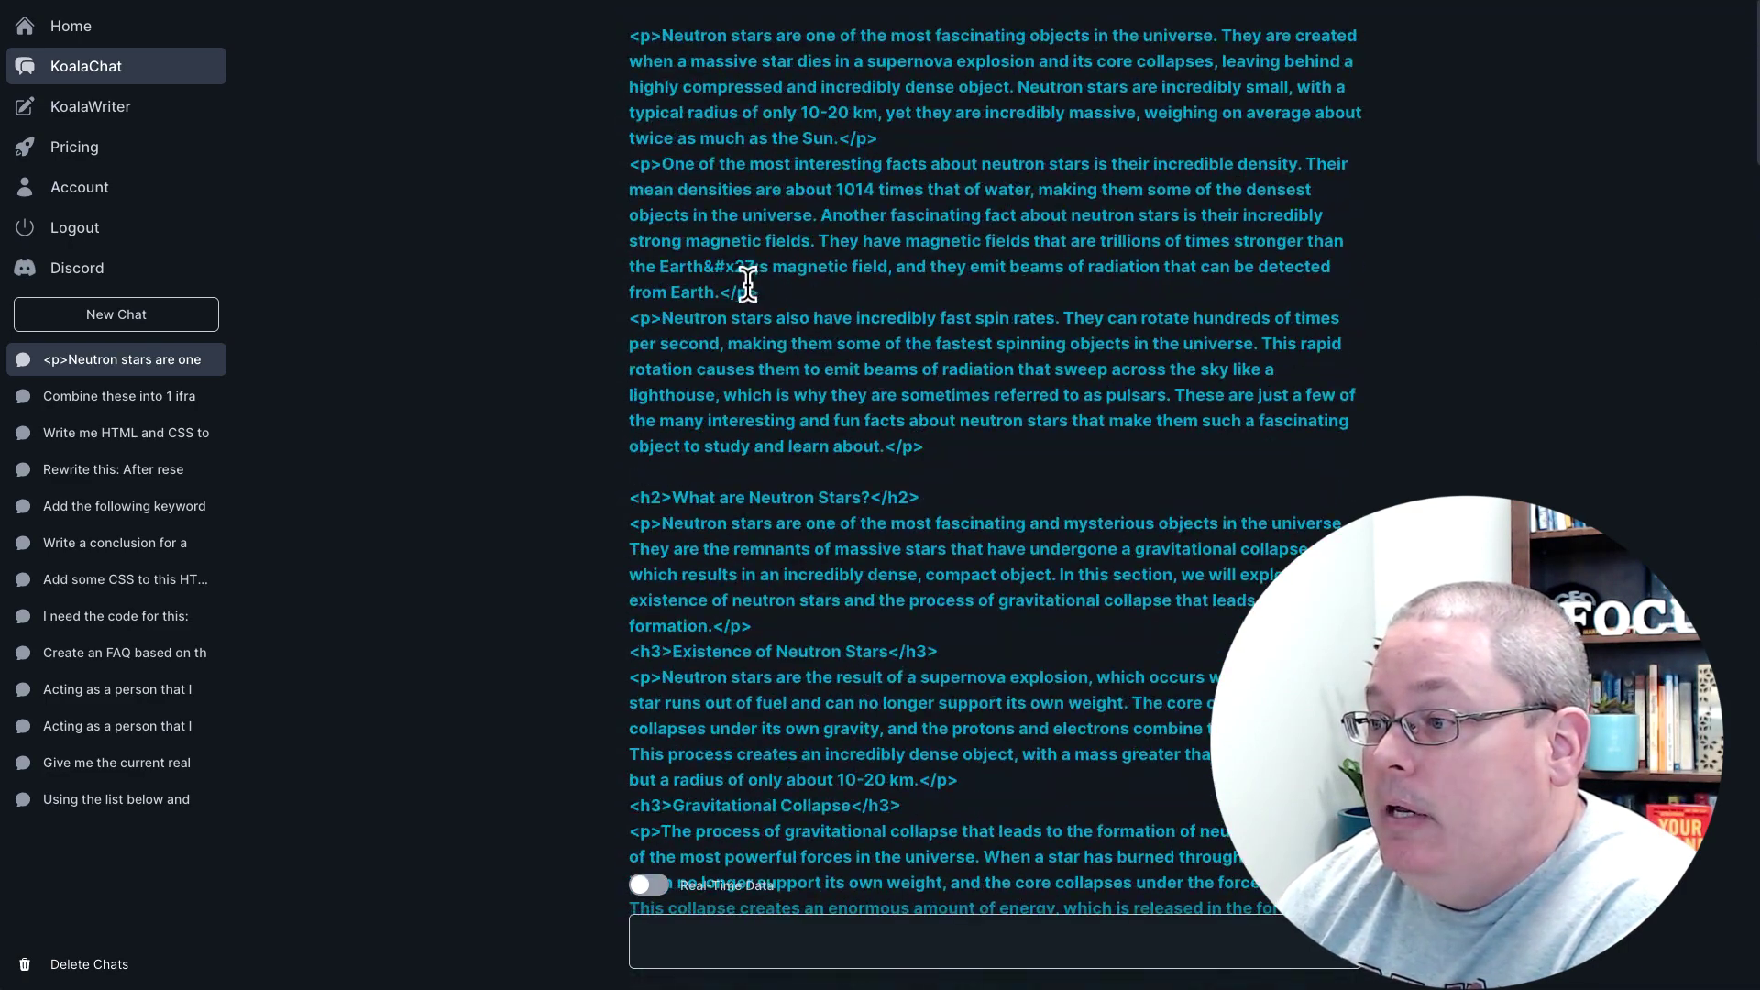
{"action": "scroll", "coordinate": [807, 366], "scroll_direction": "down", "scroll_amount": 20}
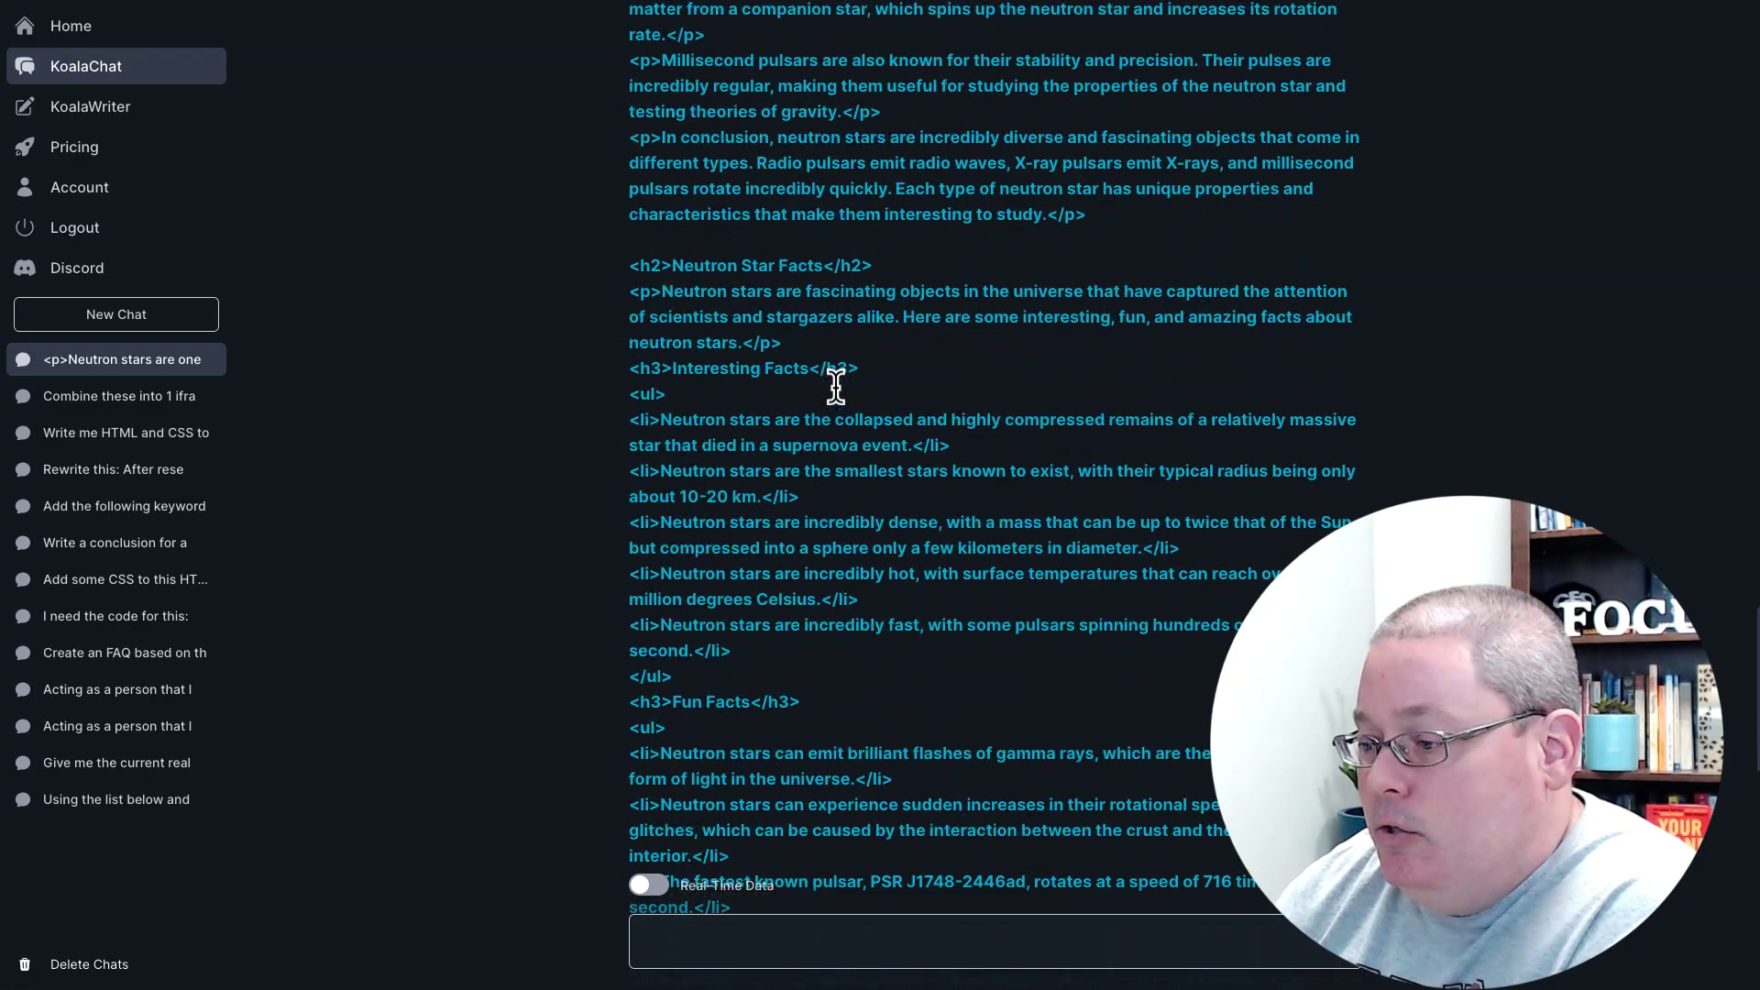
{"action": "left_click", "coordinate": [652, 886]}
{"action": "left_click", "coordinate": [652, 885]}
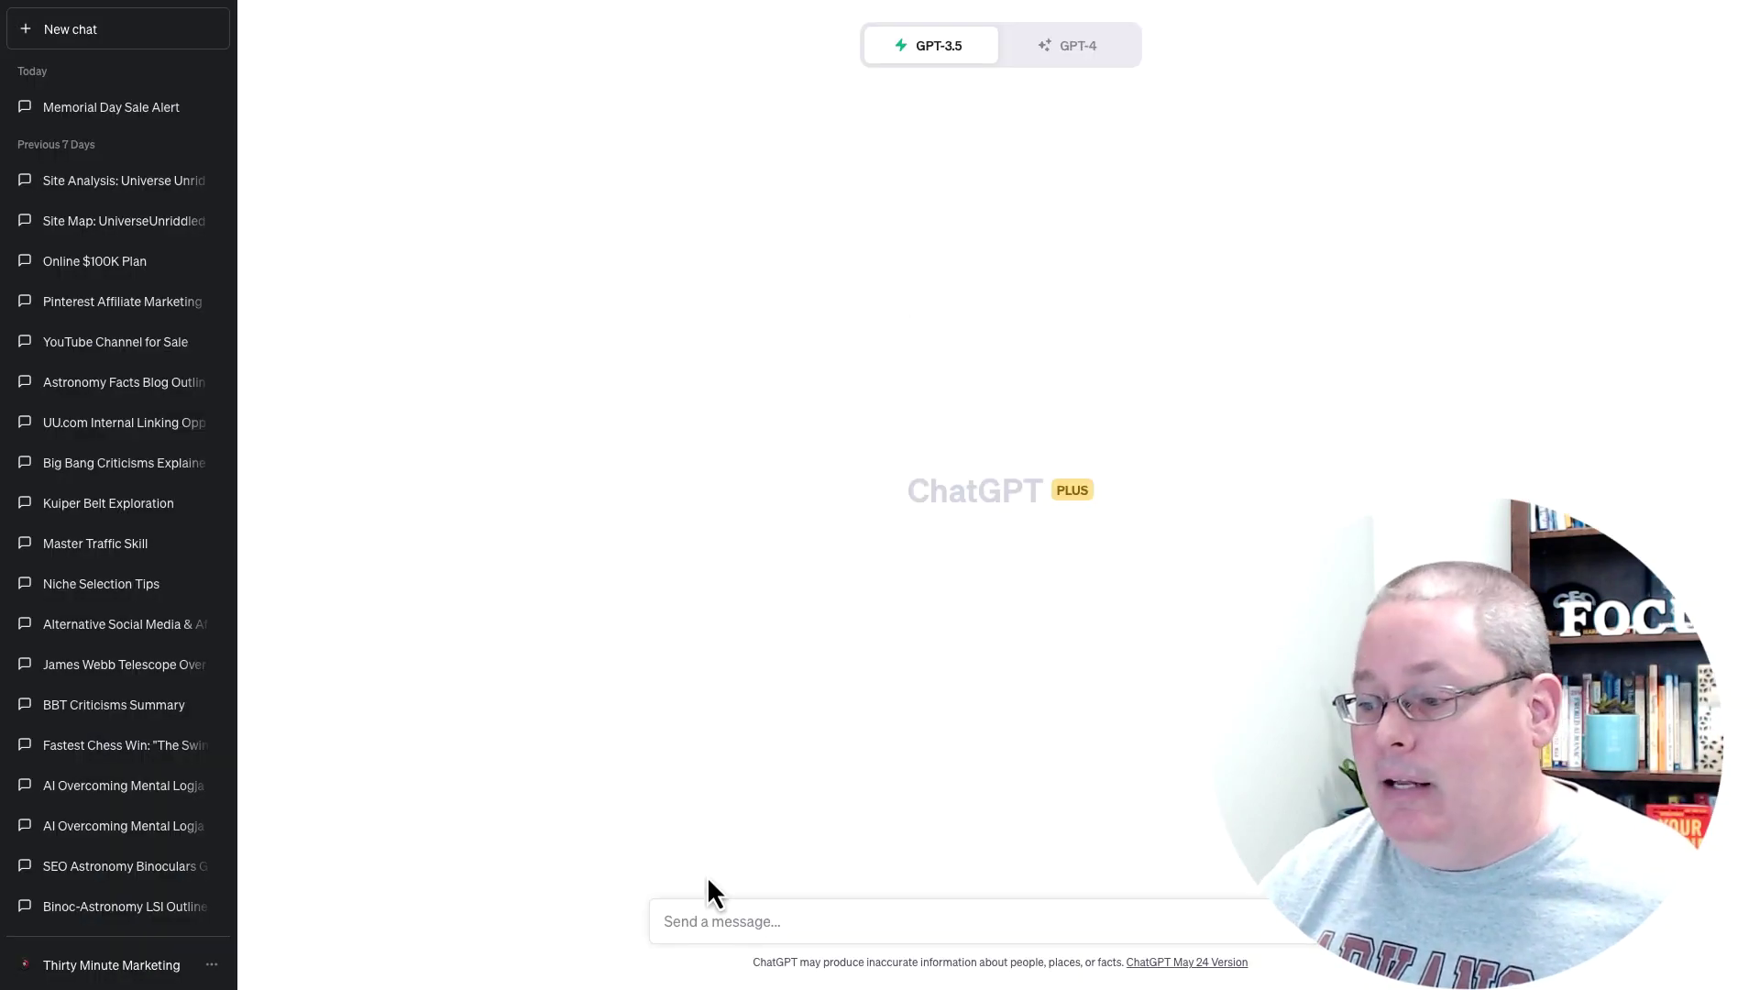
Step: Paste the SEO excerpt request into ChatGPT, then copy the 'neutron star fun facts' article from KoalaWriter
{"action": "left_click", "coordinate": [696, 936]}
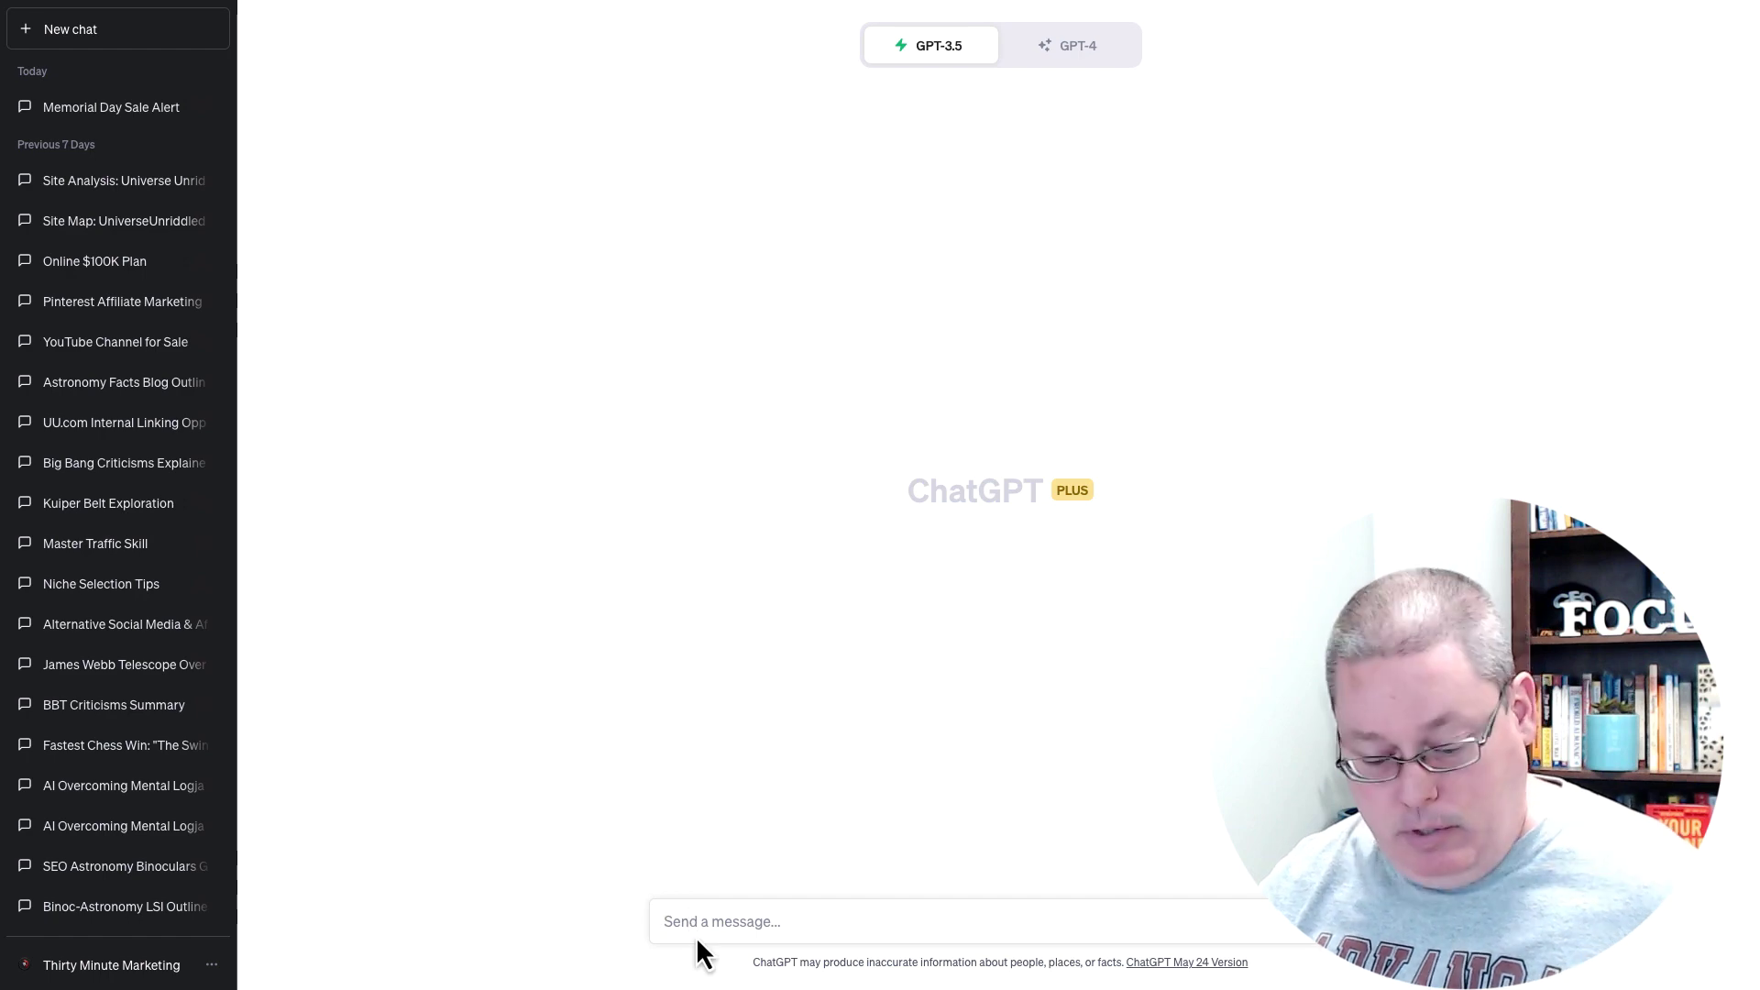
{"action": "type", "text": "Write an SEO Excerpt for the blog post we wrote in this chat, and keep it below 150 characters and highlight the benefit of reading the blog post."}
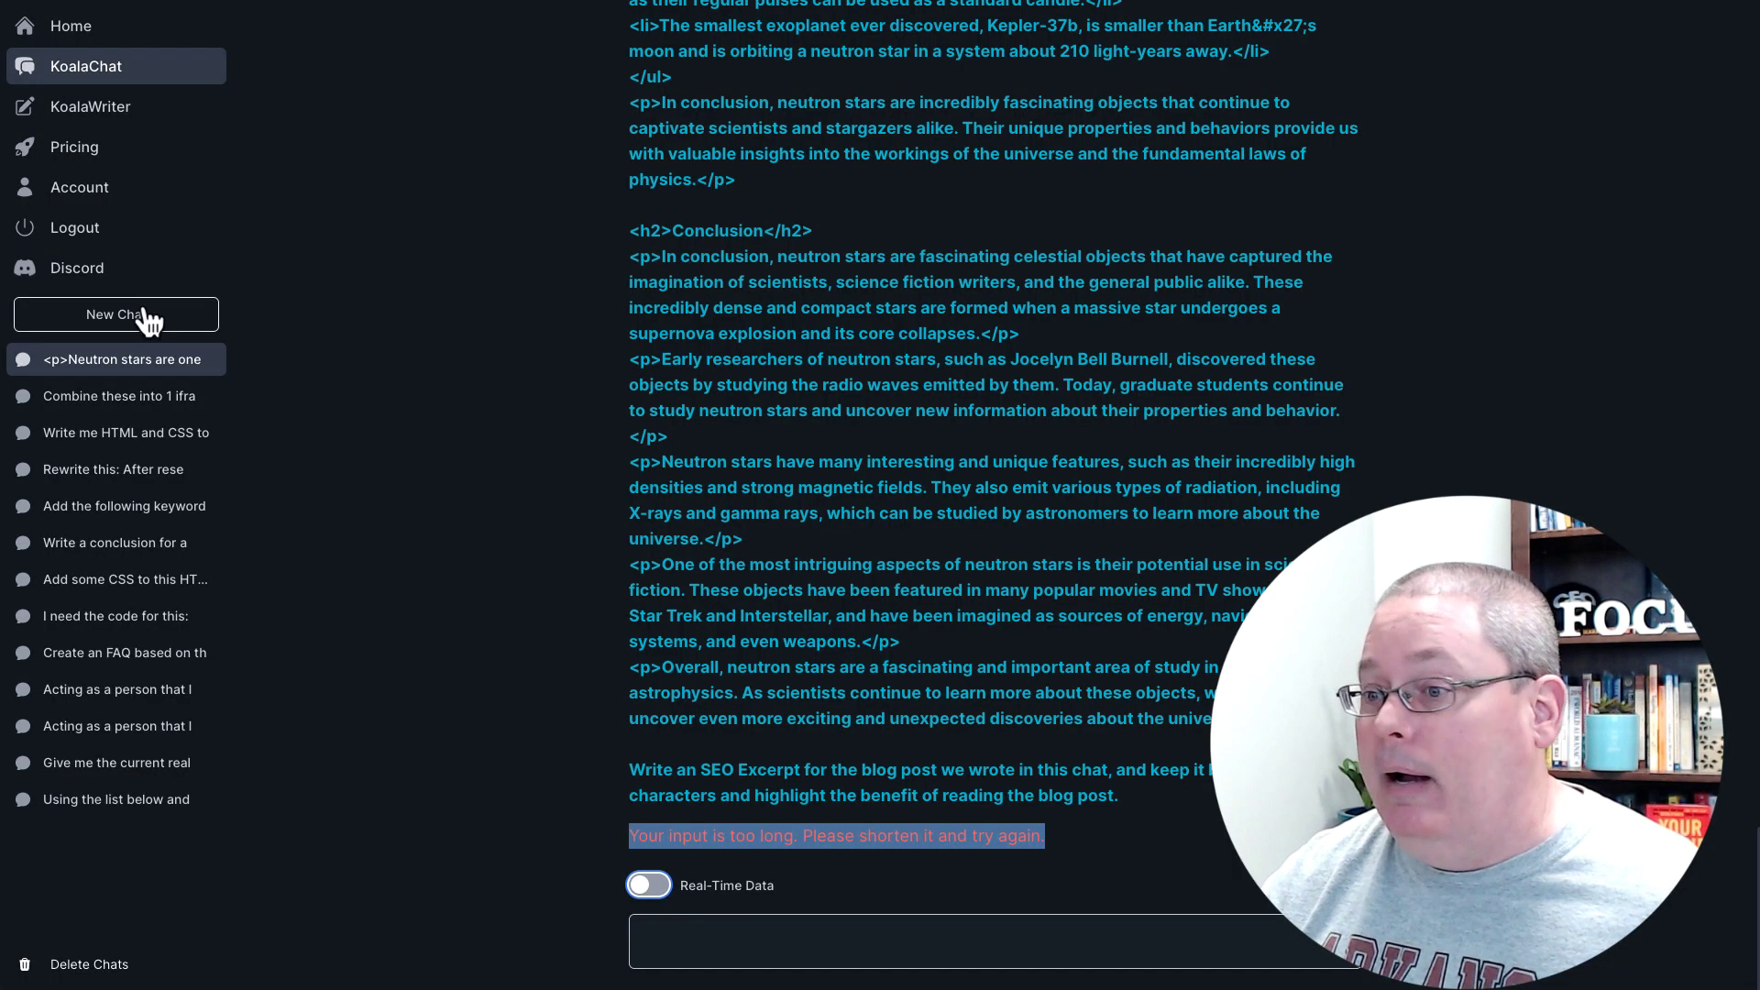
{"action": "left_click", "coordinate": [100, 114]}
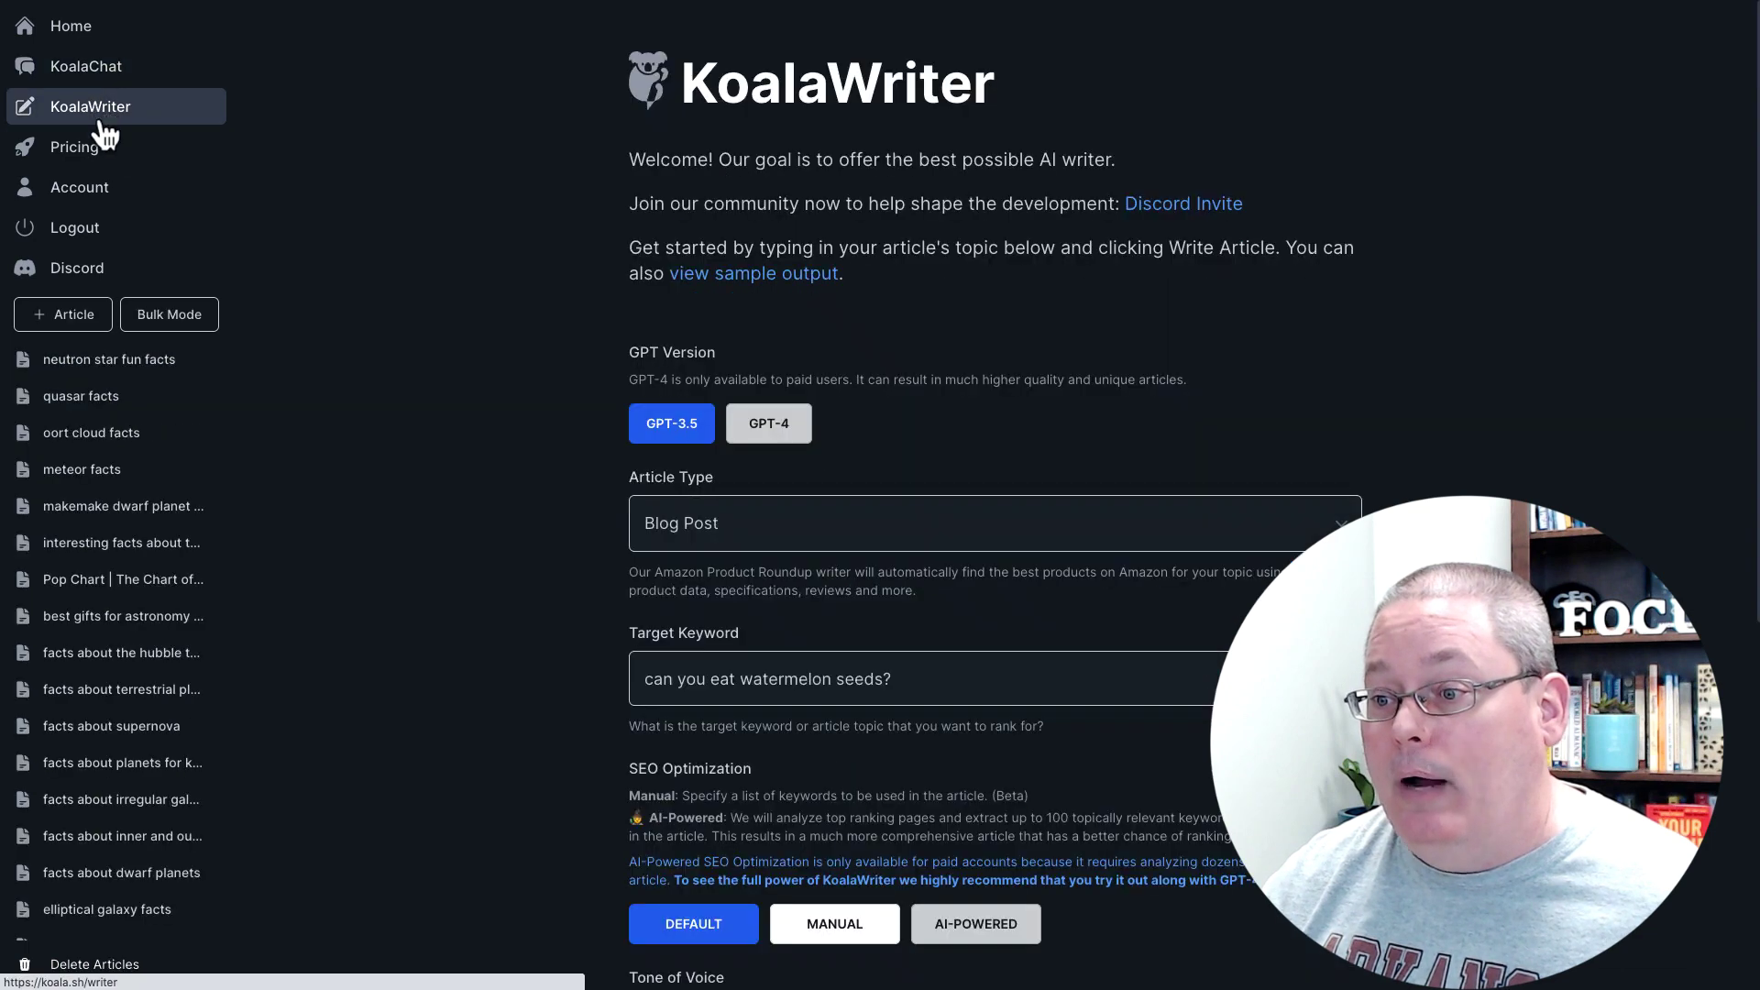
{"action": "left_click", "coordinate": [101, 369]}
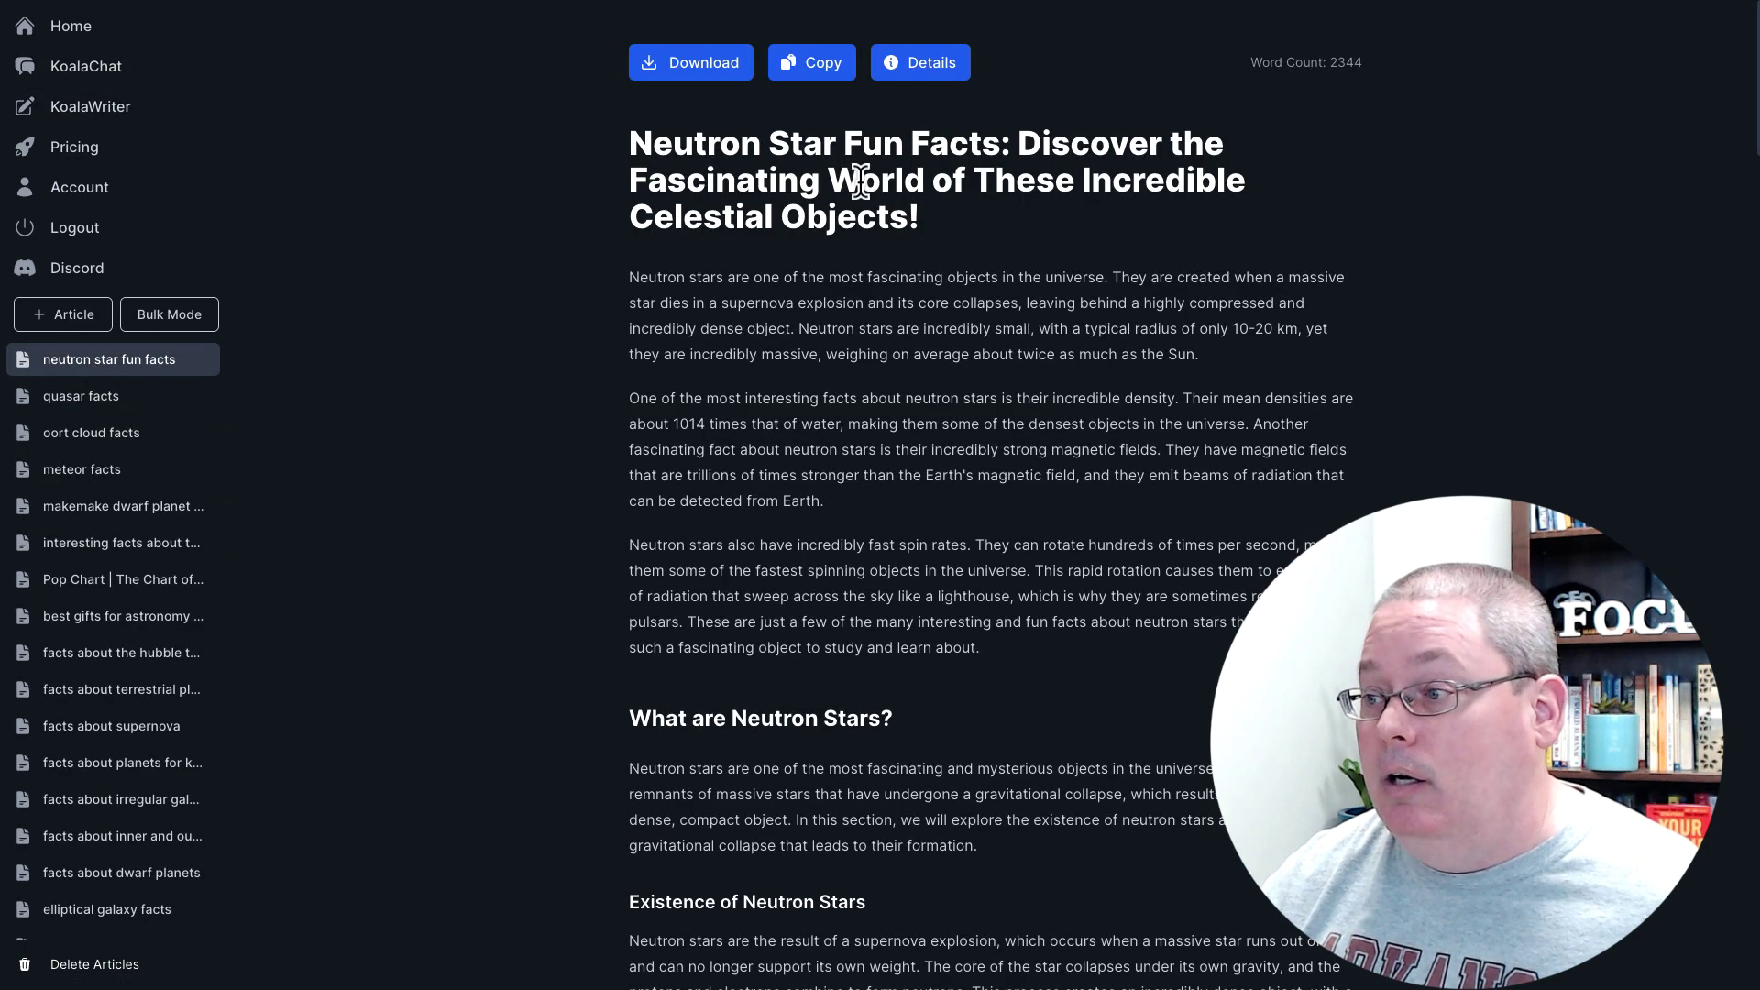
{"action": "left_click", "coordinate": [813, 64]}
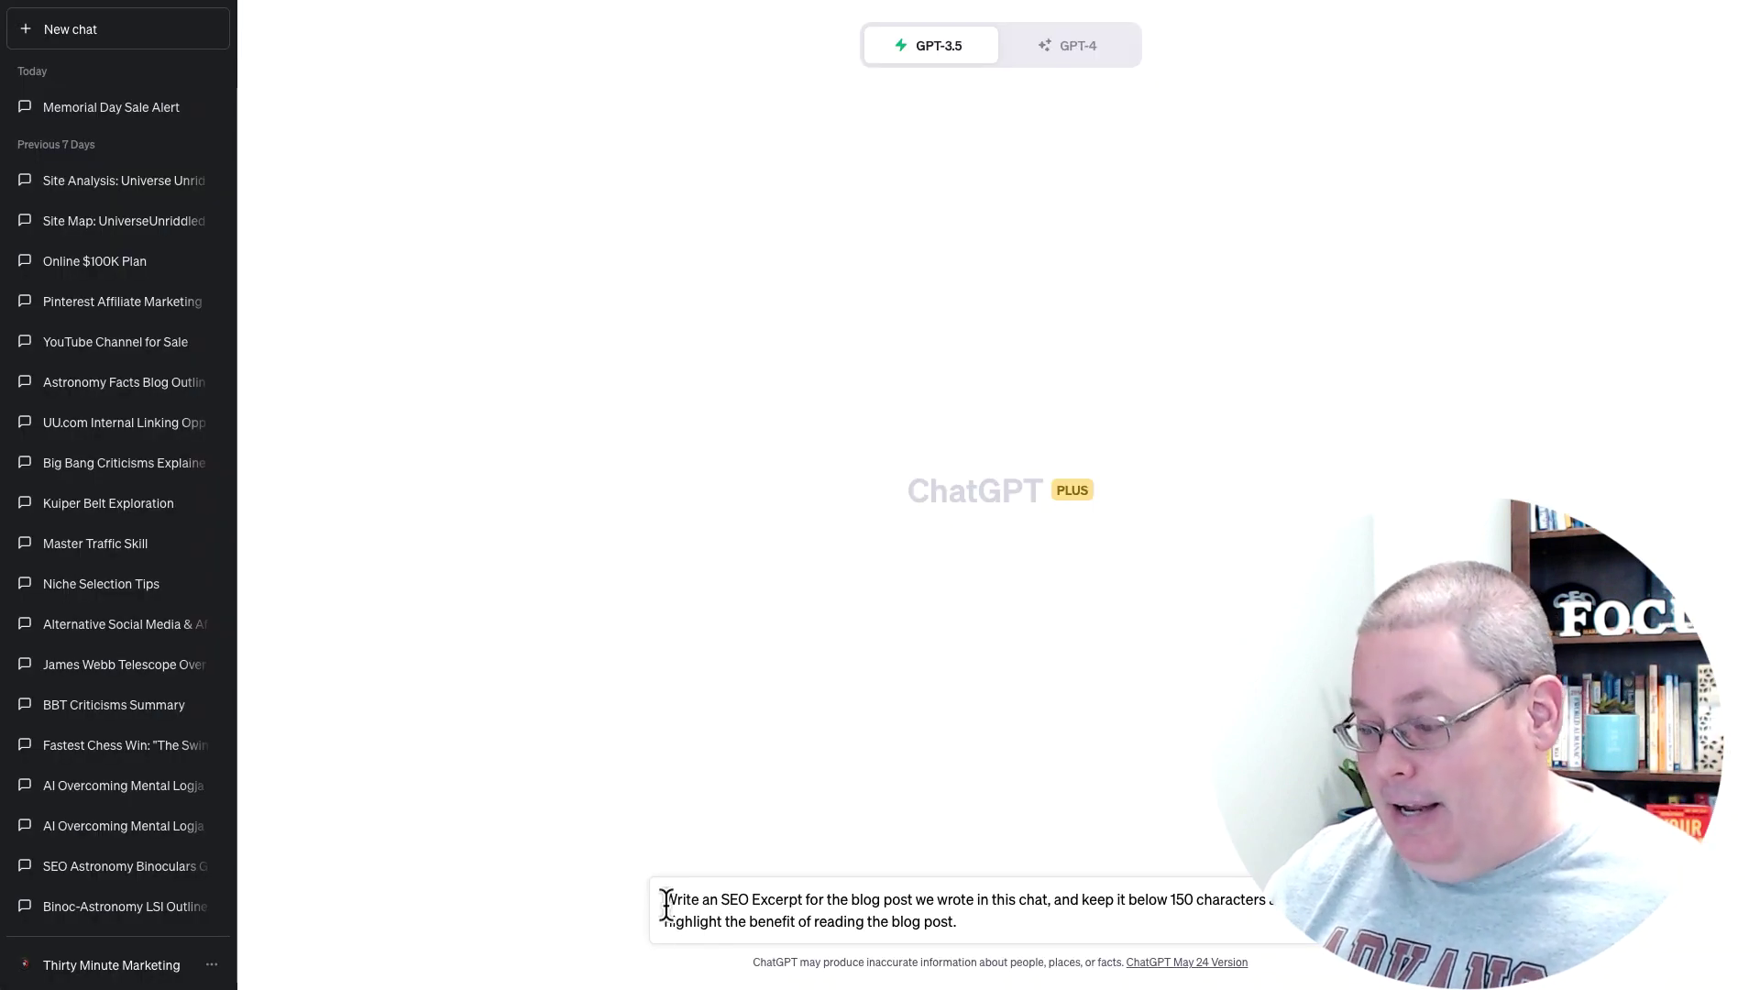
Step: Paste the article HTML above the SEO excerpt request in ChatGPT and submit both together
{"action": "left_click", "coordinate": [667, 902]}
{"action": "key", "text": "shift+Return"}
{"action": "key", "text": "shift+Return"}
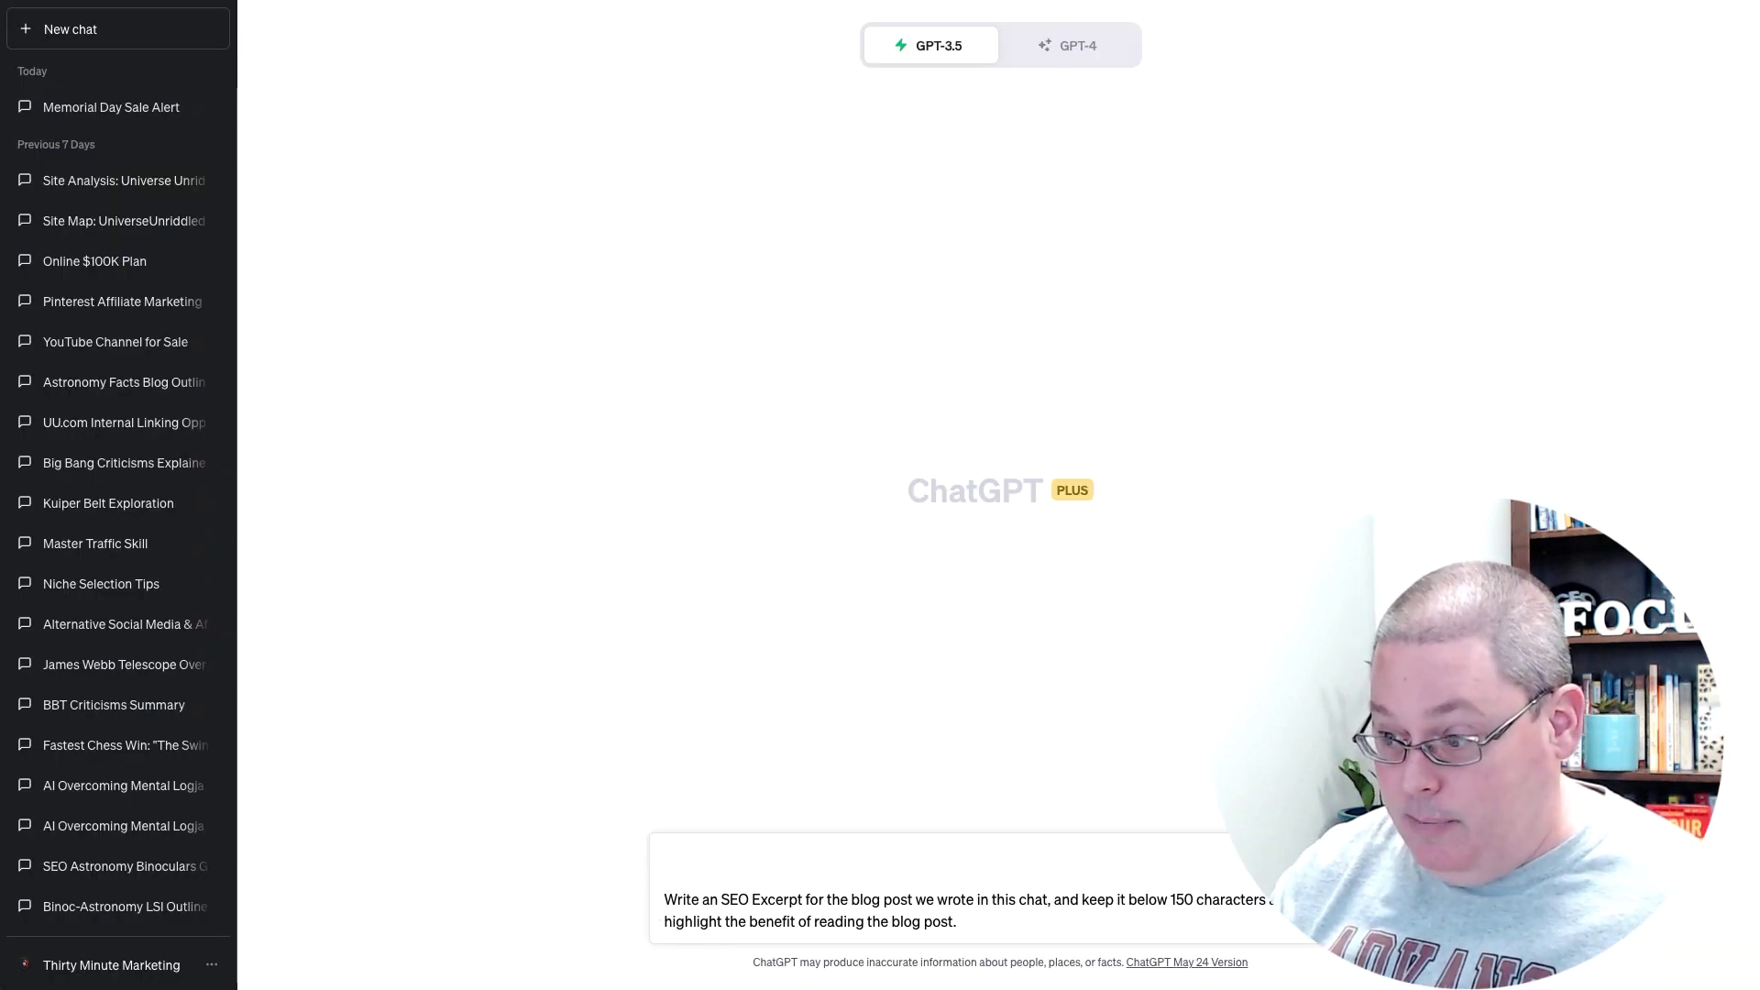
{"action": "key", "text": "ctrl+v"}
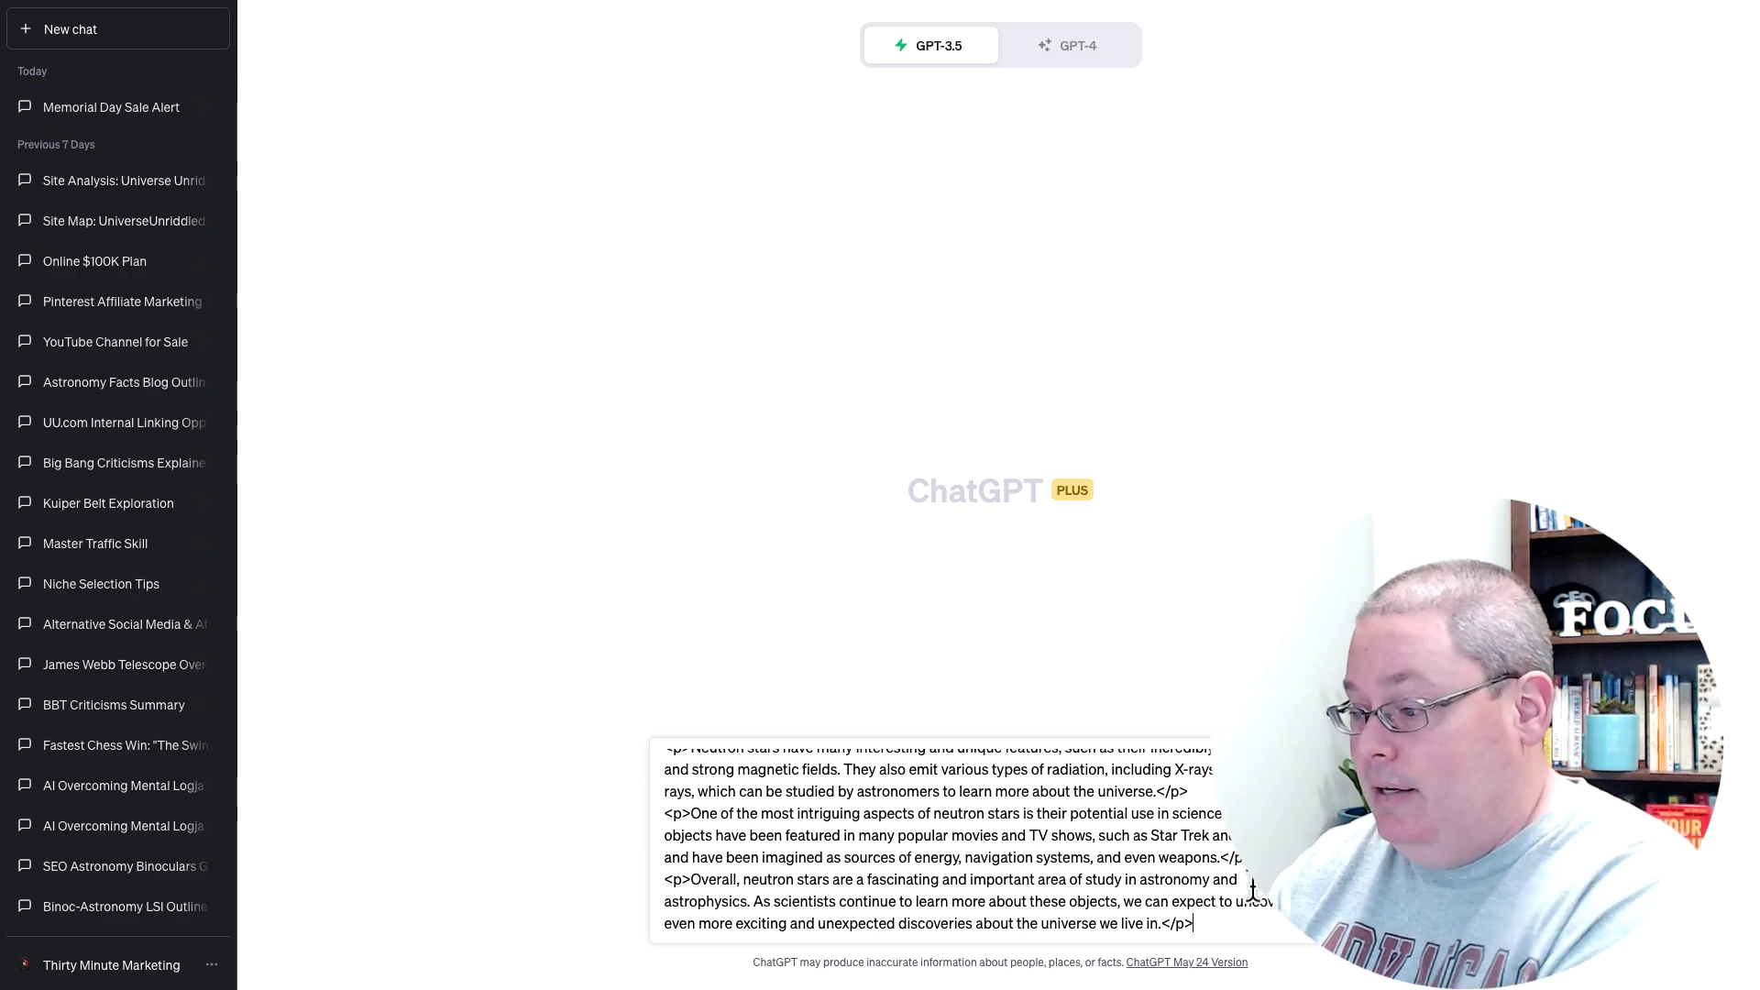
{"action": "scroll", "coordinate": [1251, 891], "scroll_direction": "down", "scroll_amount": 2}
{"action": "key", "text": "Return"}
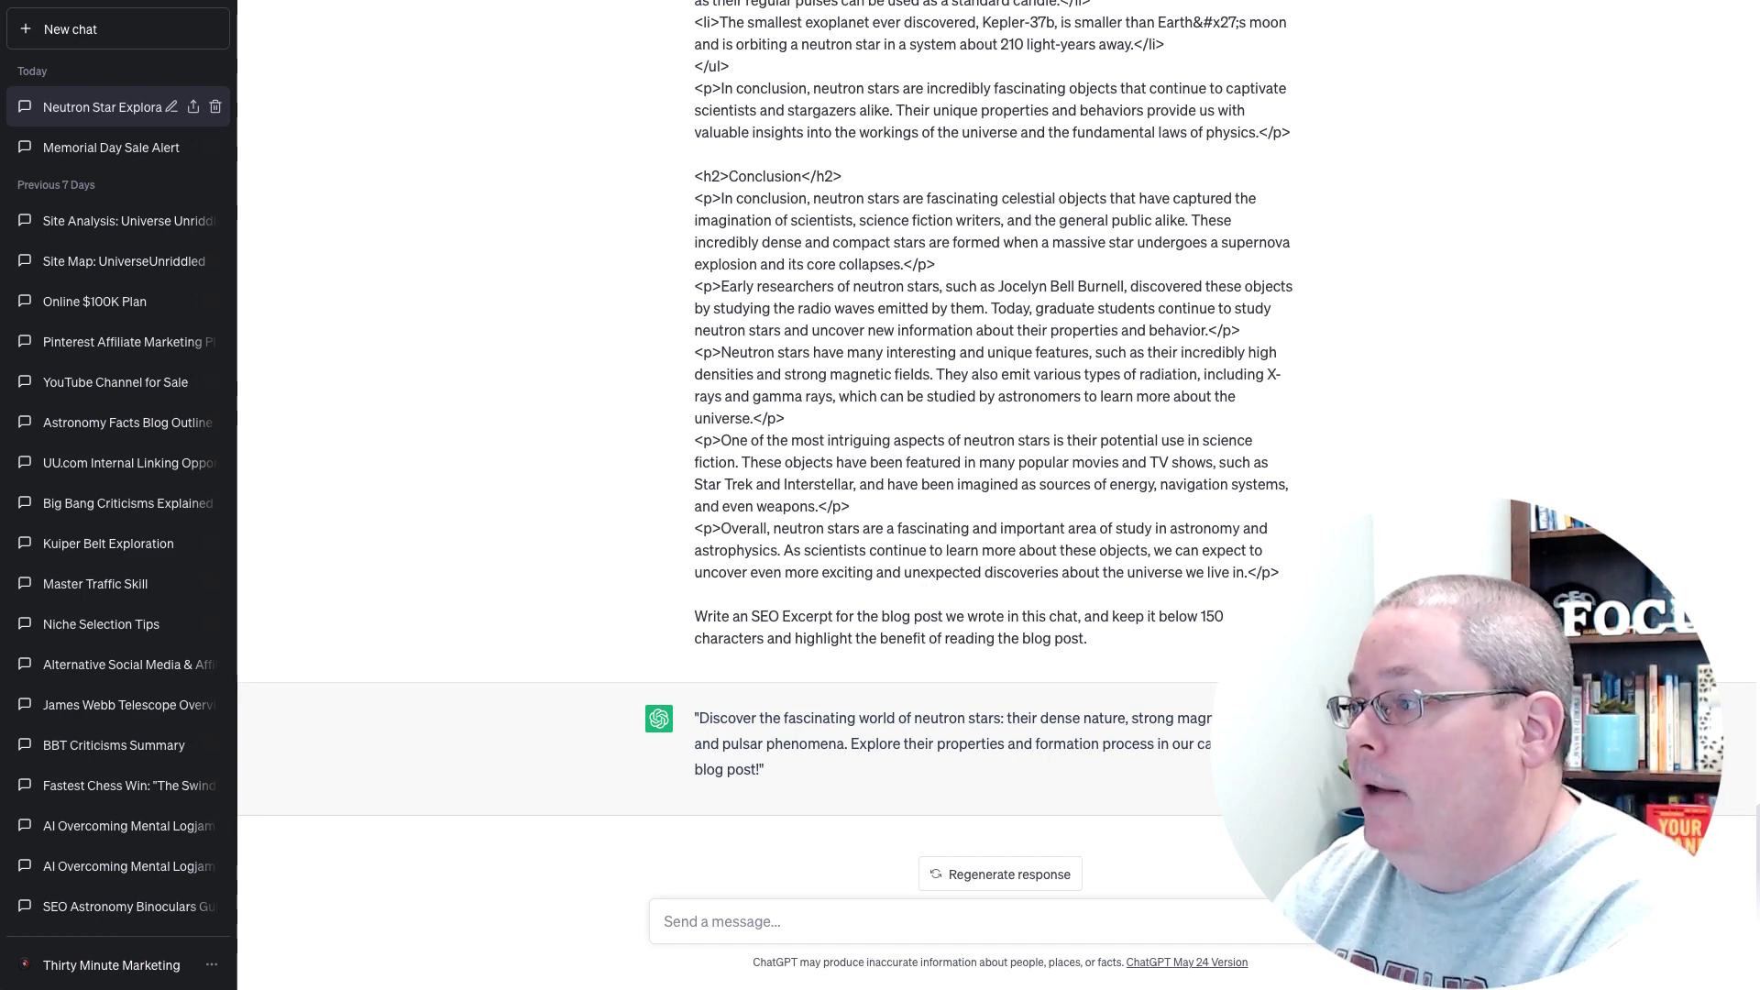
Step: Save the neutron star post in GrooveBlog as a draft
{"action": "key", "text": "ctrl+Tab"}
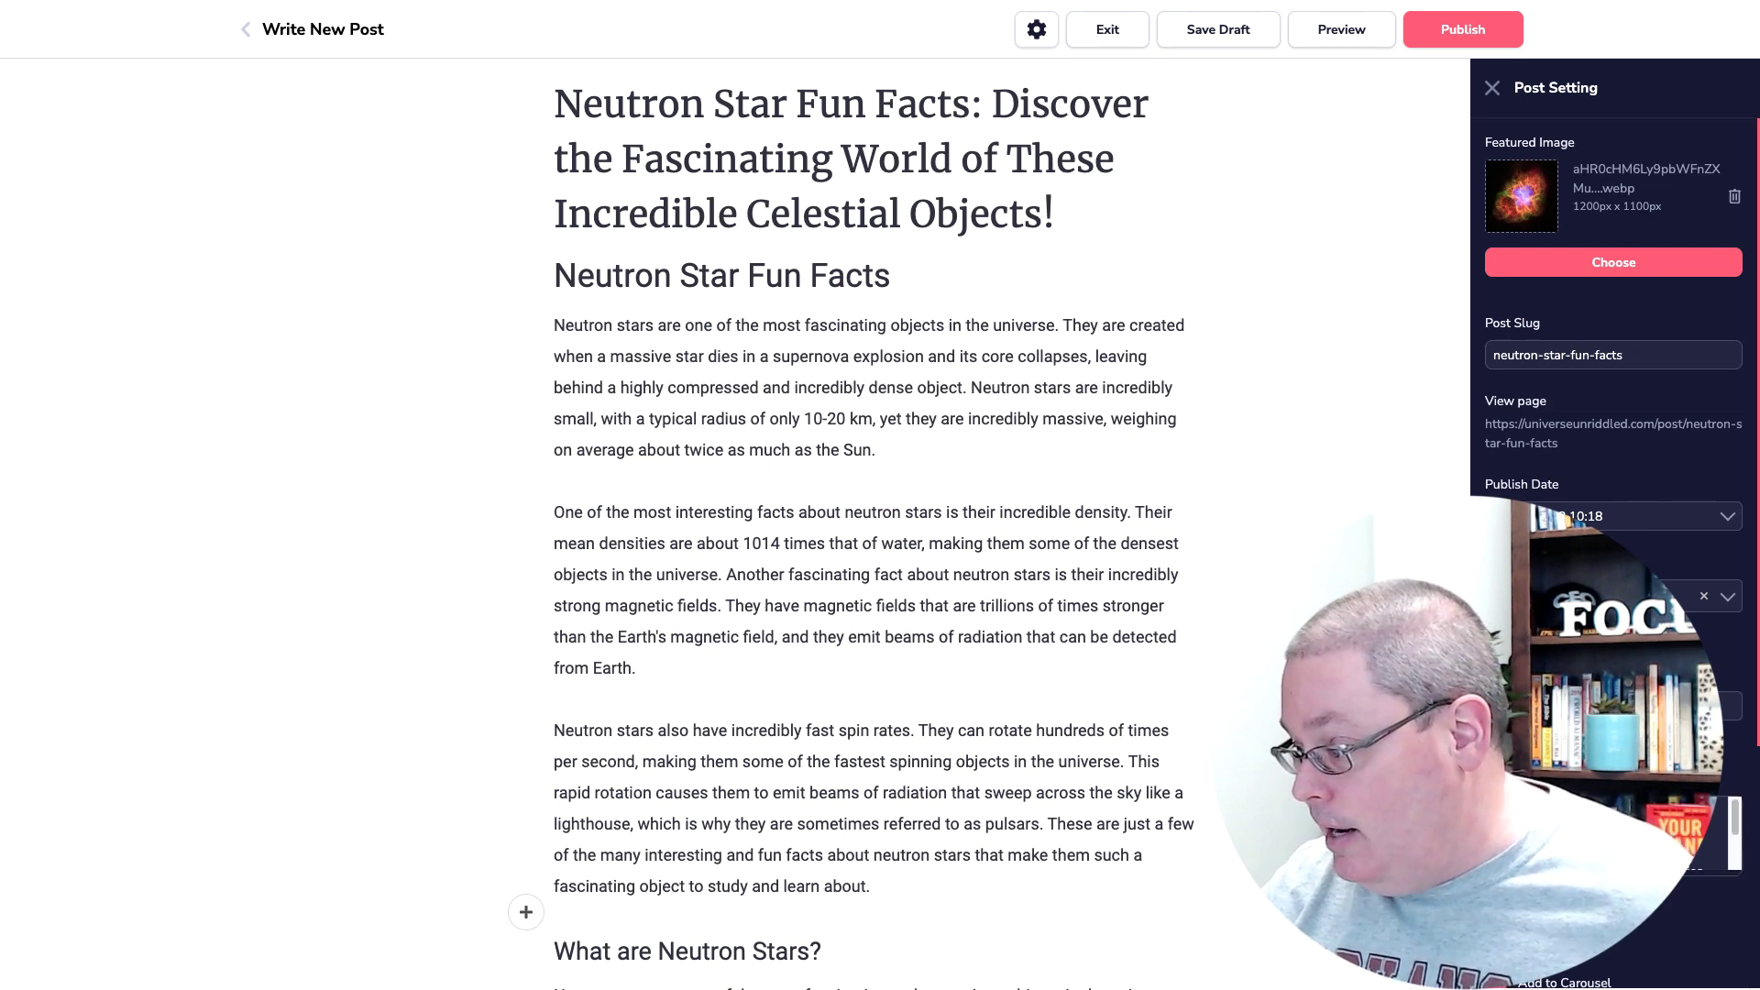
{"action": "left_click", "coordinate": [1239, 30]}
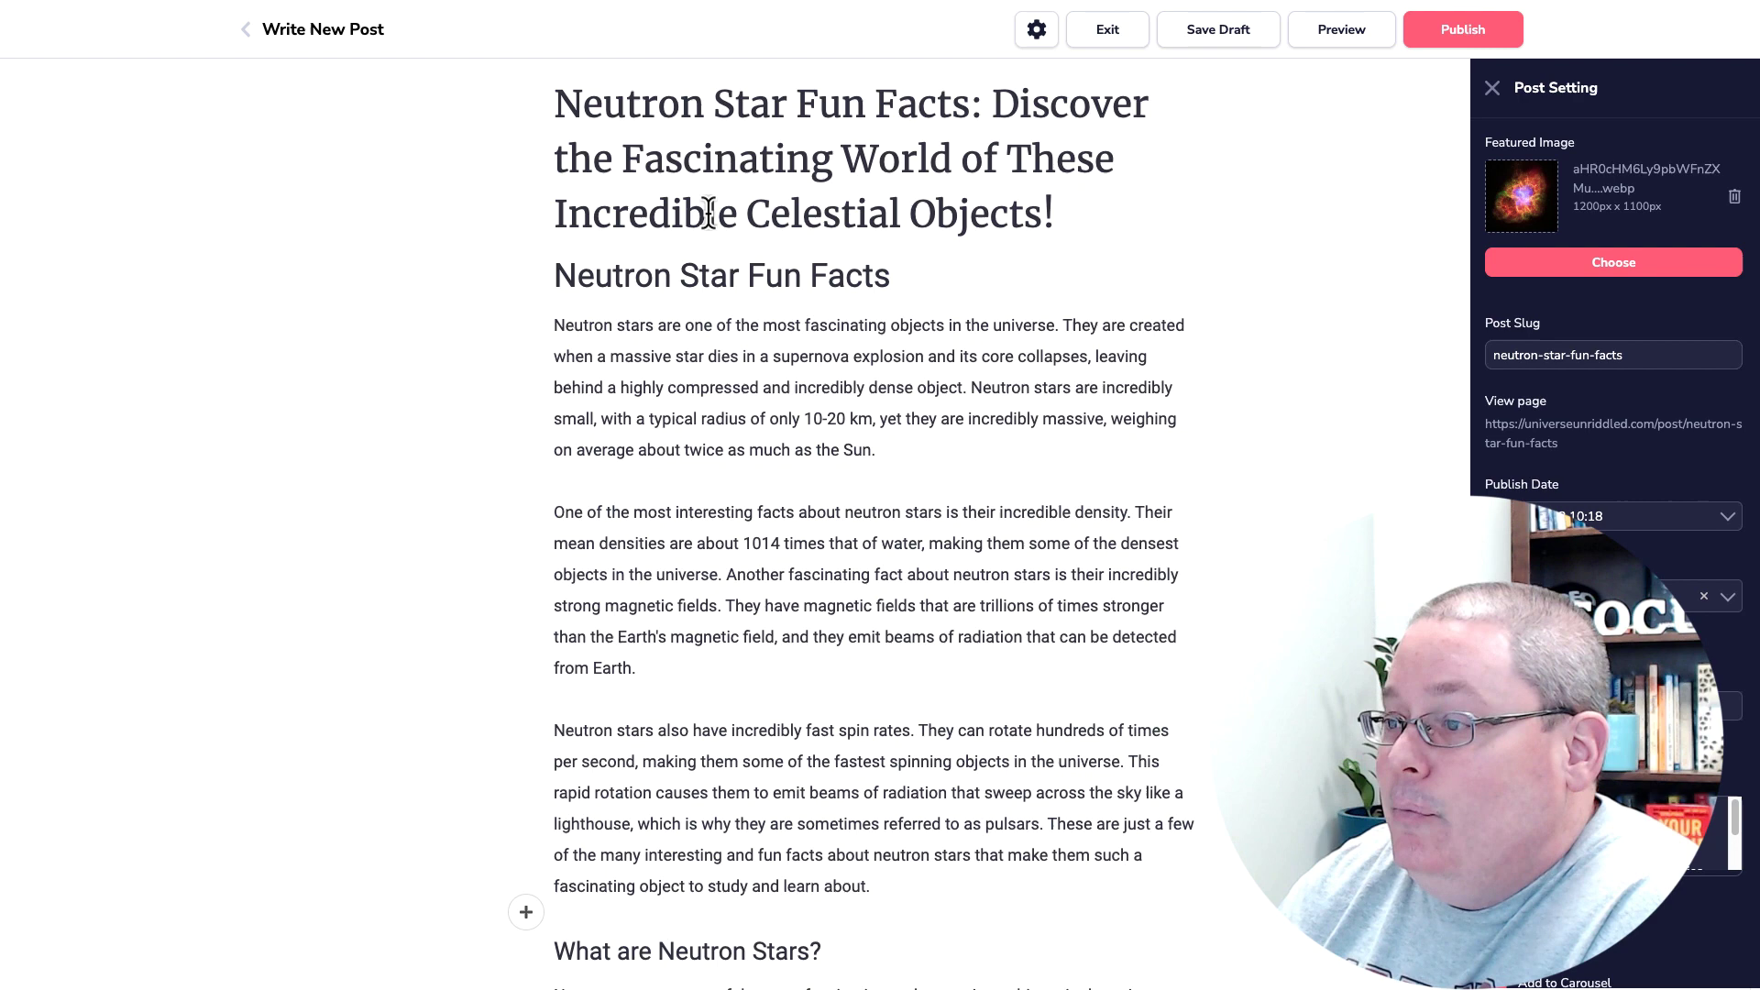
{"action": "scroll", "coordinate": [907, 477], "scroll_direction": "down", "scroll_amount": 7}
{"action": "scroll", "coordinate": [897, 489], "scroll_direction": "down", "scroll_amount": 4}
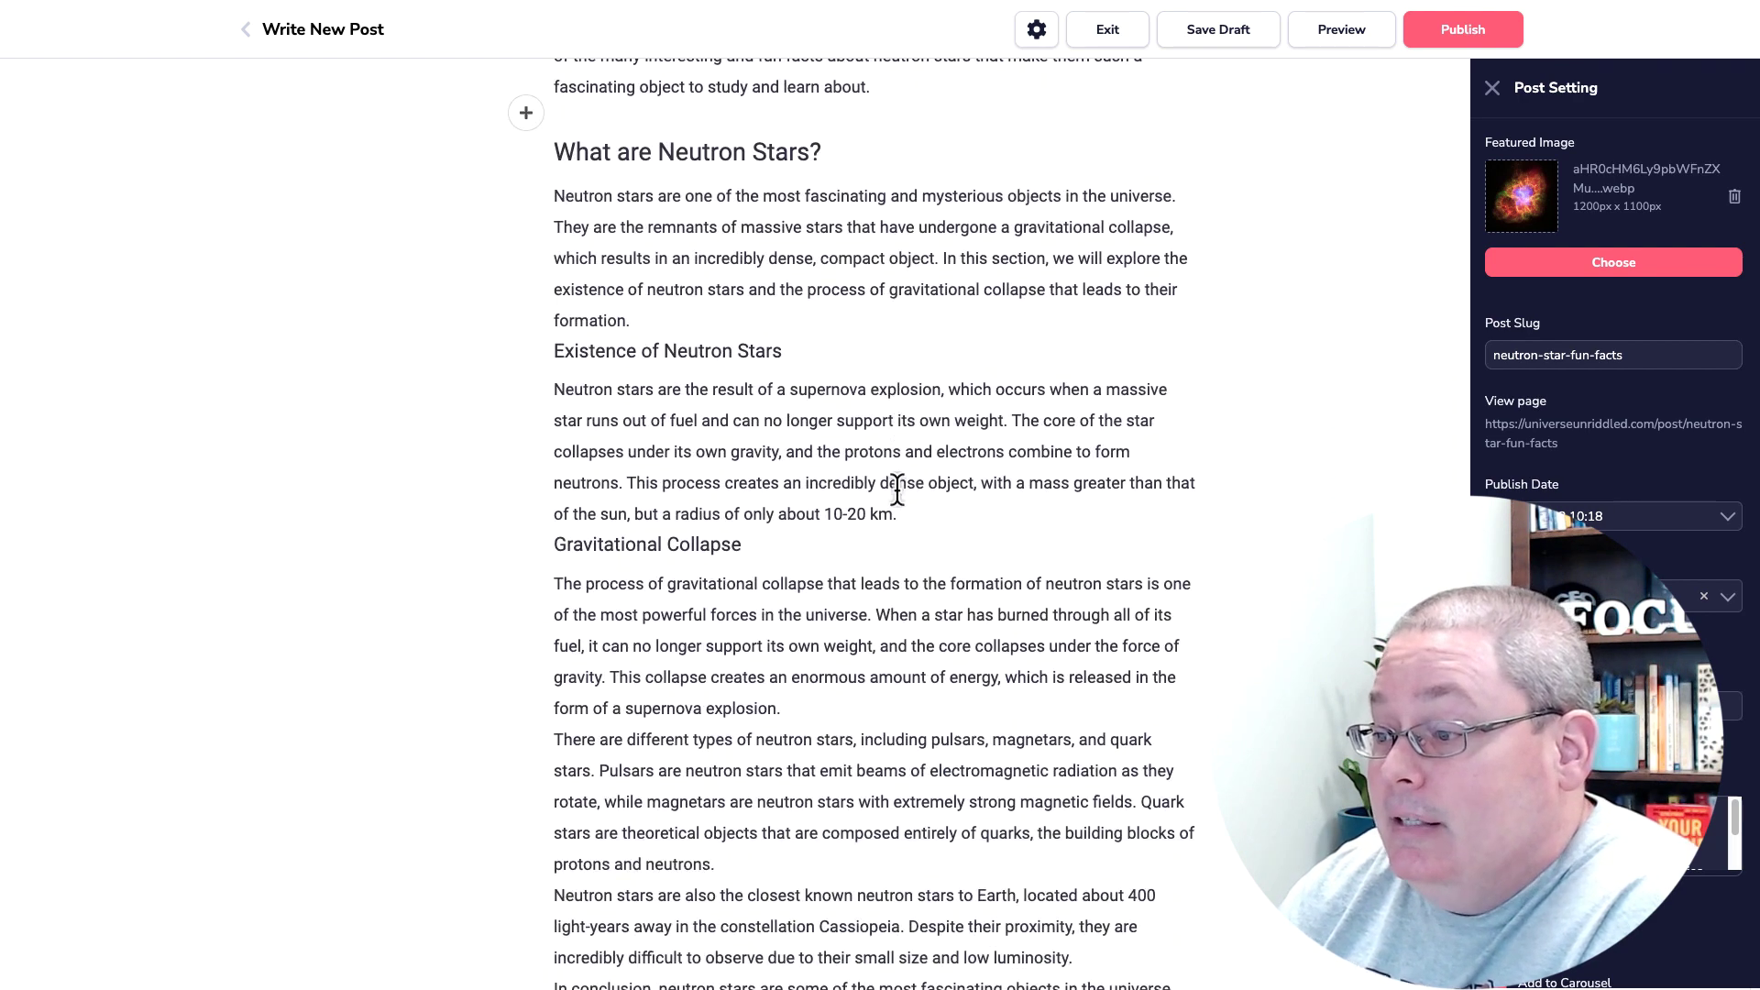
{"action": "scroll", "coordinate": [898, 489], "scroll_direction": "up", "scroll_amount": 2}
Step: Insert blank lines after the 'formation.', '10-20 km.', 'explosion.', 'protons and neutrons.' and 'luminosity.' paragraphs
{"action": "left_click", "coordinate": [655, 323]}
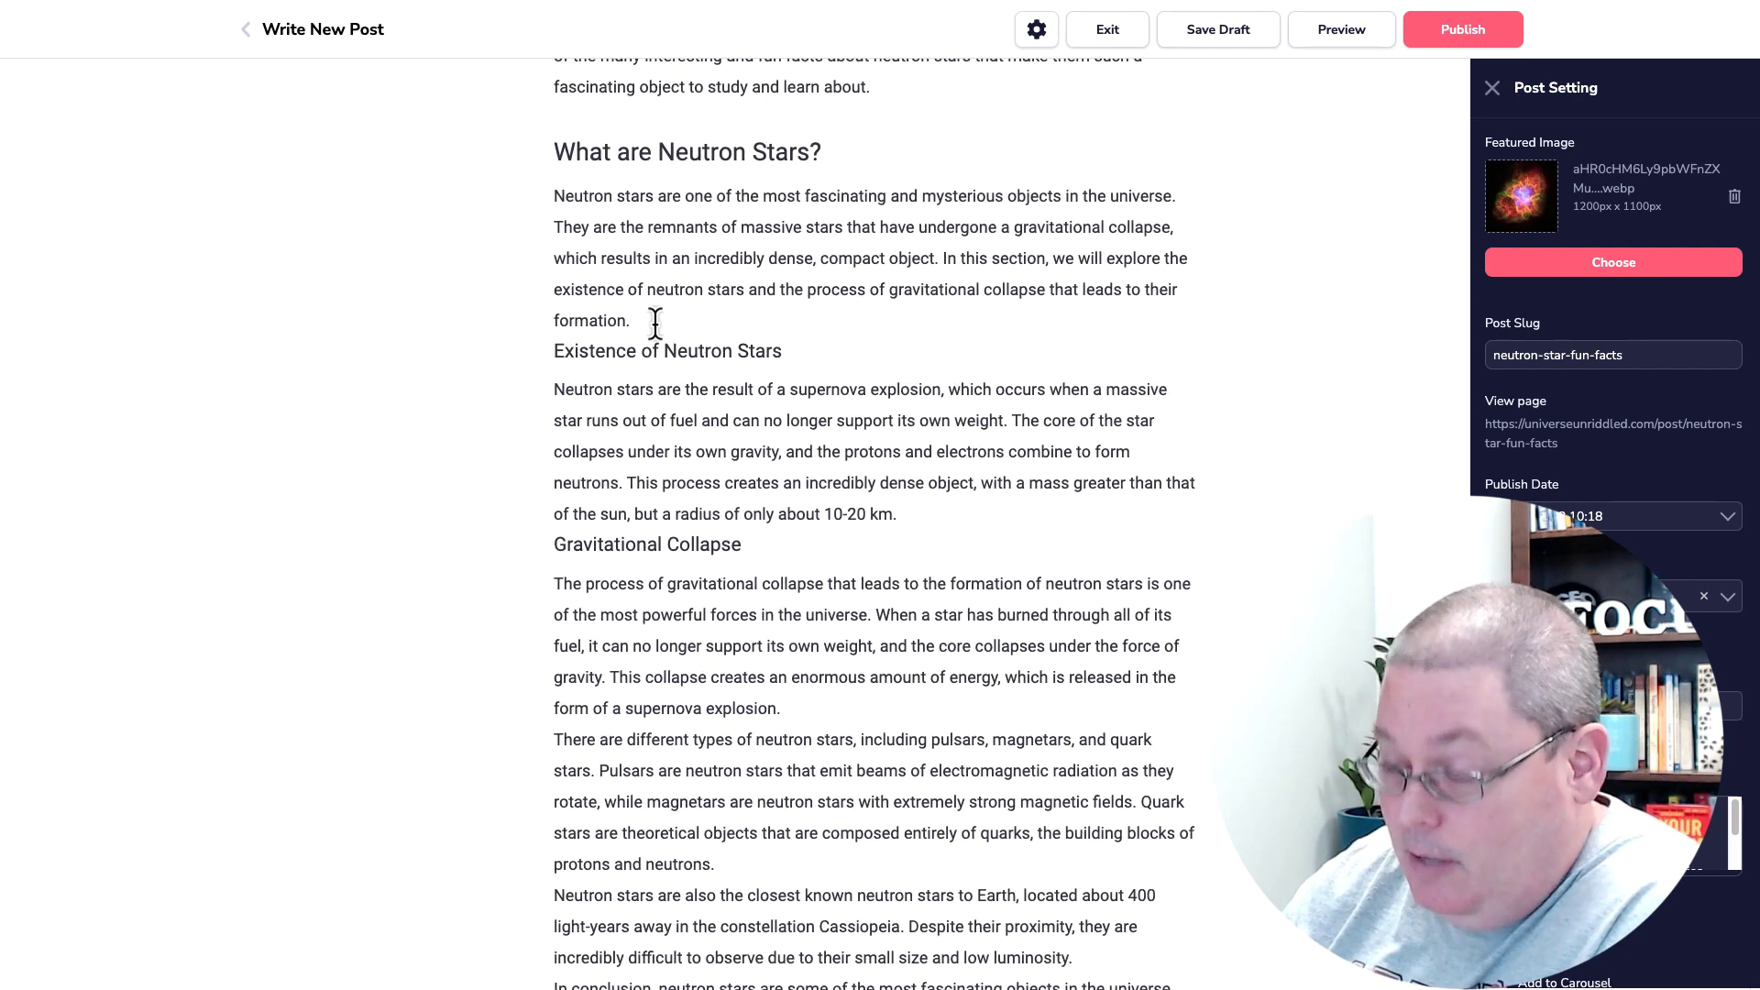
{"action": "key", "text": "Return"}
{"action": "left_click", "coordinate": [919, 544]}
{"action": "key", "text": "Return"}
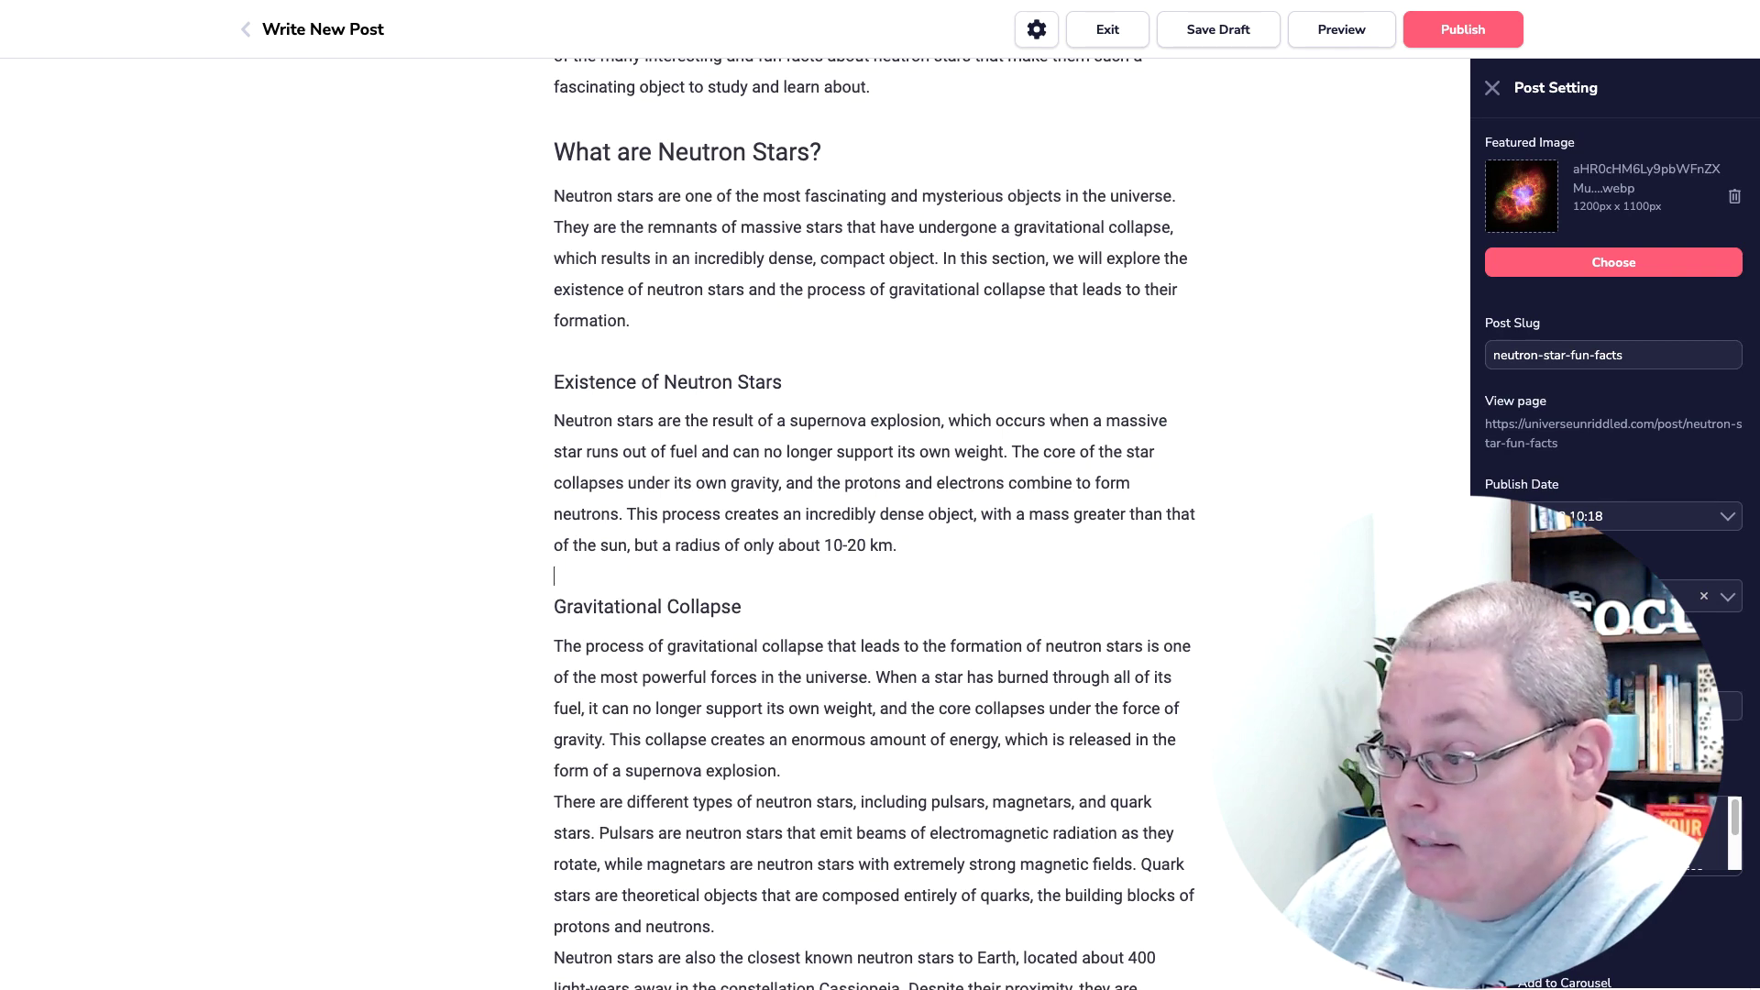
{"action": "scroll", "coordinate": [819, 629], "scroll_direction": "down", "scroll_amount": 4}
{"action": "key", "text": "Return"}
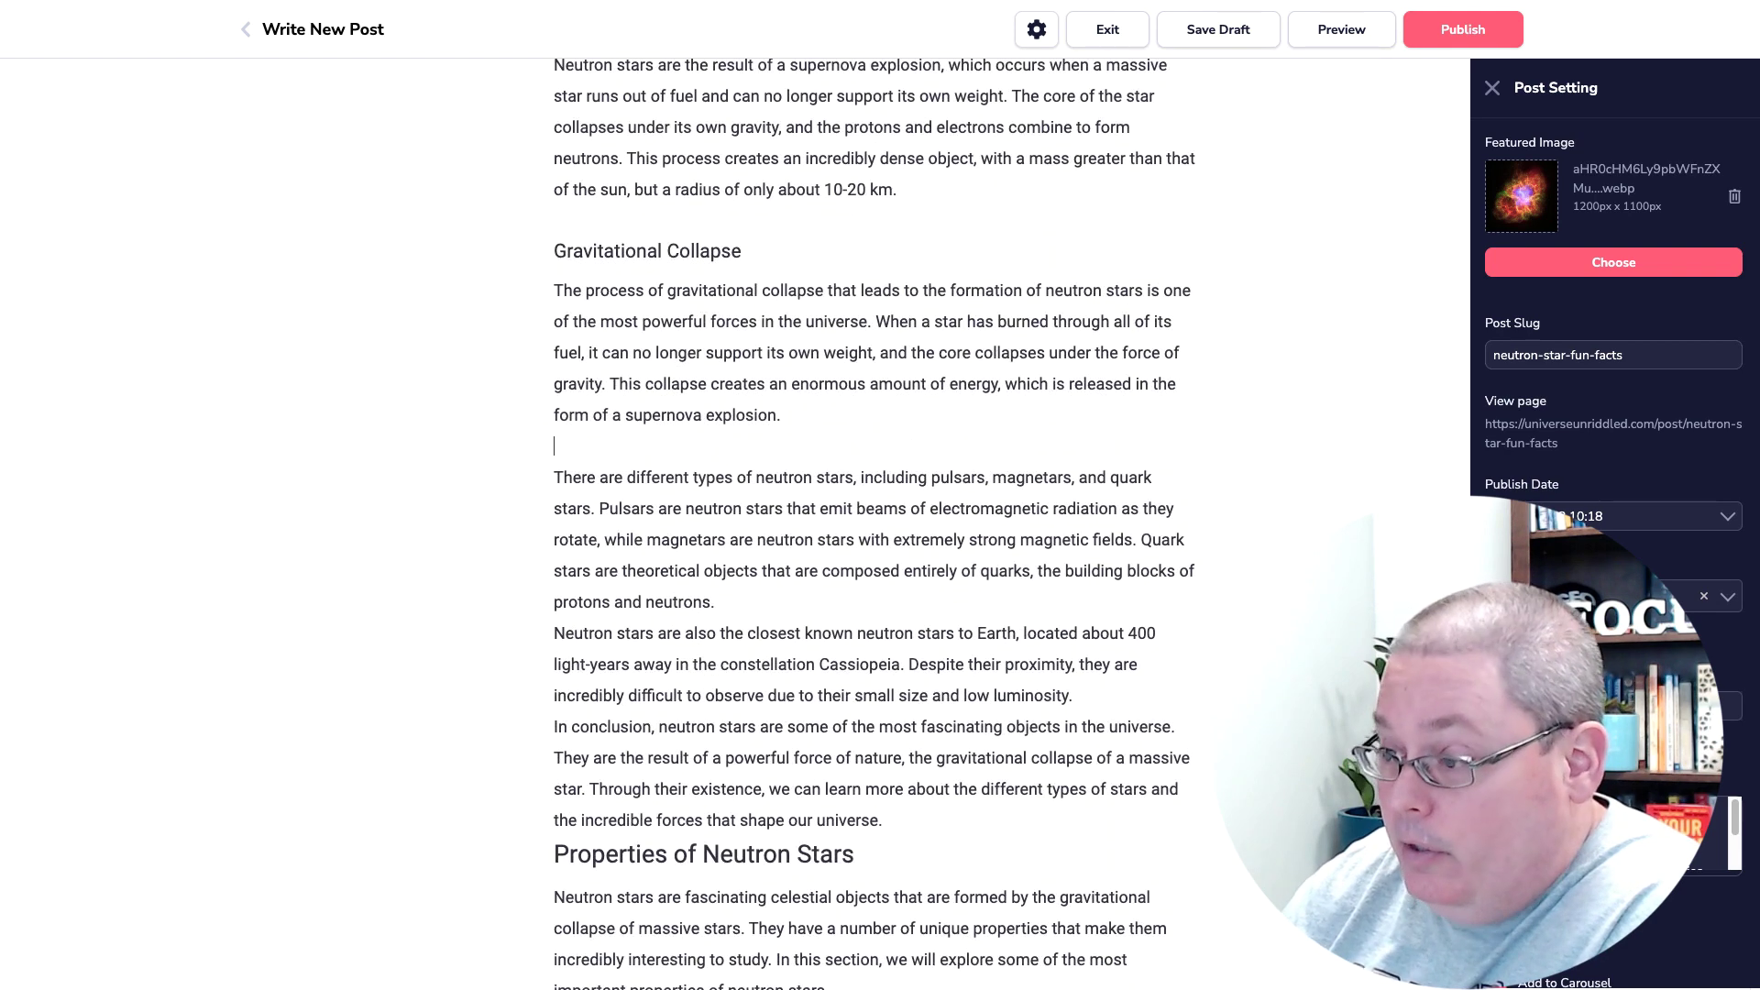
{"action": "left_click", "coordinate": [740, 604]}
{"action": "key", "text": "Return"}
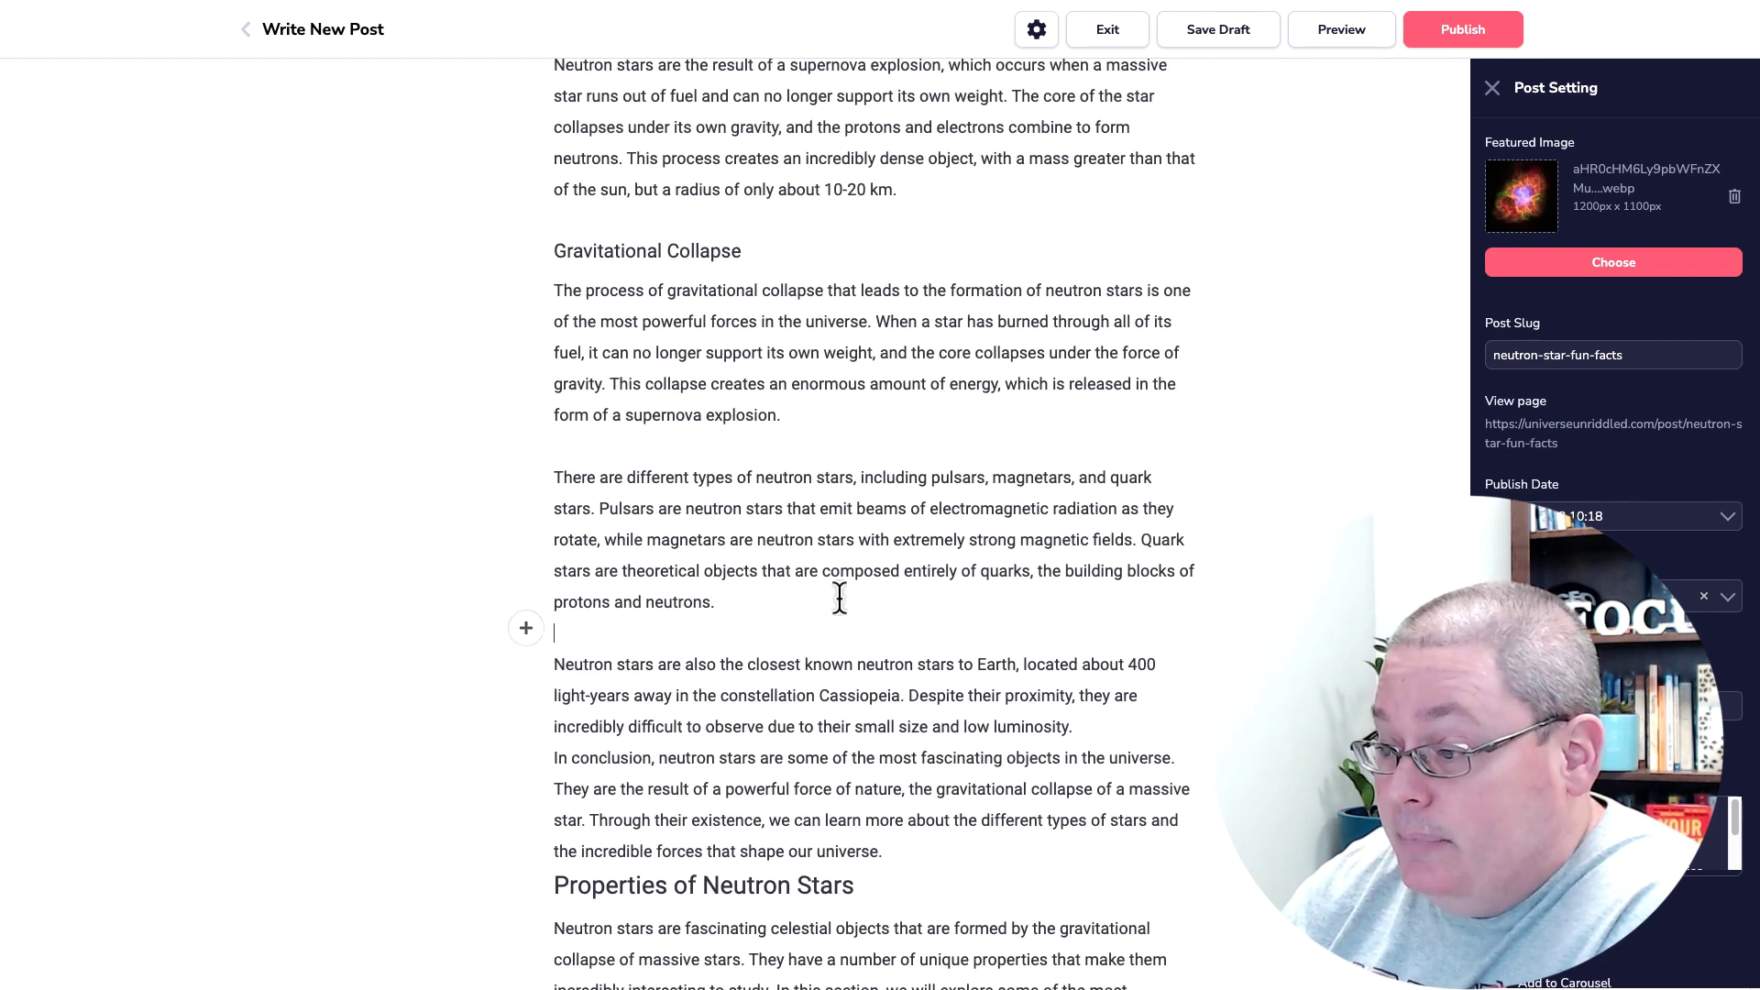
{"action": "scroll", "coordinate": [1089, 572], "scroll_direction": "down", "scroll_amount": 2}
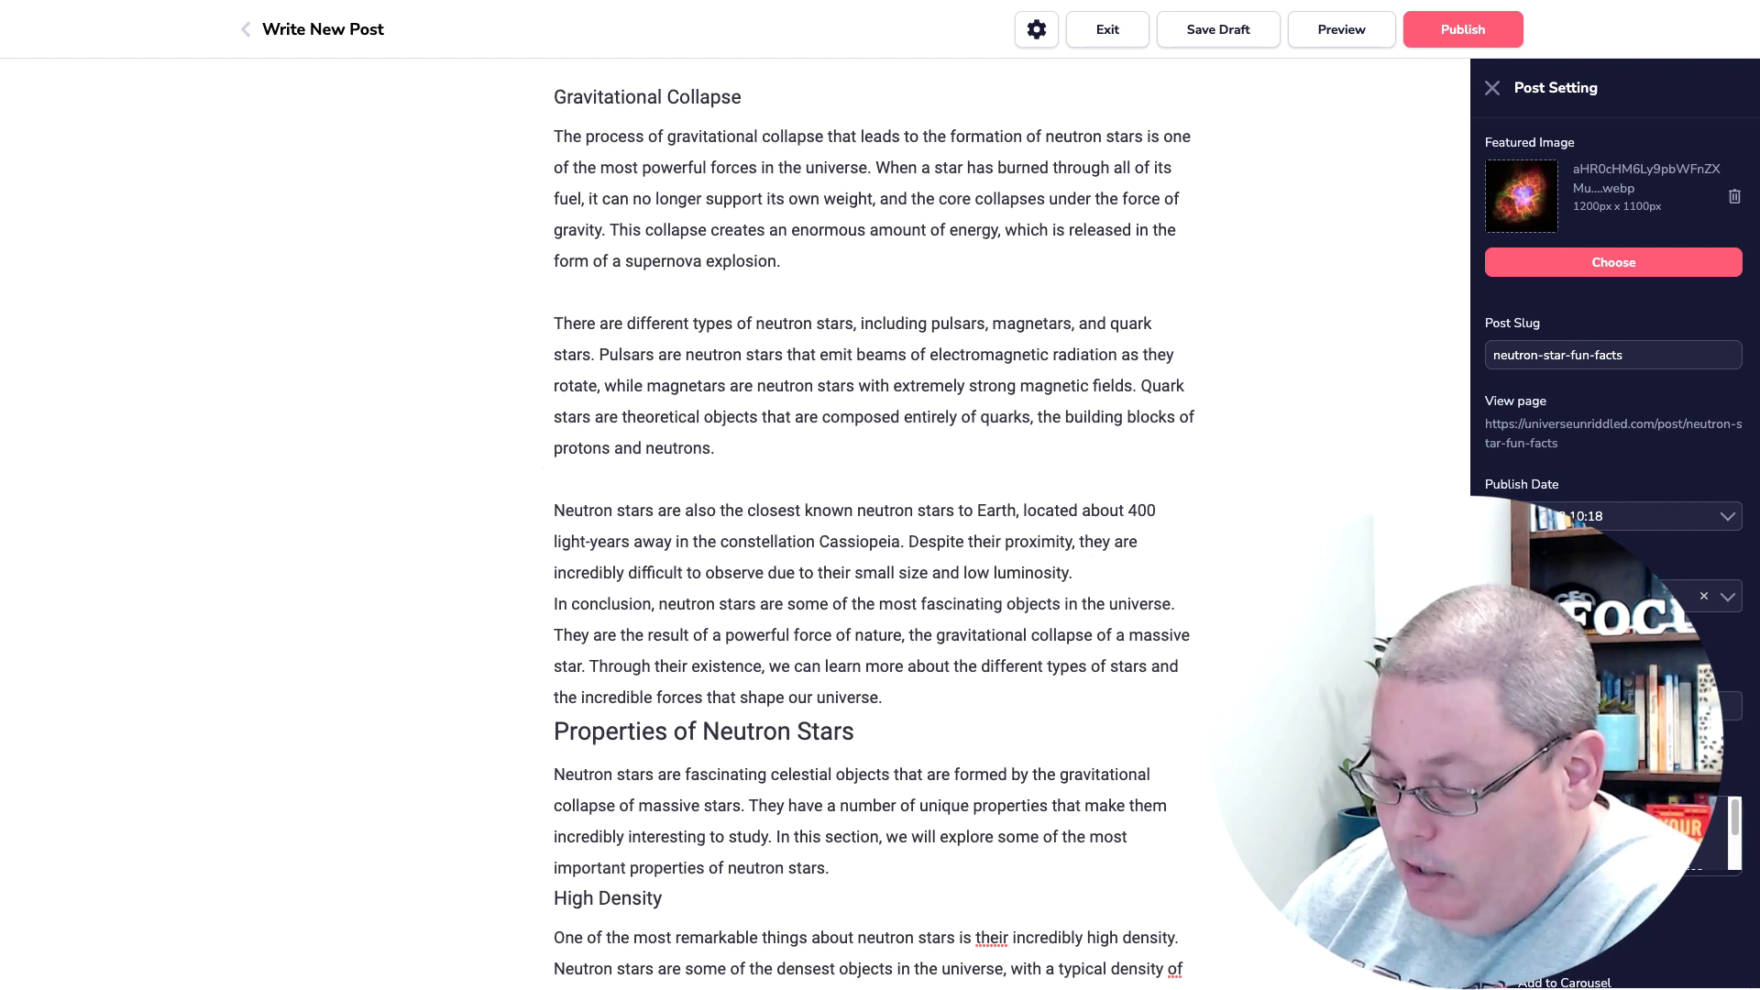
{"action": "key", "text": "Return"}
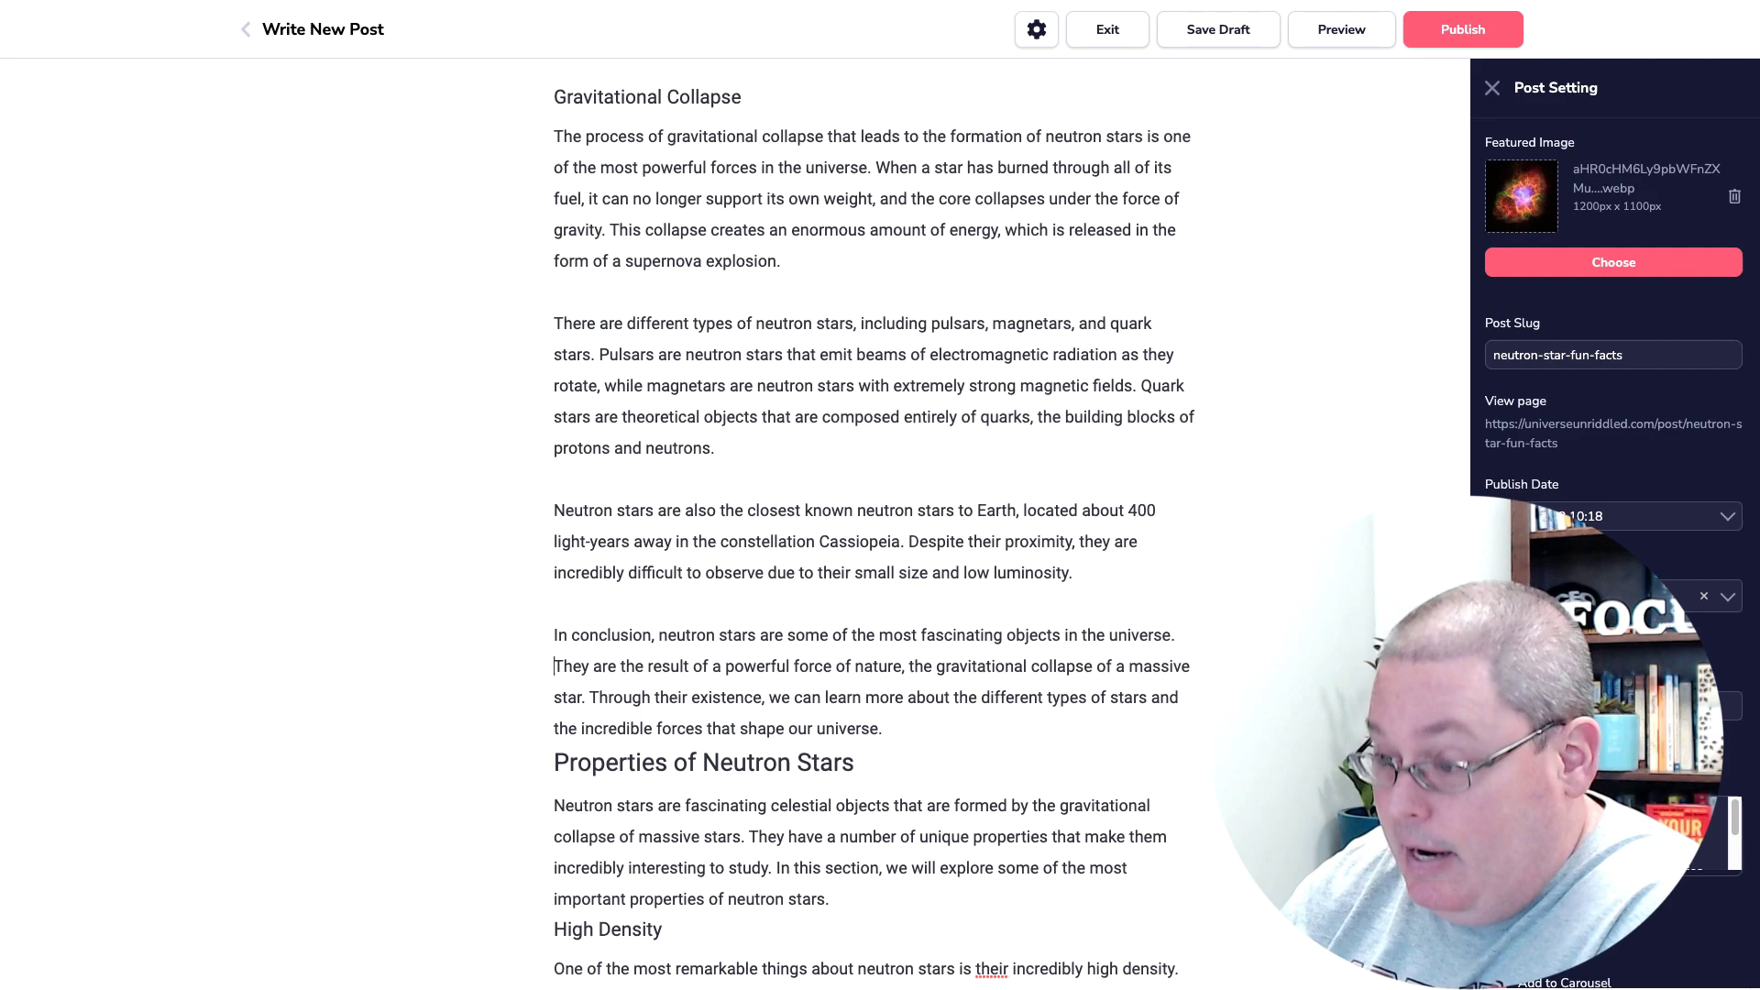
{"action": "key", "text": "Return"}
{"action": "scroll", "coordinate": [782, 573], "scroll_direction": "up", "scroll_amount": 12}
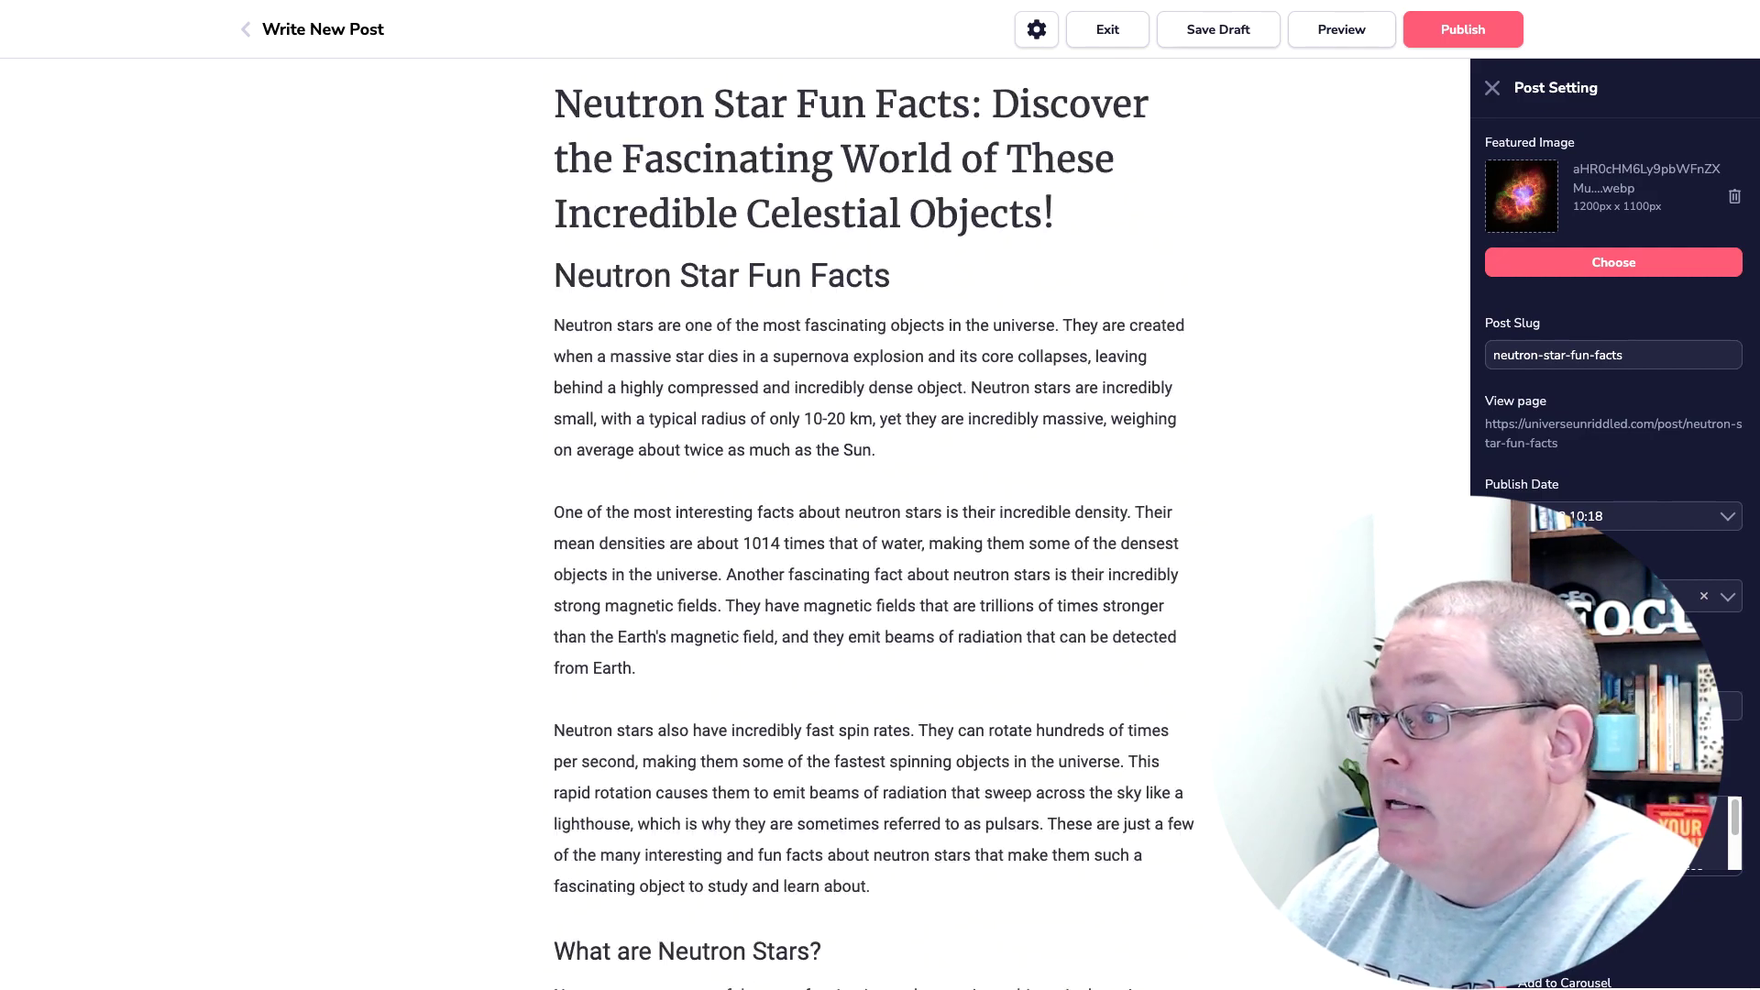
Step: Look over the generated SEO excerpt in ChatGPT, then go back to the GrooveBlog draft
{"action": "key", "text": "alt+Tab"}
{"action": "scroll", "coordinate": [1072, 459], "scroll_direction": "up", "scroll_amount": 15}
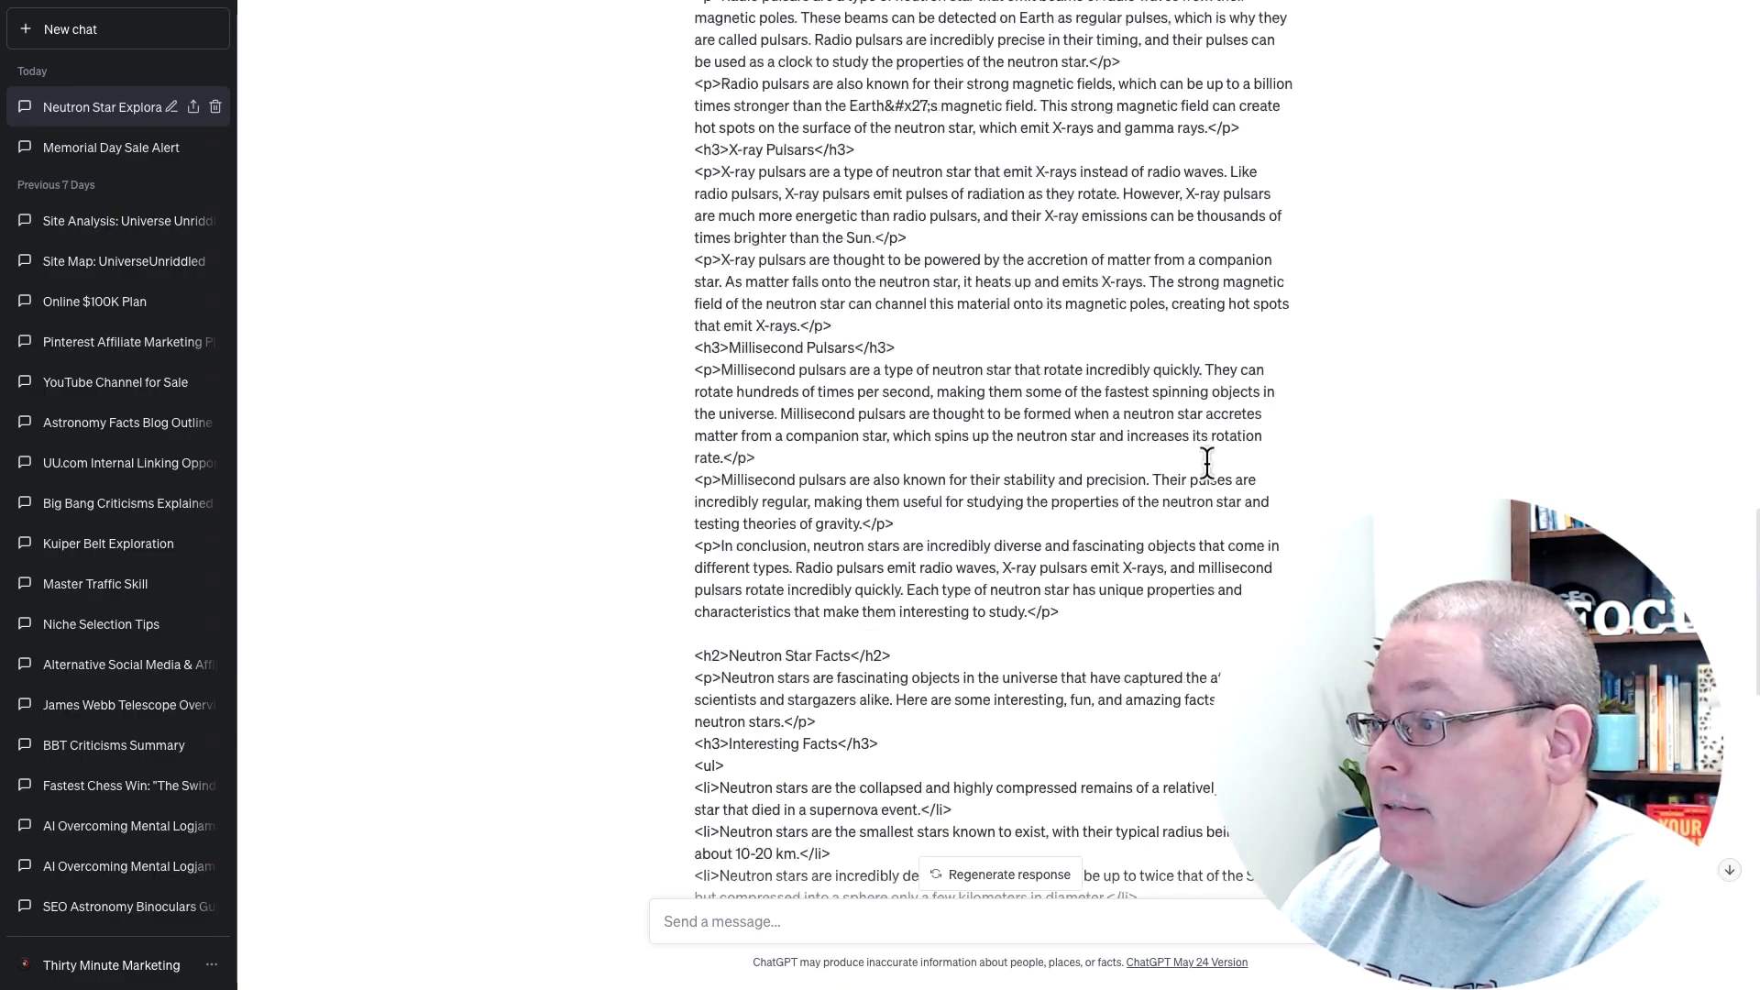
{"action": "scroll", "coordinate": [1219, 458], "scroll_direction": "up", "scroll_amount": 10}
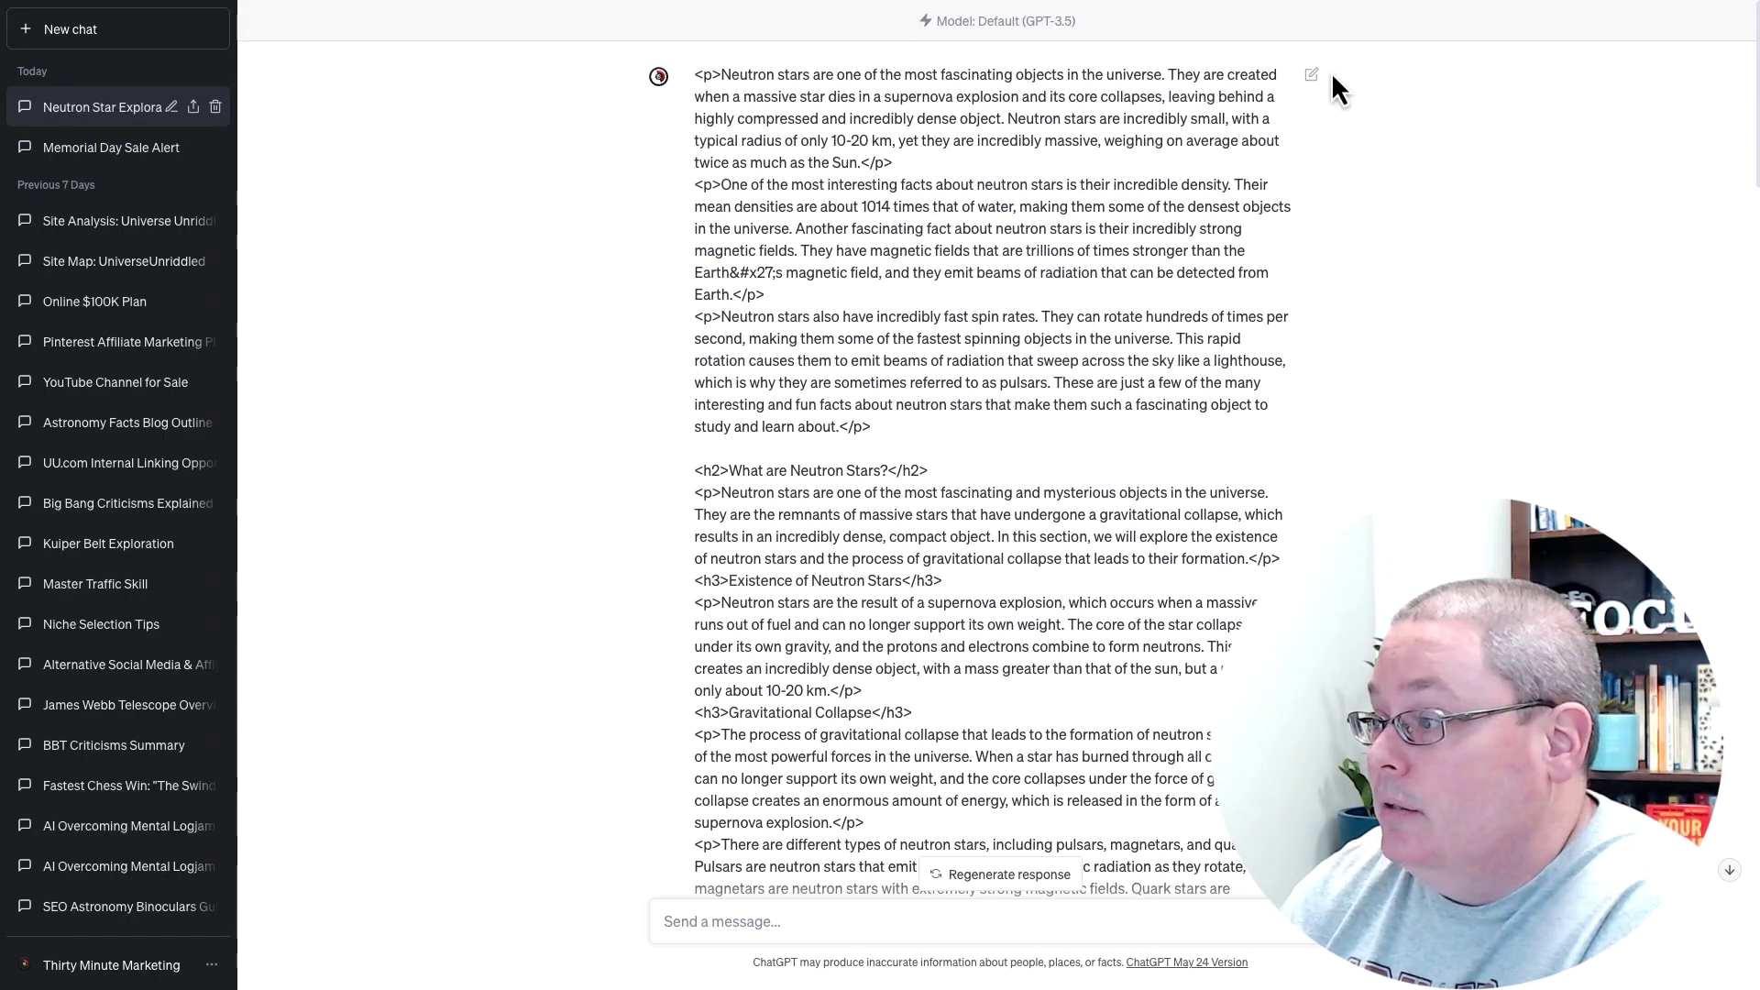
{"action": "scroll", "coordinate": [1320, 119], "scroll_direction": "down", "scroll_amount": 20}
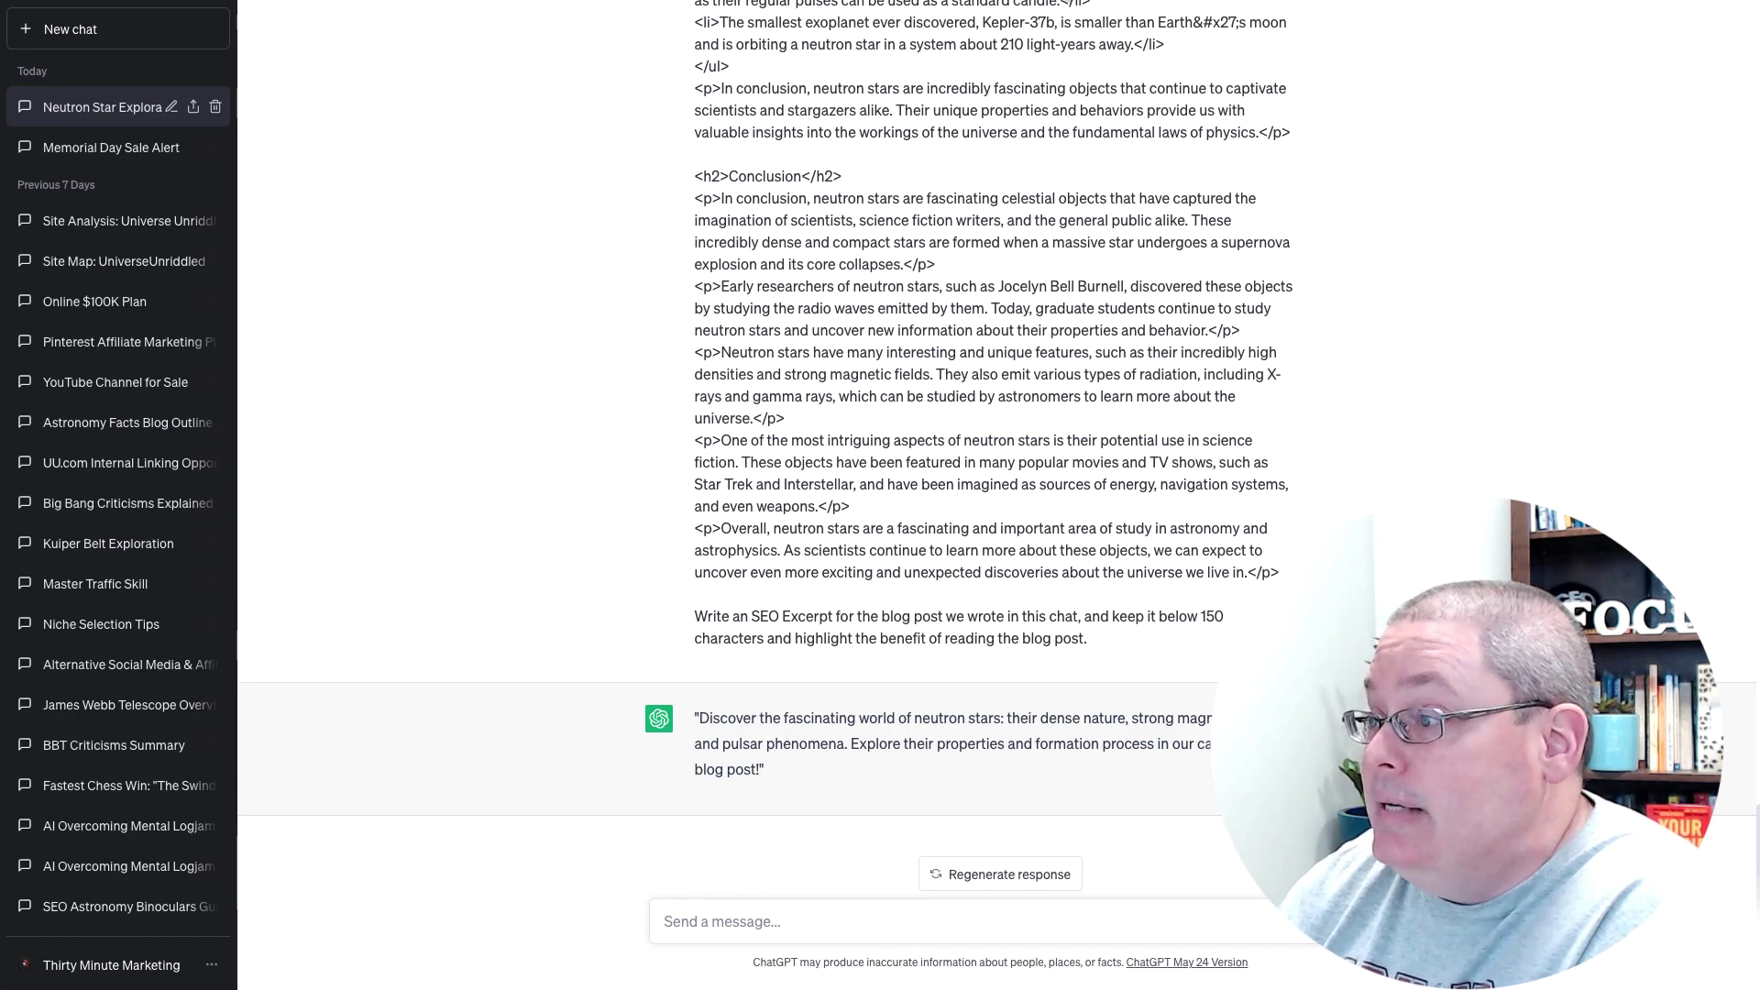
{"action": "key", "text": "ctrl+Tab"}
Step: Add empty lines after the paragraph ending 'universe.' and after the Properties intro paragraph
{"action": "scroll", "coordinate": [788, 495], "scroll_direction": "down", "scroll_amount": 1}
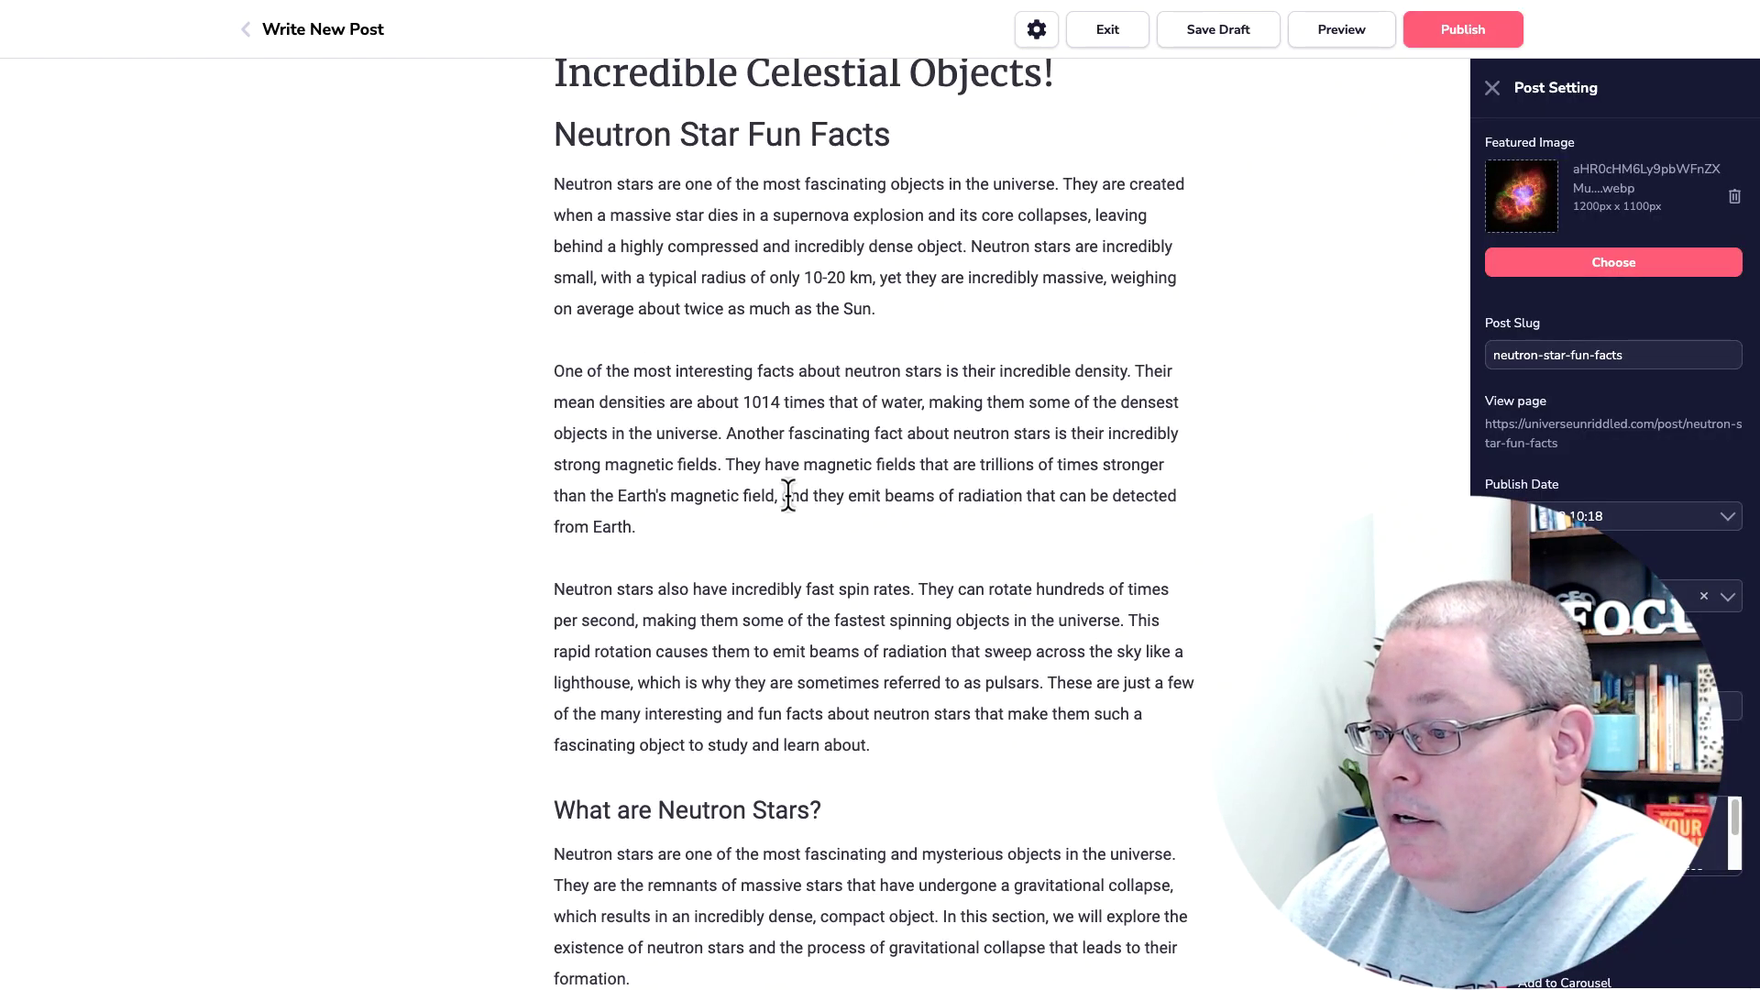
{"action": "scroll", "coordinate": [788, 495], "scroll_direction": "down", "scroll_amount": 4}
{"action": "scroll", "coordinate": [908, 578], "scroll_direction": "down", "scroll_amount": 4}
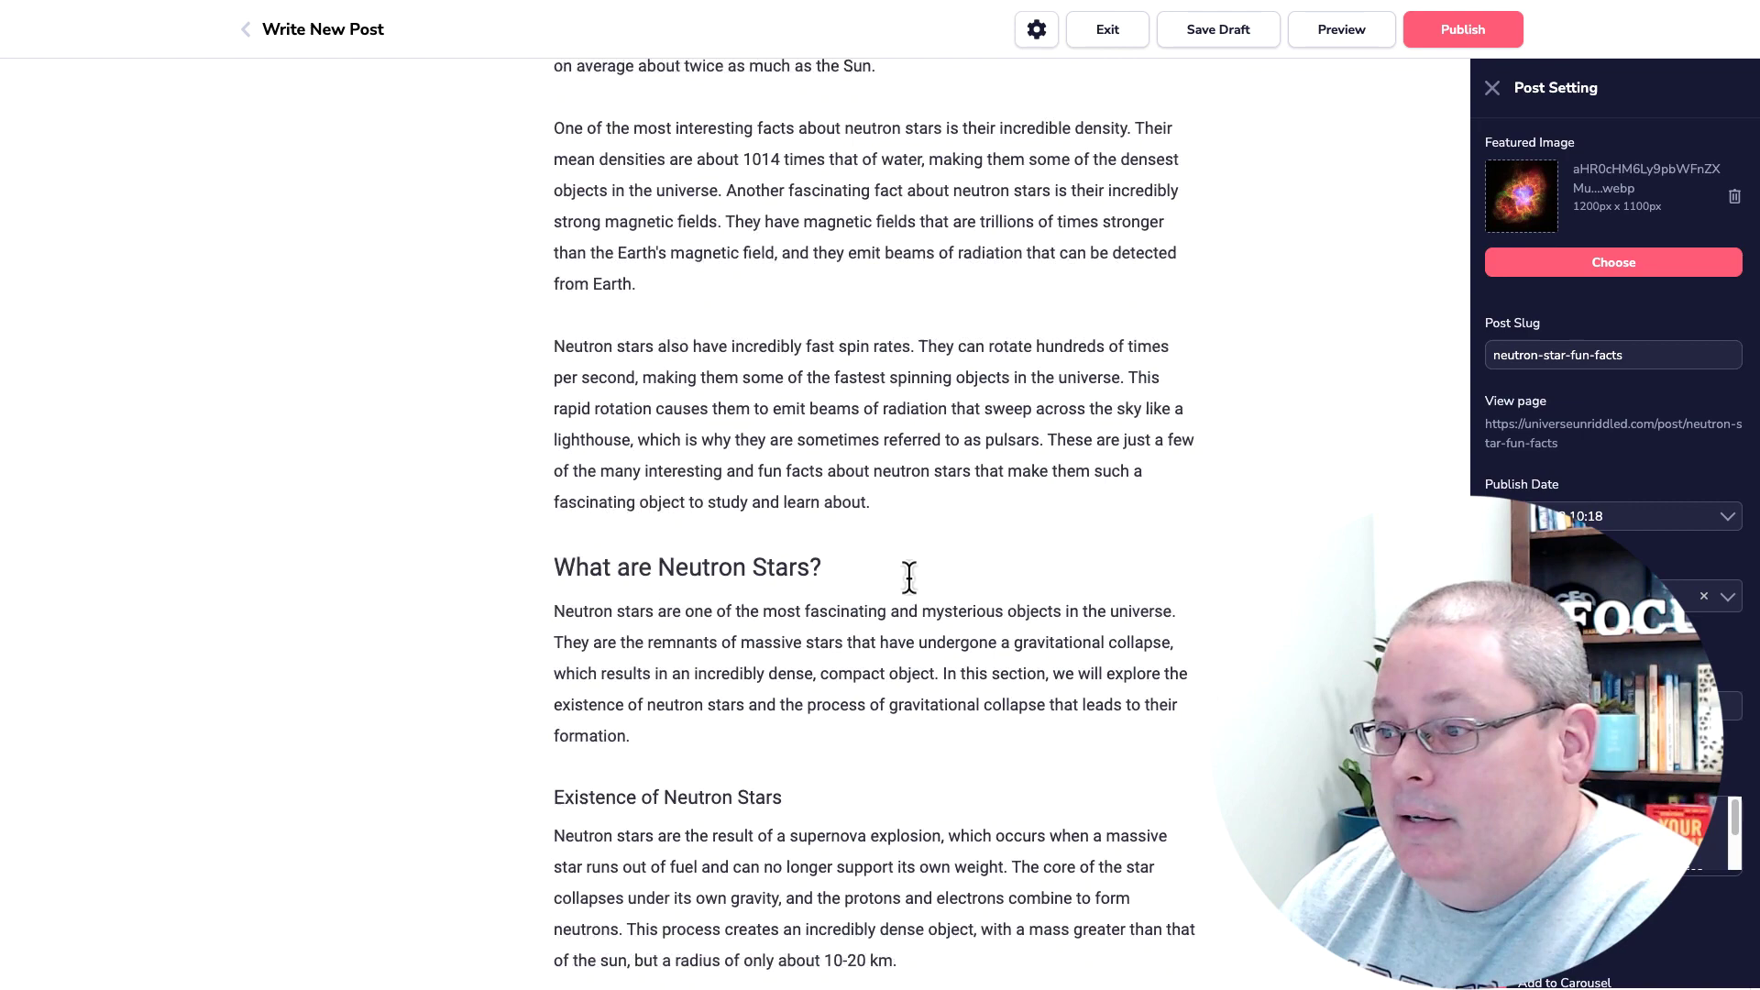
{"action": "scroll", "coordinate": [761, 614], "scroll_direction": "up", "scroll_amount": 10}
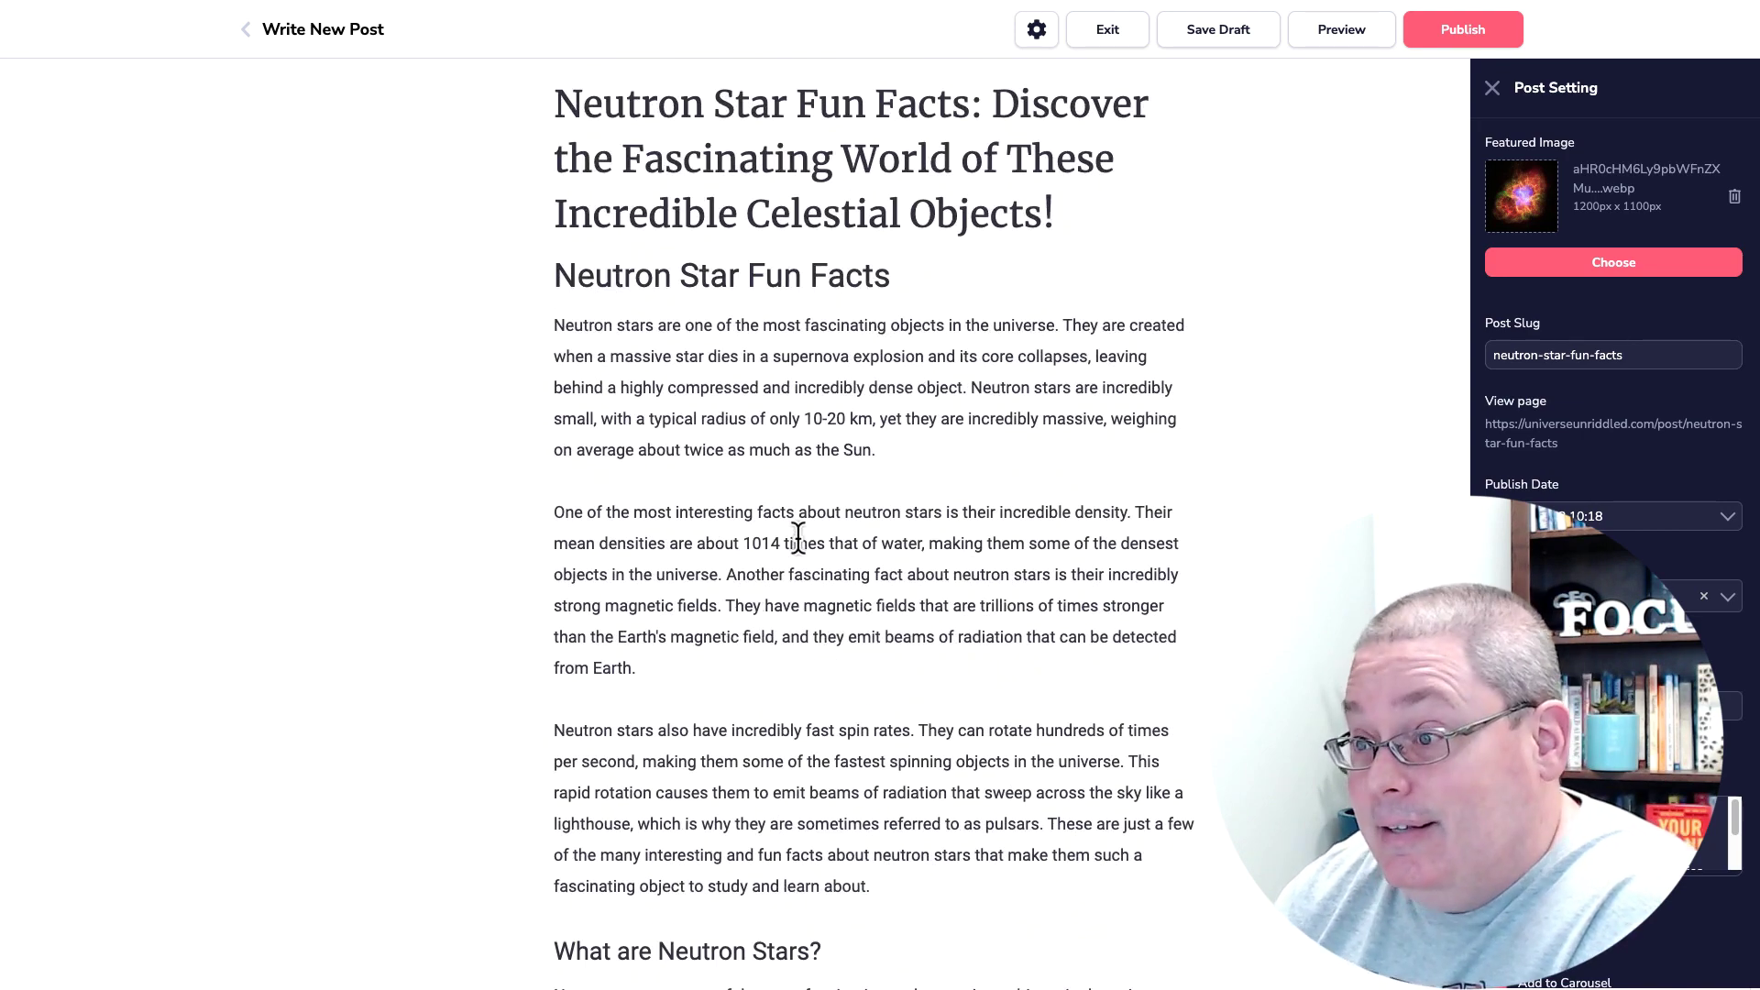
{"action": "scroll", "coordinate": [926, 667], "scroll_direction": "down", "scroll_amount": 20}
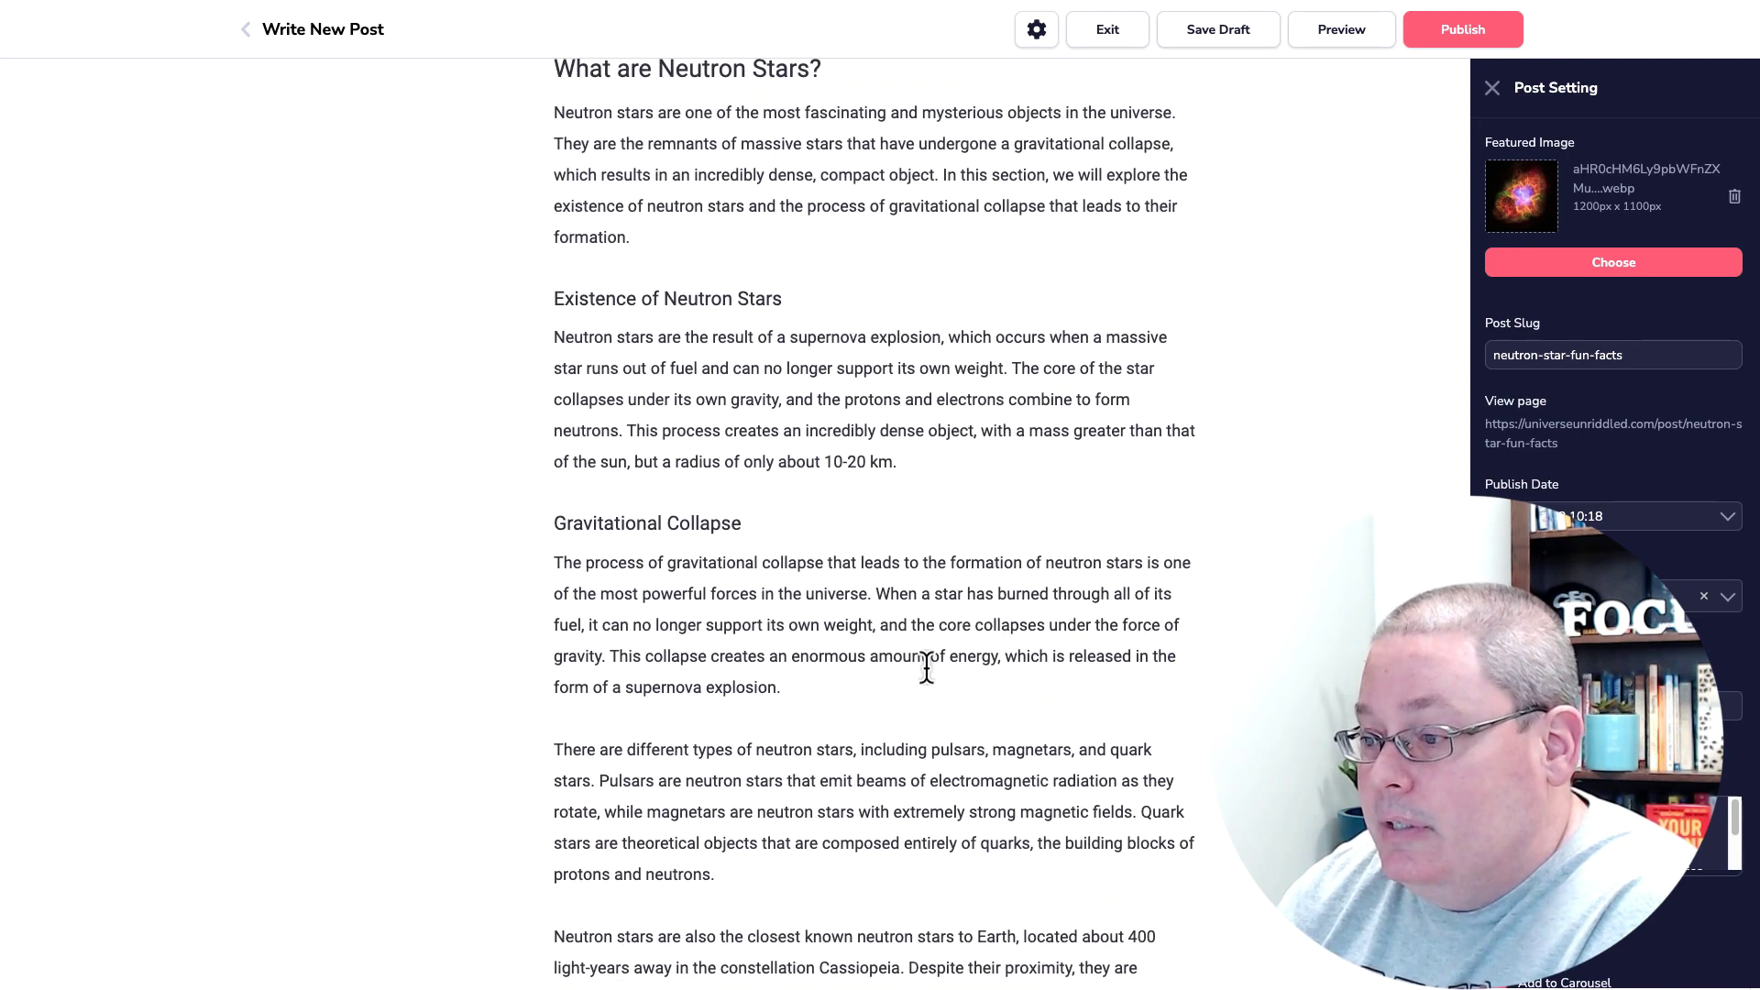
{"action": "scroll", "coordinate": [924, 666], "scroll_direction": "down", "scroll_amount": 15}
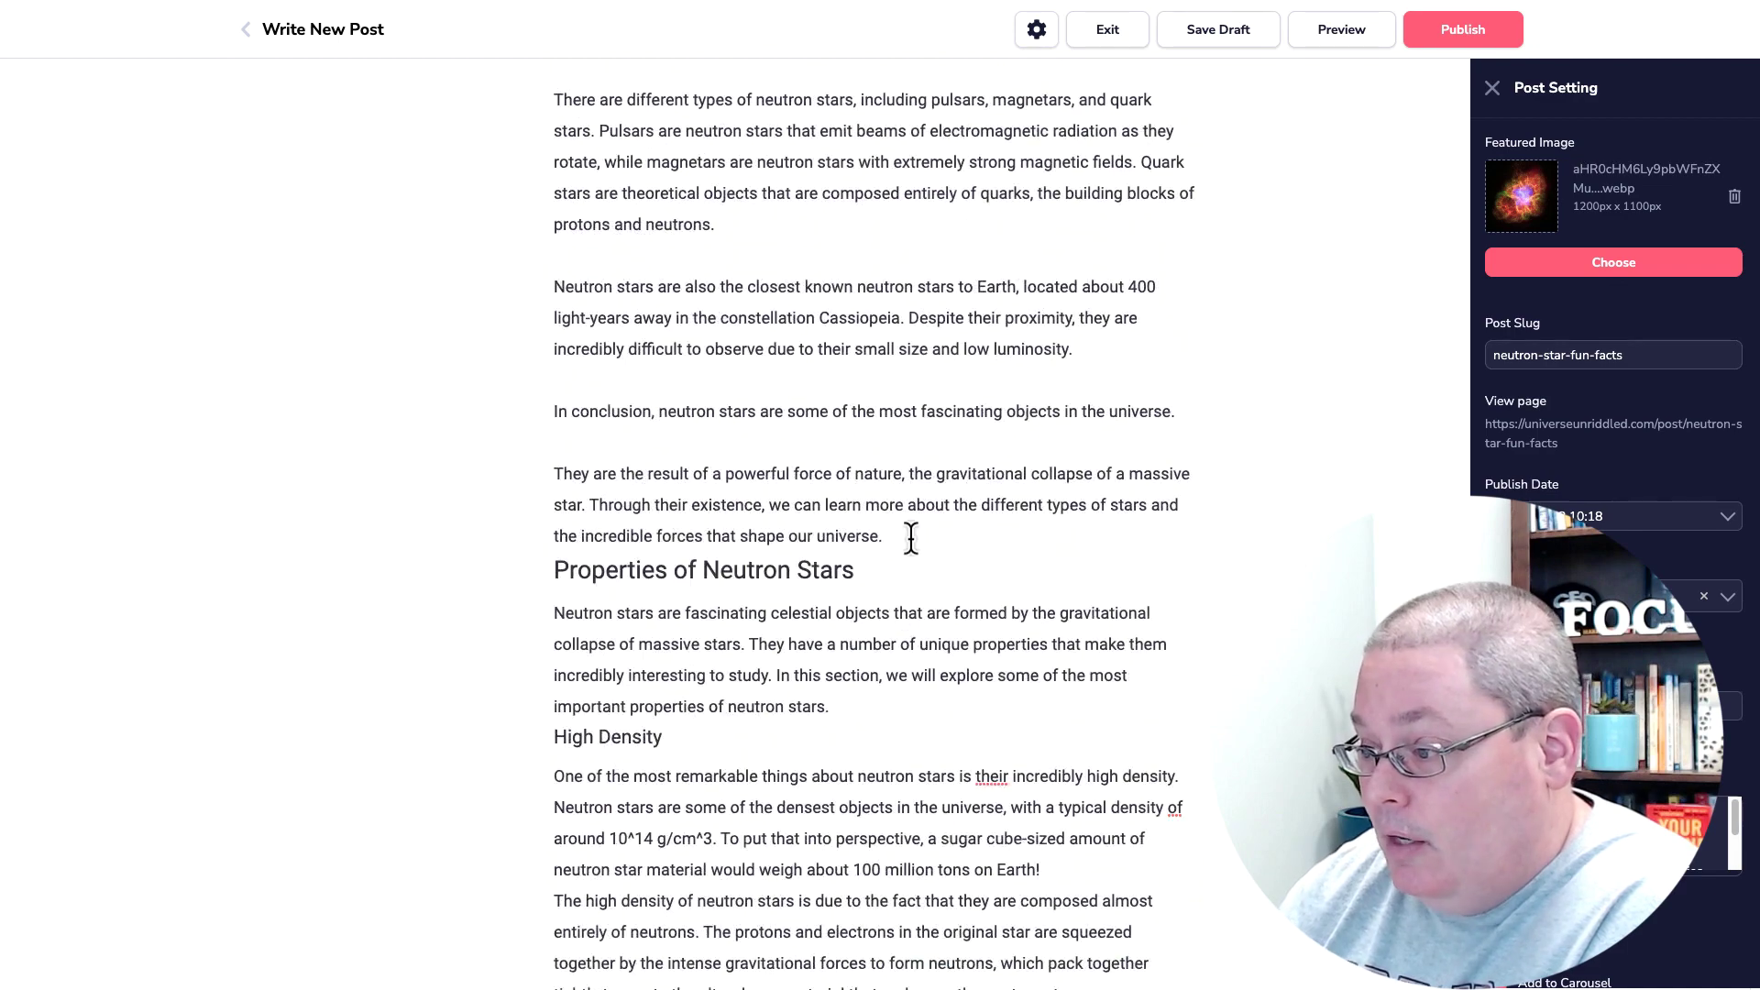
{"action": "key", "text": "Return"}
{"action": "scroll", "coordinate": [944, 569], "scroll_direction": "down", "scroll_amount": 4}
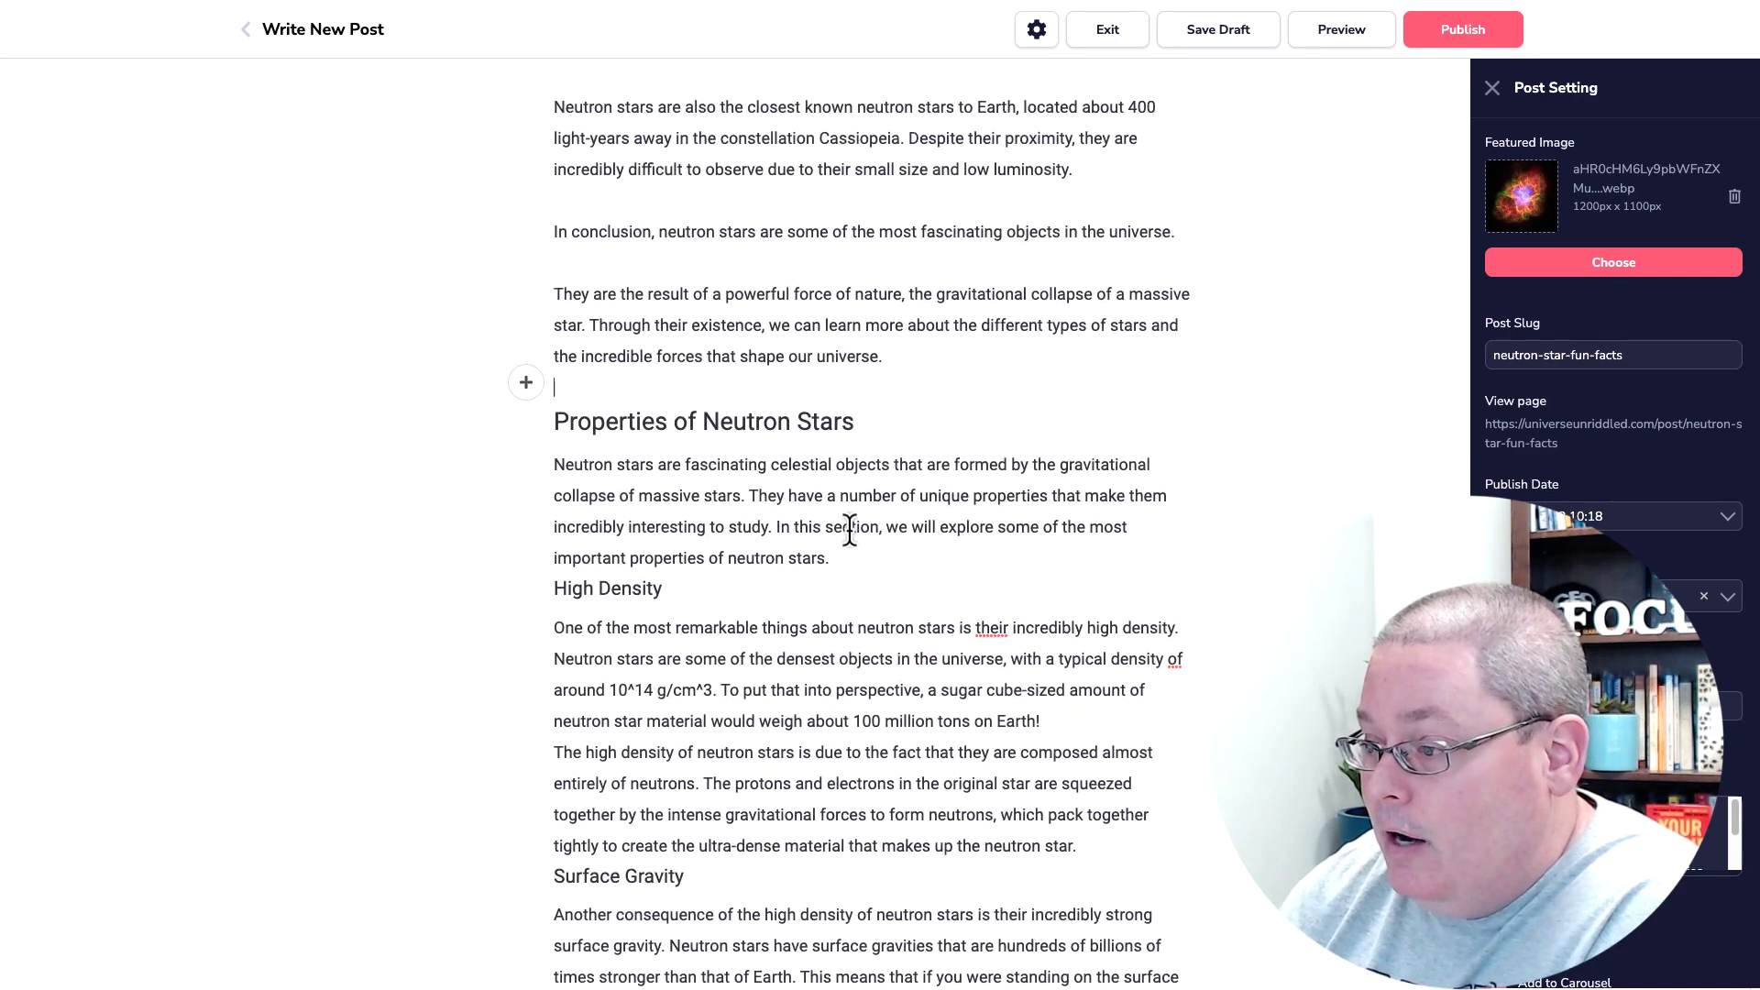
{"action": "left_click", "coordinate": [842, 568]}
{"action": "key", "text": "Return"}
Step: Separate the High Density paragraphs and space out the Surface Gravity and Magnetic Fields sections
{"action": "scroll", "coordinate": [844, 578], "scroll_direction": "down", "scroll_amount": 7}
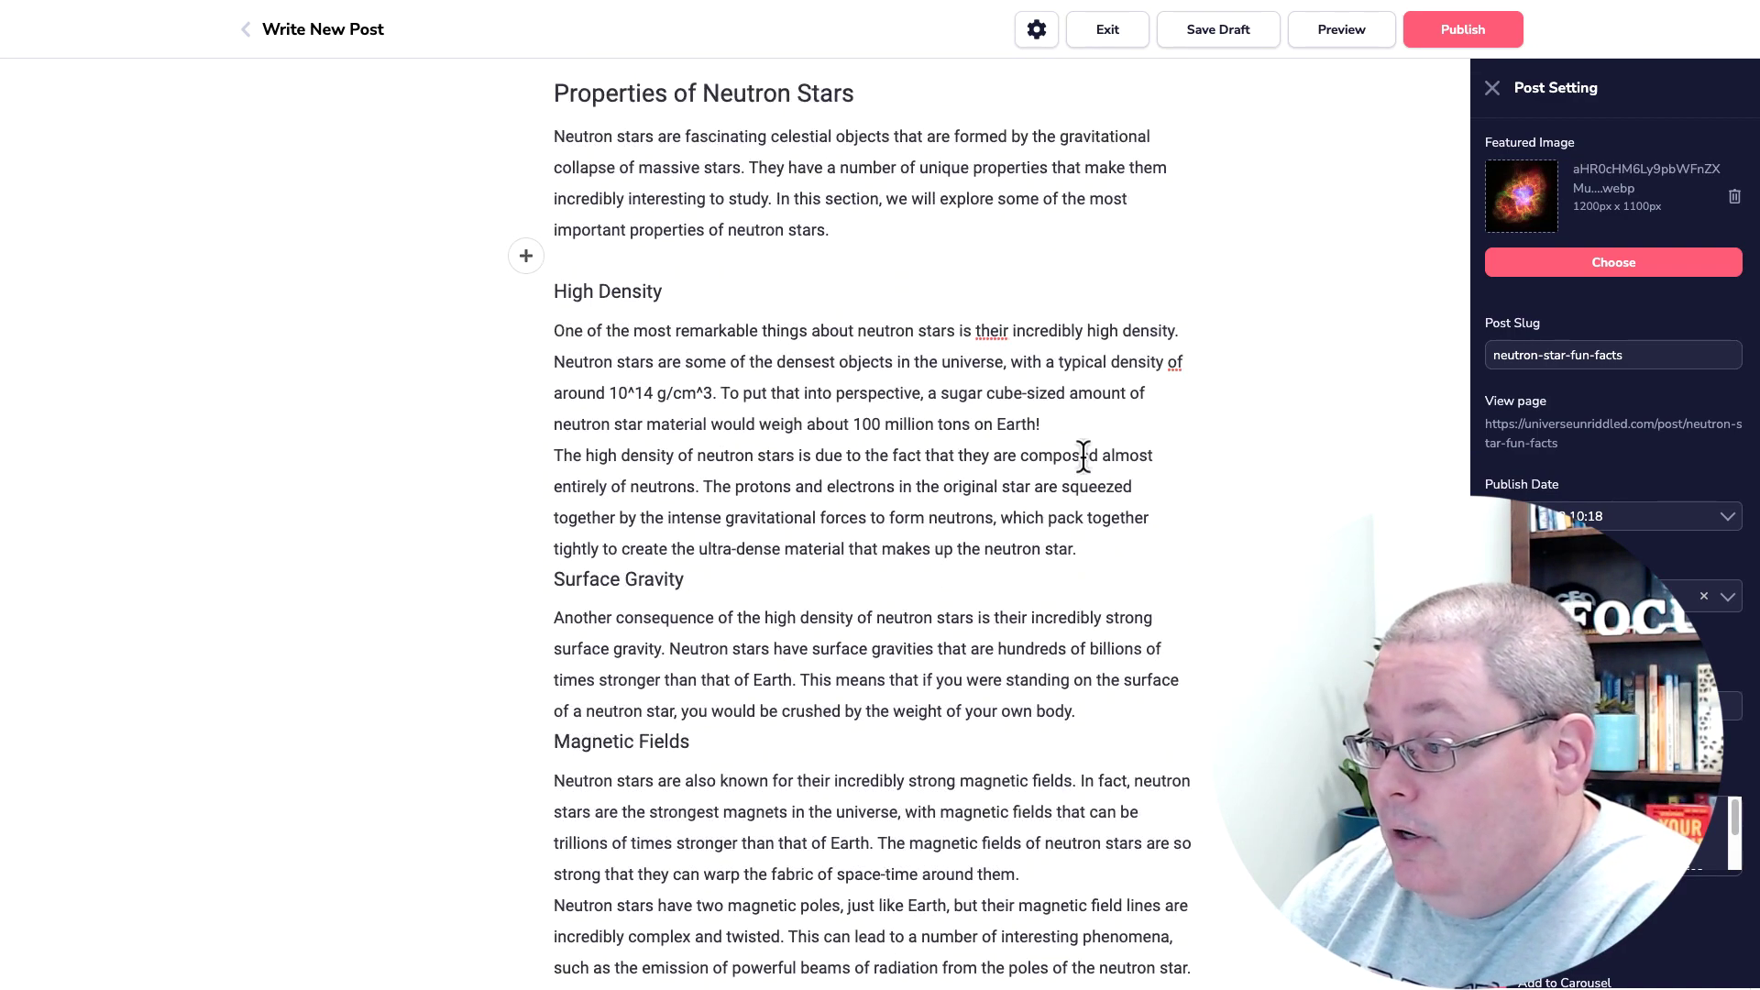
{"action": "left_click", "coordinate": [1070, 425]}
{"action": "key", "text": "Return"}
{"action": "key", "text": "Return"}
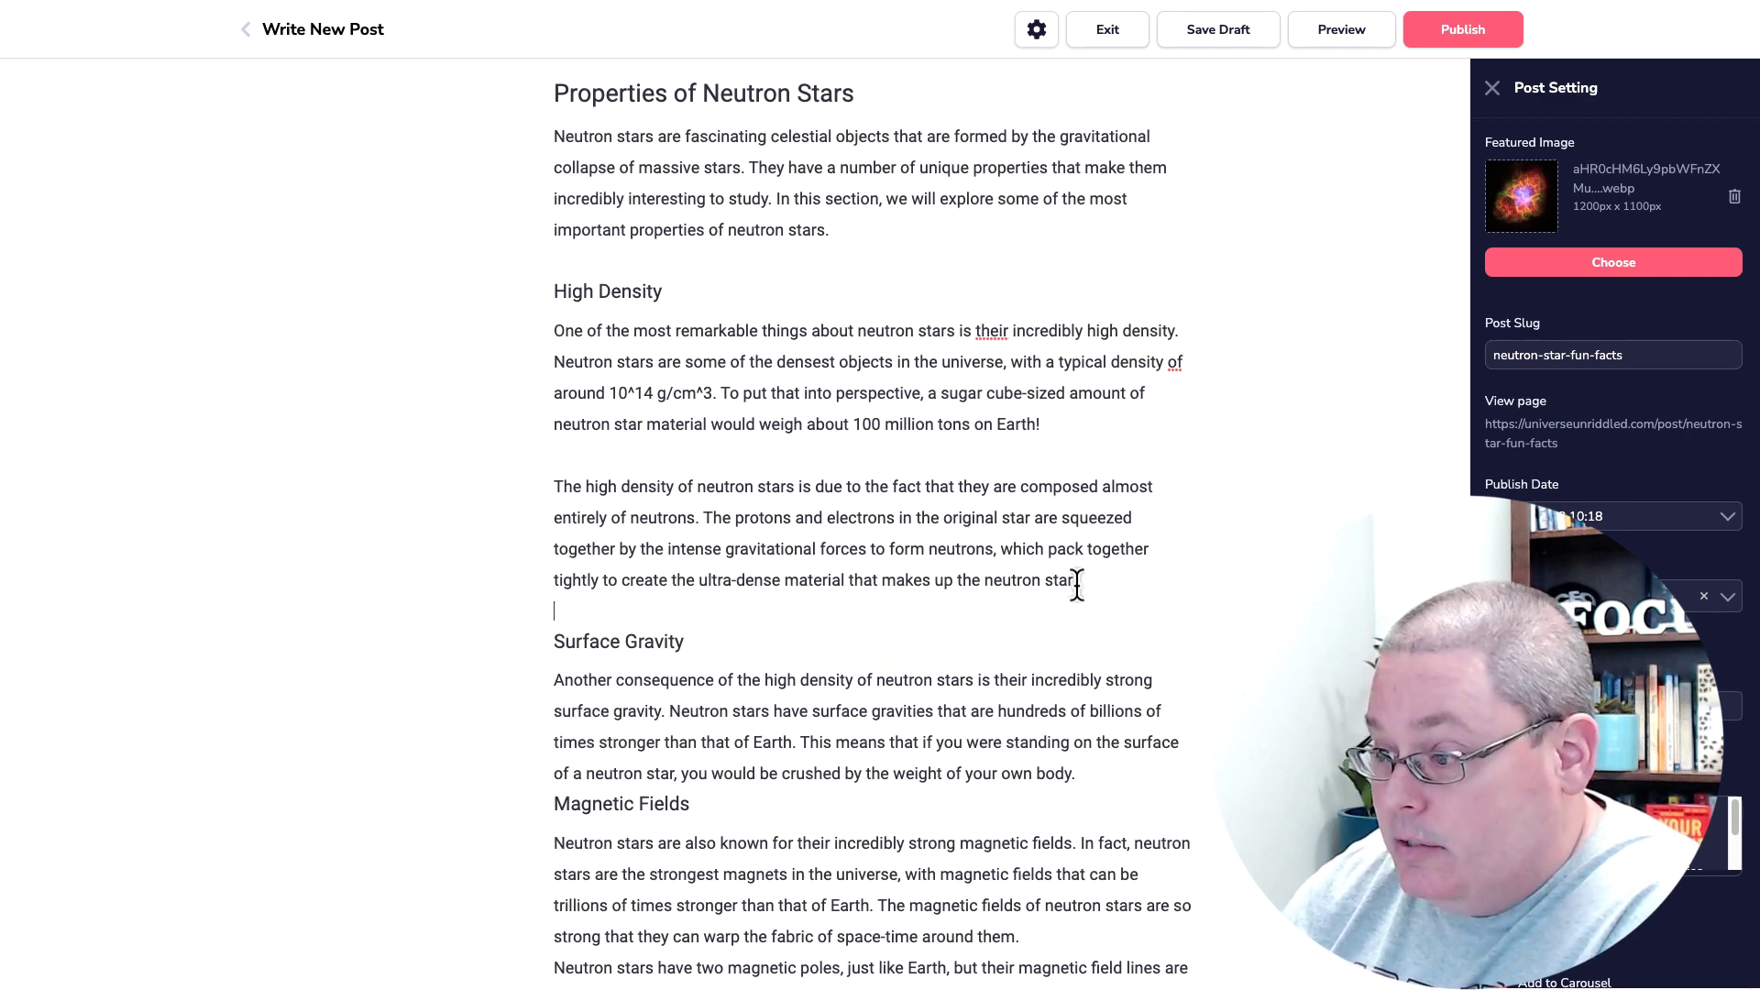
{"action": "scroll", "coordinate": [931, 688], "scroll_direction": "down", "scroll_amount": 3}
{"action": "left_click", "coordinate": [1096, 619]}
{"action": "key", "text": "Return"}
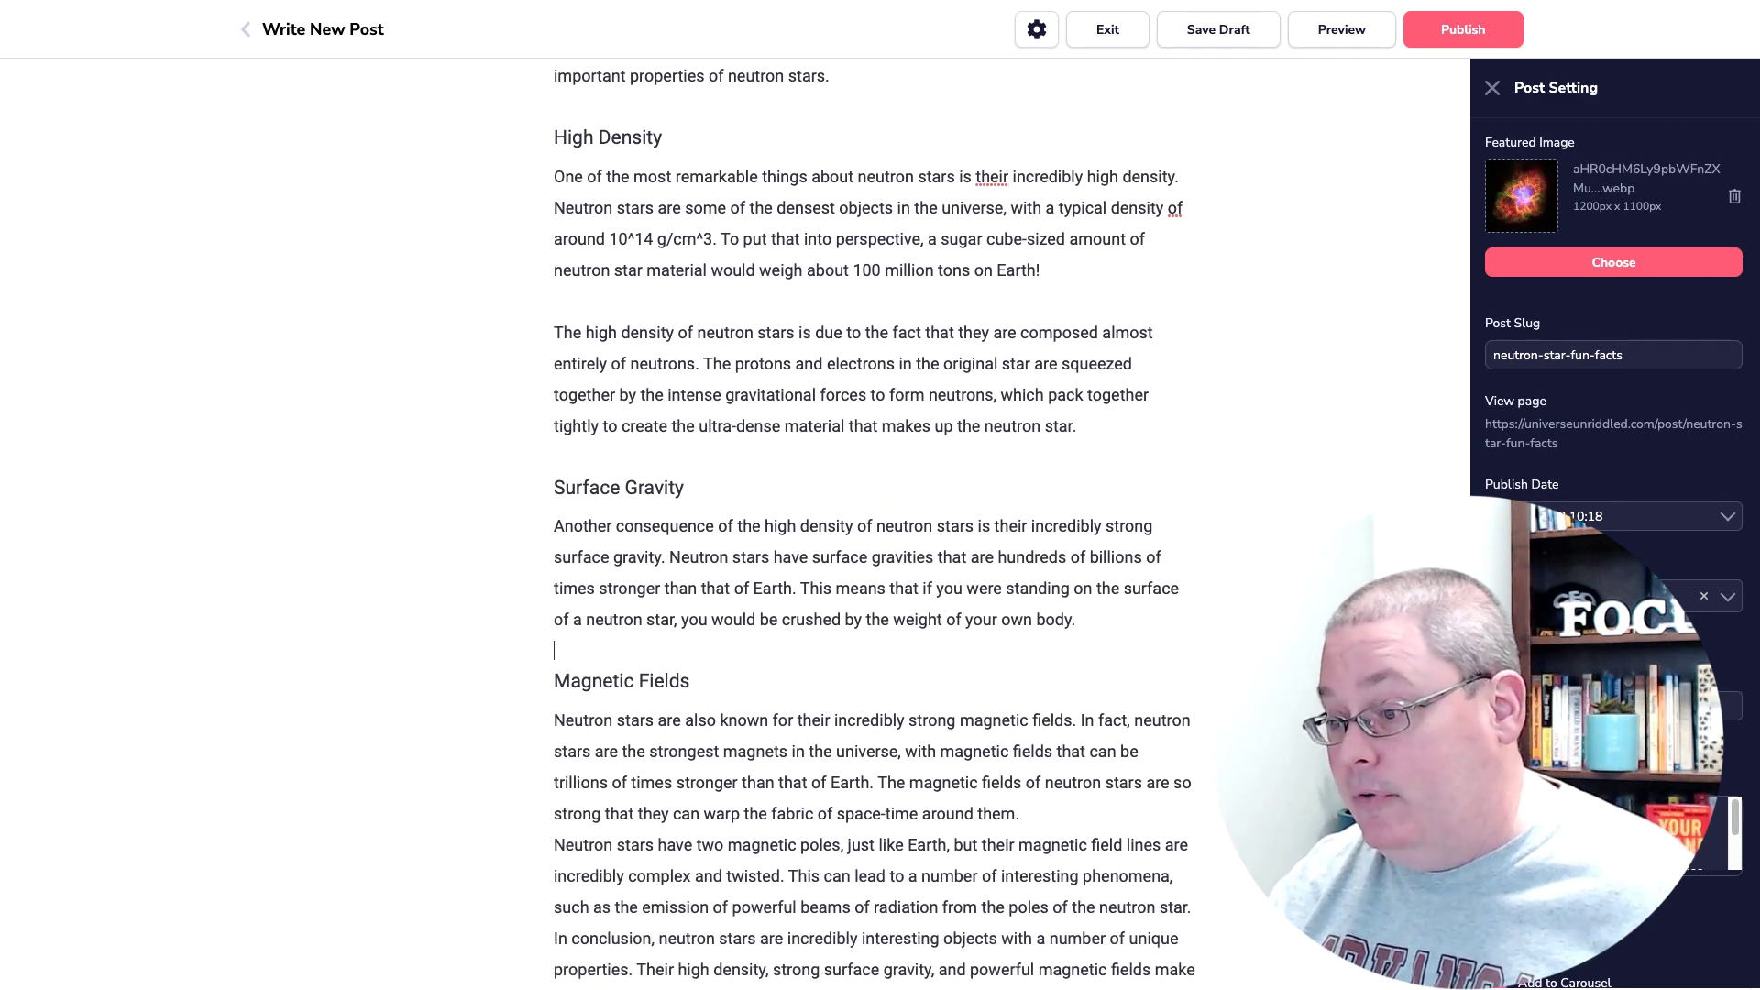
{"action": "scroll", "coordinate": [931, 642], "scroll_direction": "down", "scroll_amount": 2}
{"action": "left_click", "coordinate": [1021, 734]}
{"action": "key", "text": "Return"}
Step: Scroll back up to the top of the neutron star post
{"action": "scroll", "coordinate": [1209, 877], "scroll_direction": "down", "scroll_amount": 15}
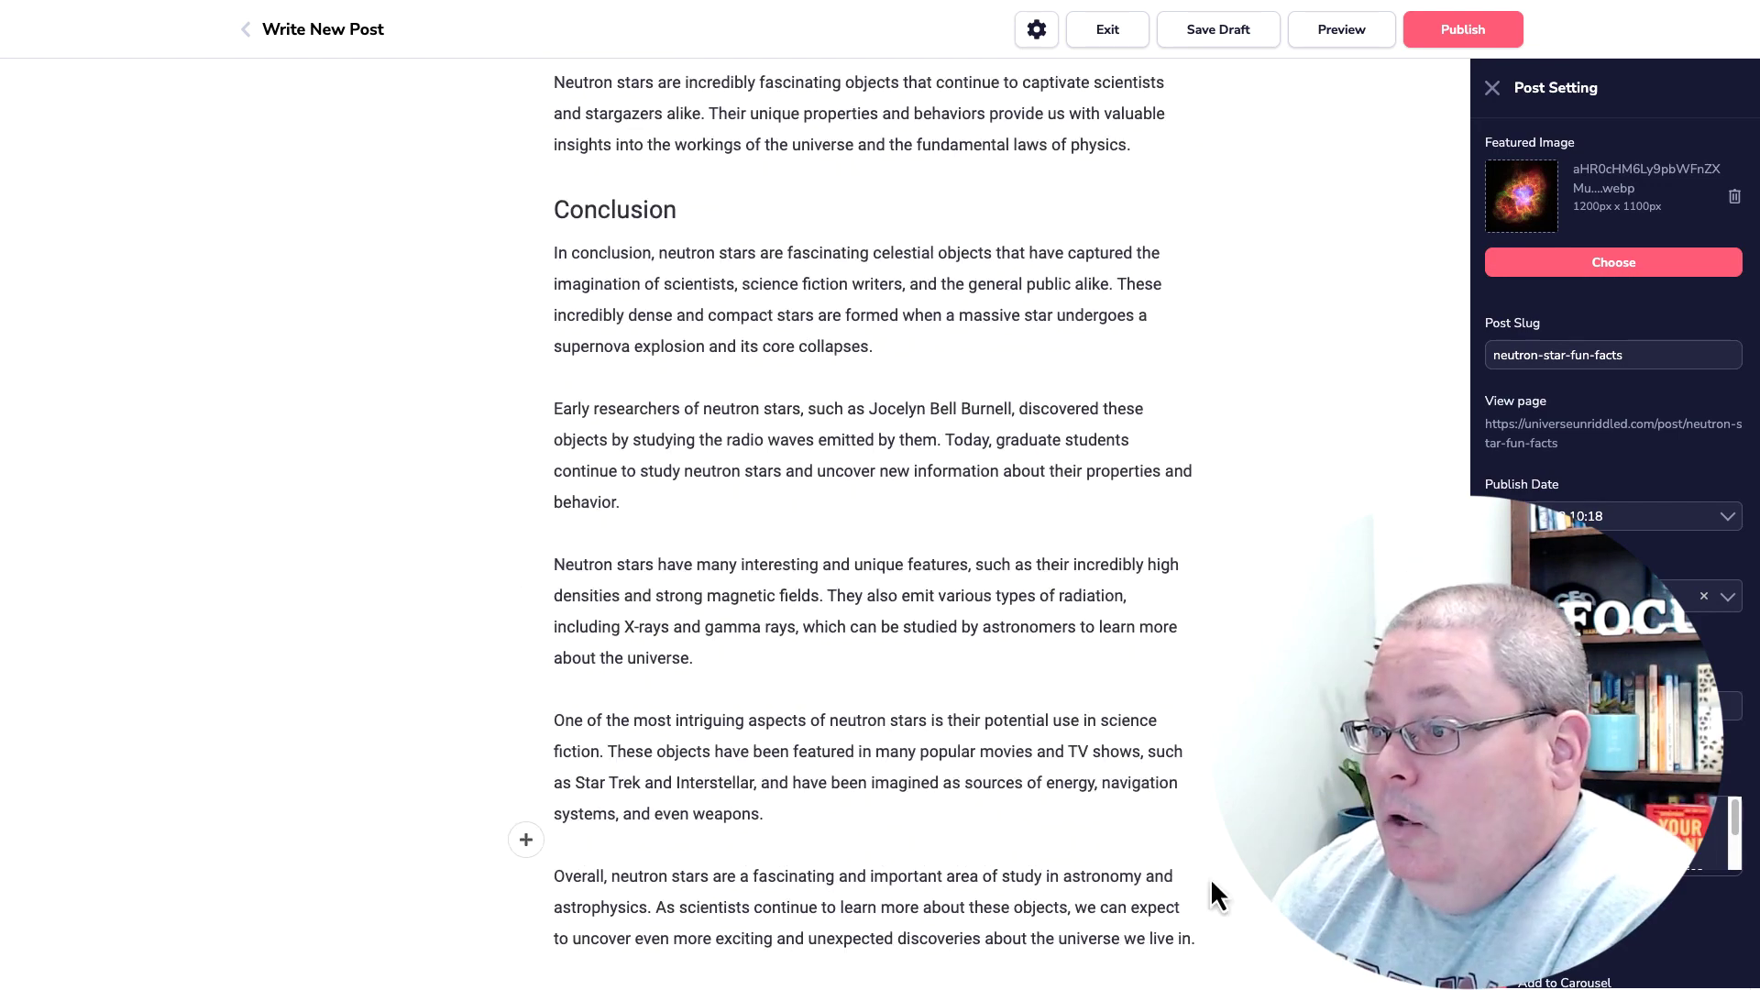
{"action": "scroll", "coordinate": [970, 844], "scroll_direction": "up", "scroll_amount": 20}
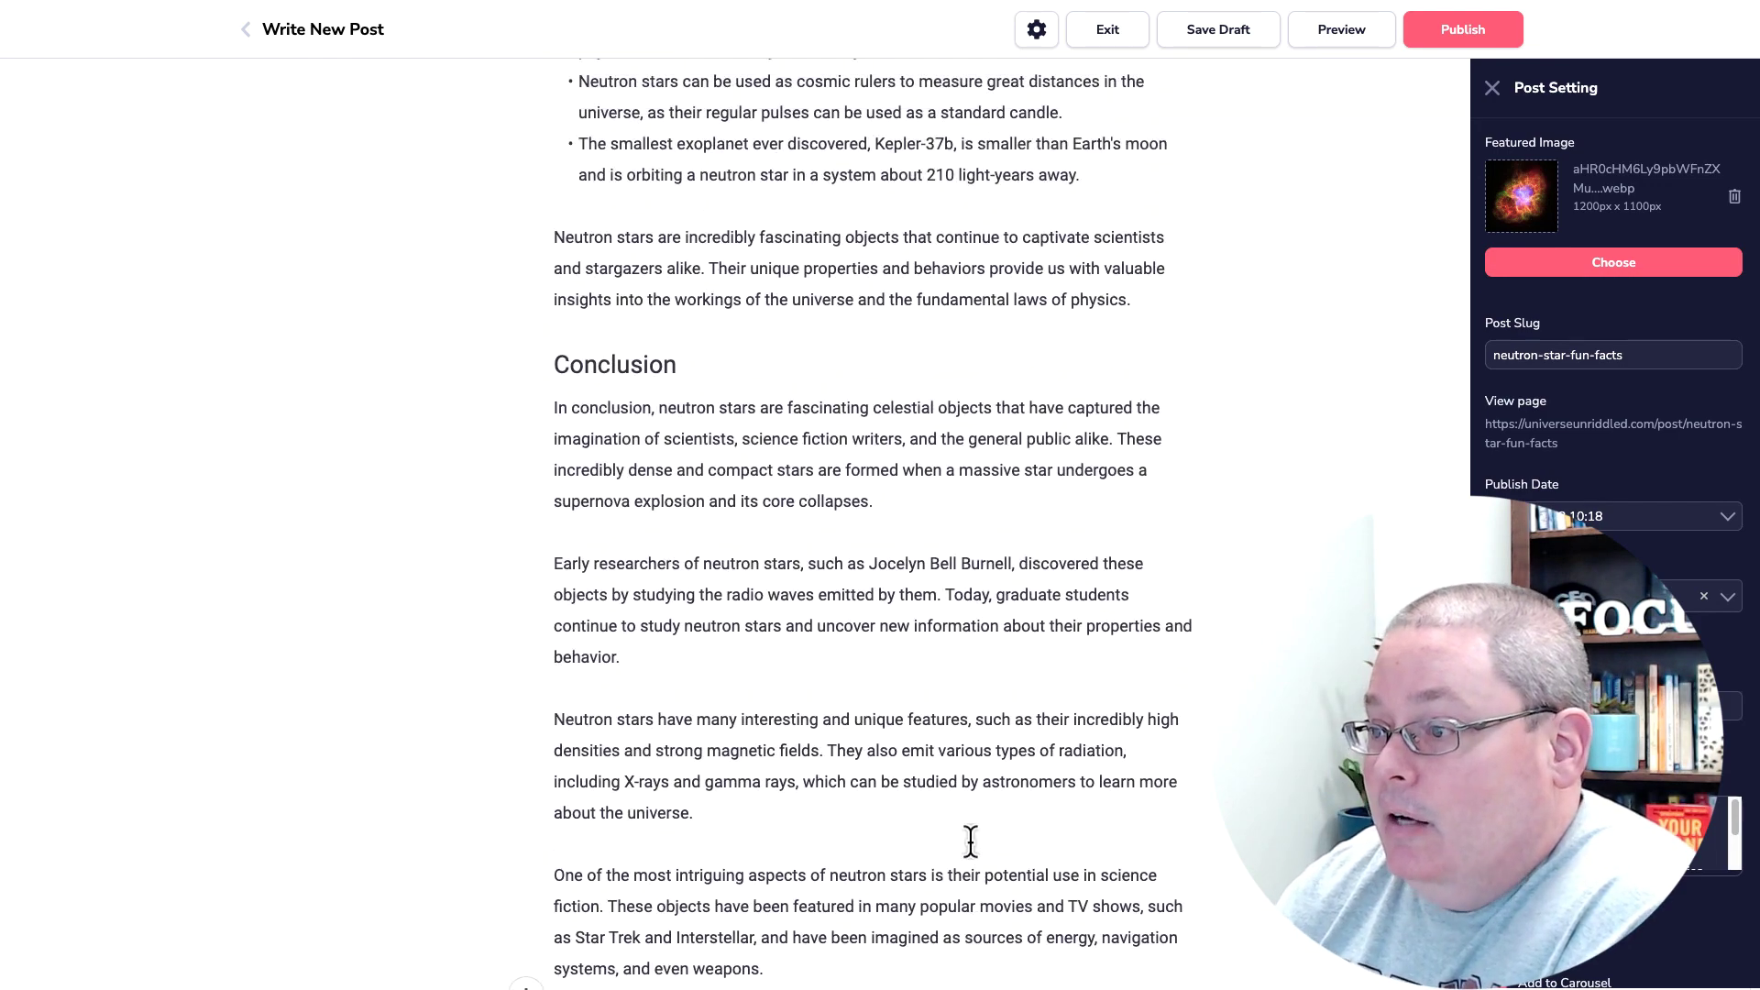
{"action": "scroll", "coordinate": [972, 781], "scroll_direction": "up", "scroll_amount": 20}
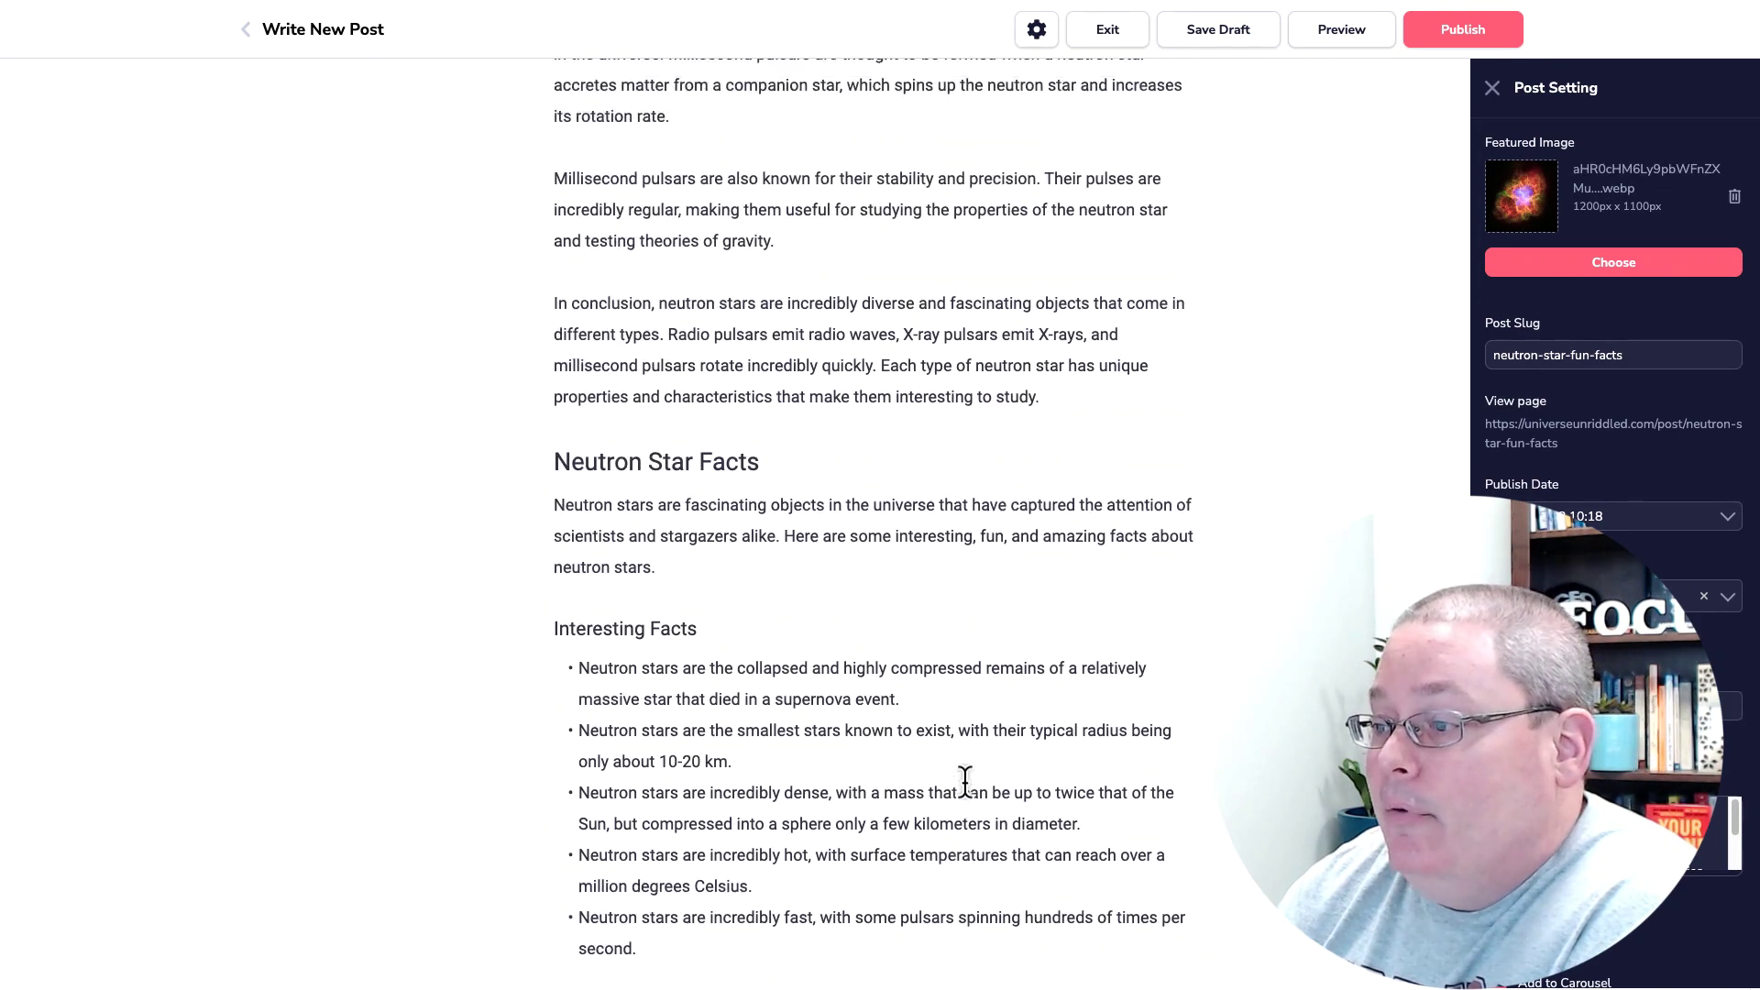
{"action": "scroll", "coordinate": [991, 779], "scroll_direction": "up", "scroll_amount": 12}
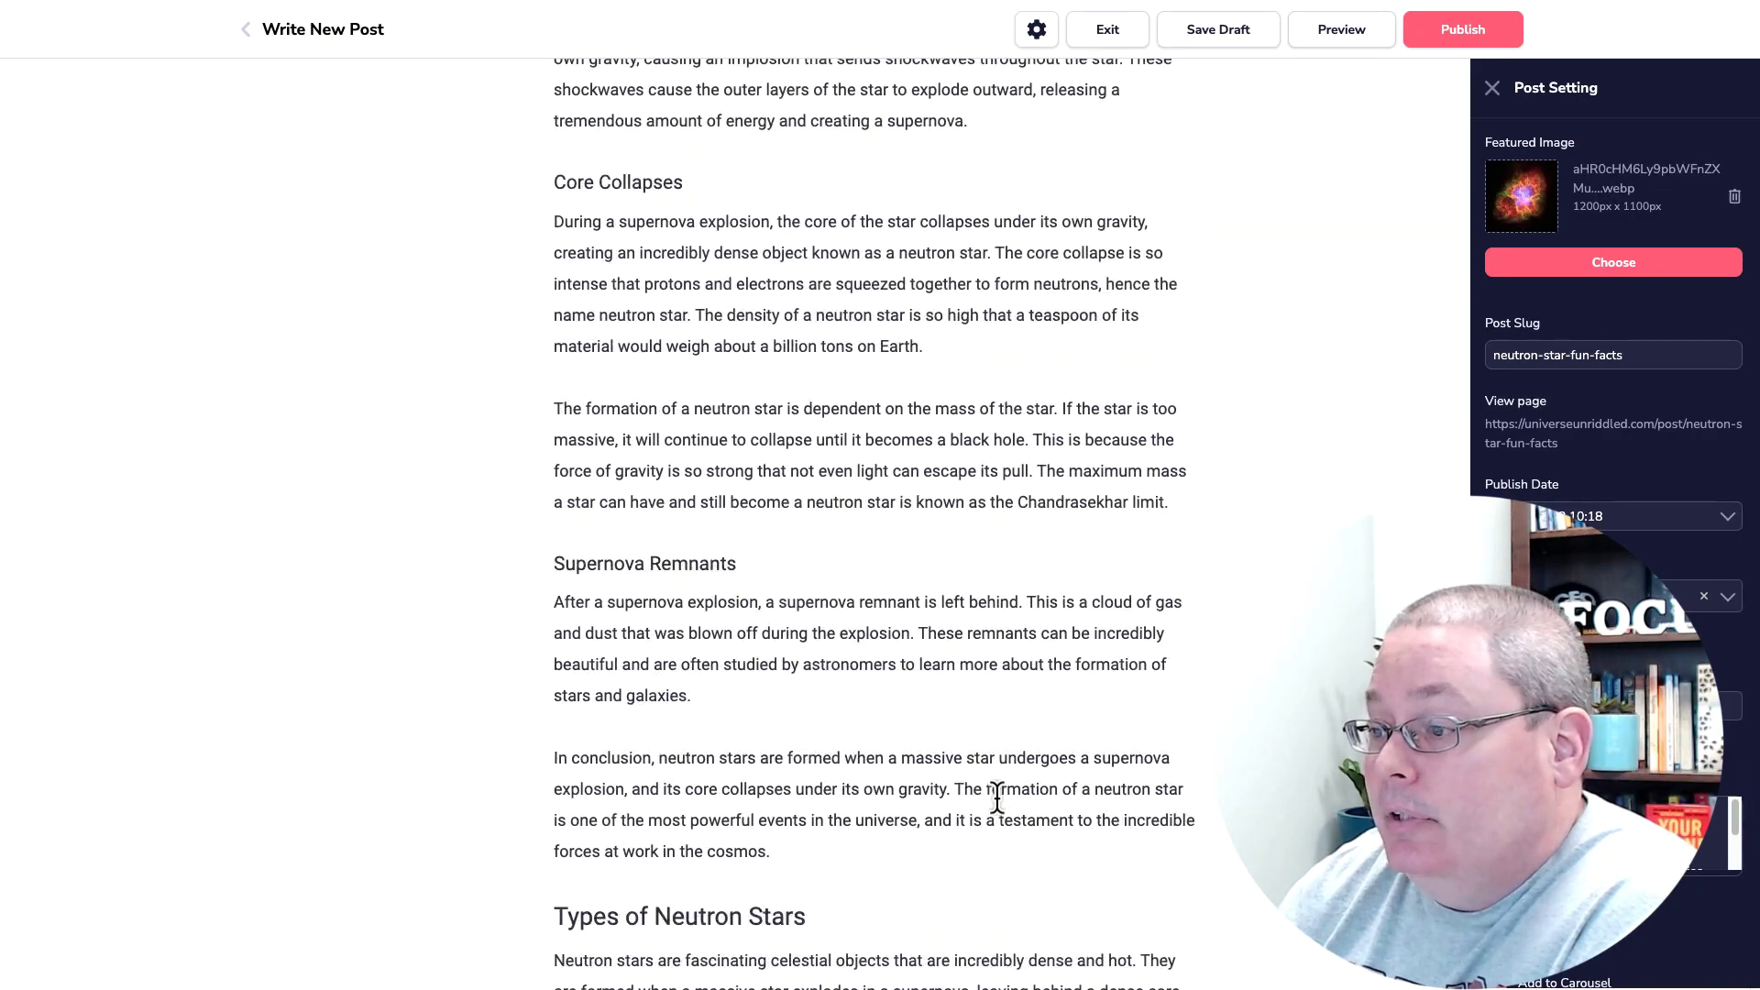
{"action": "scroll", "coordinate": [999, 794], "scroll_direction": "up", "scroll_amount": 15}
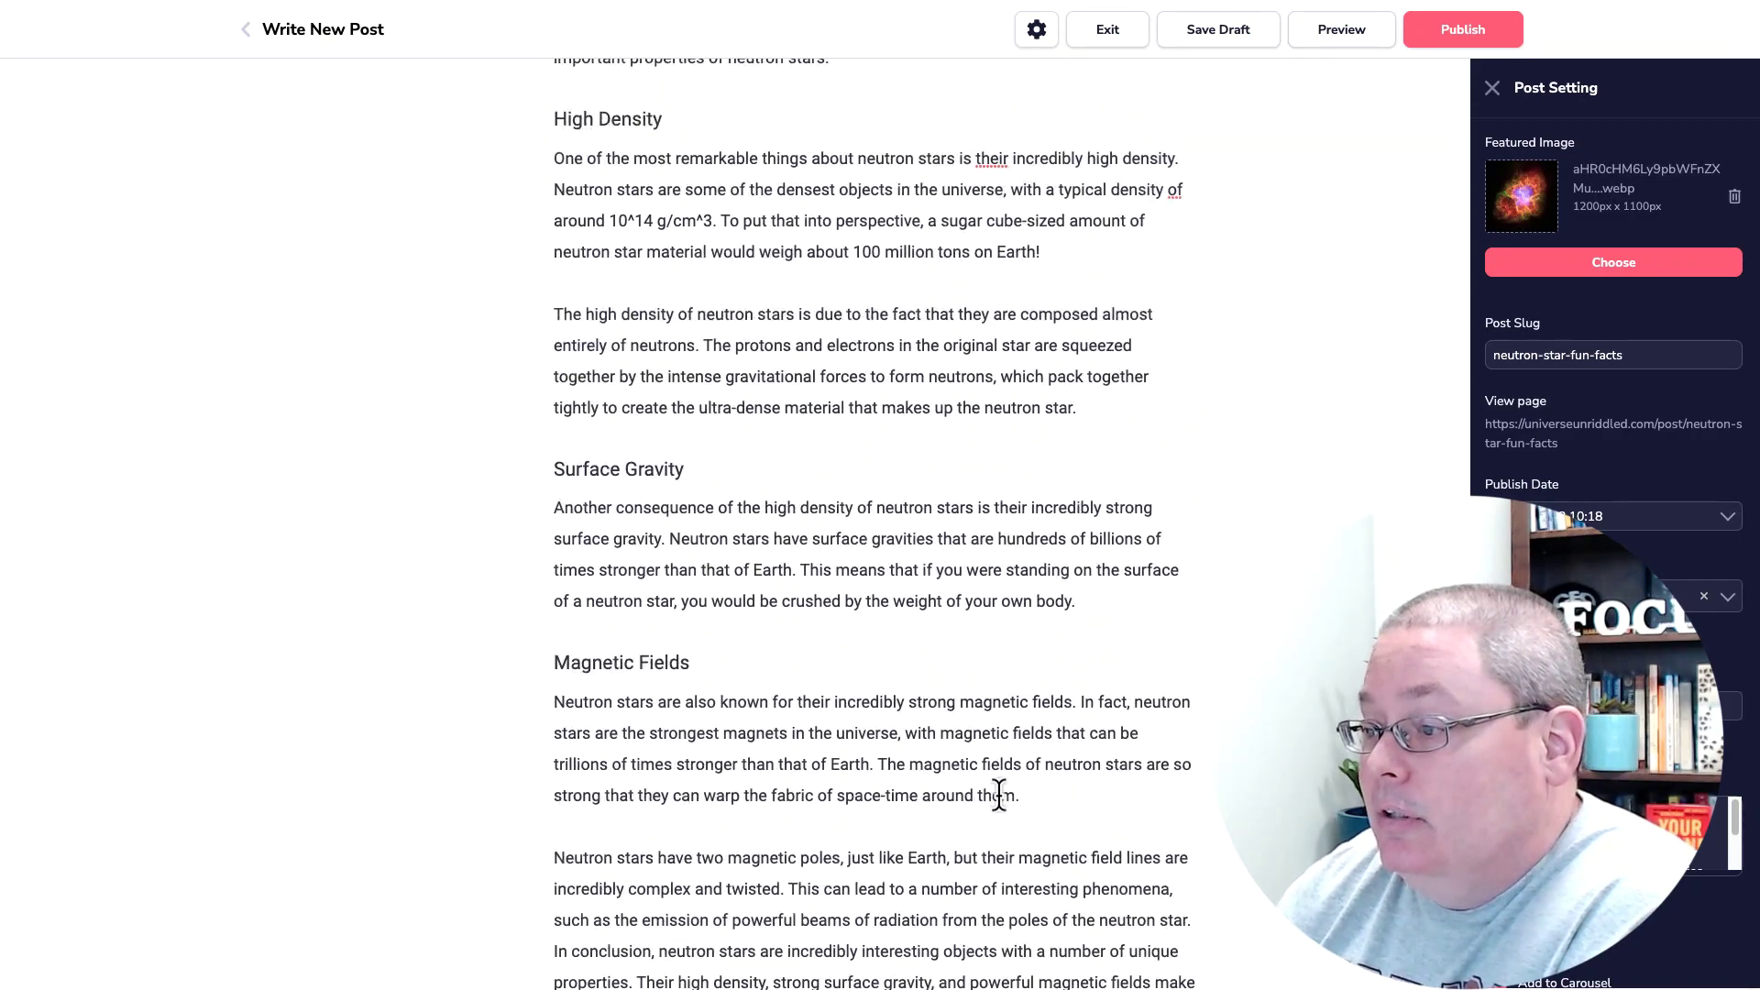
{"action": "scroll", "coordinate": [999, 794], "scroll_direction": "up", "scroll_amount": 15}
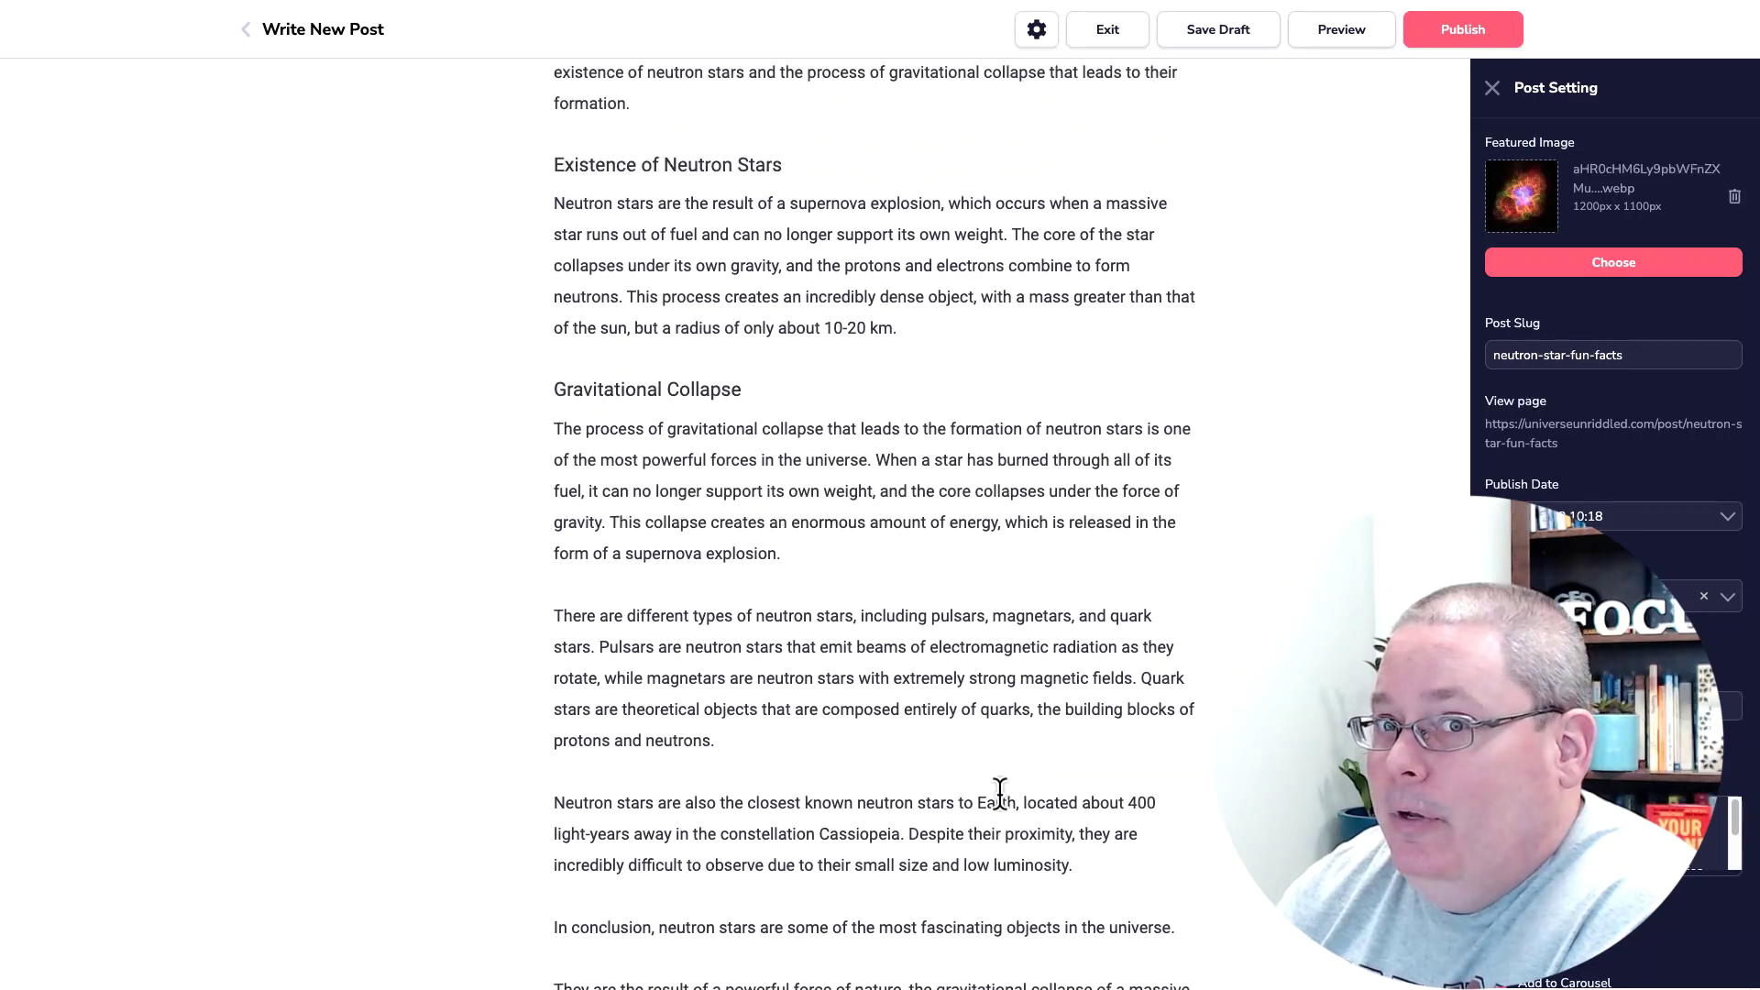
{"action": "scroll", "coordinate": [999, 794], "scroll_direction": "up", "scroll_amount": 3}
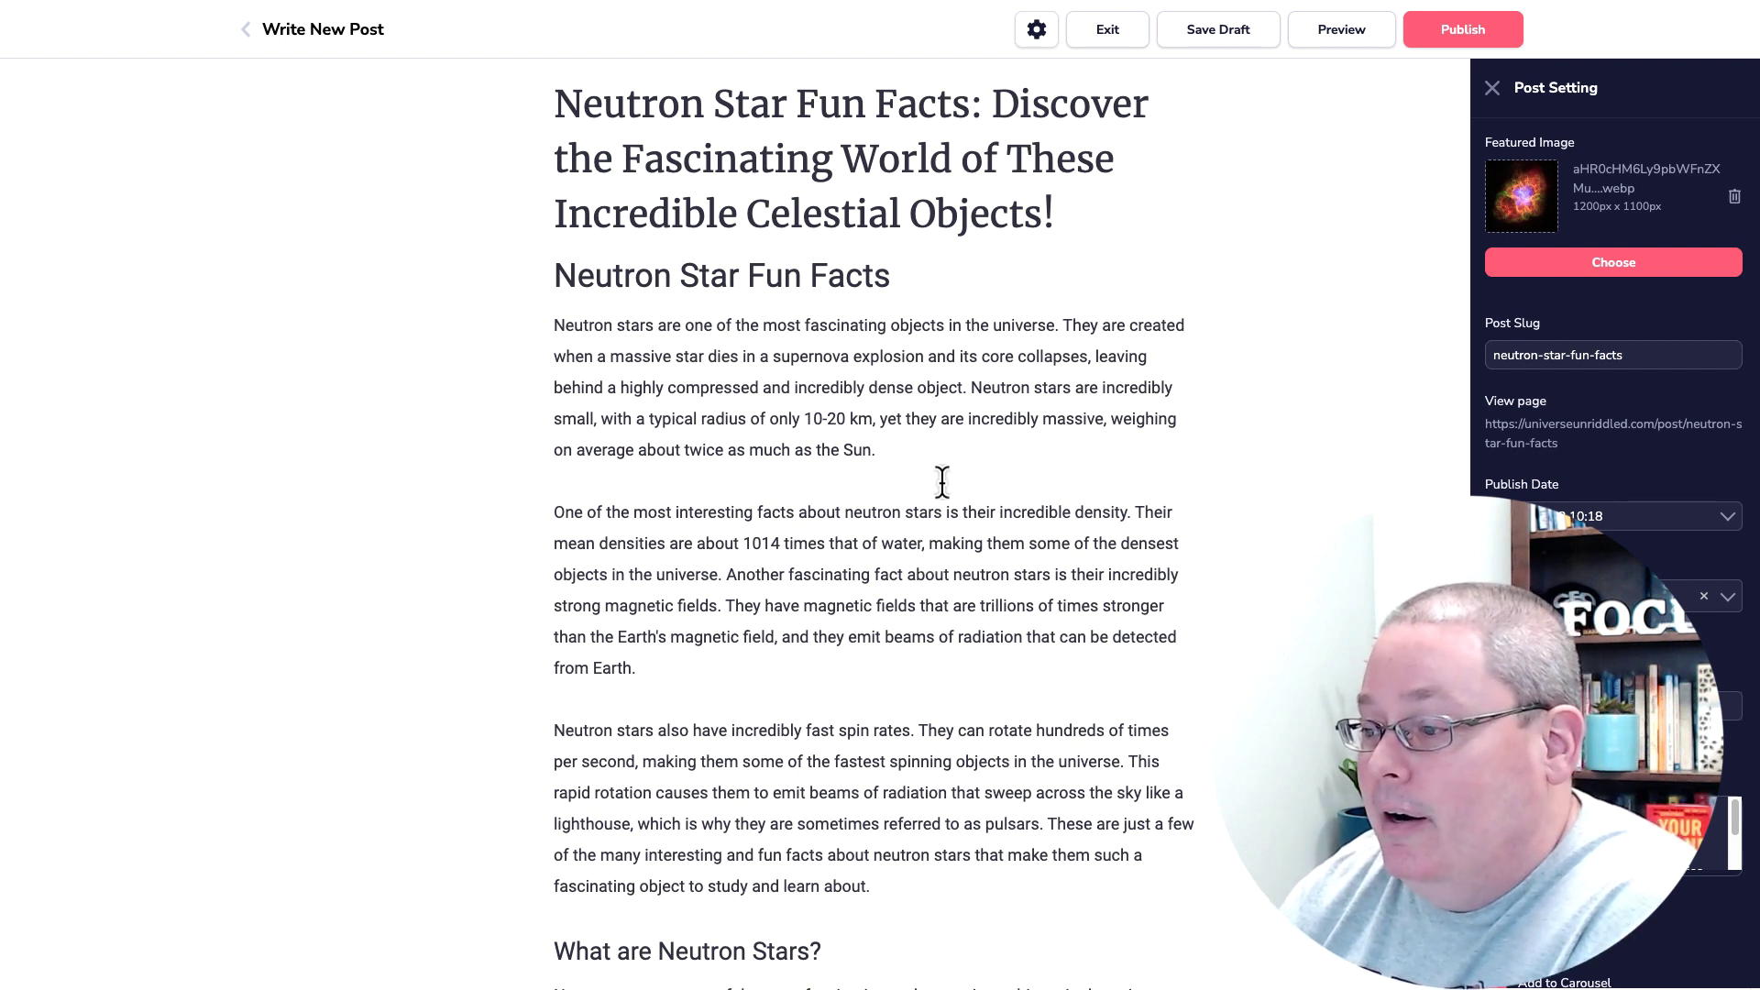
Step: Save and publish the neutron star post, then exit the editor keeping the changes
{"action": "left_click", "coordinate": [1229, 31]}
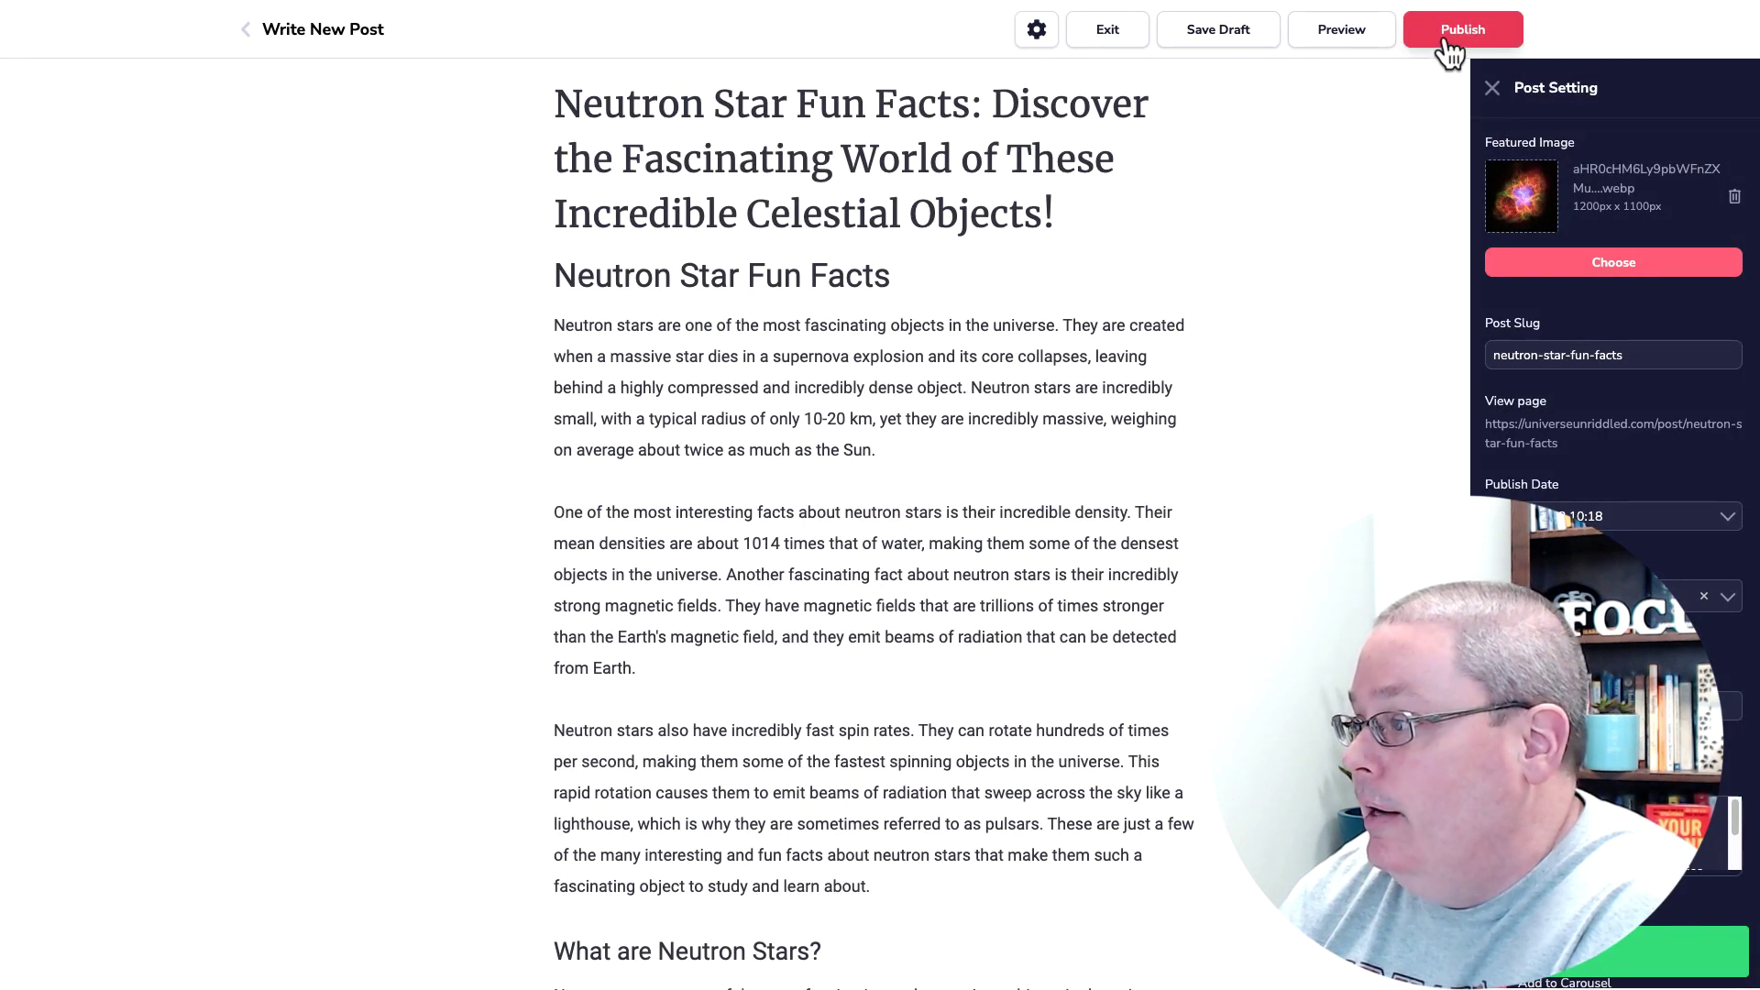
{"action": "left_click", "coordinate": [1448, 40]}
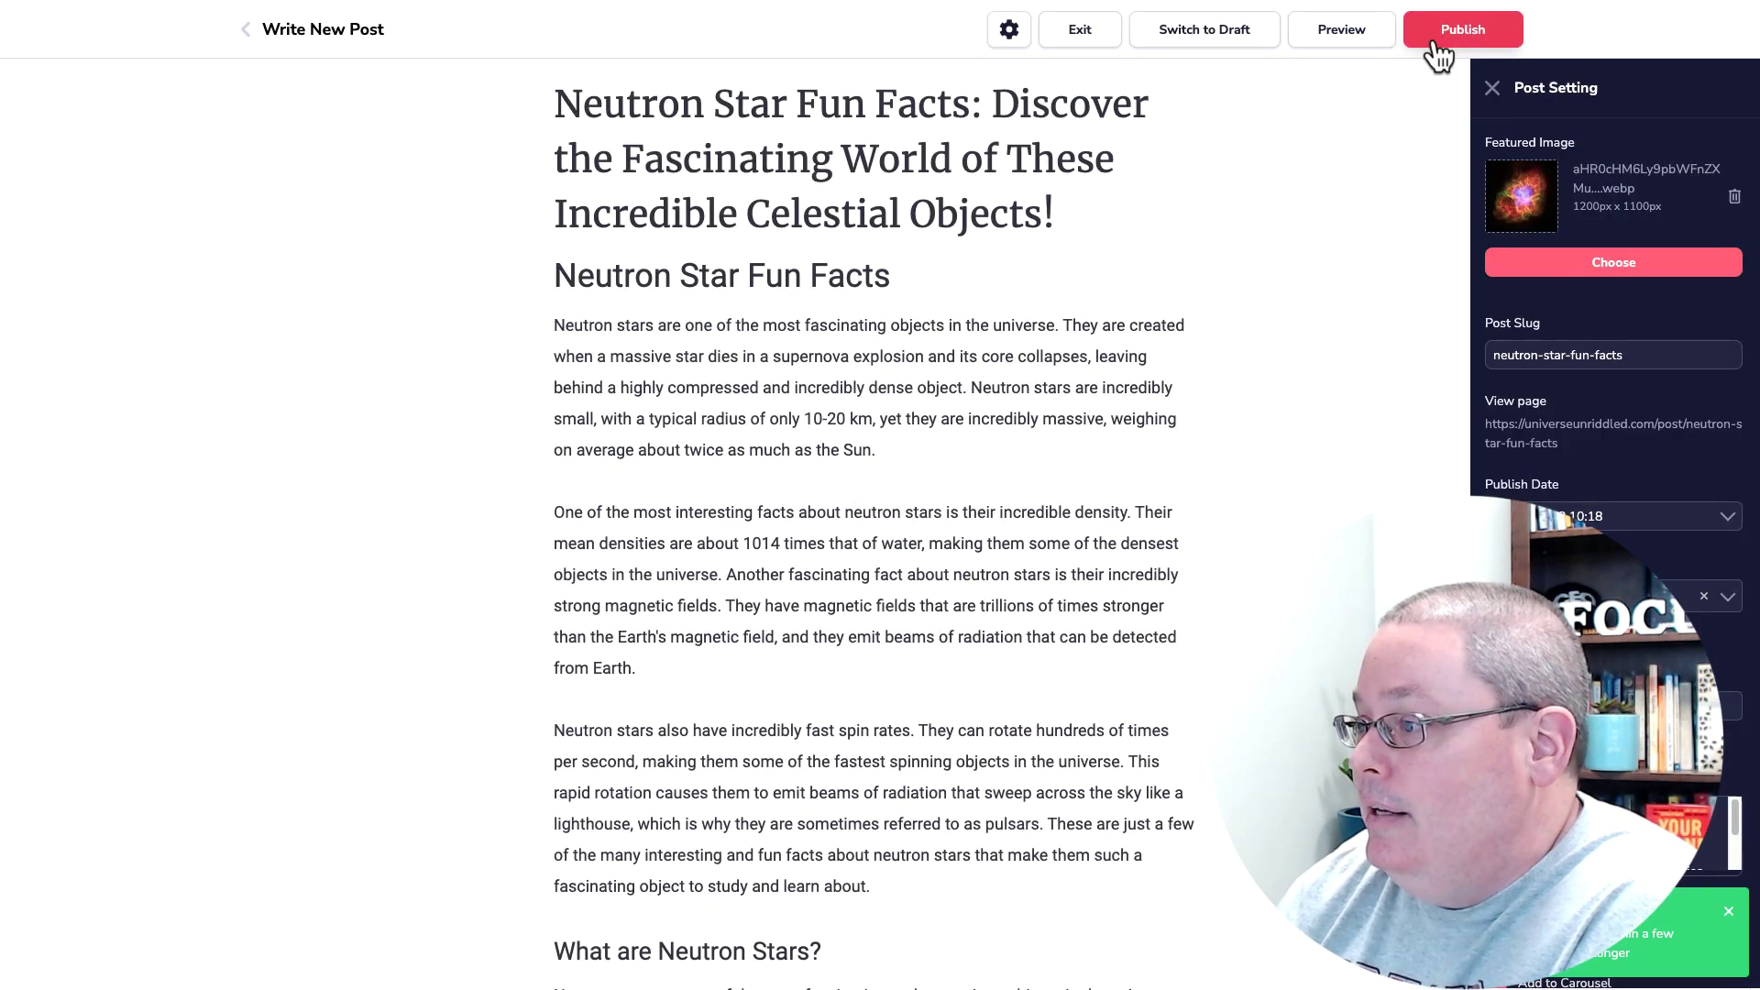
{"action": "left_click", "coordinate": [1081, 37]}
{"action": "left_click", "coordinate": [956, 553]}
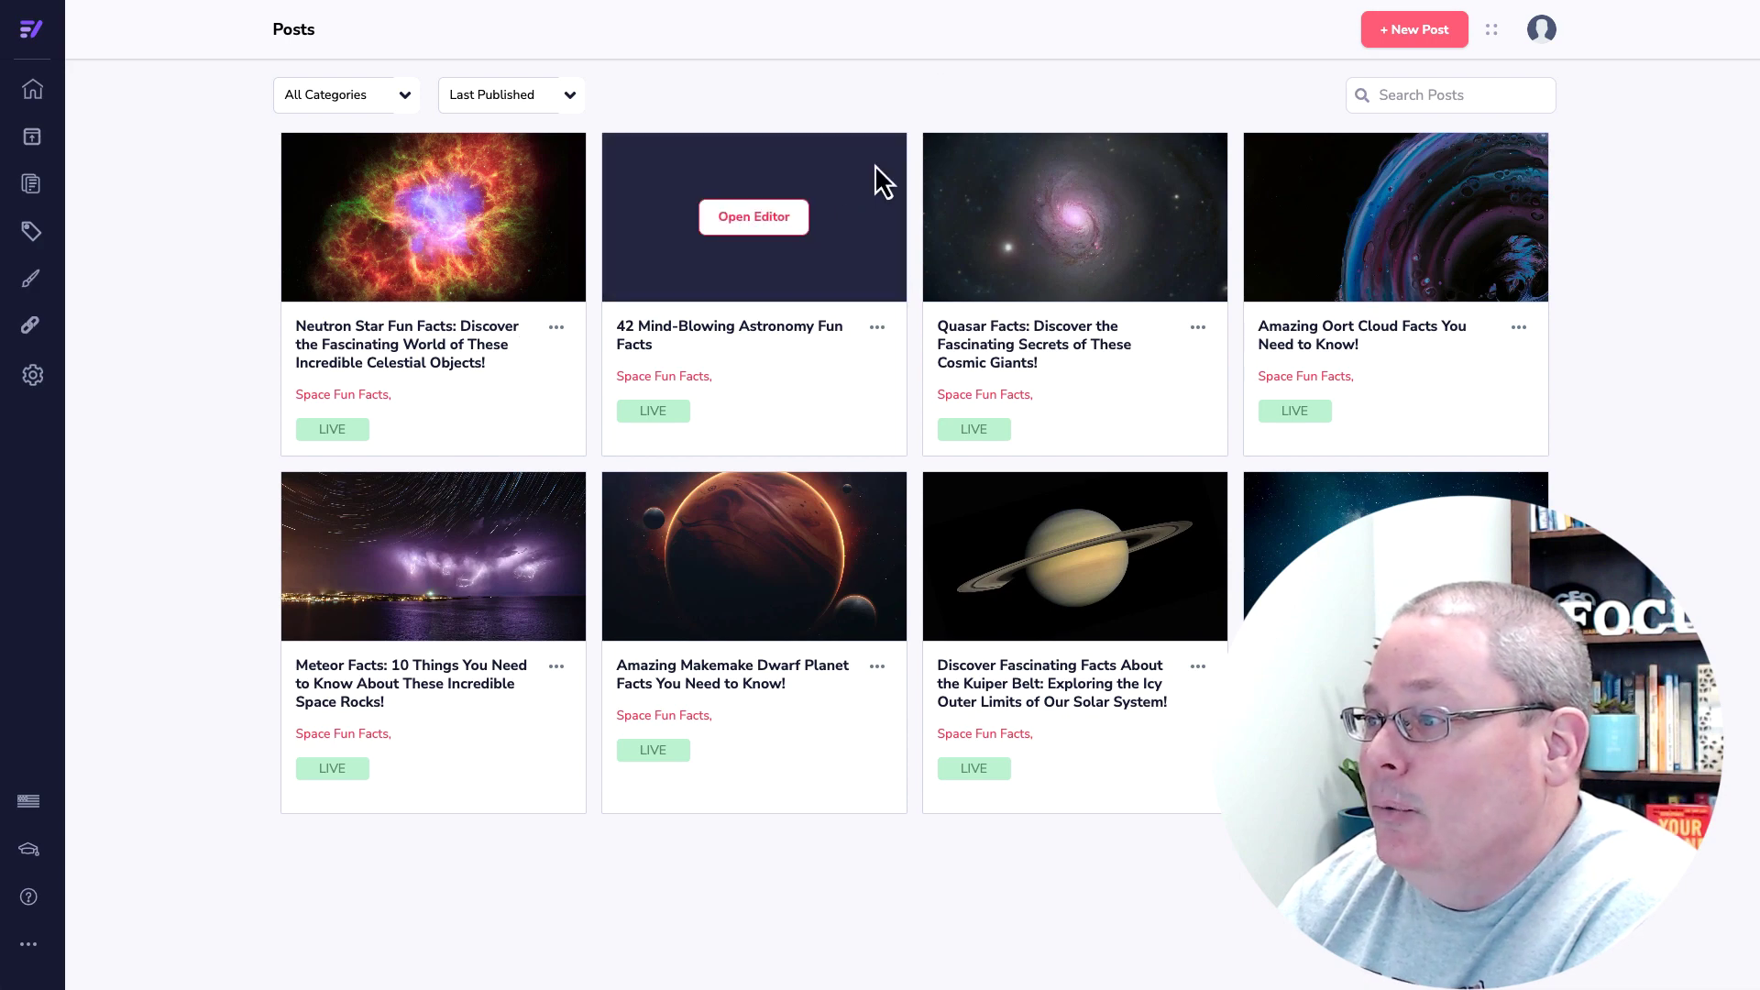
Step: Copy the whole neutron star article from KoalaWriter and bring up the RankIQ report
{"action": "left_click", "coordinate": [947, 11]}
{"action": "left_click", "coordinate": [812, 65]}
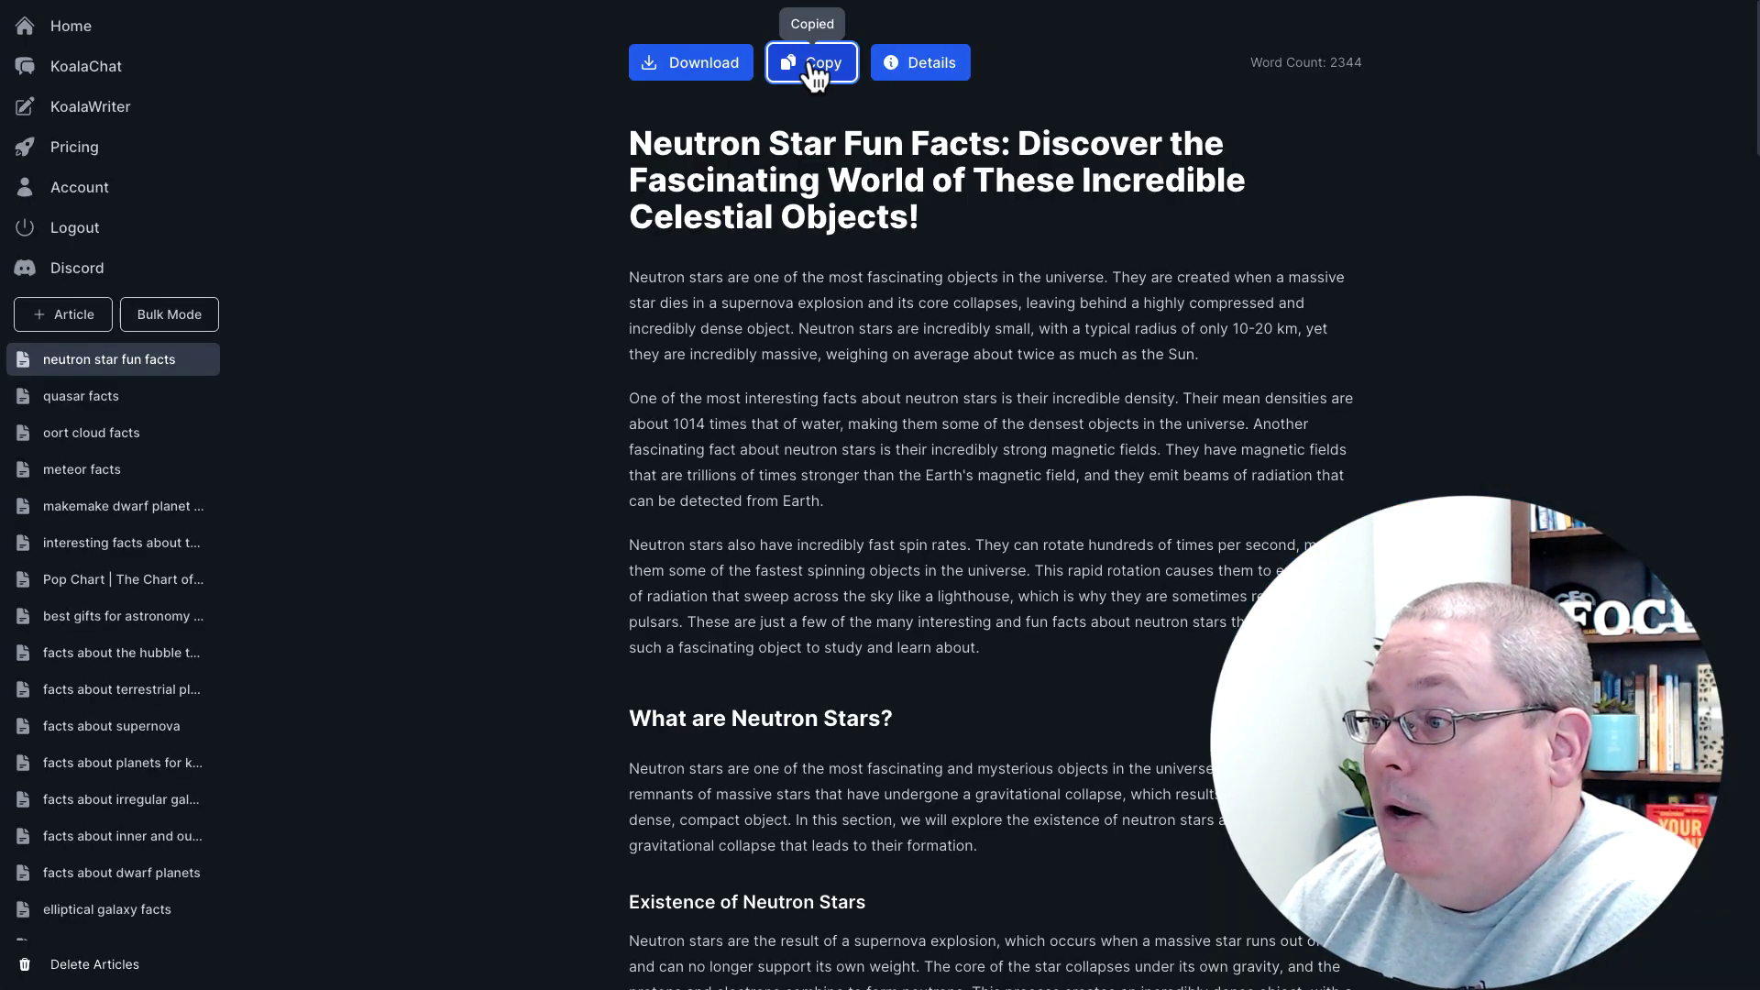
{"action": "key", "text": "alt+Tab"}
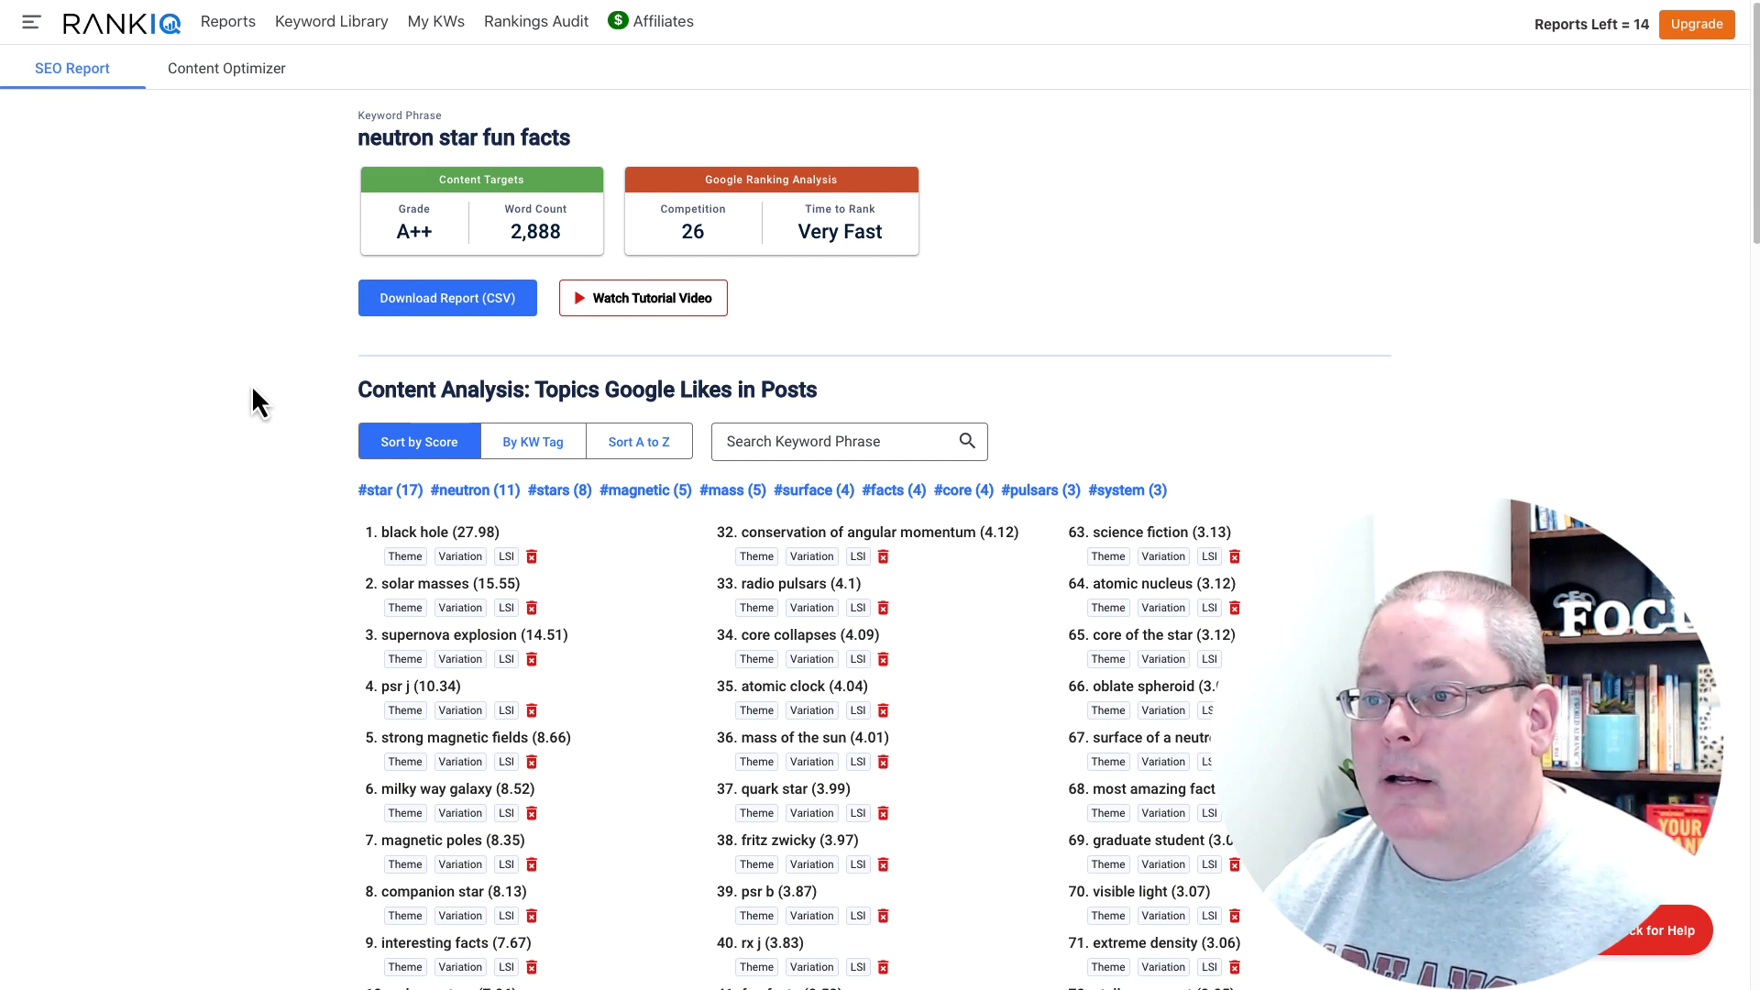
Step: Paste the article into RankIQ's Content Optimizer for grading, reaching an A at 2,316 words
{"action": "left_click", "coordinate": [213, 73]}
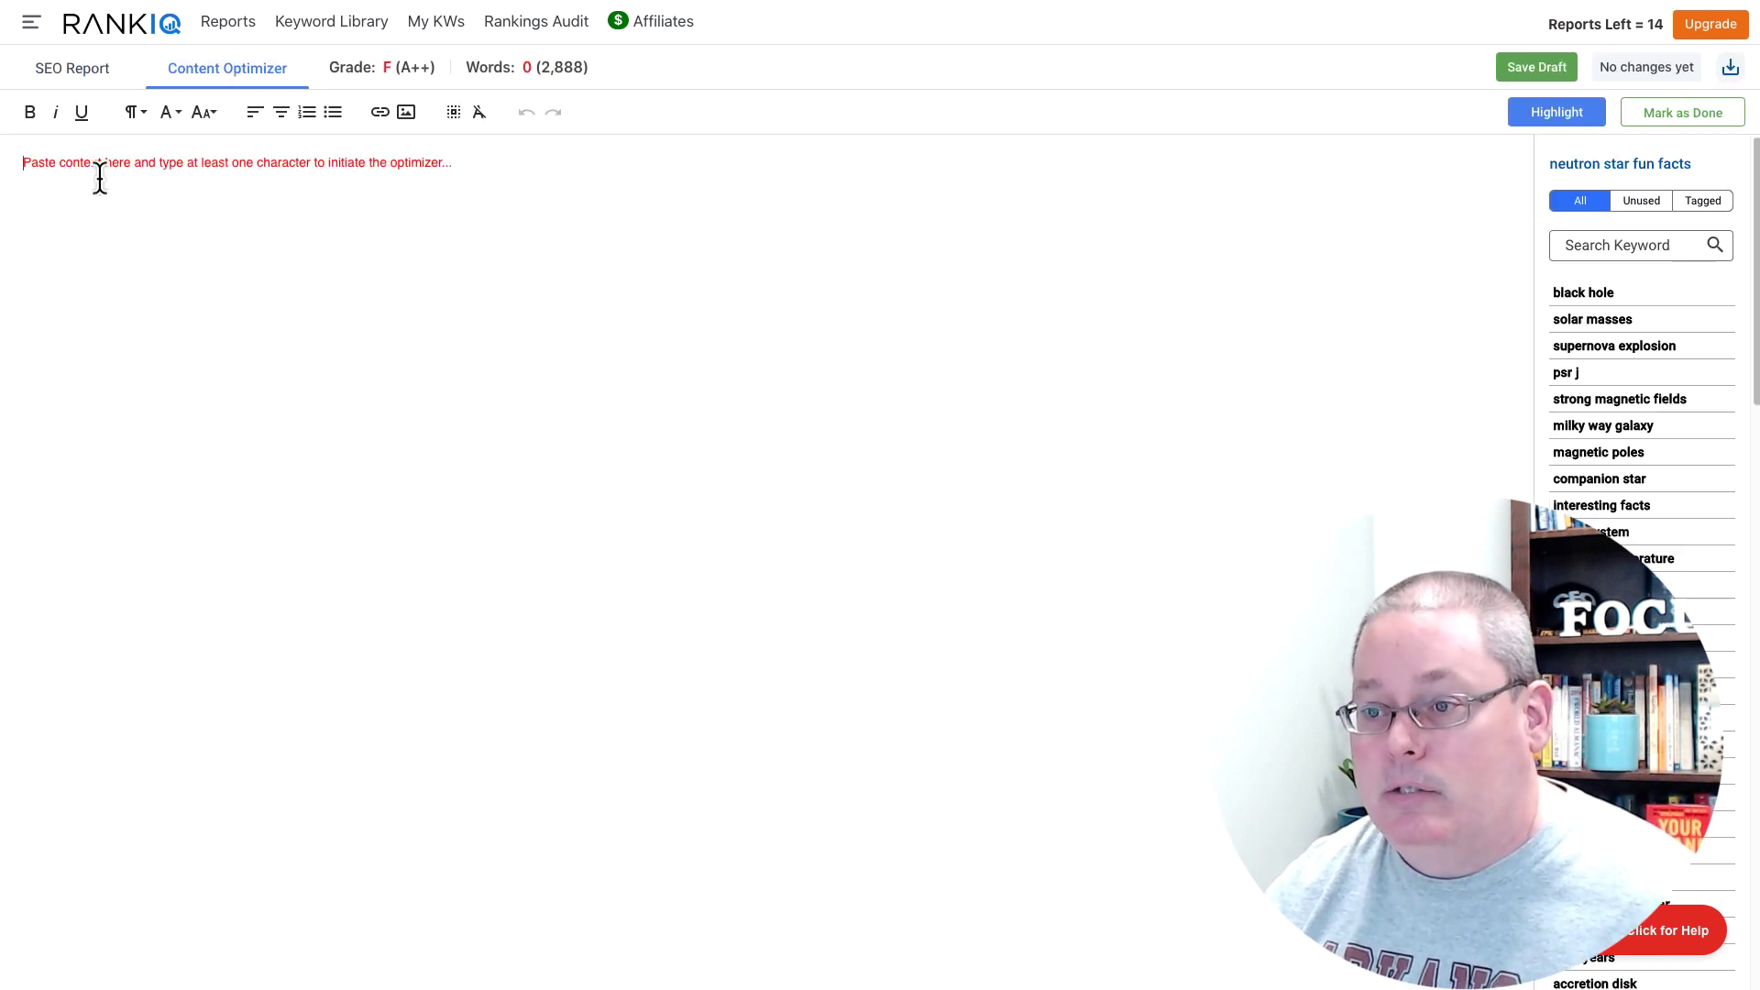
{"action": "left_click", "coordinate": [100, 177]}
{"action": "key", "text": "ctrl+v"}
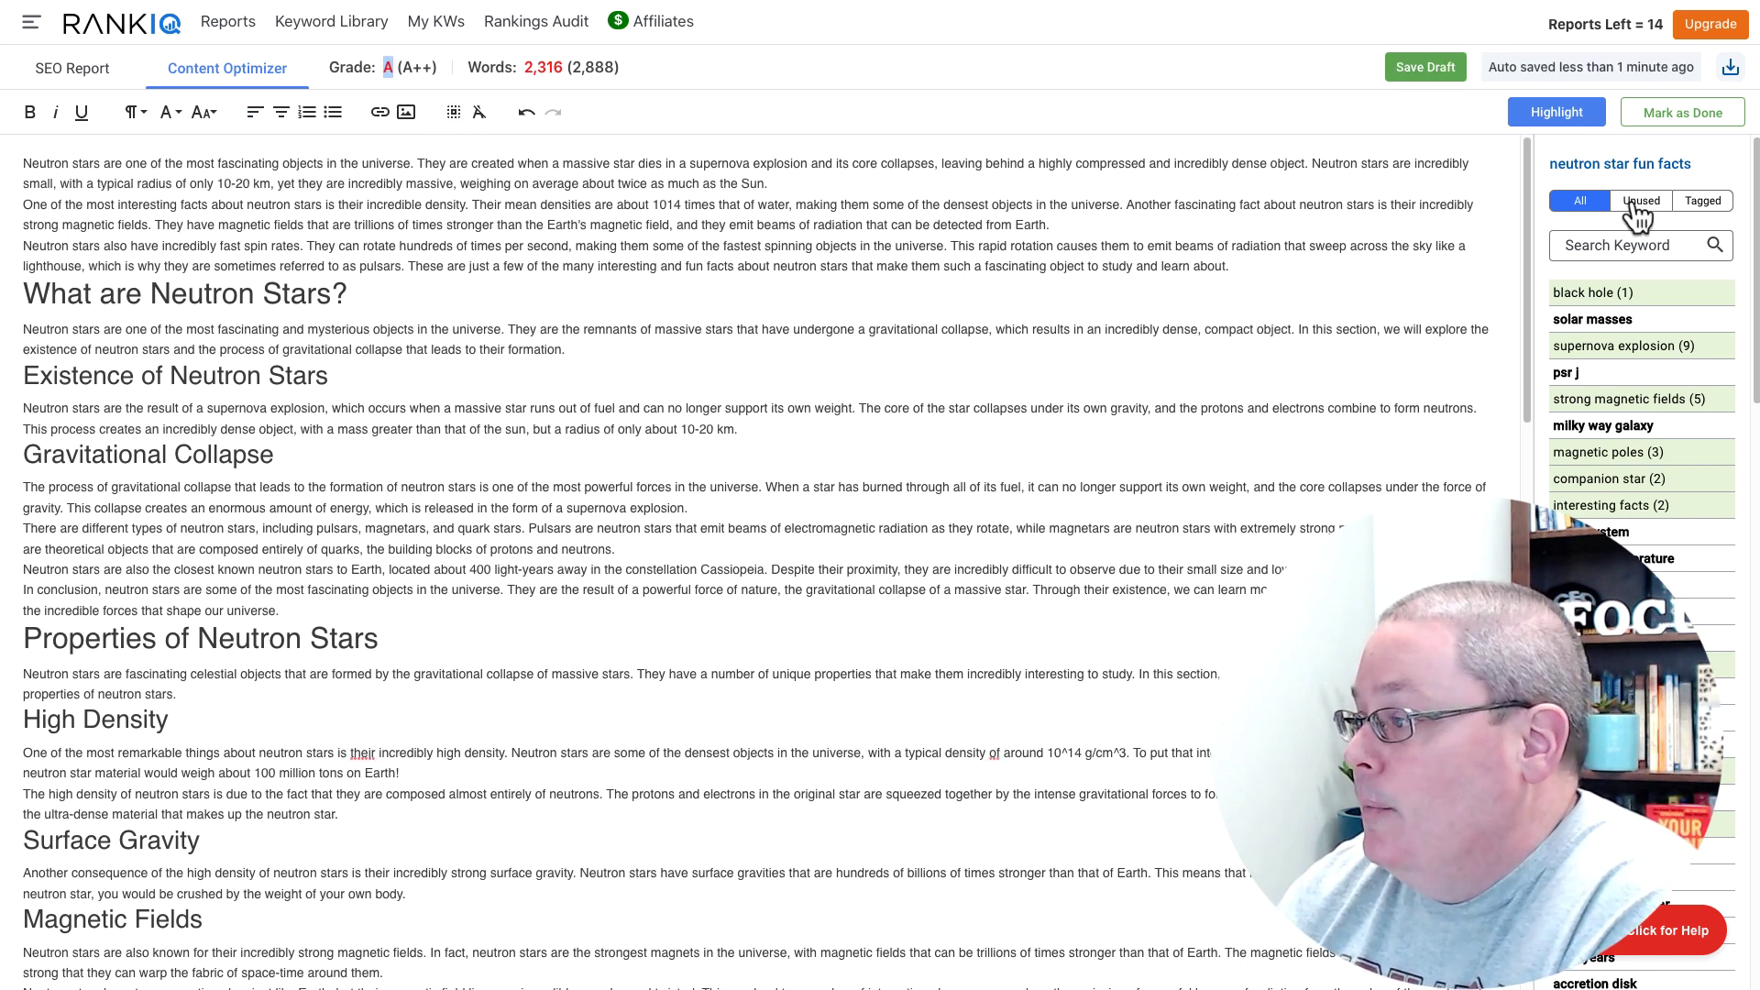
{"action": "scroll", "coordinate": [1613, 467], "scroll_direction": "down", "scroll_amount": 8}
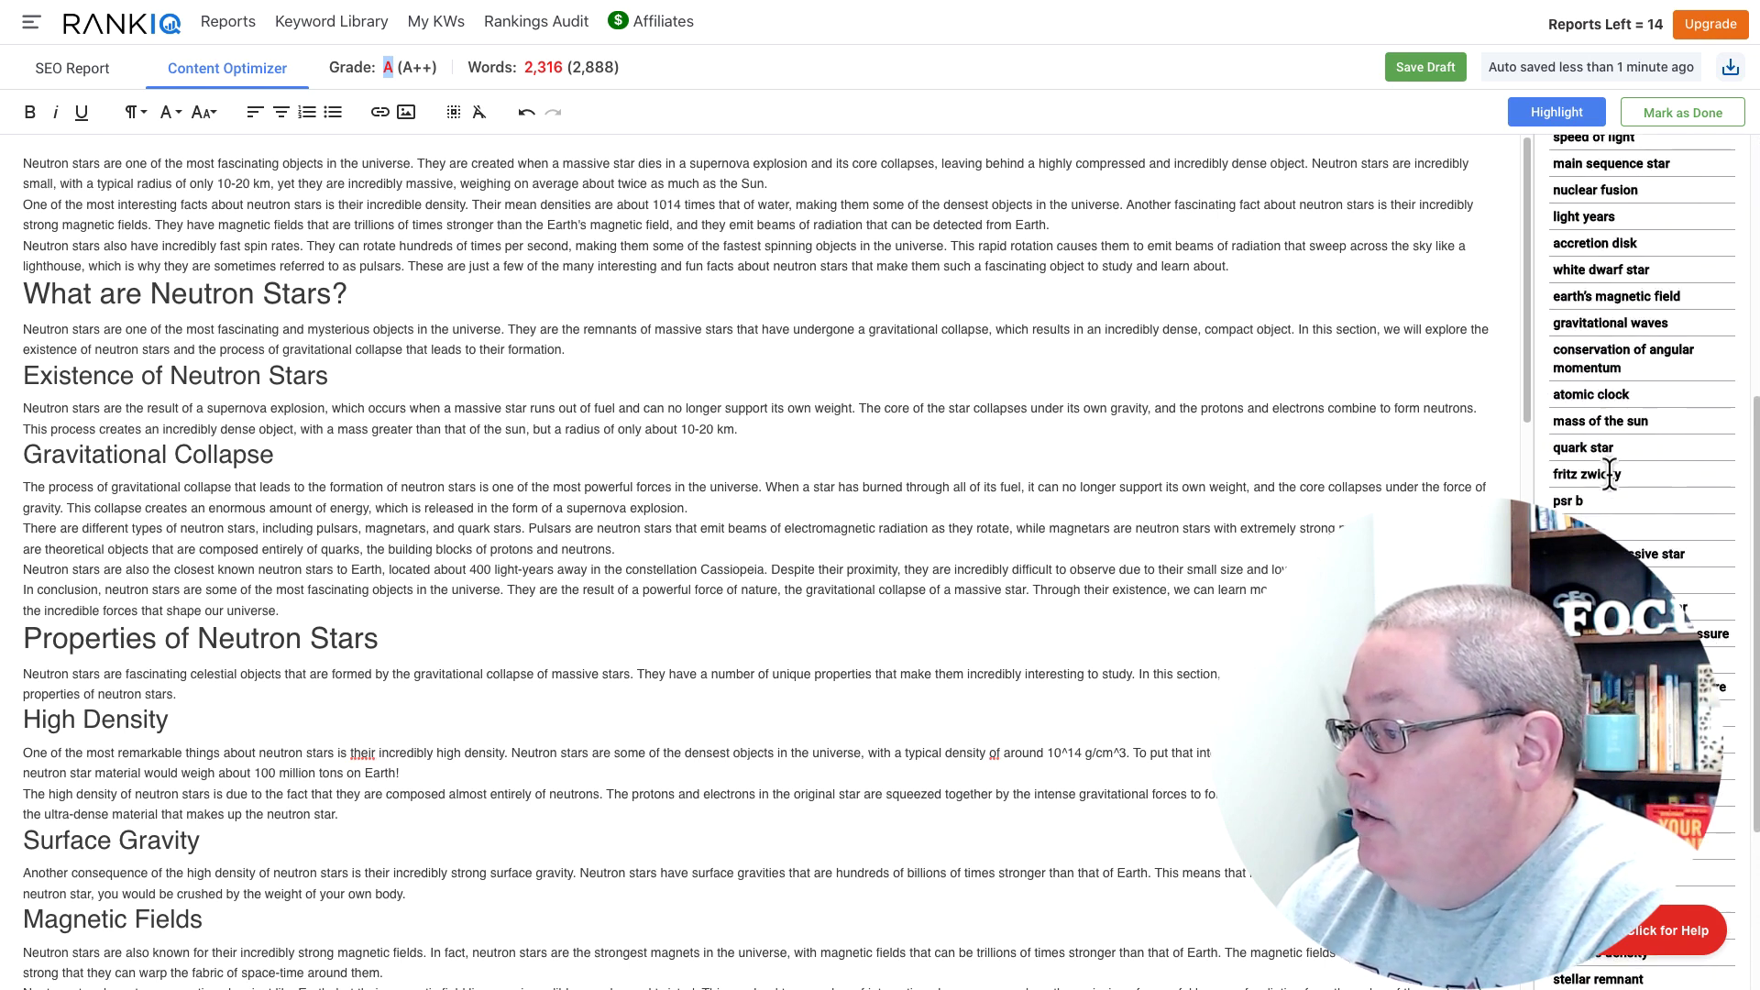
{"action": "scroll", "coordinate": [1611, 475], "scroll_direction": "down", "scroll_amount": 3}
{"action": "scroll", "coordinate": [1611, 475], "scroll_direction": "up", "scroll_amount": 4}
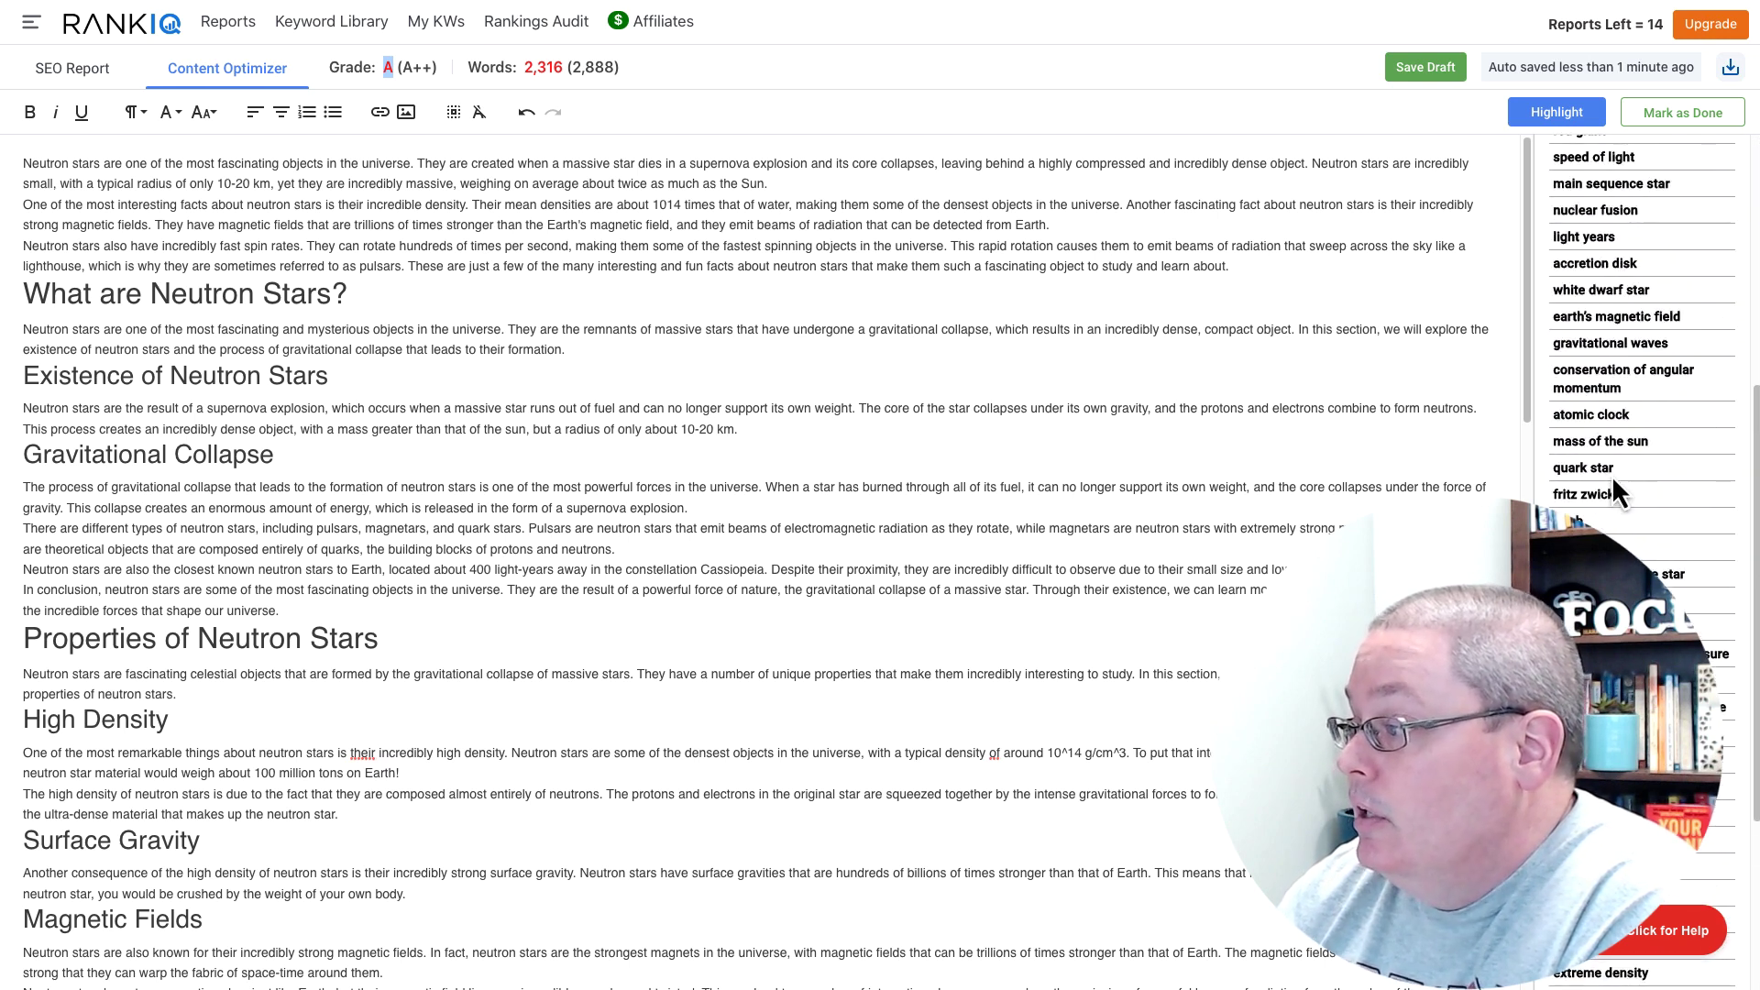
{"action": "scroll", "coordinate": [1611, 475], "scroll_direction": "up", "scroll_amount": 6}
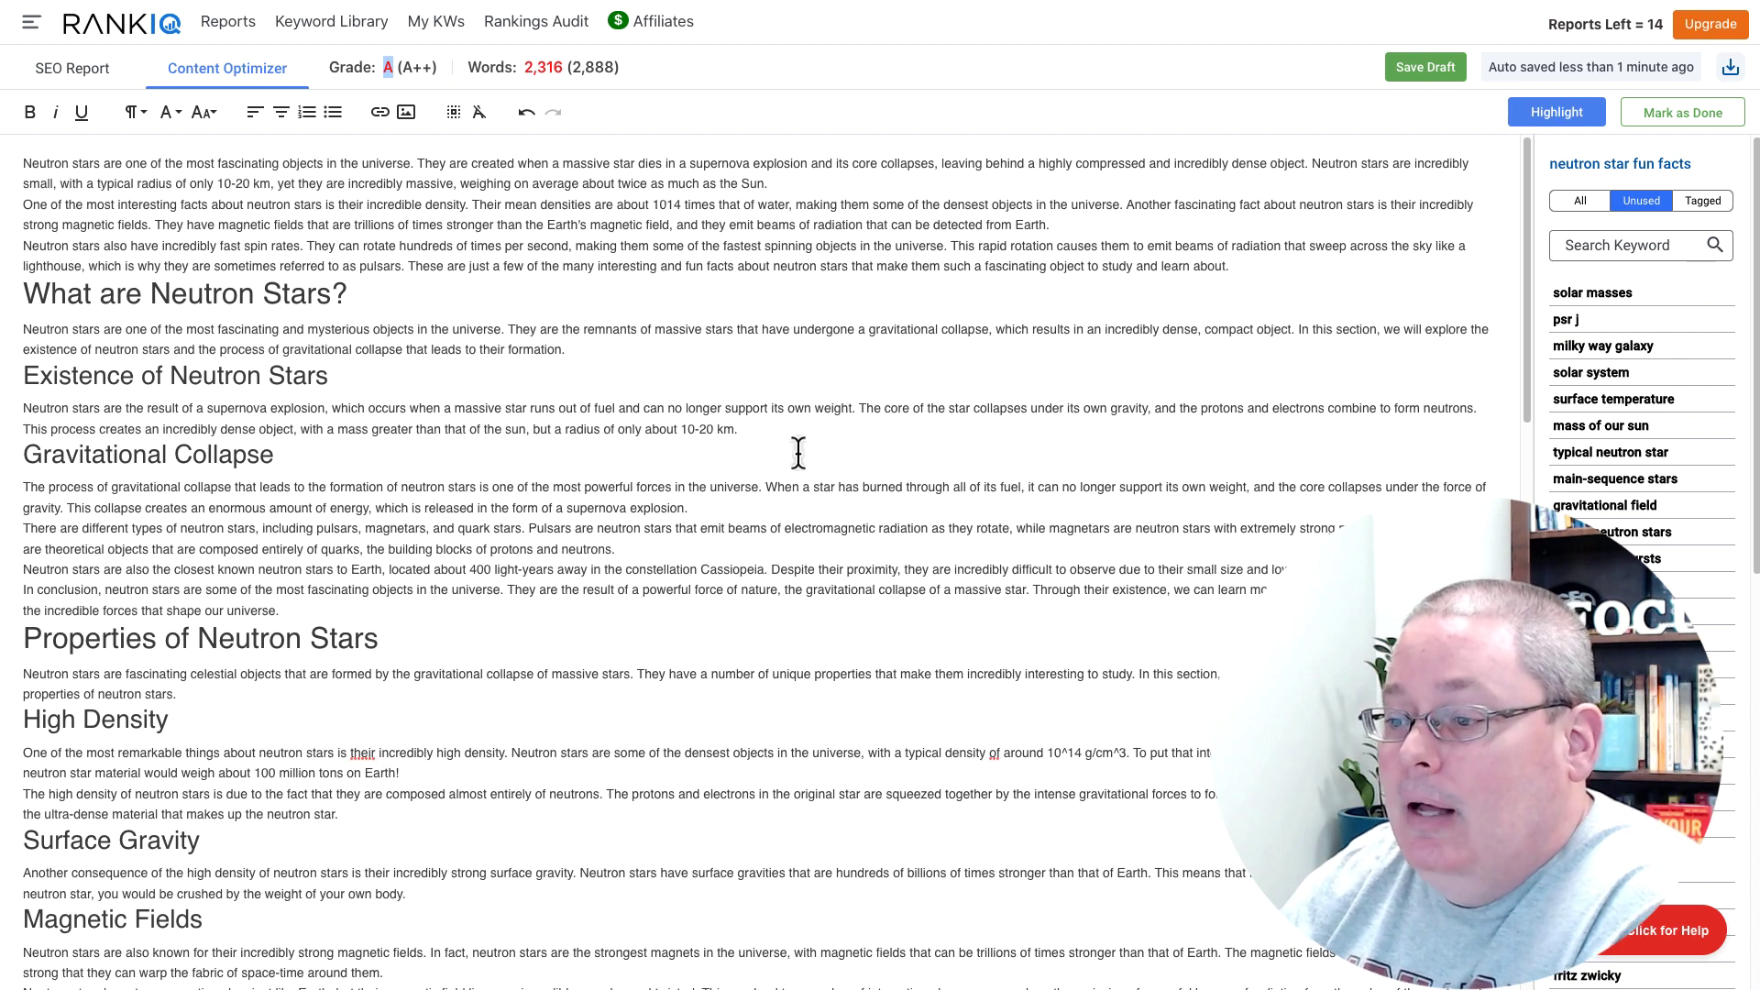
{"action": "scroll", "coordinate": [534, 559], "scroll_direction": "down", "scroll_amount": 15}
{"action": "scroll", "coordinate": [535, 559], "scroll_direction": "down", "scroll_amount": 7}
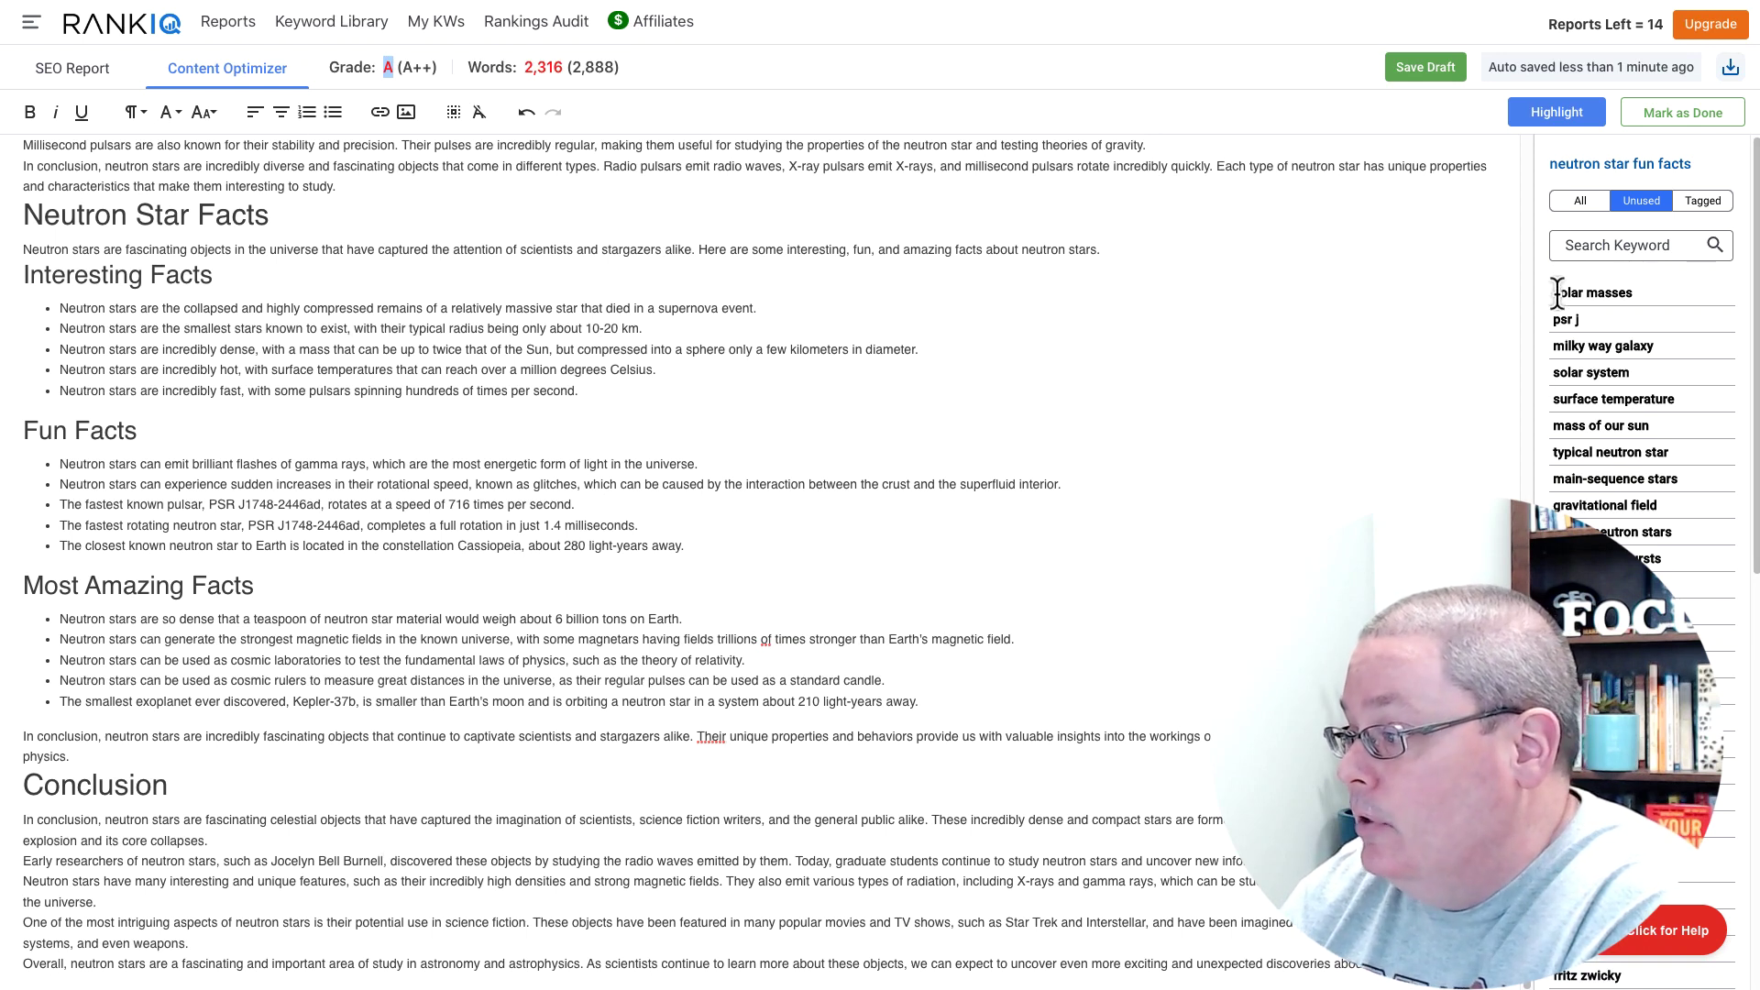
Step: Copy RankIQ's unused neutron star keywords into the KoalaChat message box
{"action": "left_click_drag", "start_coordinate": [1555, 293], "coordinate": [1631, 401]}
{"action": "key", "text": "ctrl+Tab"}
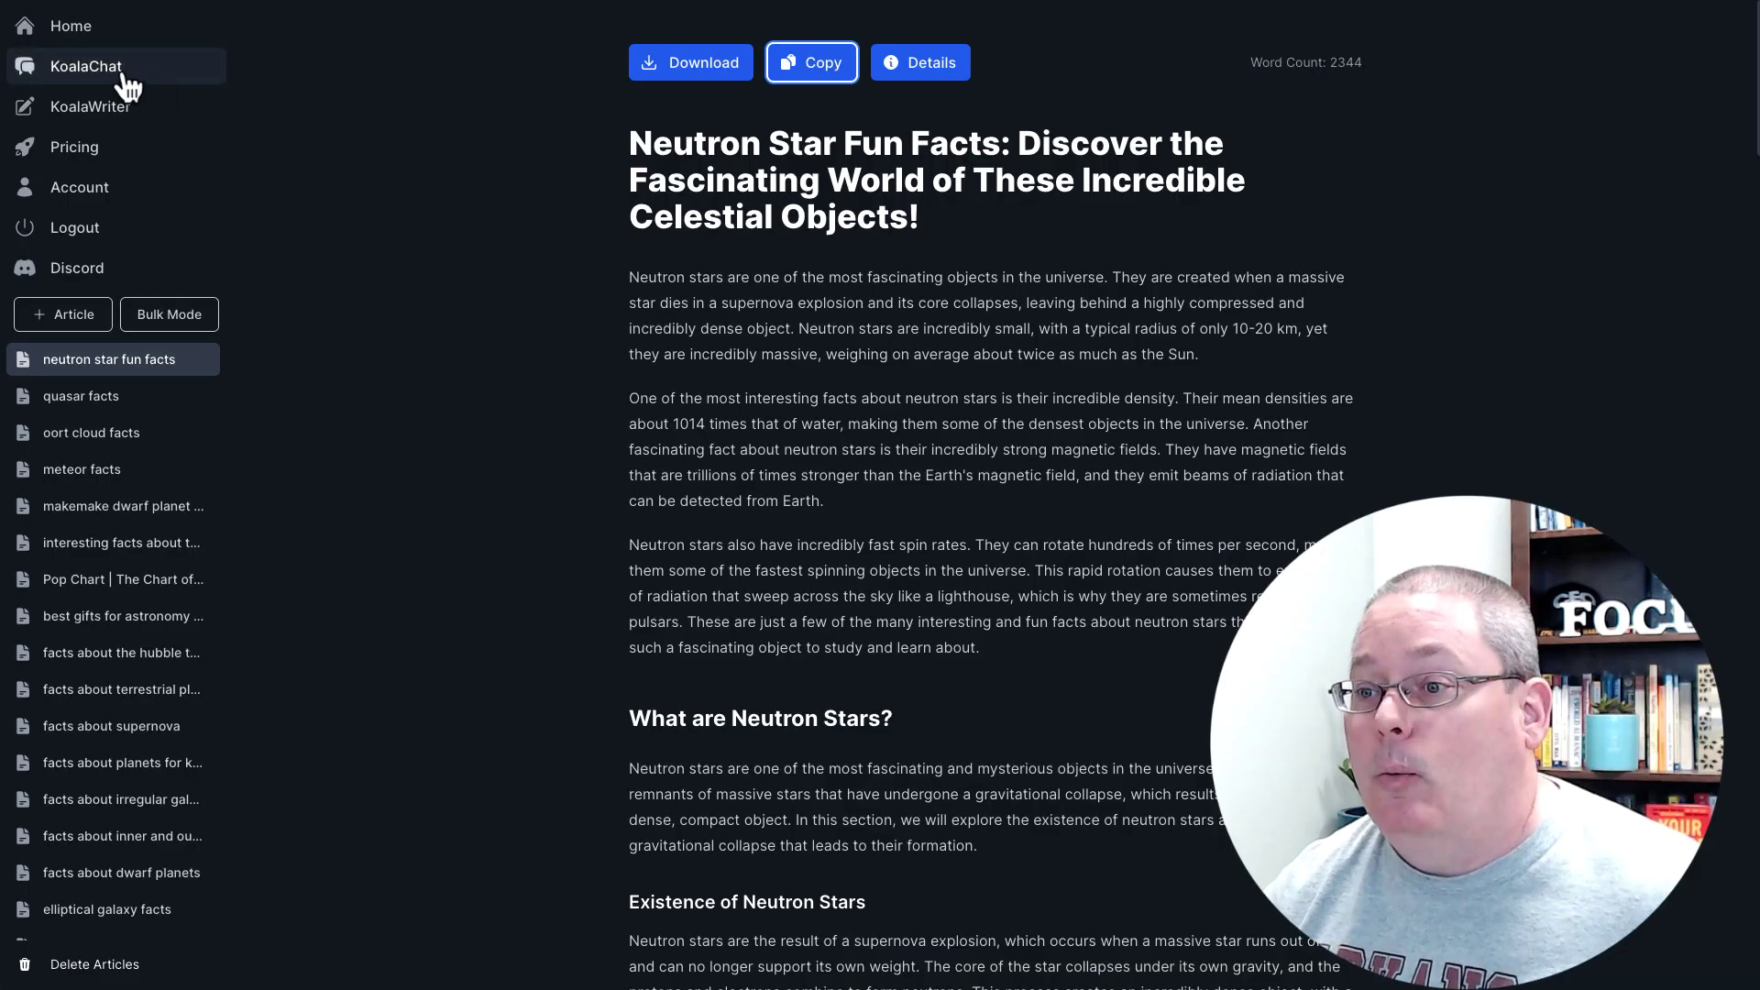
{"action": "left_click", "coordinate": [86, 66]}
{"action": "left_click", "coordinate": [819, 433]}
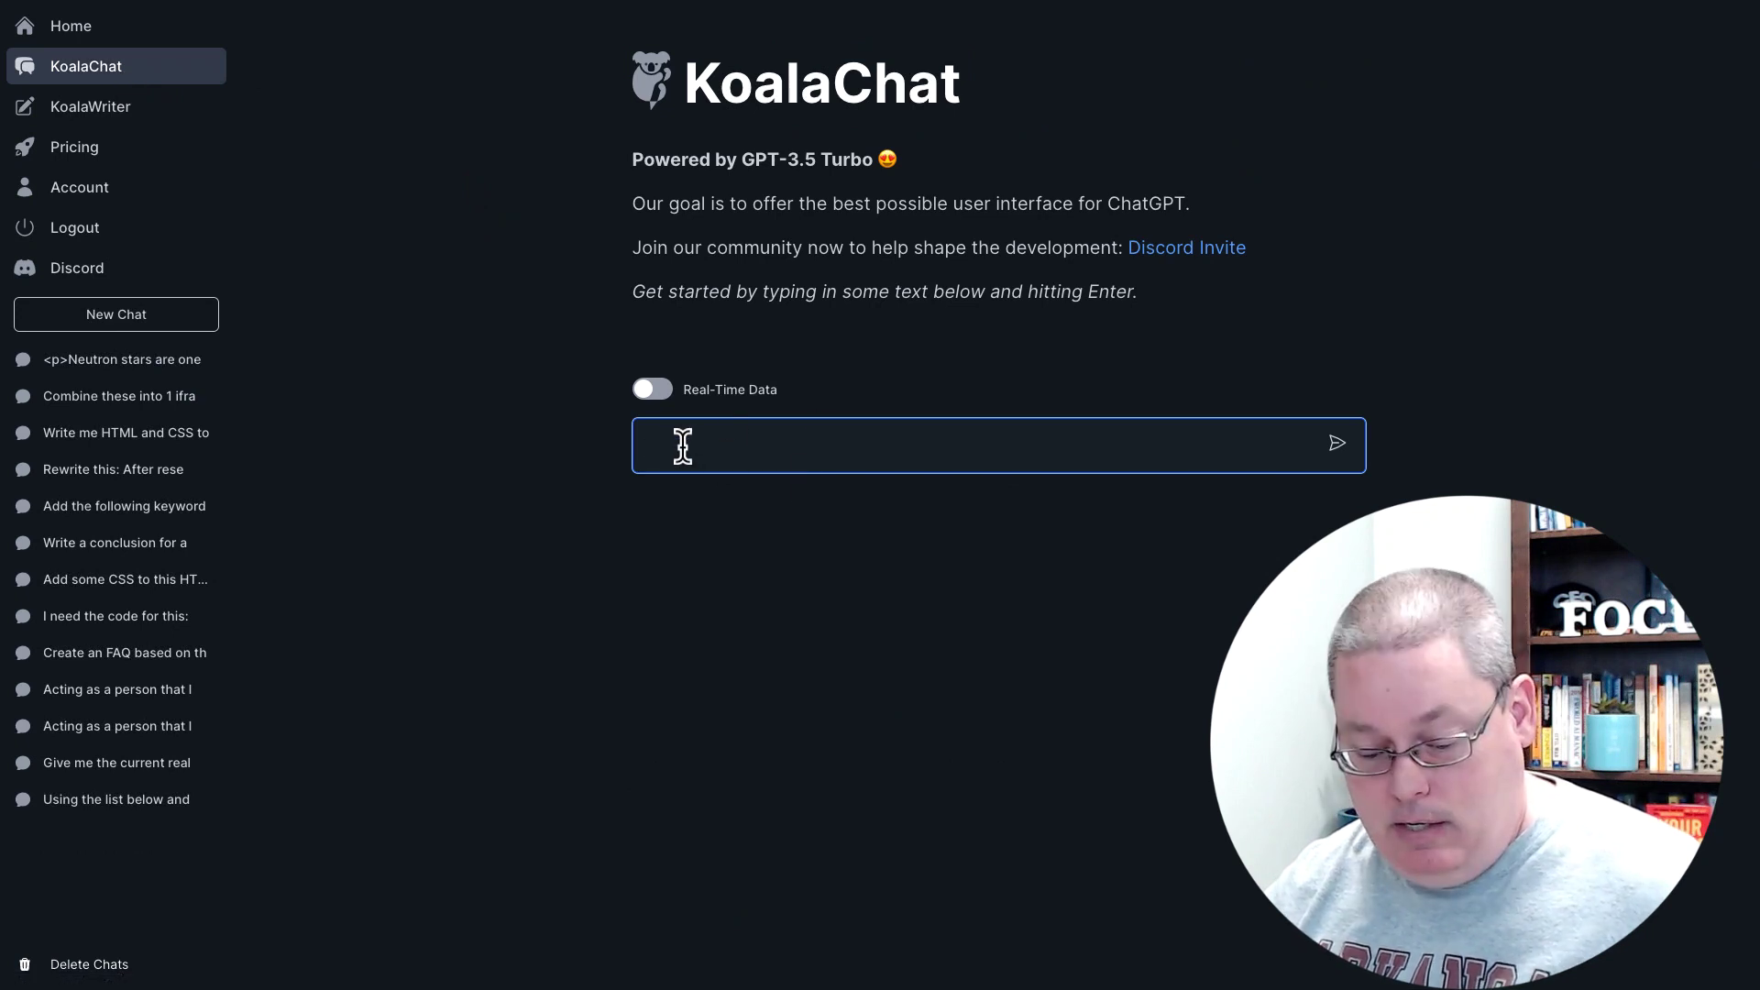
{"action": "key", "text": "ctrl+v"}
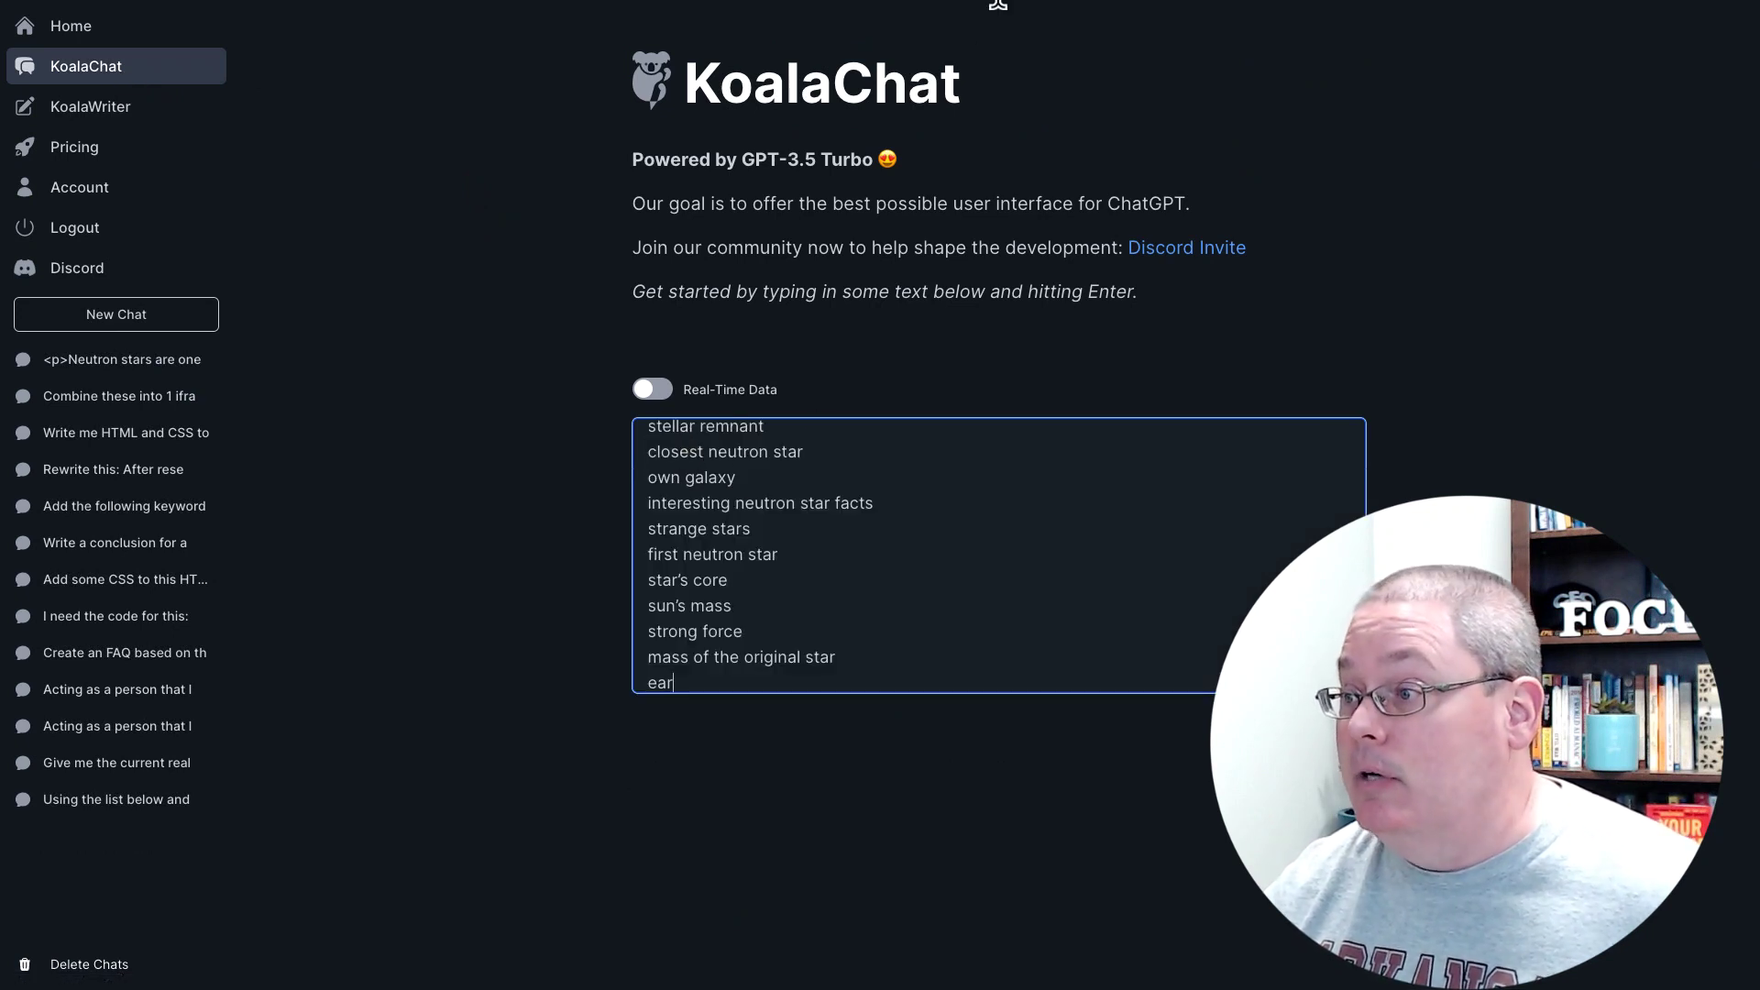
{"action": "key", "text": "shift+Return"}
{"action": "key", "text": "shift+Return"}
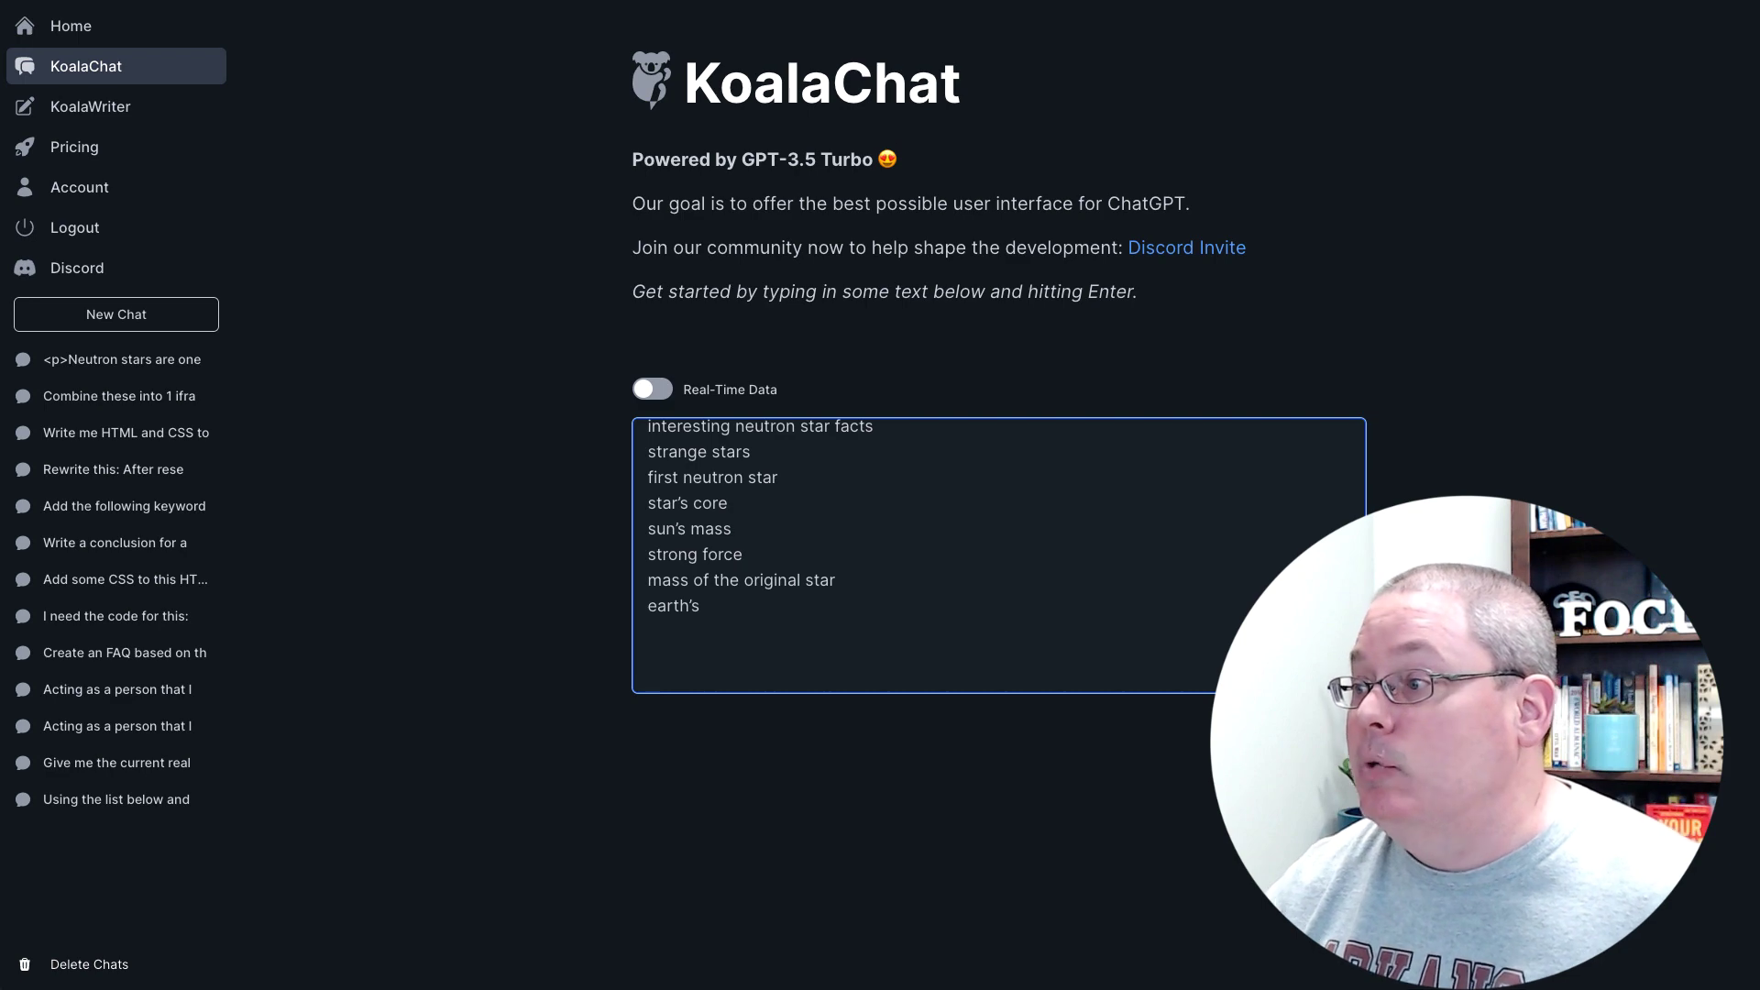
Step: Add RankIQ's Conclusion text below the keywords and send the rewrite request
{"action": "key", "text": "alt+Tab"}
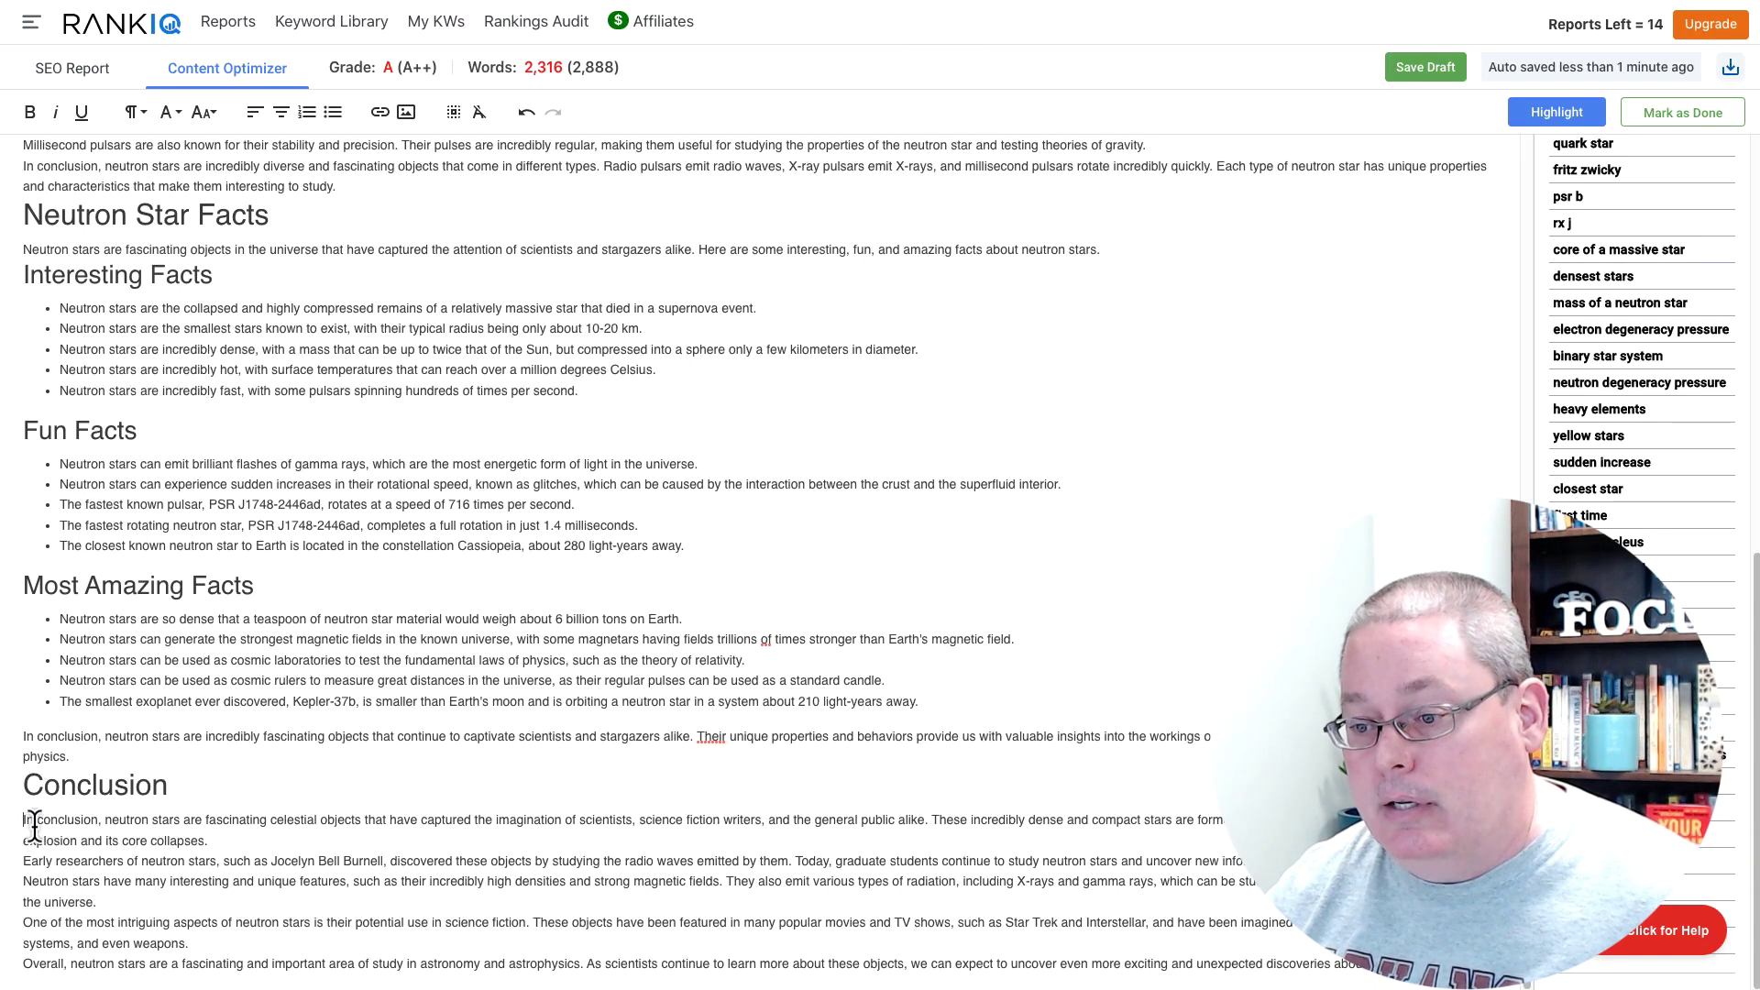
{"action": "left_click_drag", "start_coordinate": [34, 825], "coordinate": [1357, 964]}
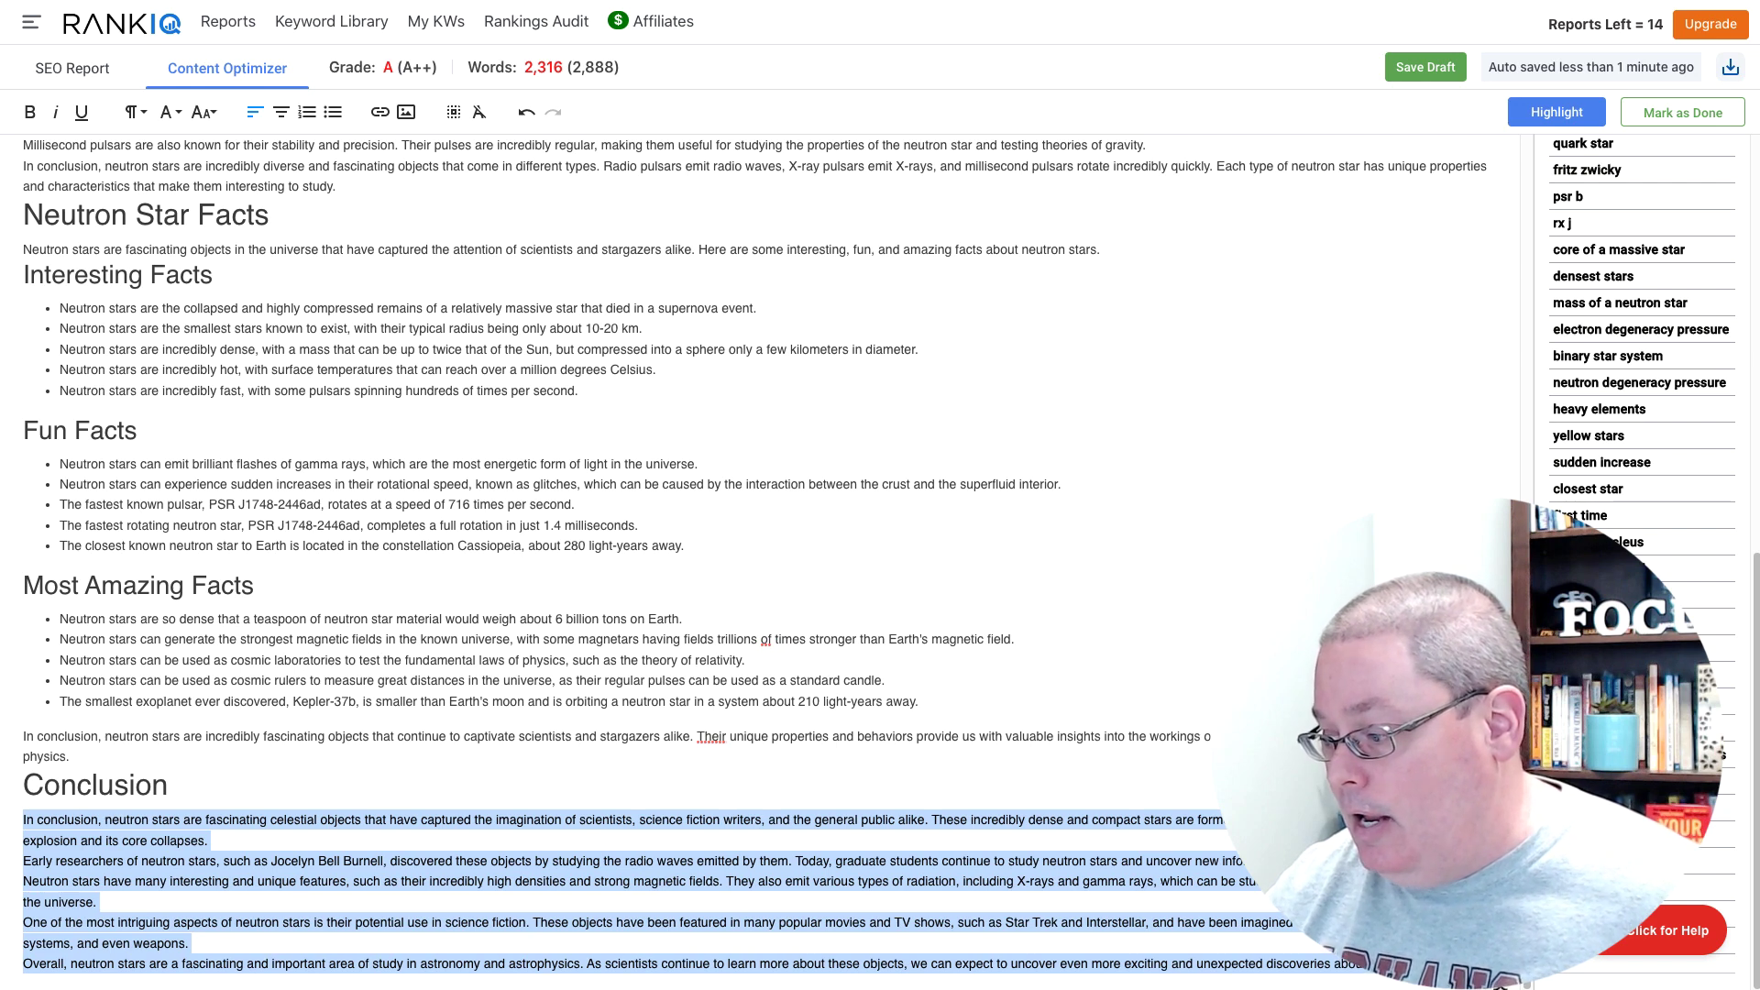
{"action": "key", "text": "alt+Tab"}
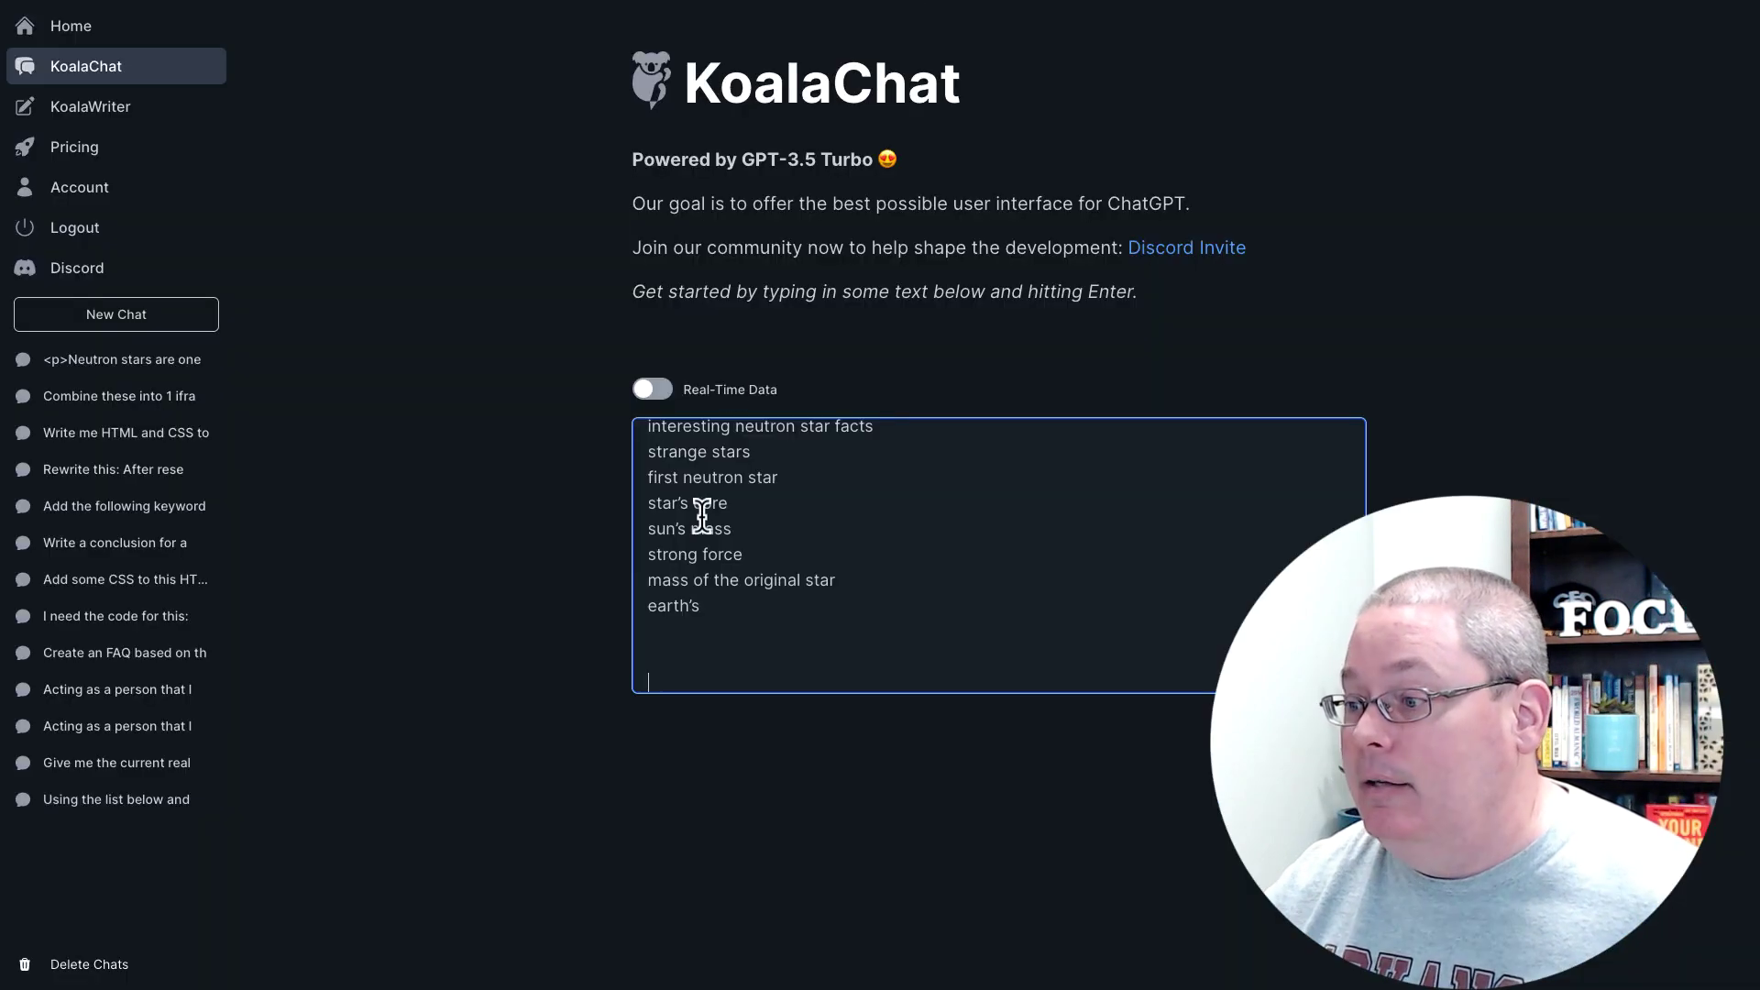
{"action": "key", "text": "ctrl+v"}
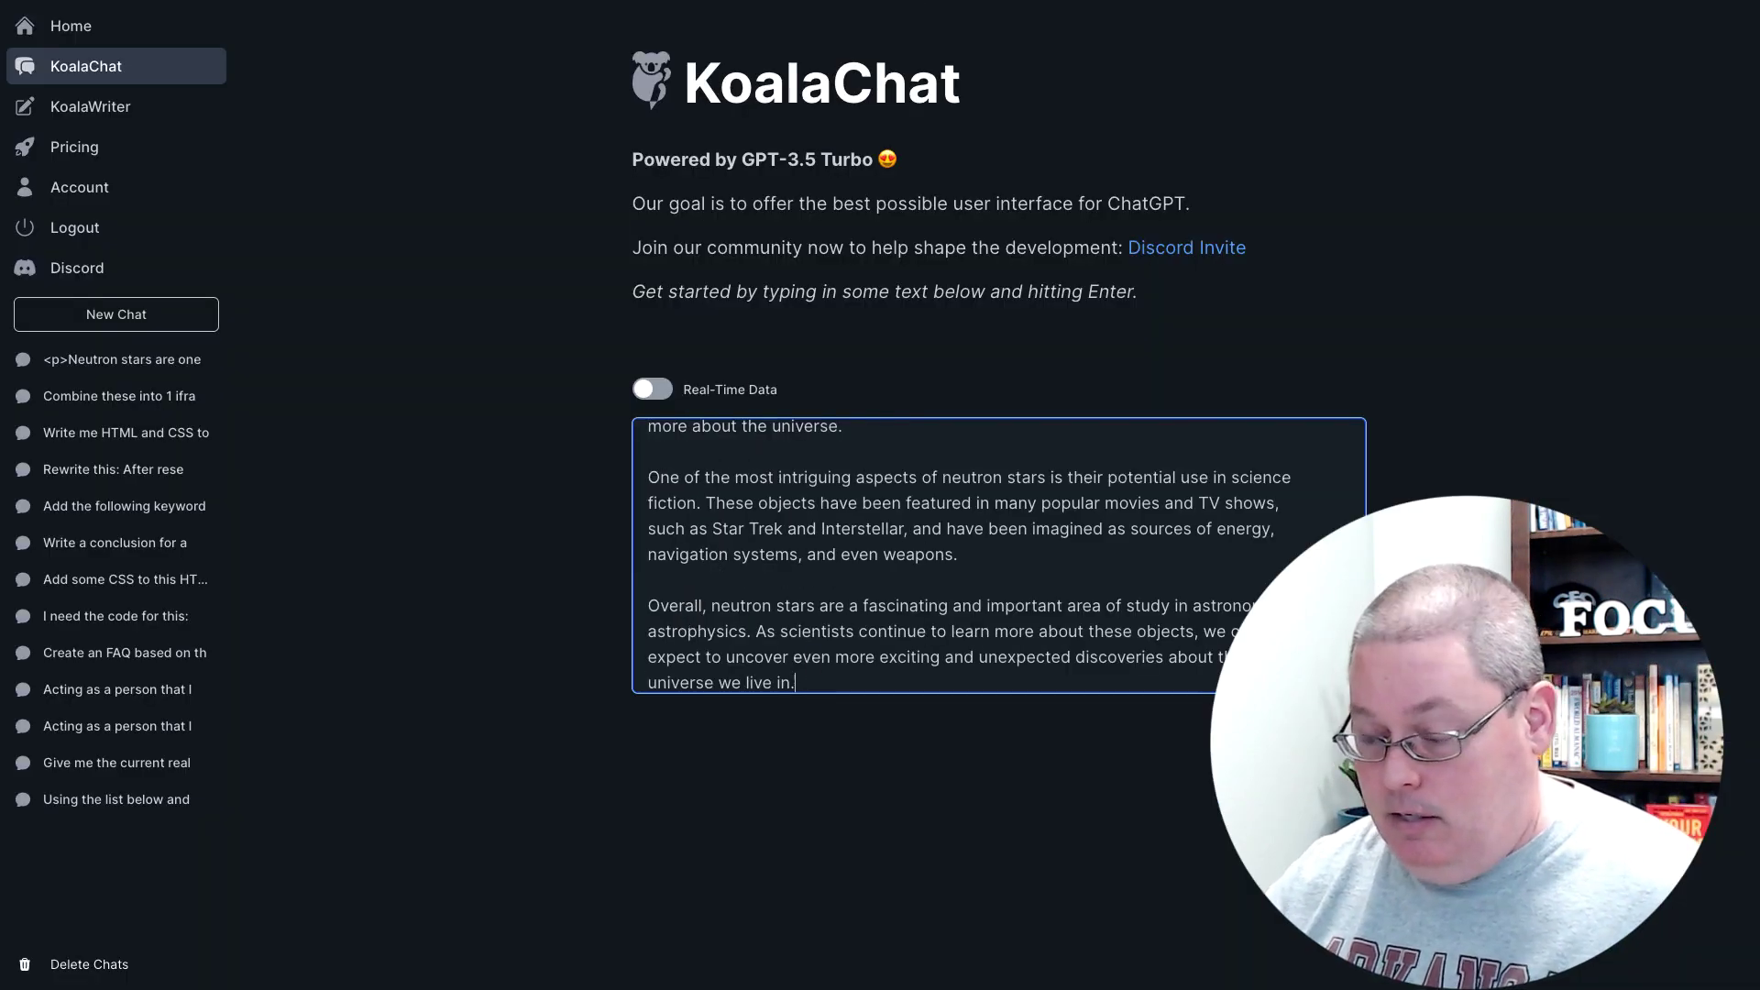
{"action": "key", "text": "shift+Return"}
{"action": "key", "text": "shift+Return"}
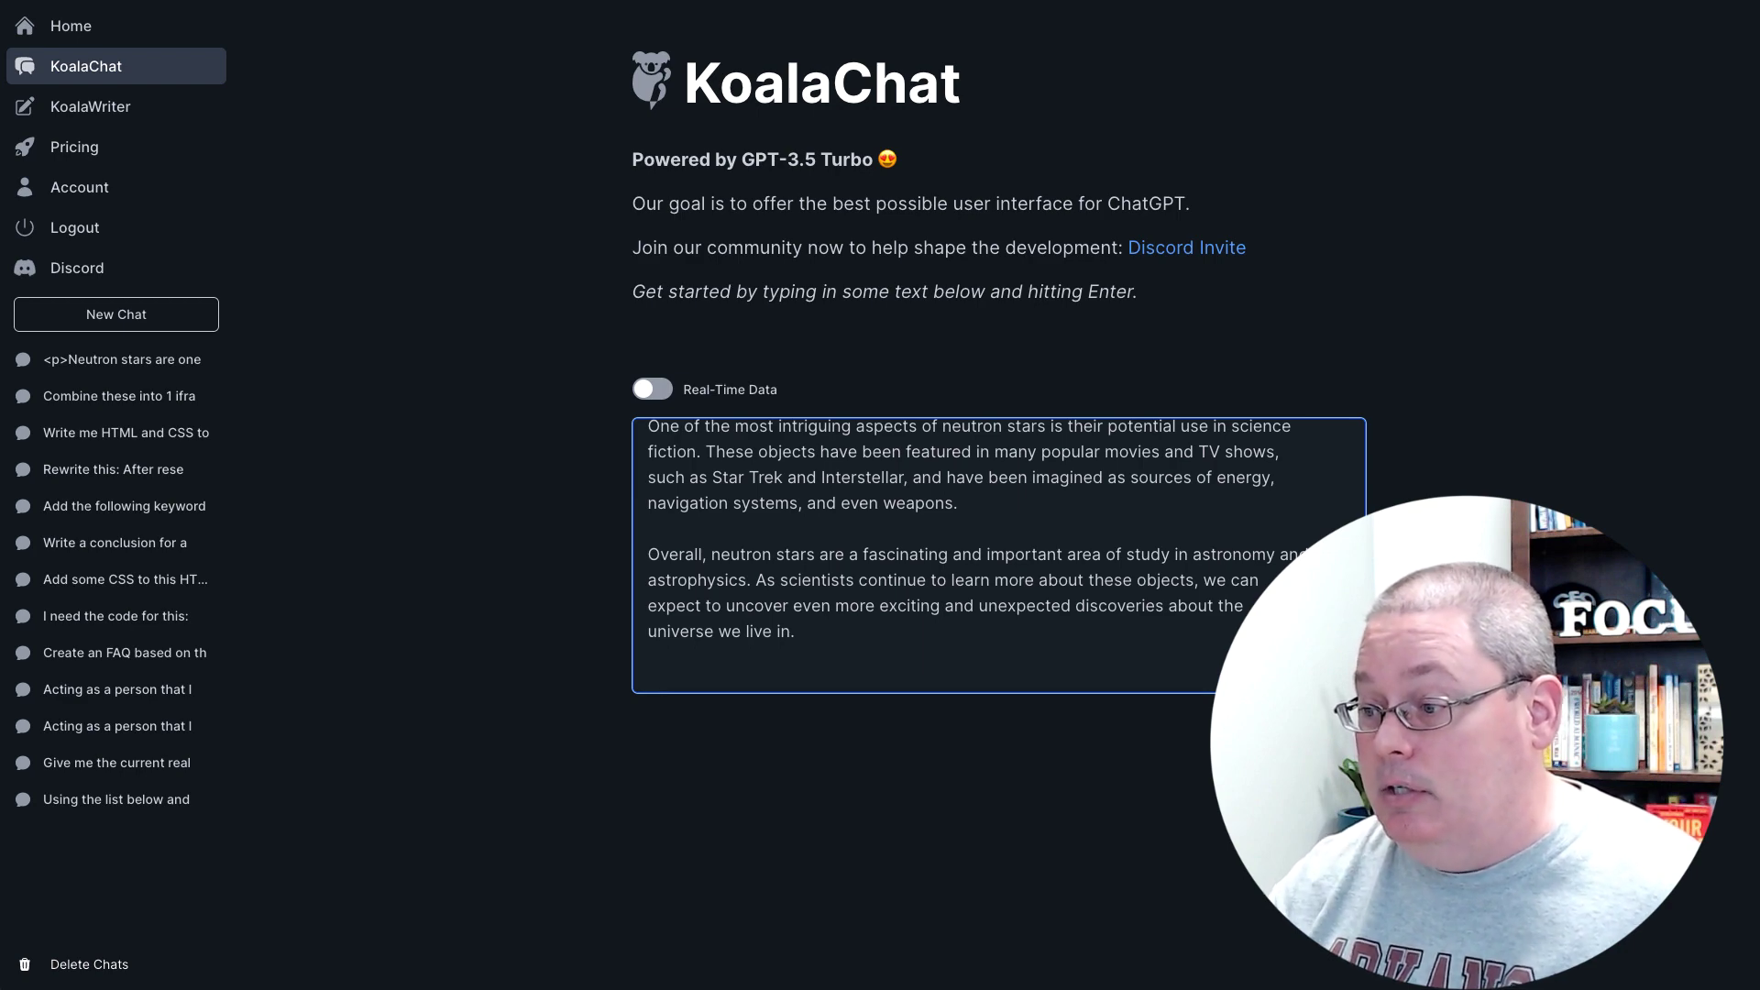
{"action": "scroll", "coordinate": [814, 668], "scroll_direction": "up", "scroll_amount": 15}
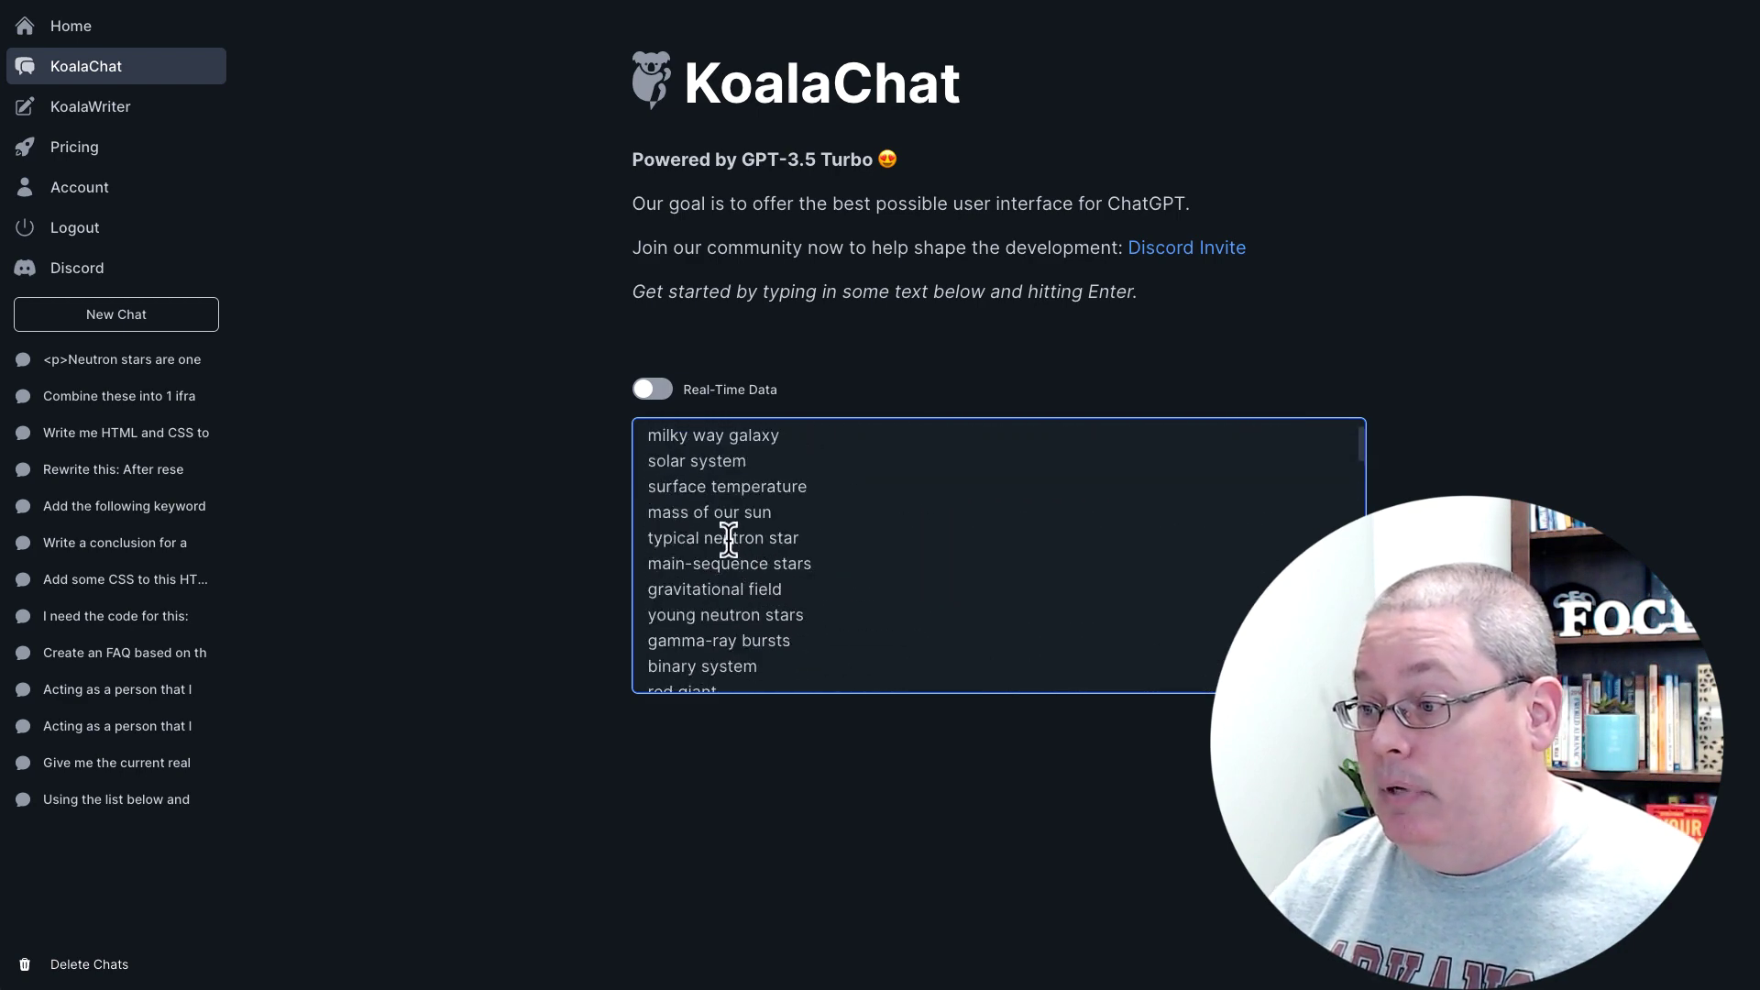
{"action": "scroll", "coordinate": [814, 507], "scroll_direction": "up", "scroll_amount": 1}
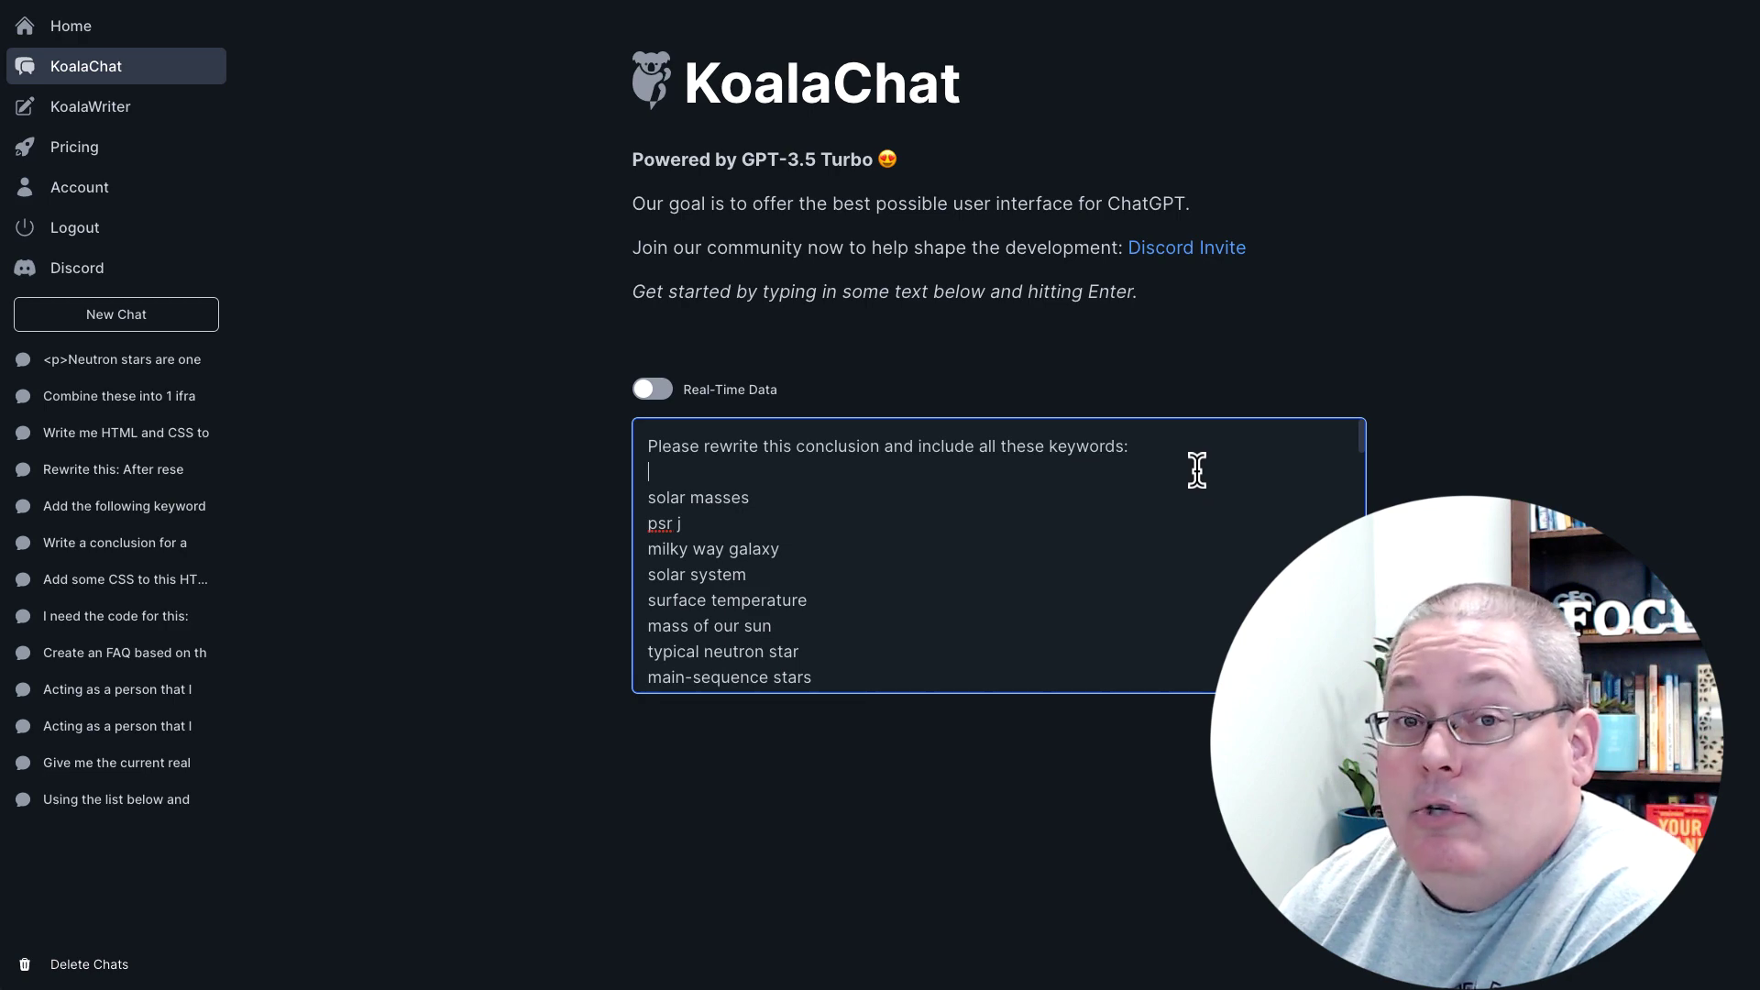
{"action": "key", "text": "Return"}
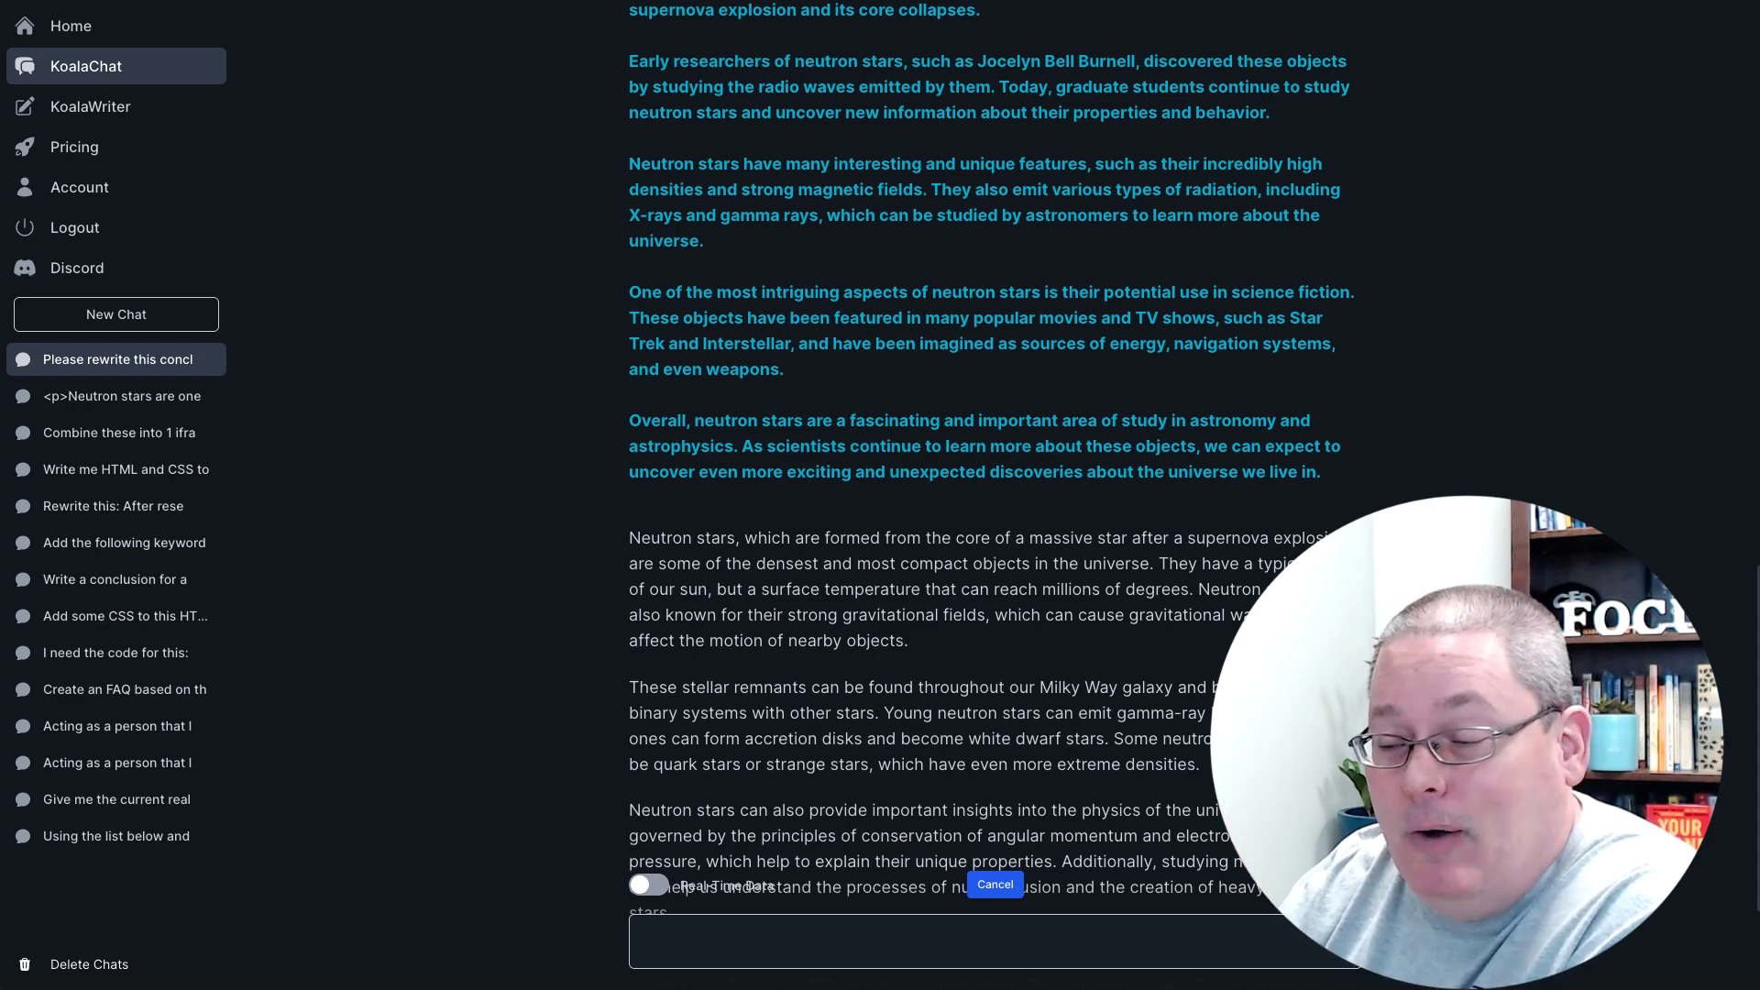
Step: Copy KoalaChat's finished five-paragraph conclusion ending with the 'Overall' summary
{"action": "left_click", "coordinate": [1345, 194]}
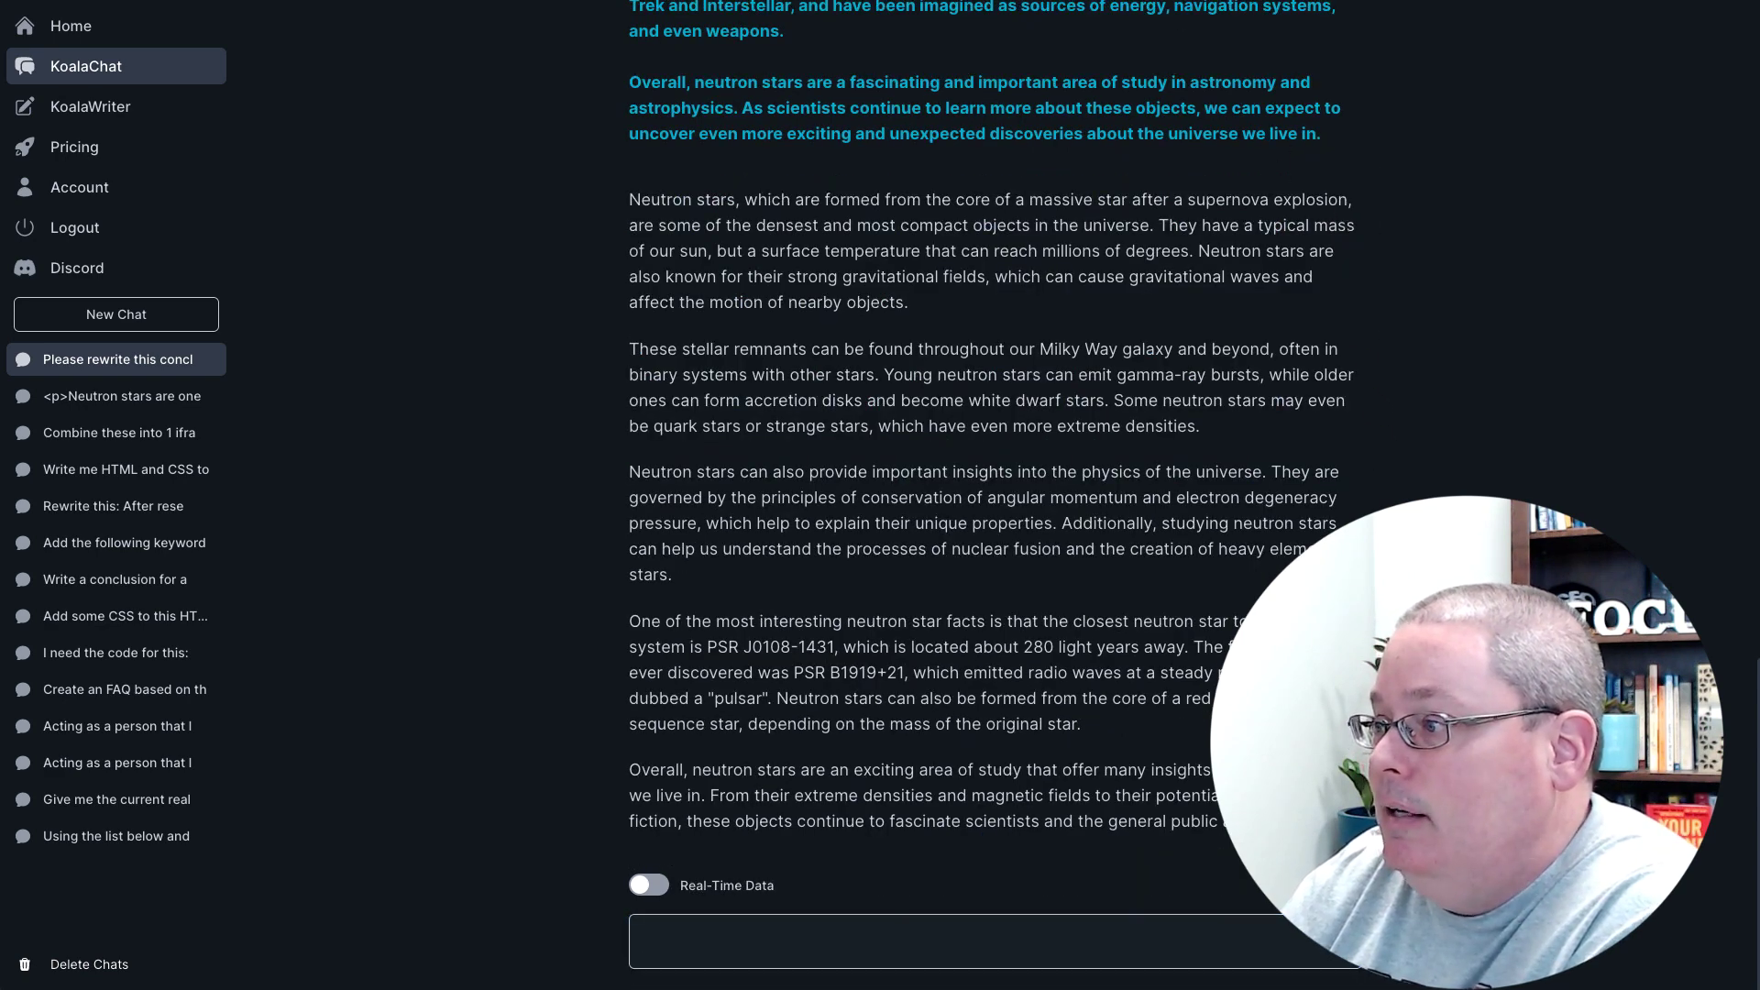
Step: Replace the old Conclusion with the rewrite, joined to 'In conclusion,' with lowercase 'neutron'
{"action": "key", "text": "alt+Tab"}
{"action": "left_click", "coordinate": [246, 837]}
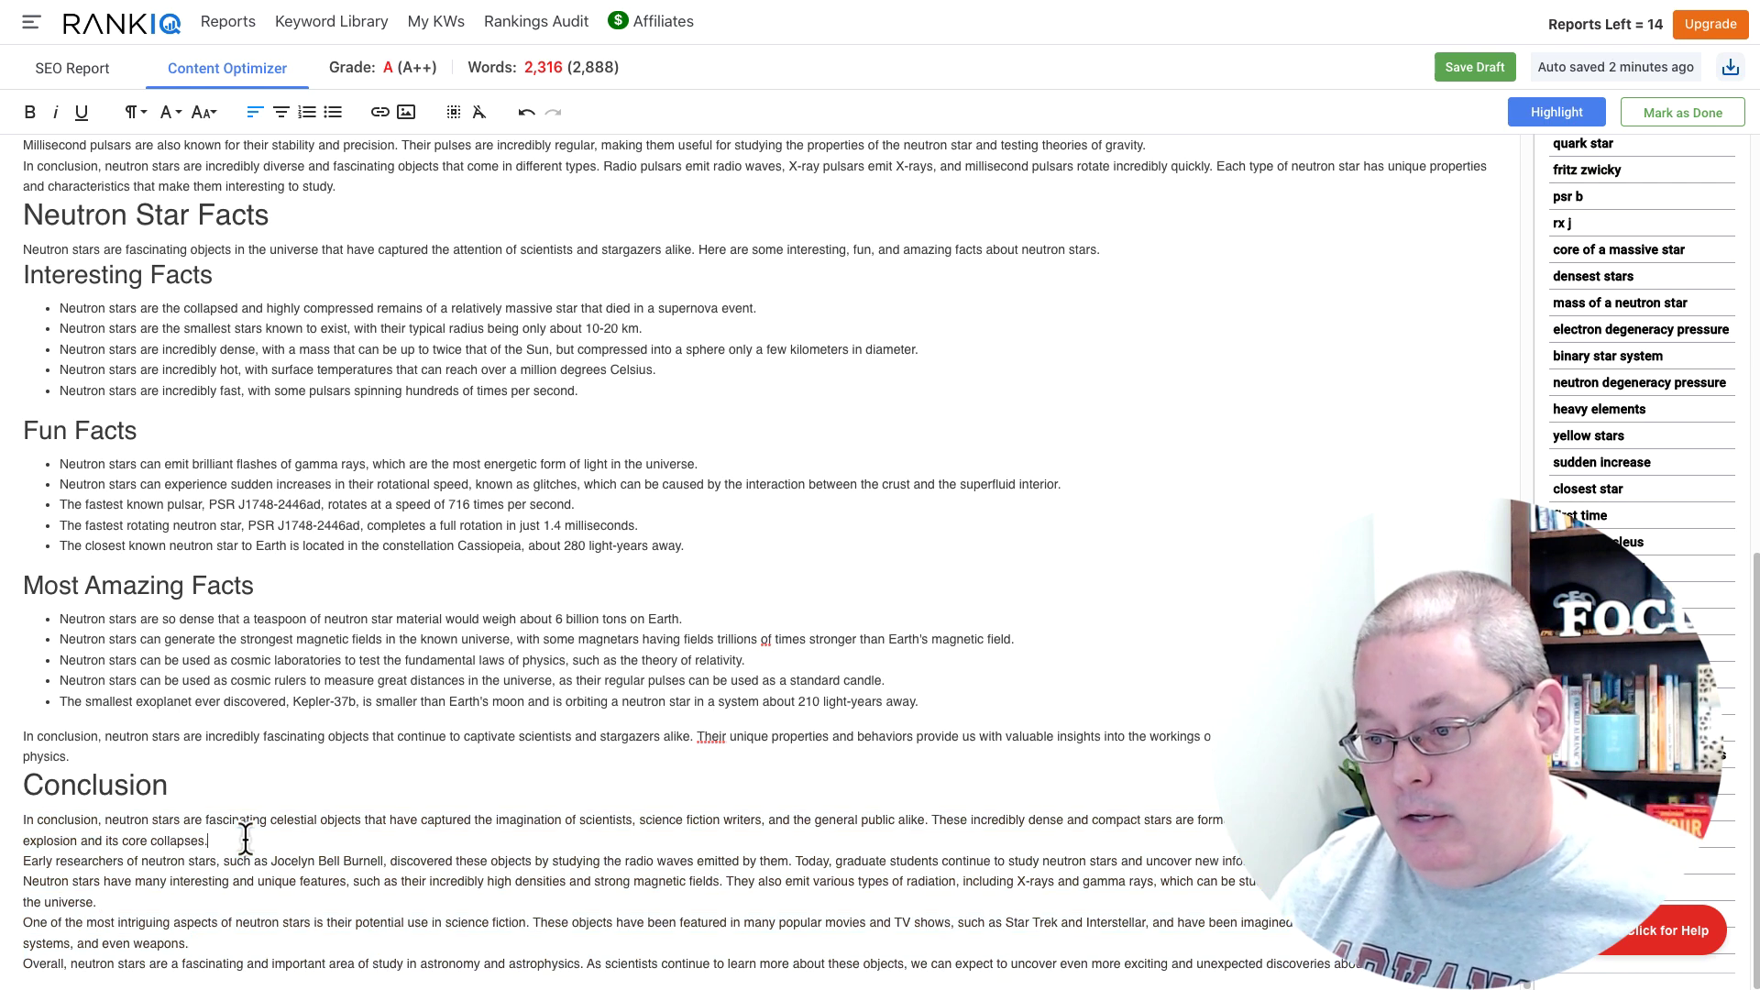
{"action": "left_click_drag", "start_coordinate": [107, 822], "coordinate": [1545, 982]}
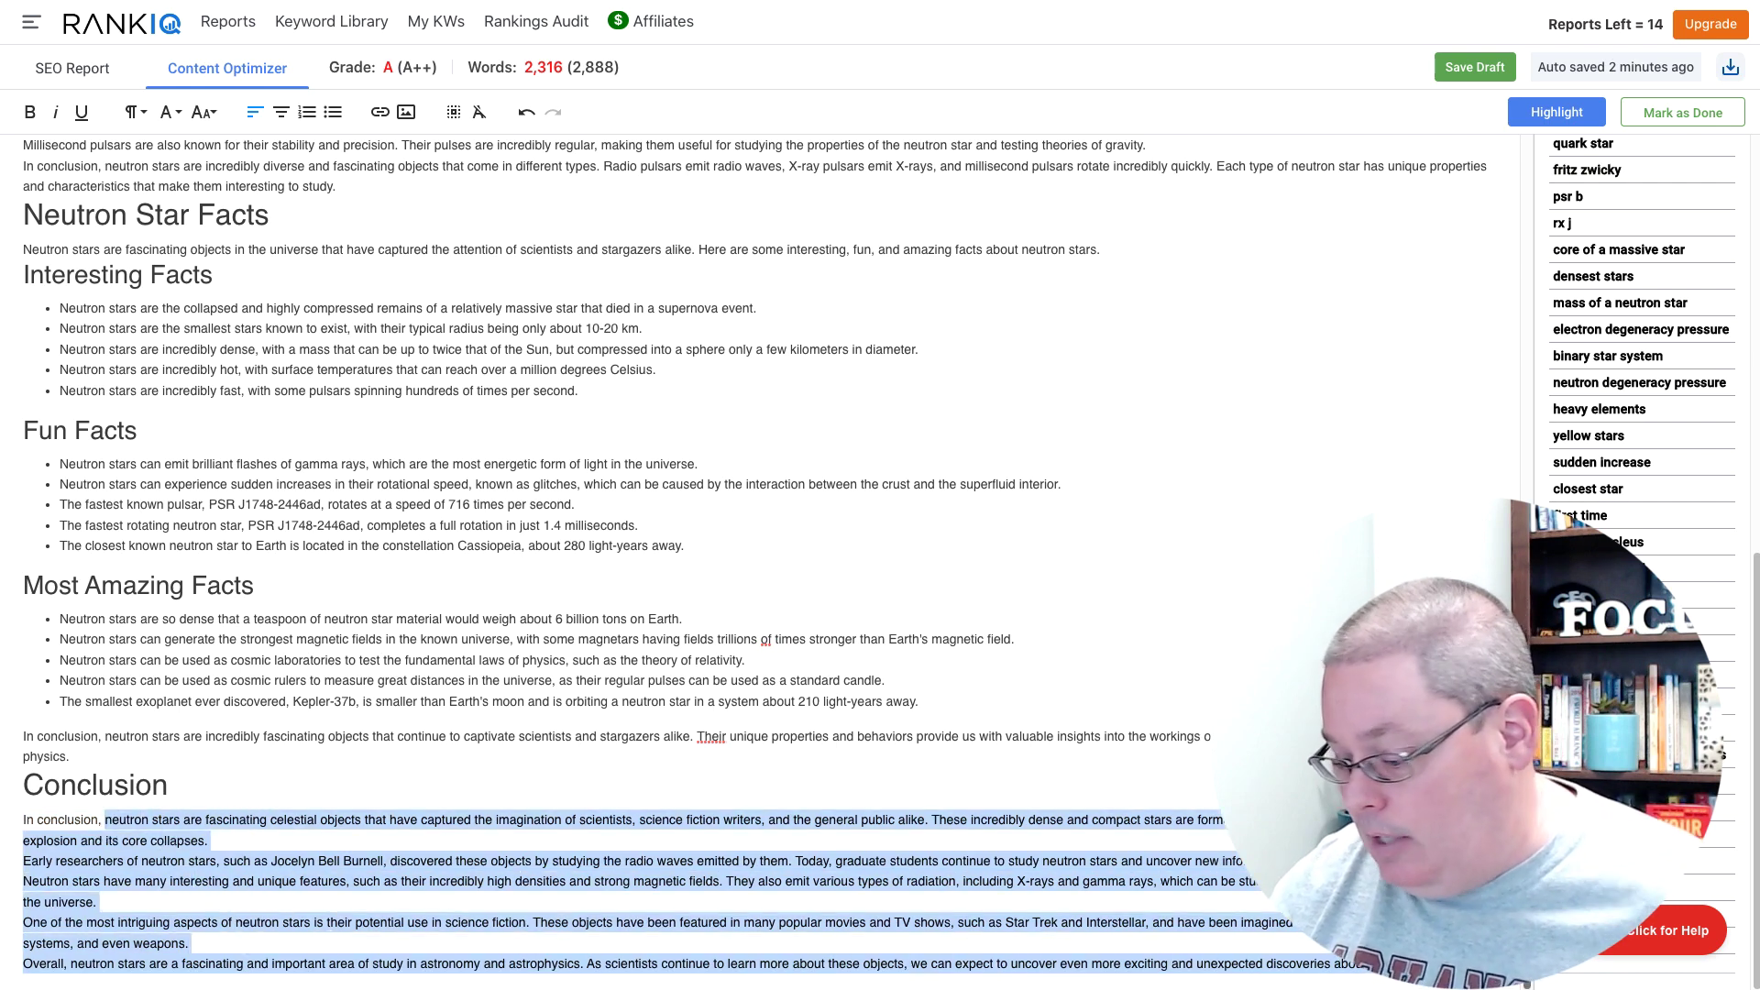
{"action": "key", "text": "ctrl+v"}
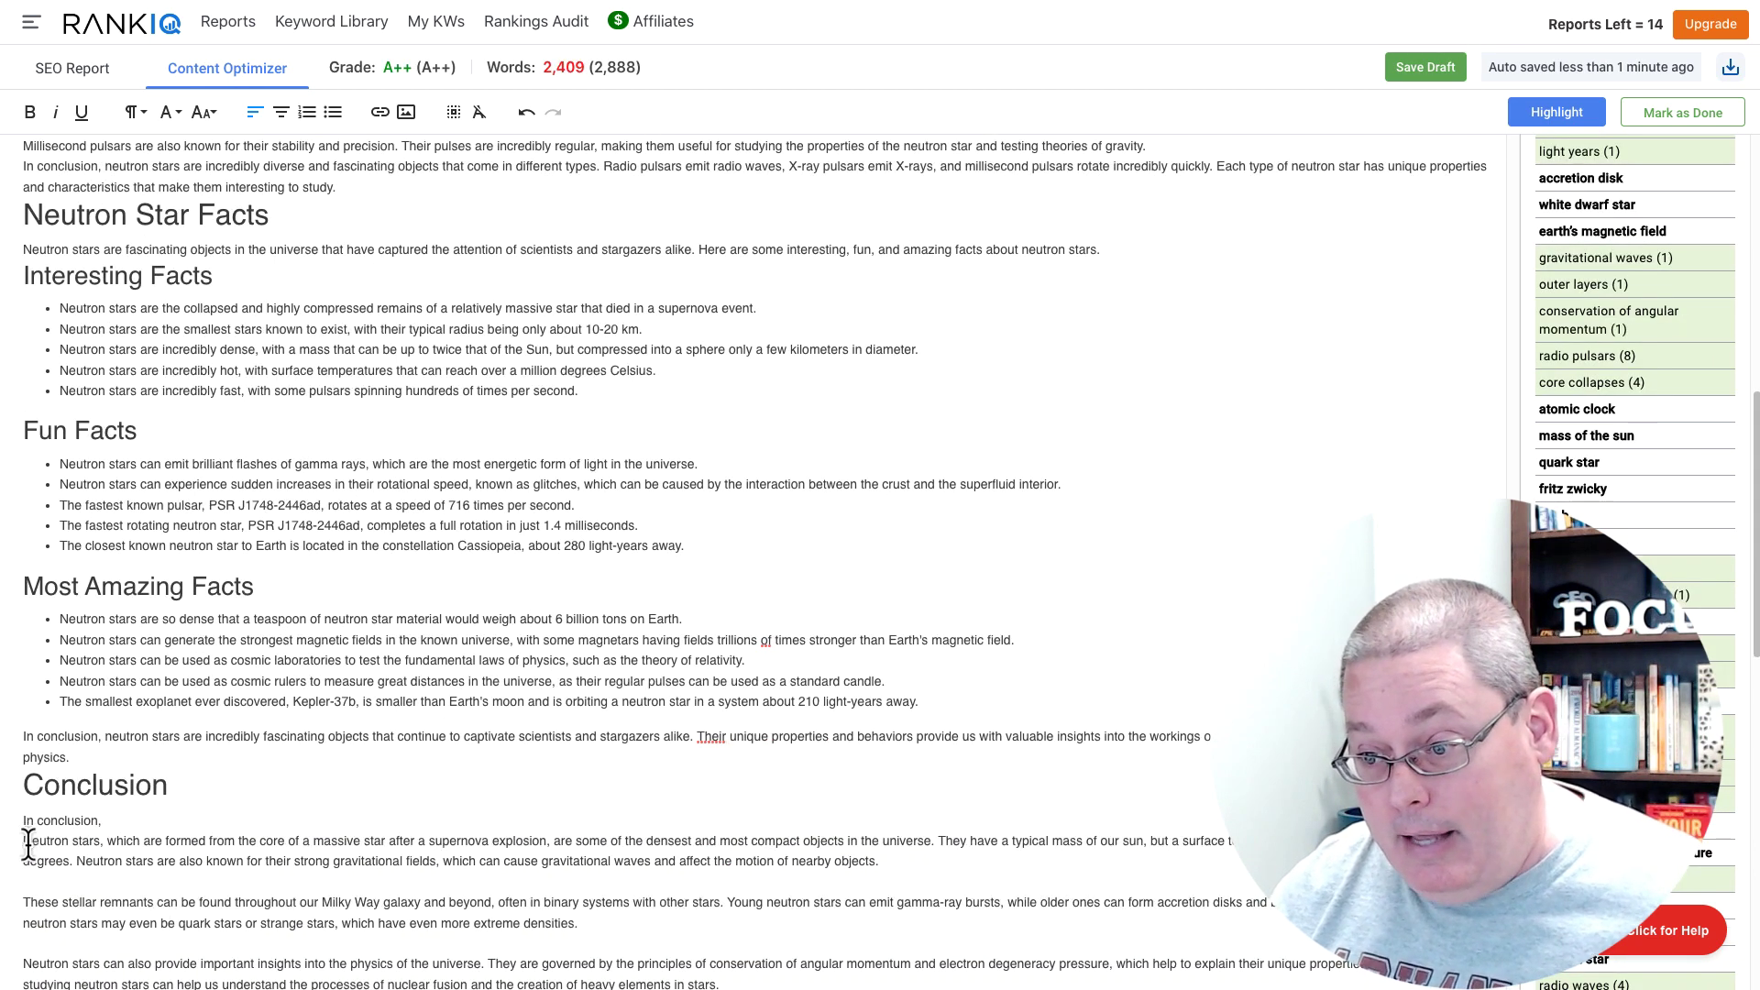
{"action": "left_click", "coordinate": [25, 842]}
{"action": "key", "text": "BackSpace"}
{"action": "key", "text": "Delete"}
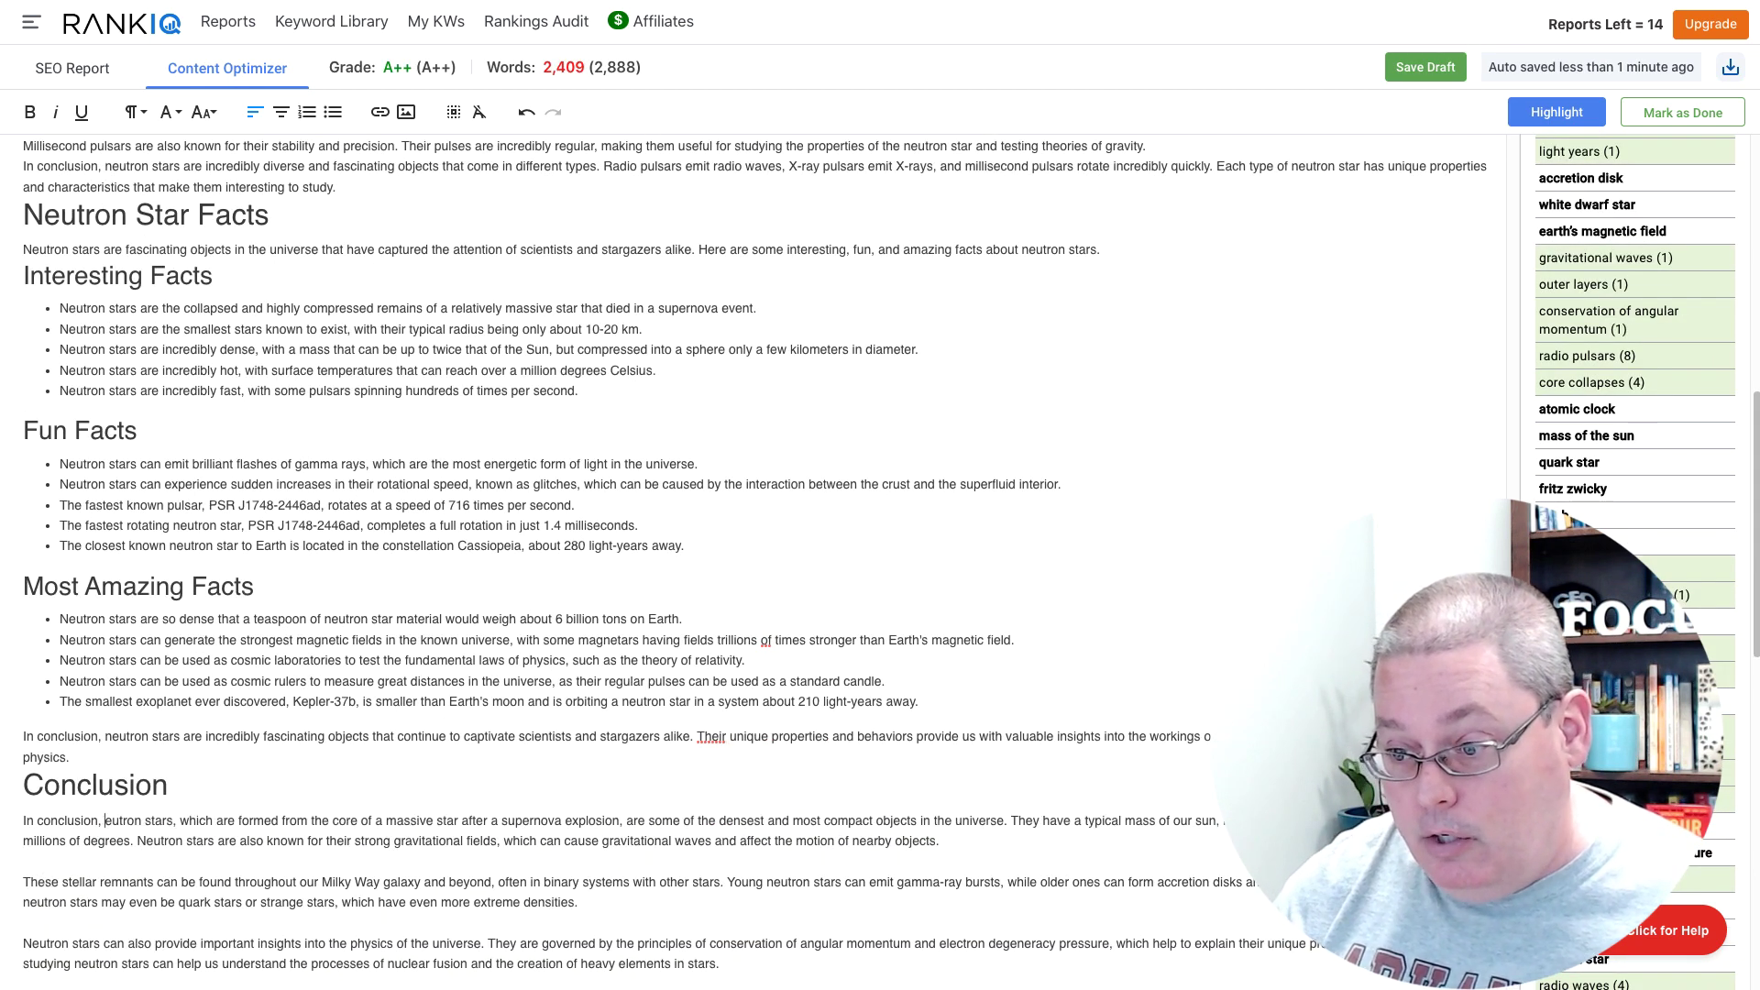
{"action": "type", "text": "n"}
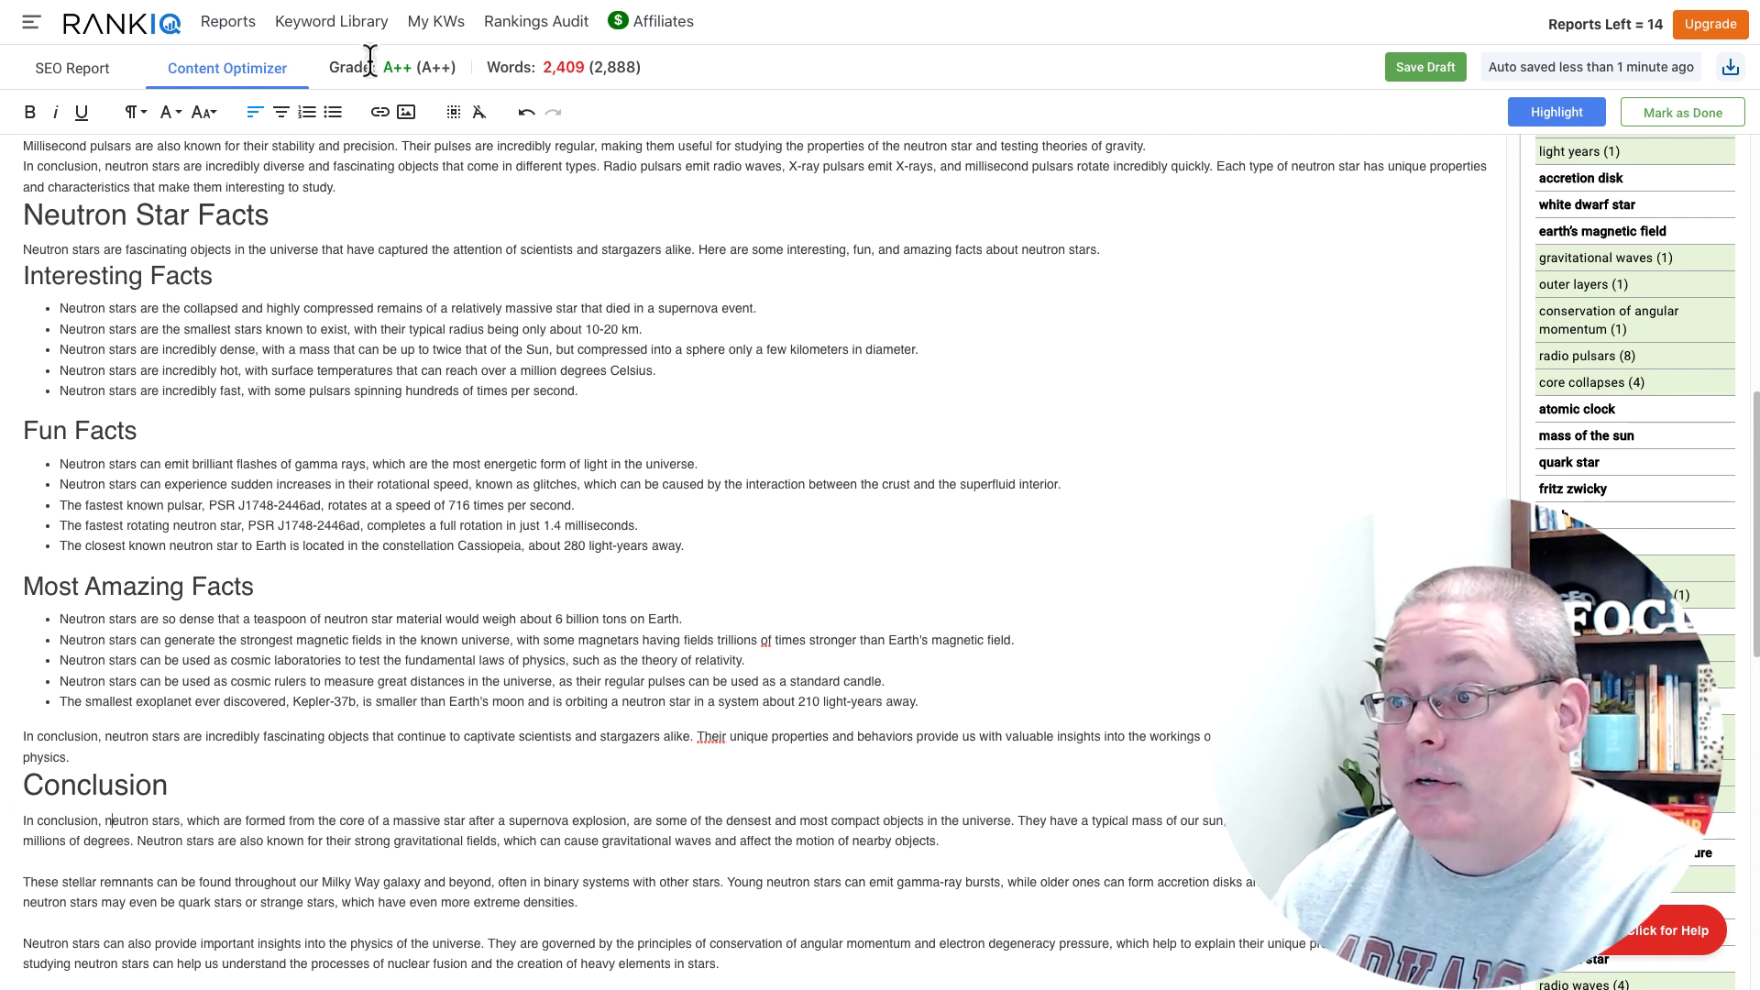
Step: Check the A++ grade, unused keywords and 2,409 word count, then copy the new Conclusion
{"action": "left_click_drag", "start_coordinate": [328, 67], "coordinate": [414, 70]}
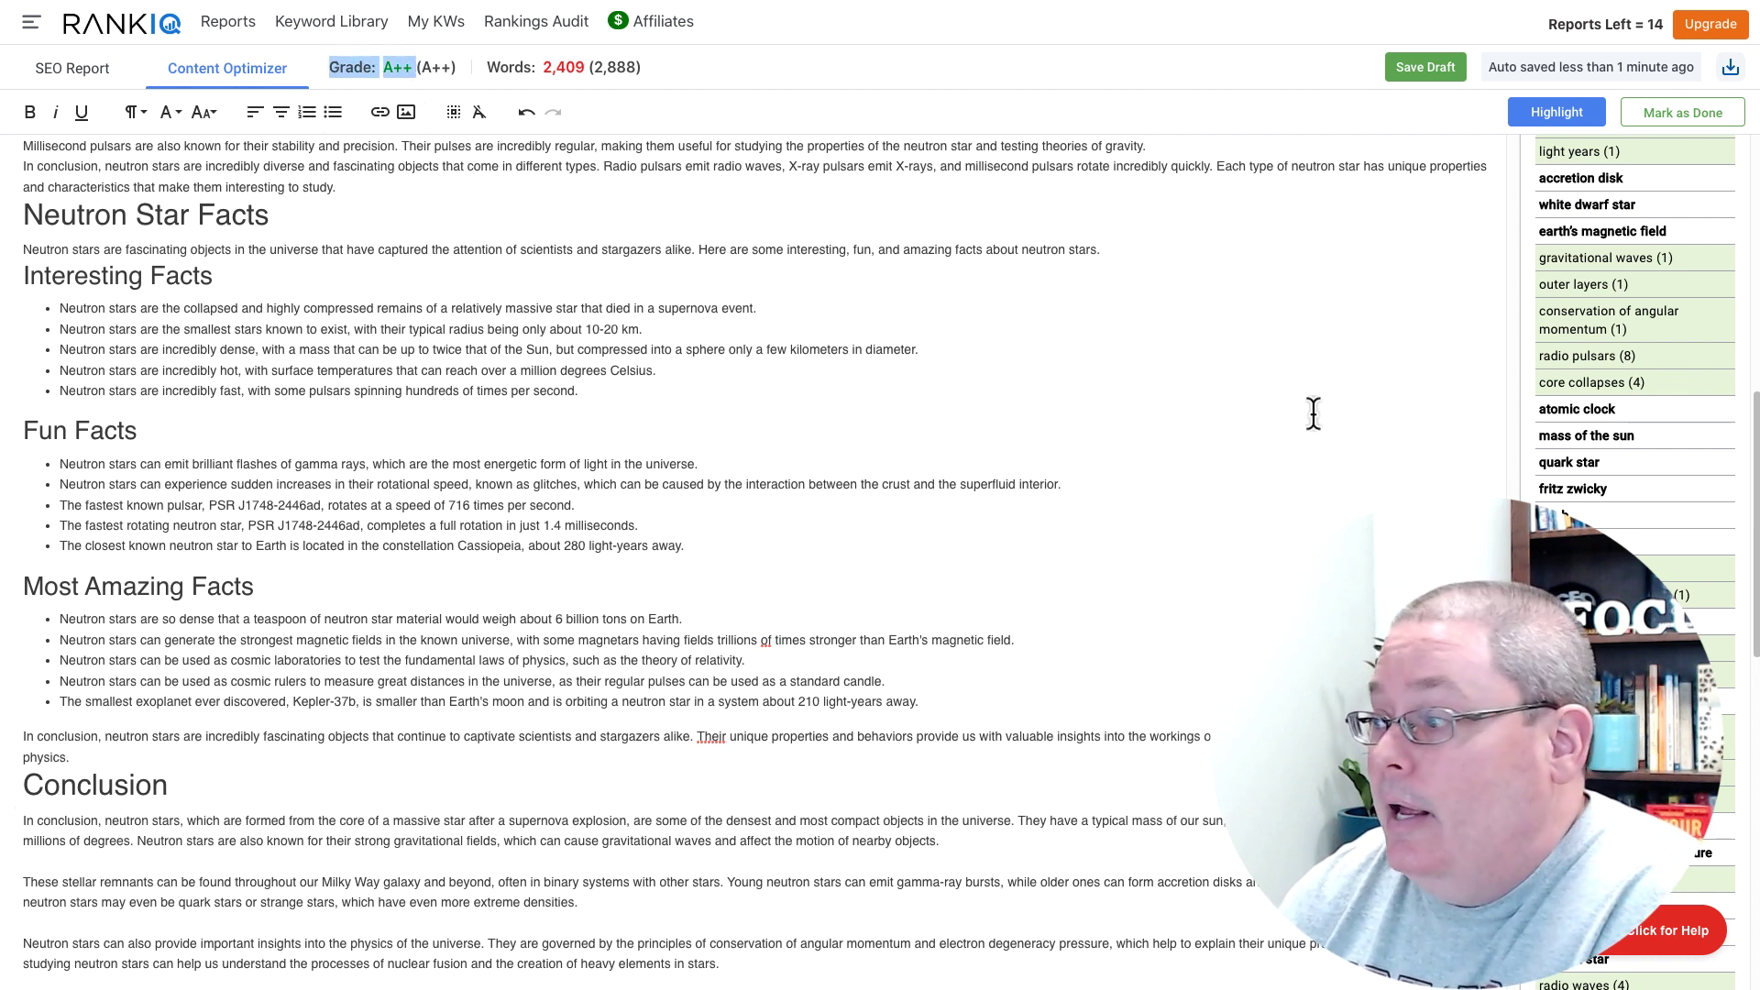
{"action": "scroll", "coordinate": [1619, 438], "scroll_direction": "up", "scroll_amount": 10}
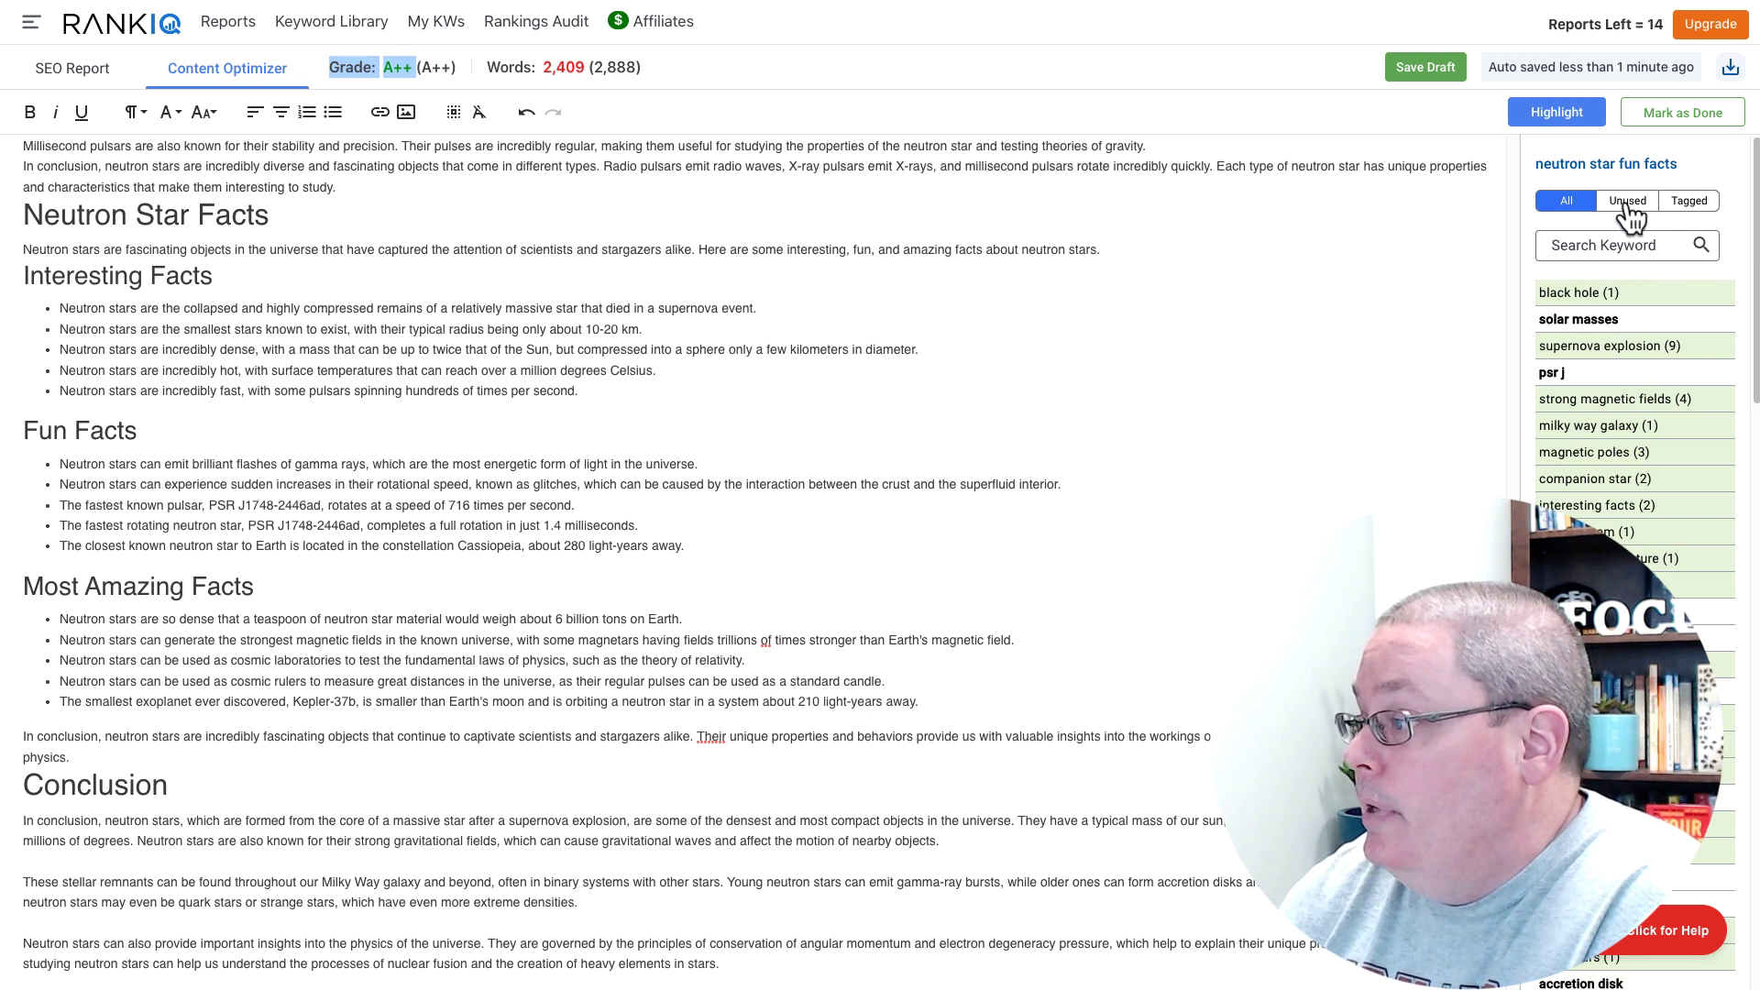
{"action": "left_click", "coordinate": [1626, 203]}
{"action": "scroll", "coordinate": [1641, 367], "scroll_direction": "down", "scroll_amount": 4}
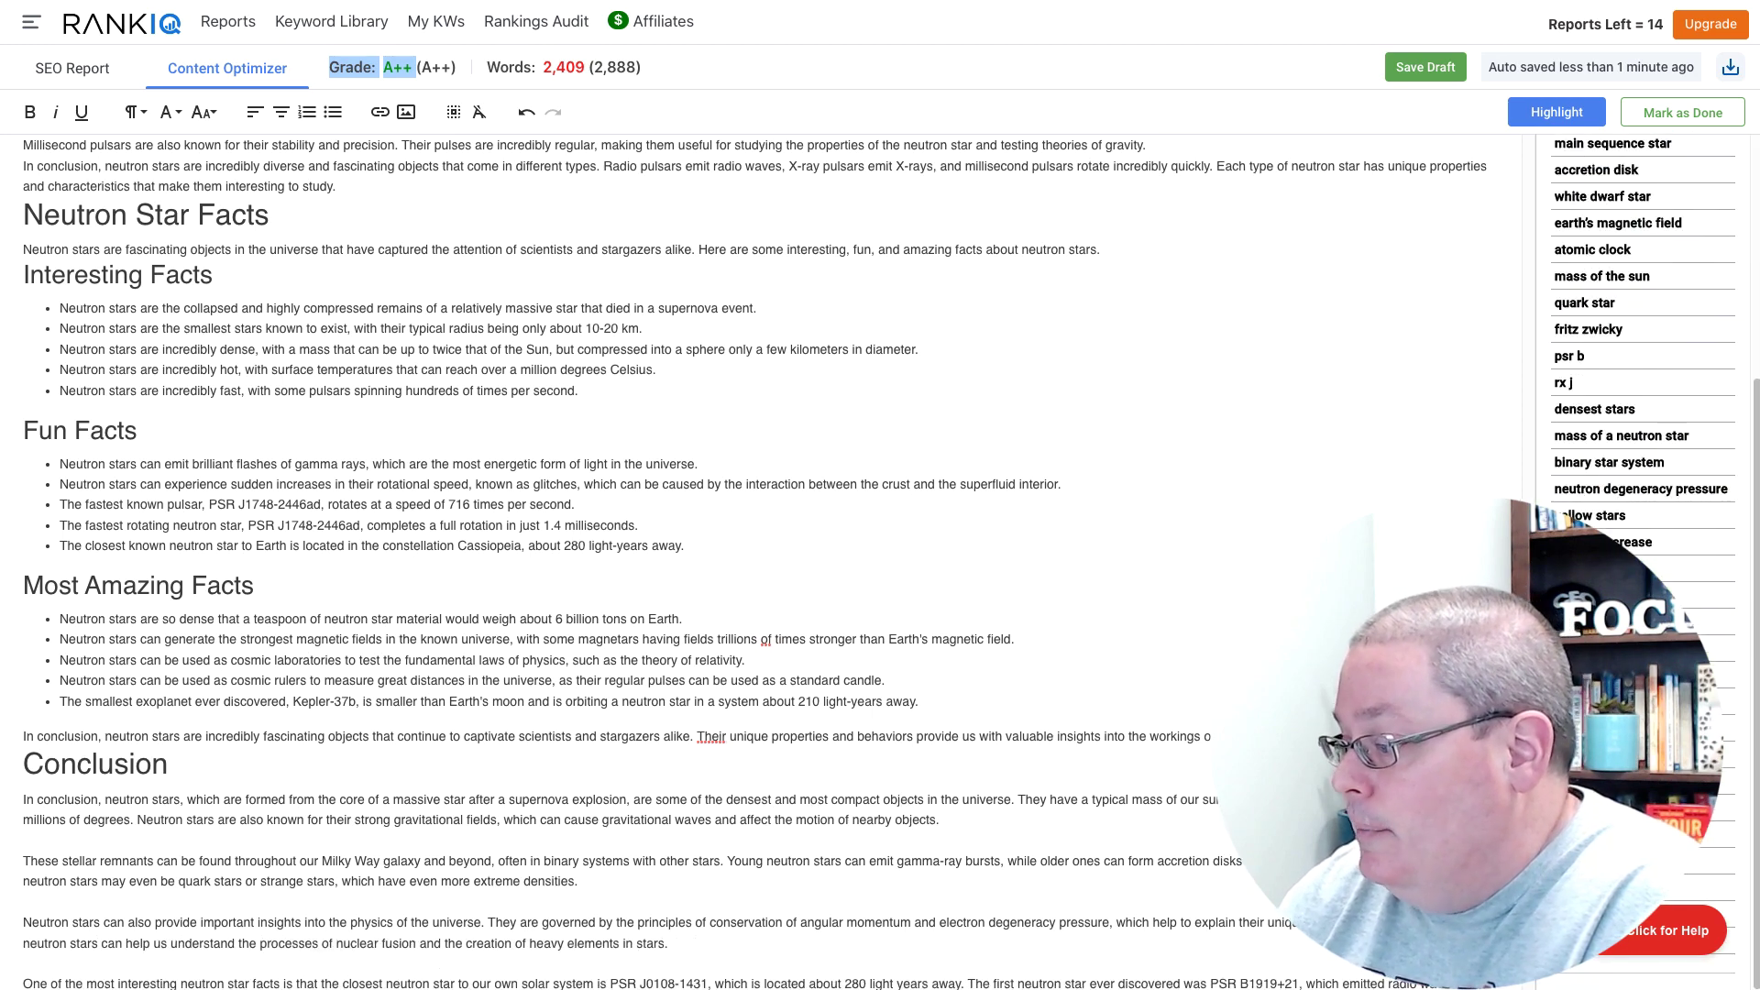
{"action": "scroll", "coordinate": [1640, 366], "scroll_direction": "up", "scroll_amount": 4}
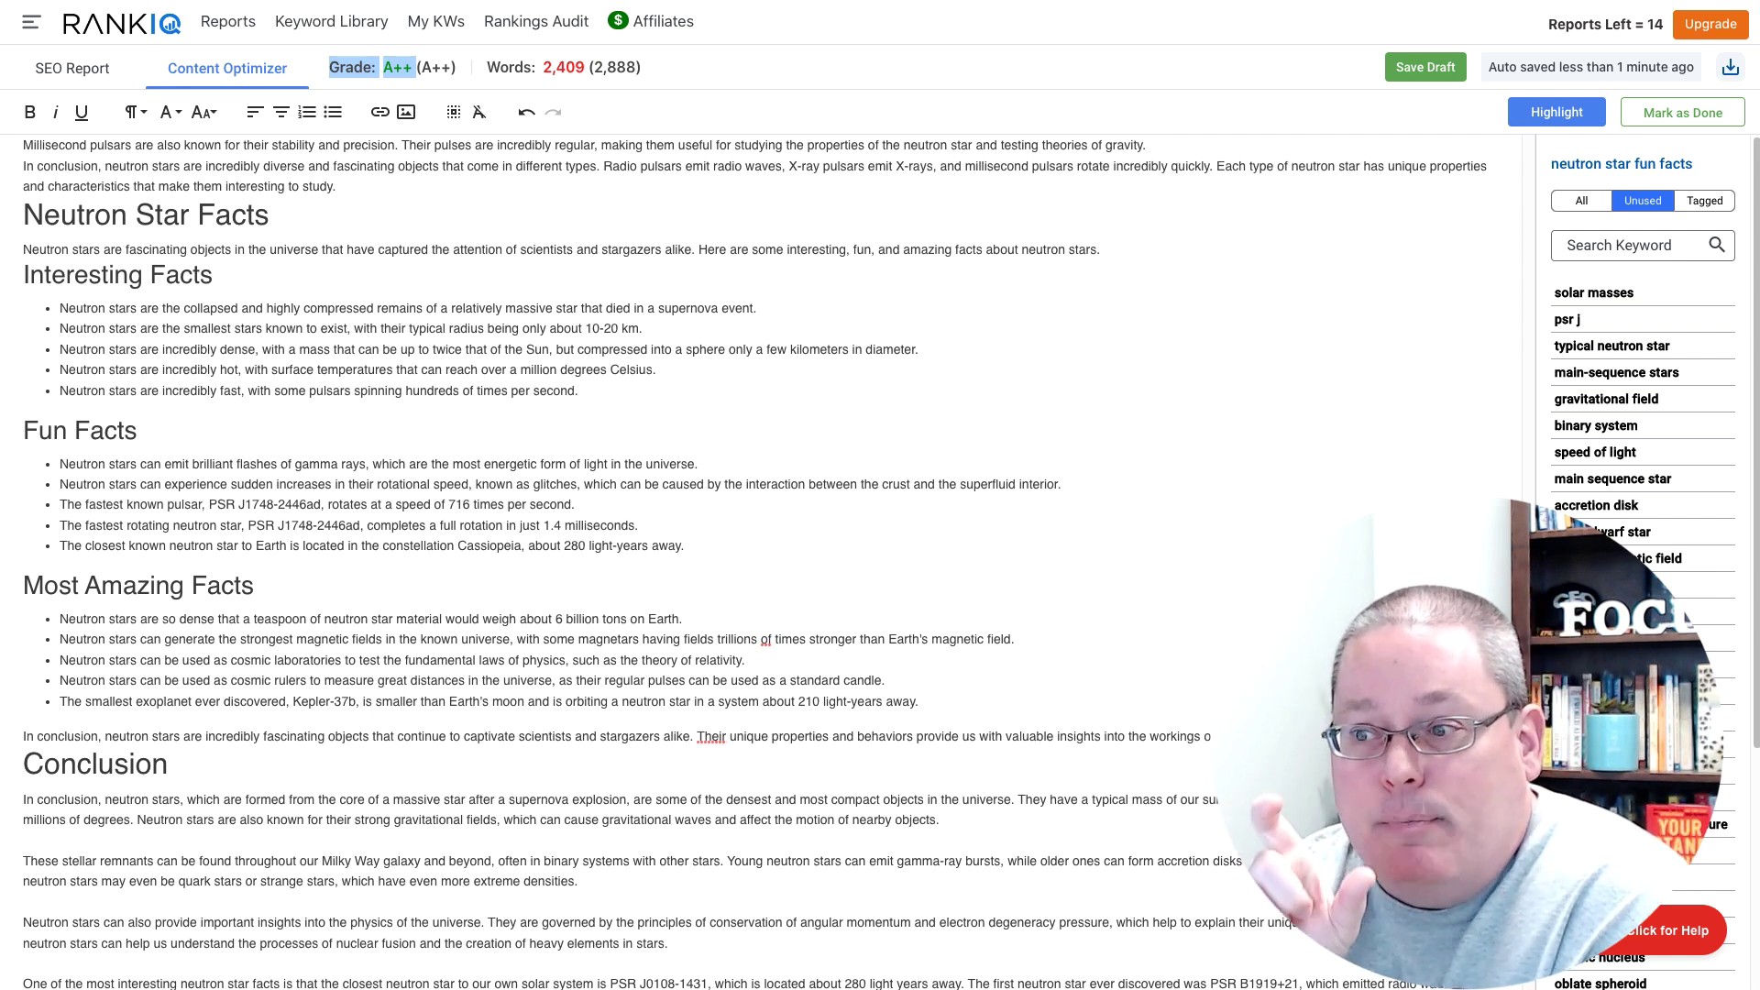
{"action": "scroll", "coordinate": [479, 358], "scroll_direction": "up", "scroll_amount": 15}
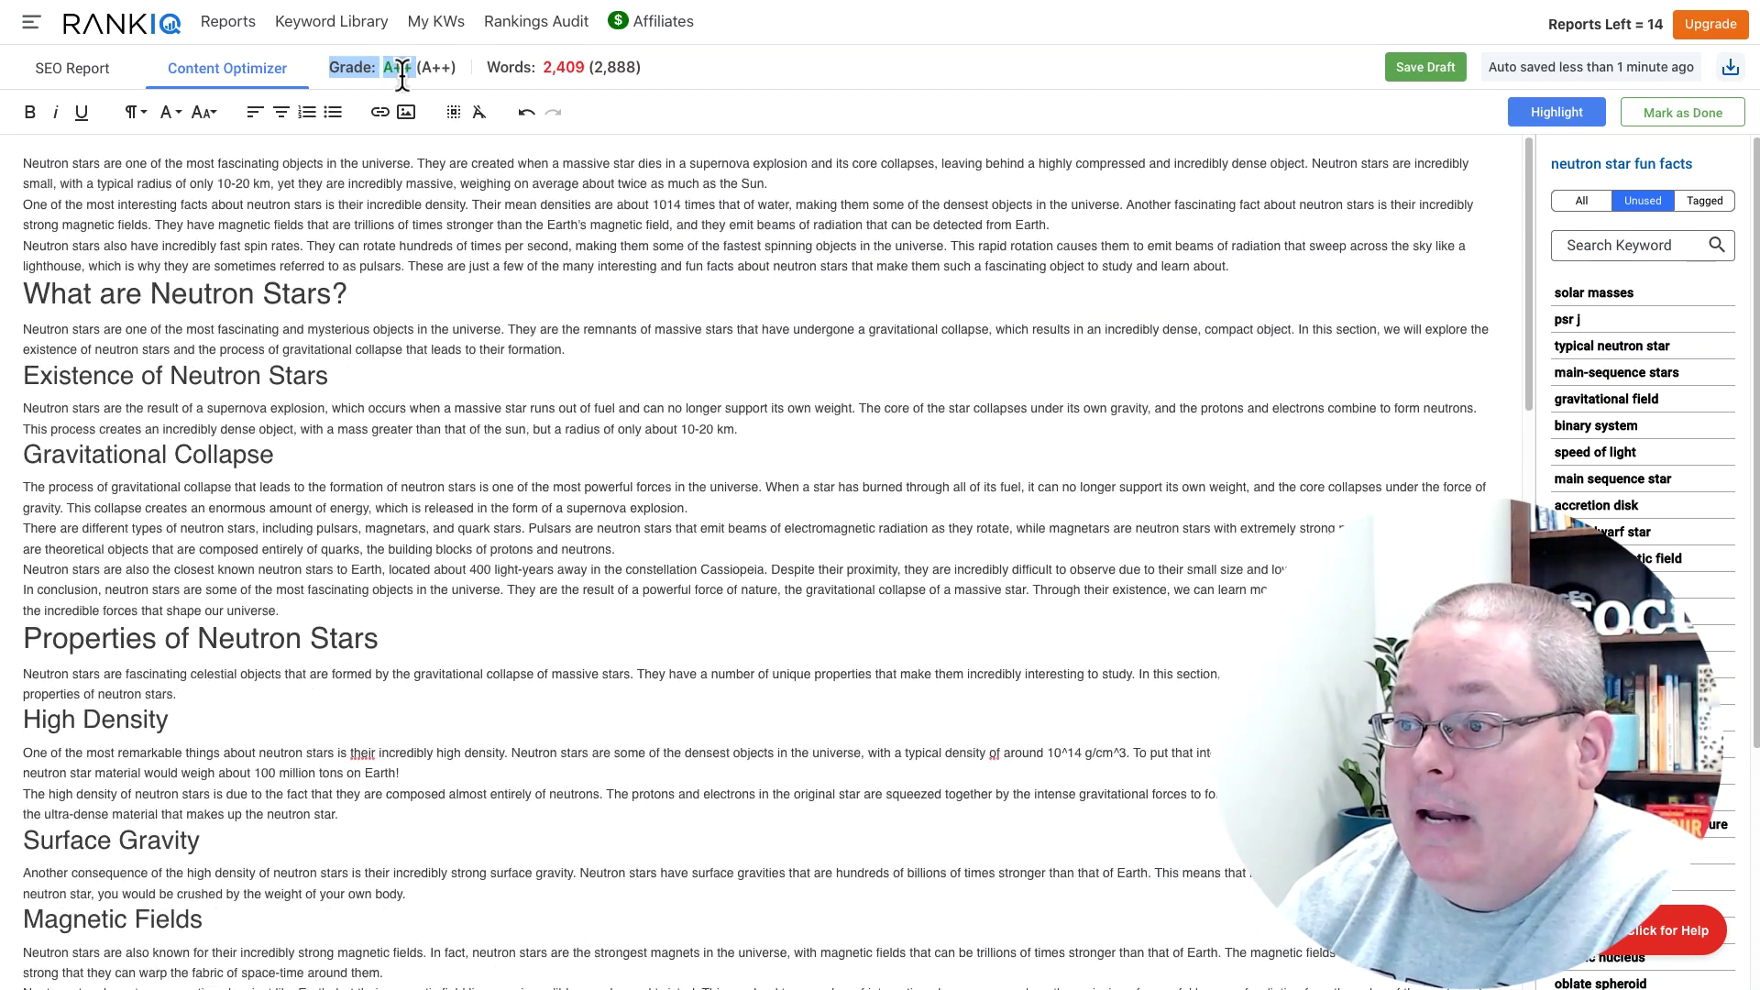
{"action": "left_click_drag", "start_coordinate": [542, 68], "coordinate": [567, 68]}
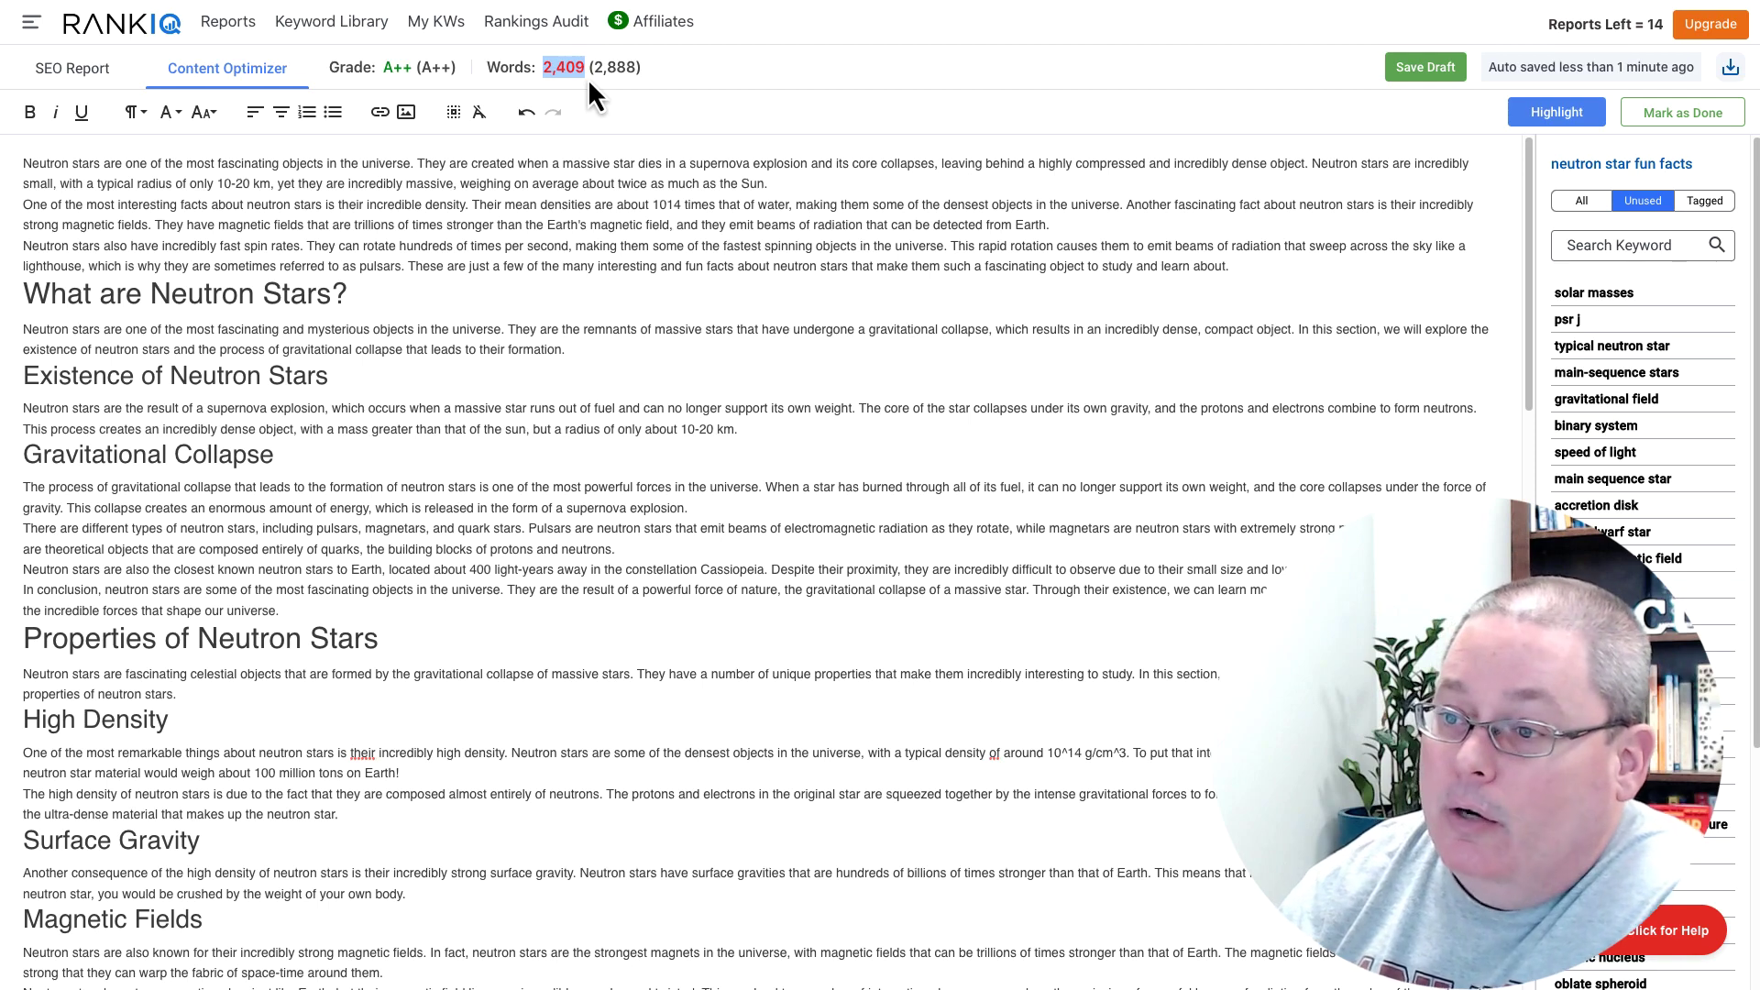
{"action": "scroll", "coordinate": [547, 392], "scroll_direction": "down", "scroll_amount": 15}
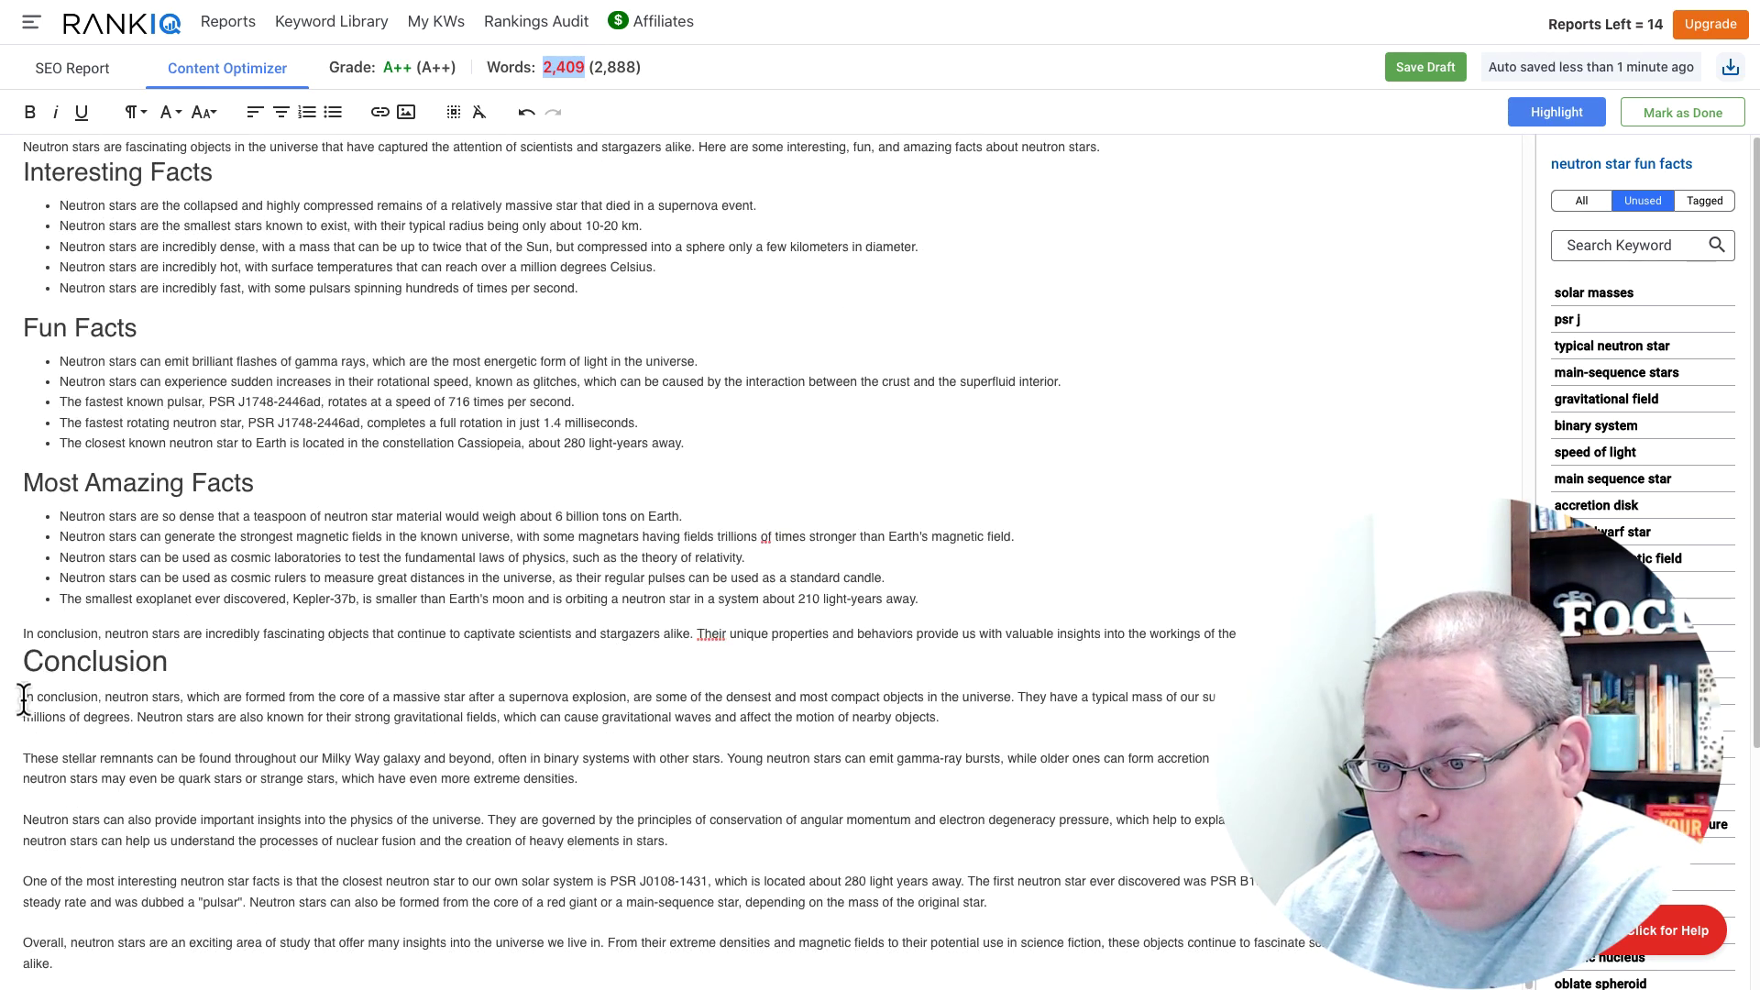
{"action": "left_click_drag", "start_coordinate": [23, 698], "coordinate": [126, 962]}
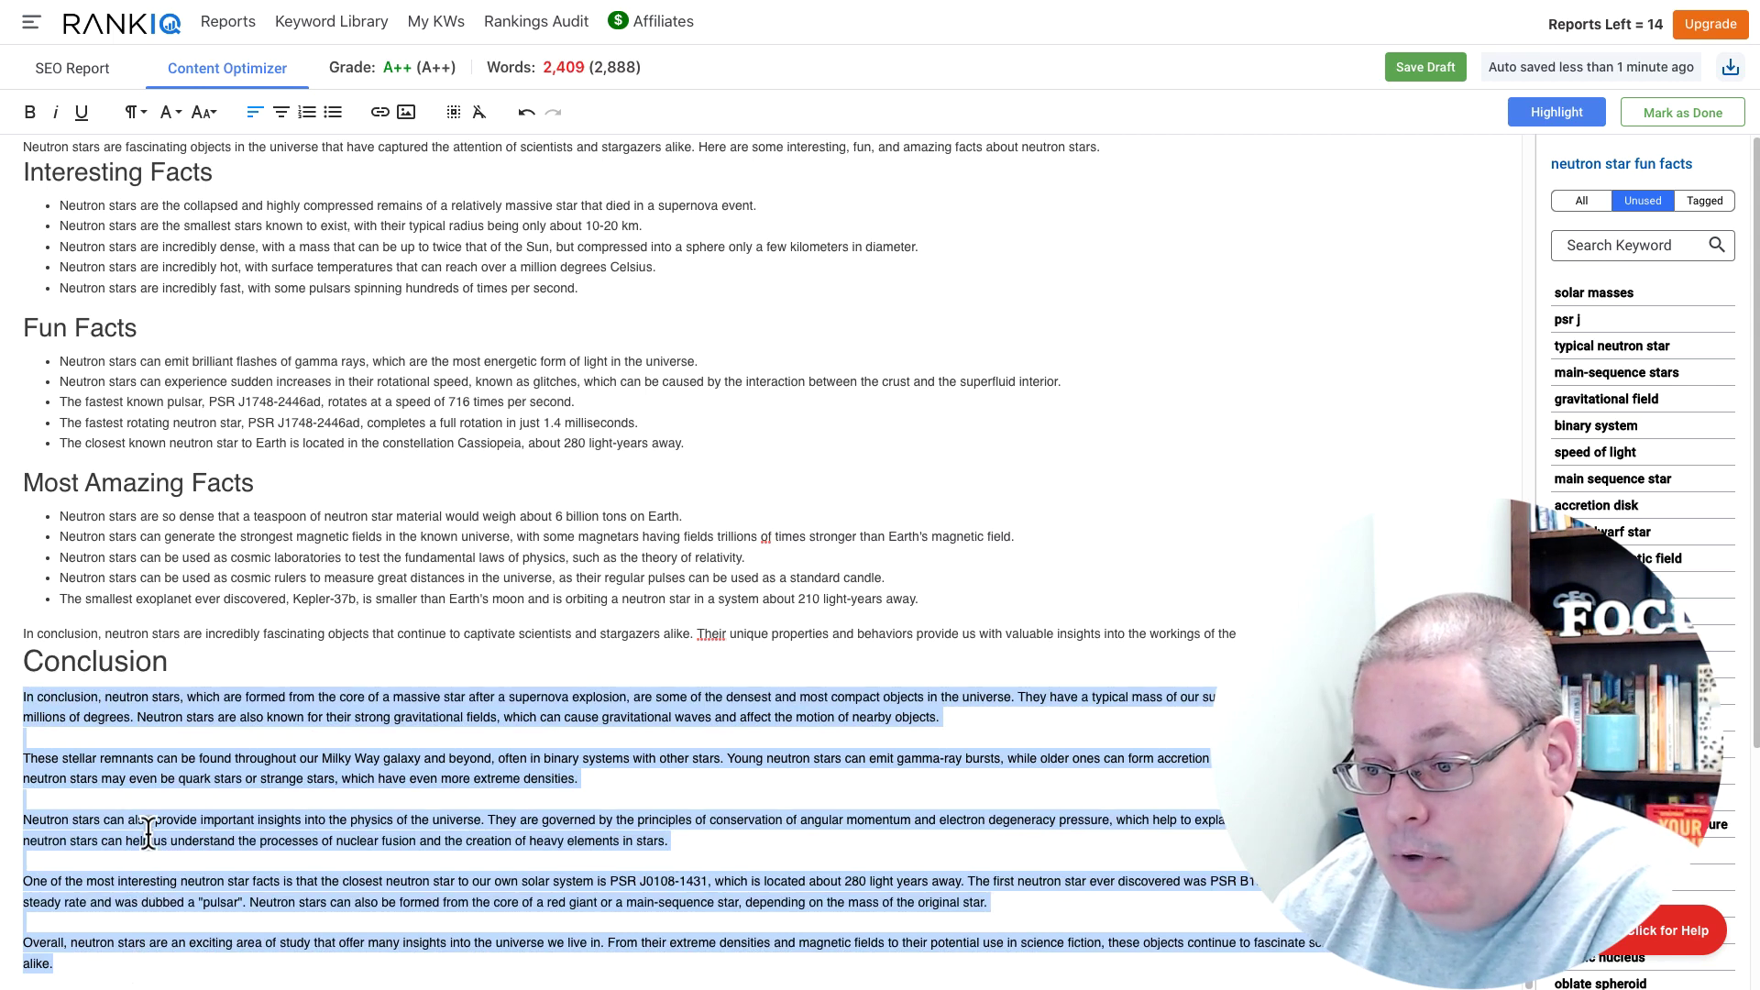
{"action": "right_click", "coordinate": [148, 829]}
Step: Paste the rewritten conclusion over the old one in the Neutron Star post
{"action": "left_click", "coordinate": [177, 798]}
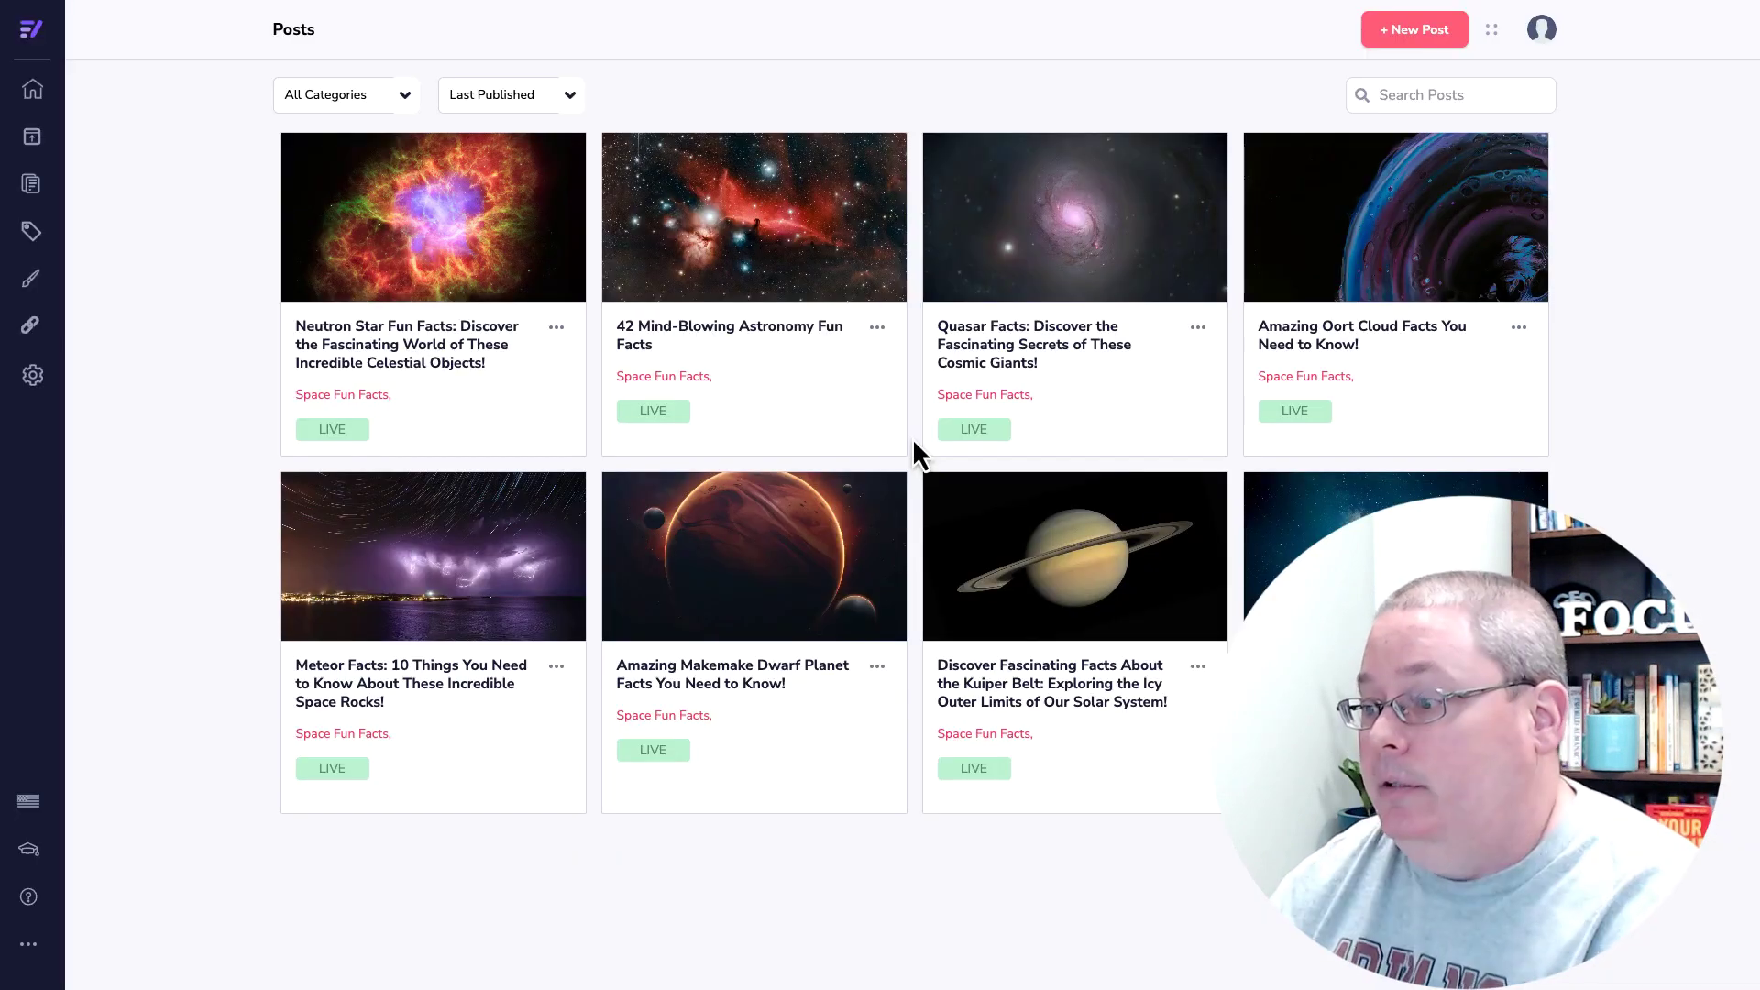
{"action": "mouse_move", "coordinate": [527, 267]}
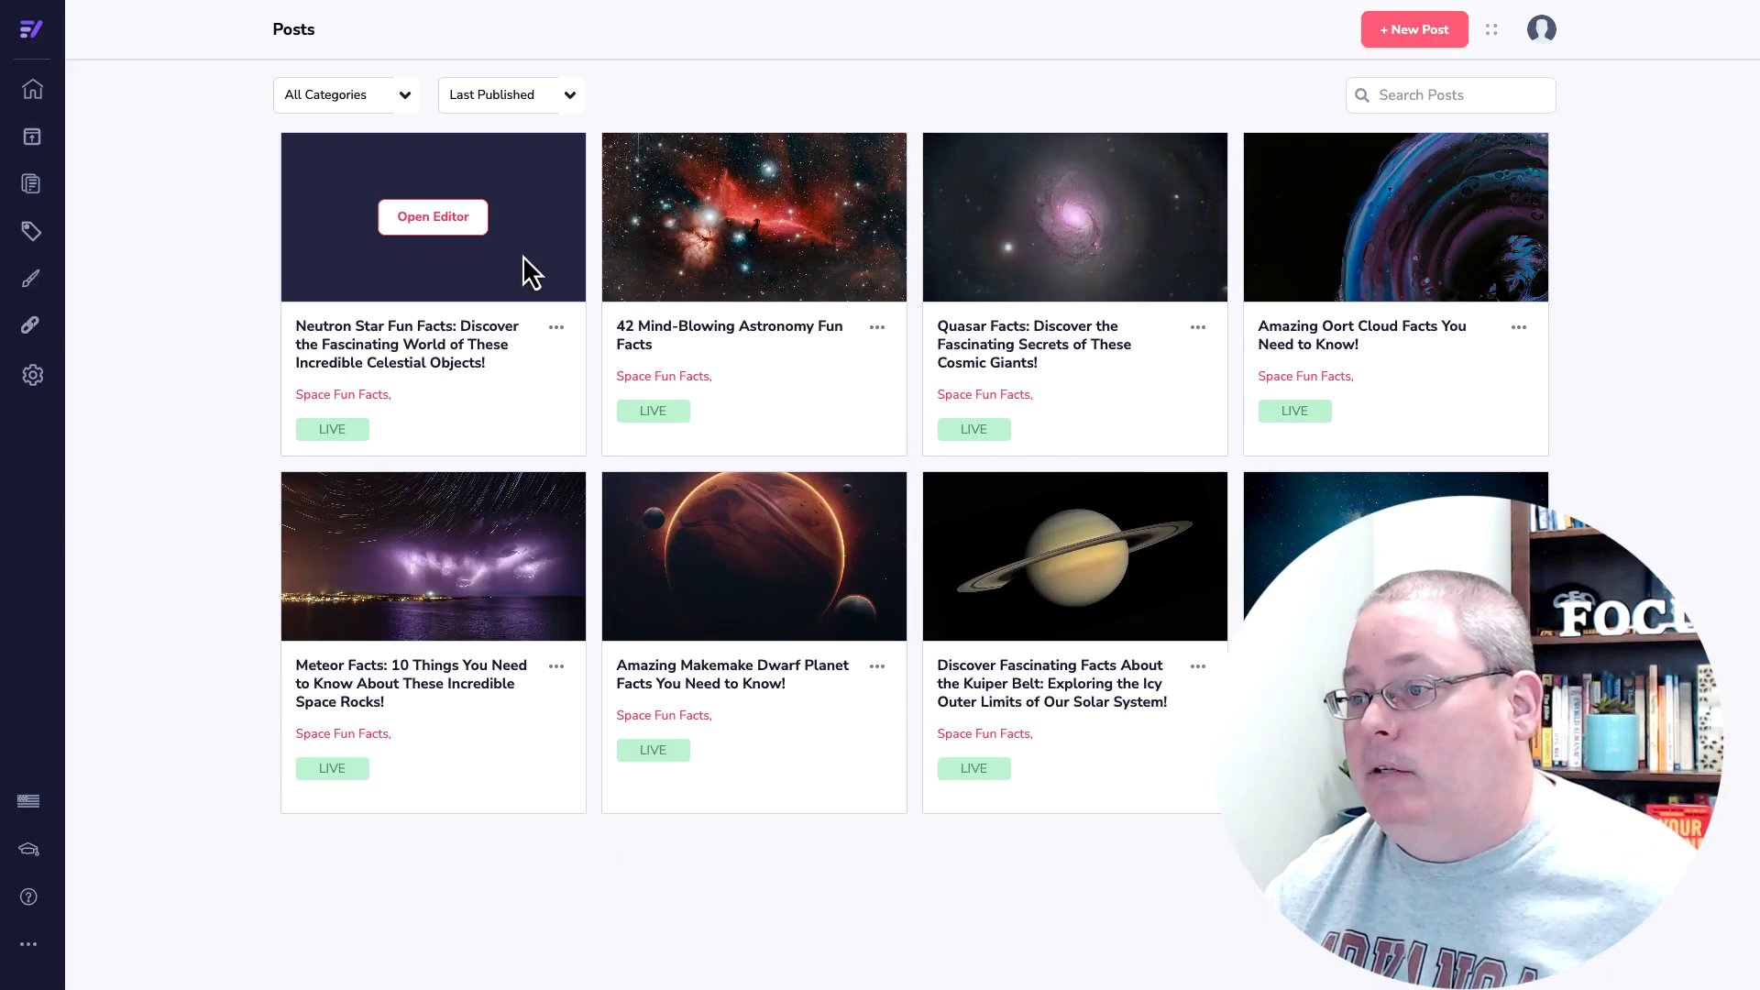
{"action": "left_click", "coordinate": [438, 229]}
{"action": "left_click_drag", "start_coordinate": [554, 252], "coordinate": [1219, 929]}
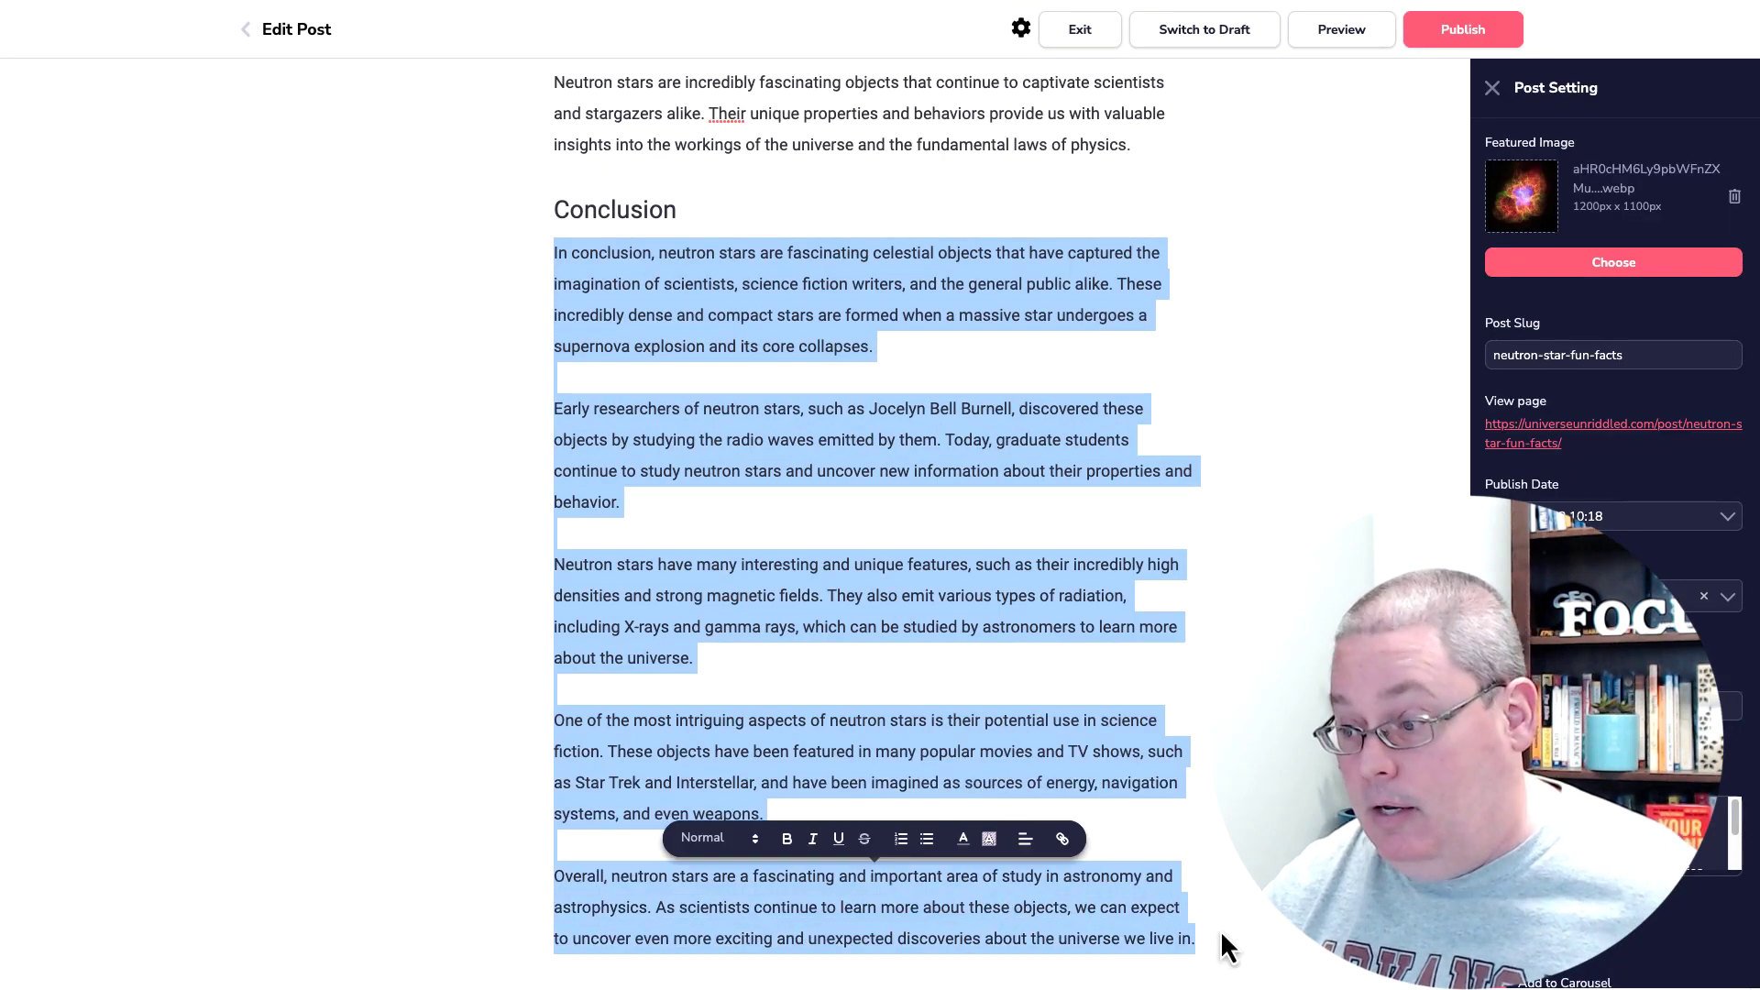
{"action": "key", "text": "ctrl+v"}
Step: Publish the updated post and point out its A++ grade
{"action": "scroll", "coordinate": [907, 734], "scroll_direction": "down", "scroll_amount": 1}
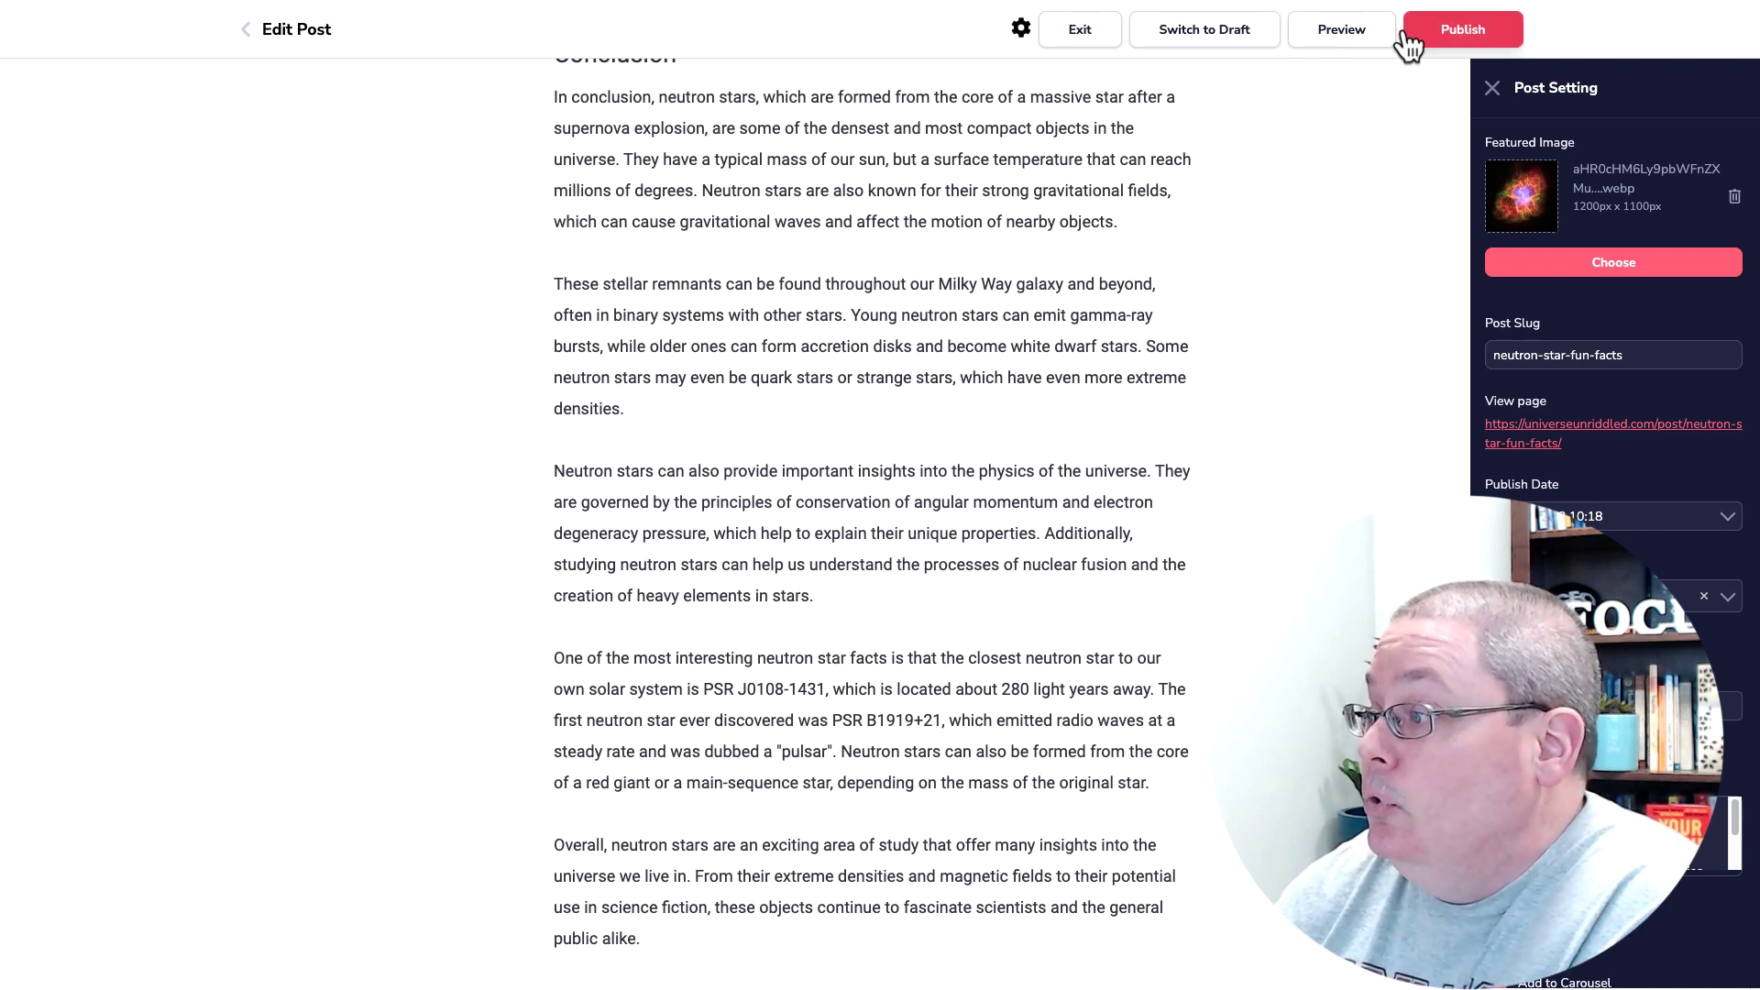
{"action": "left_click", "coordinate": [1443, 36]}
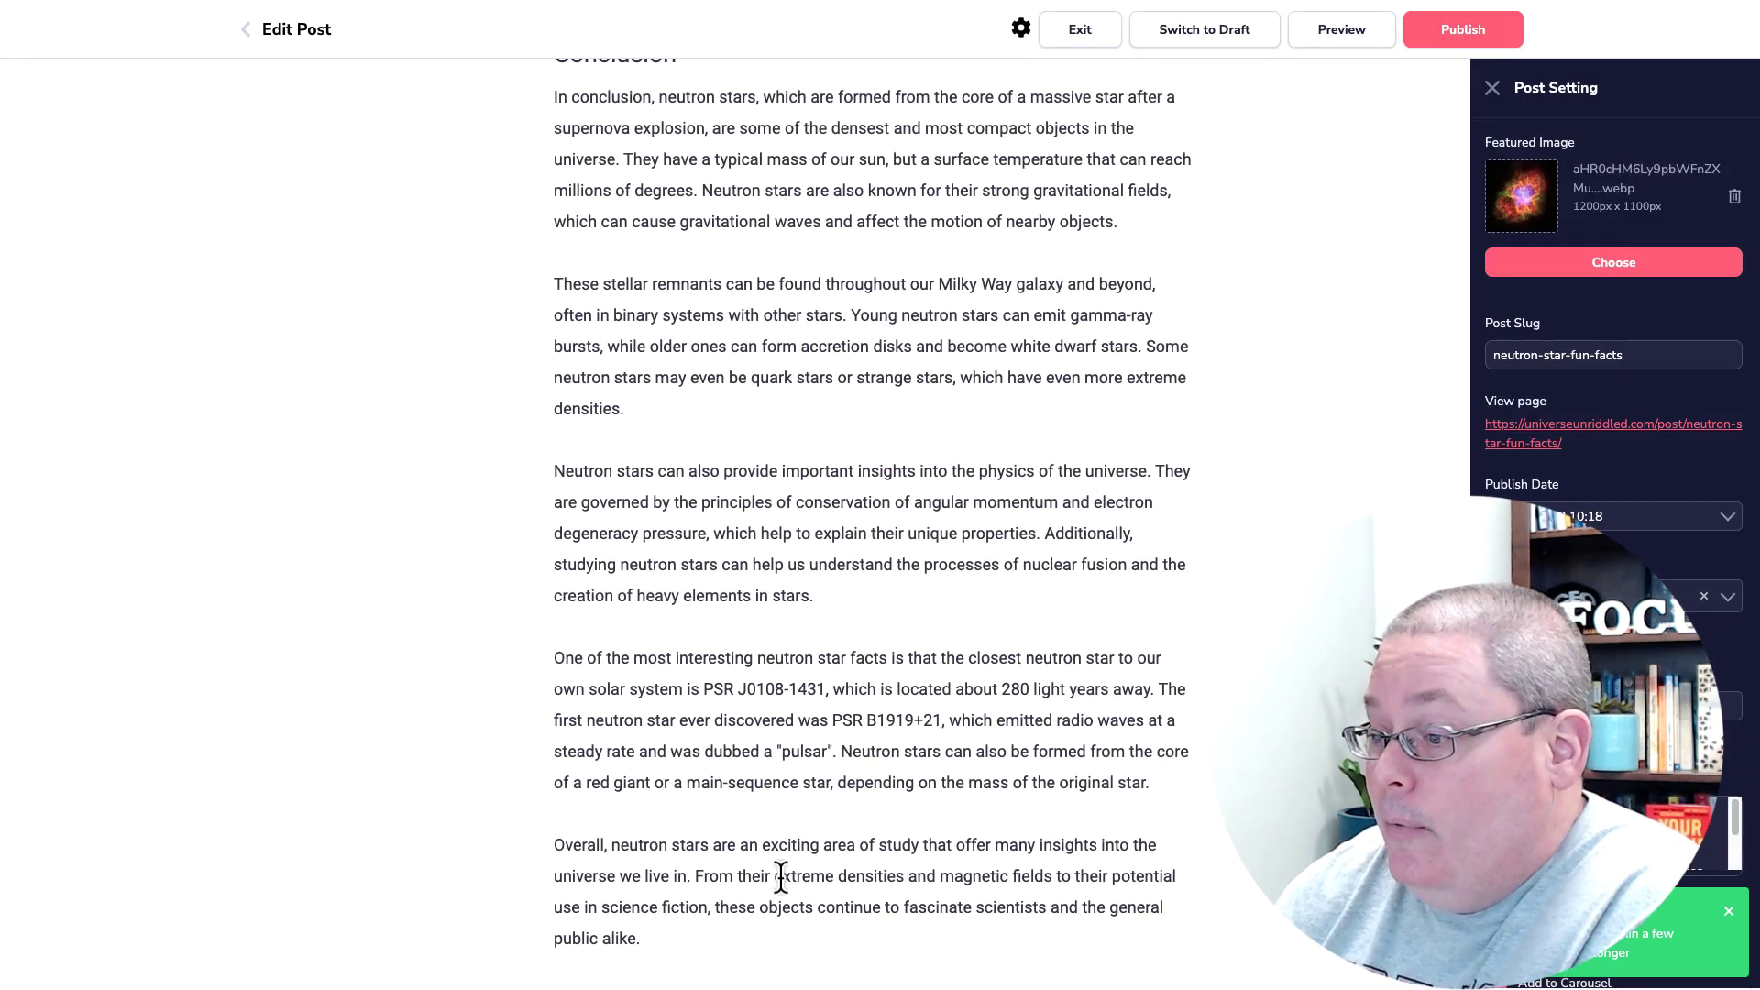
{"action": "scroll", "coordinate": [780, 875], "scroll_direction": "up", "scroll_amount": 4}
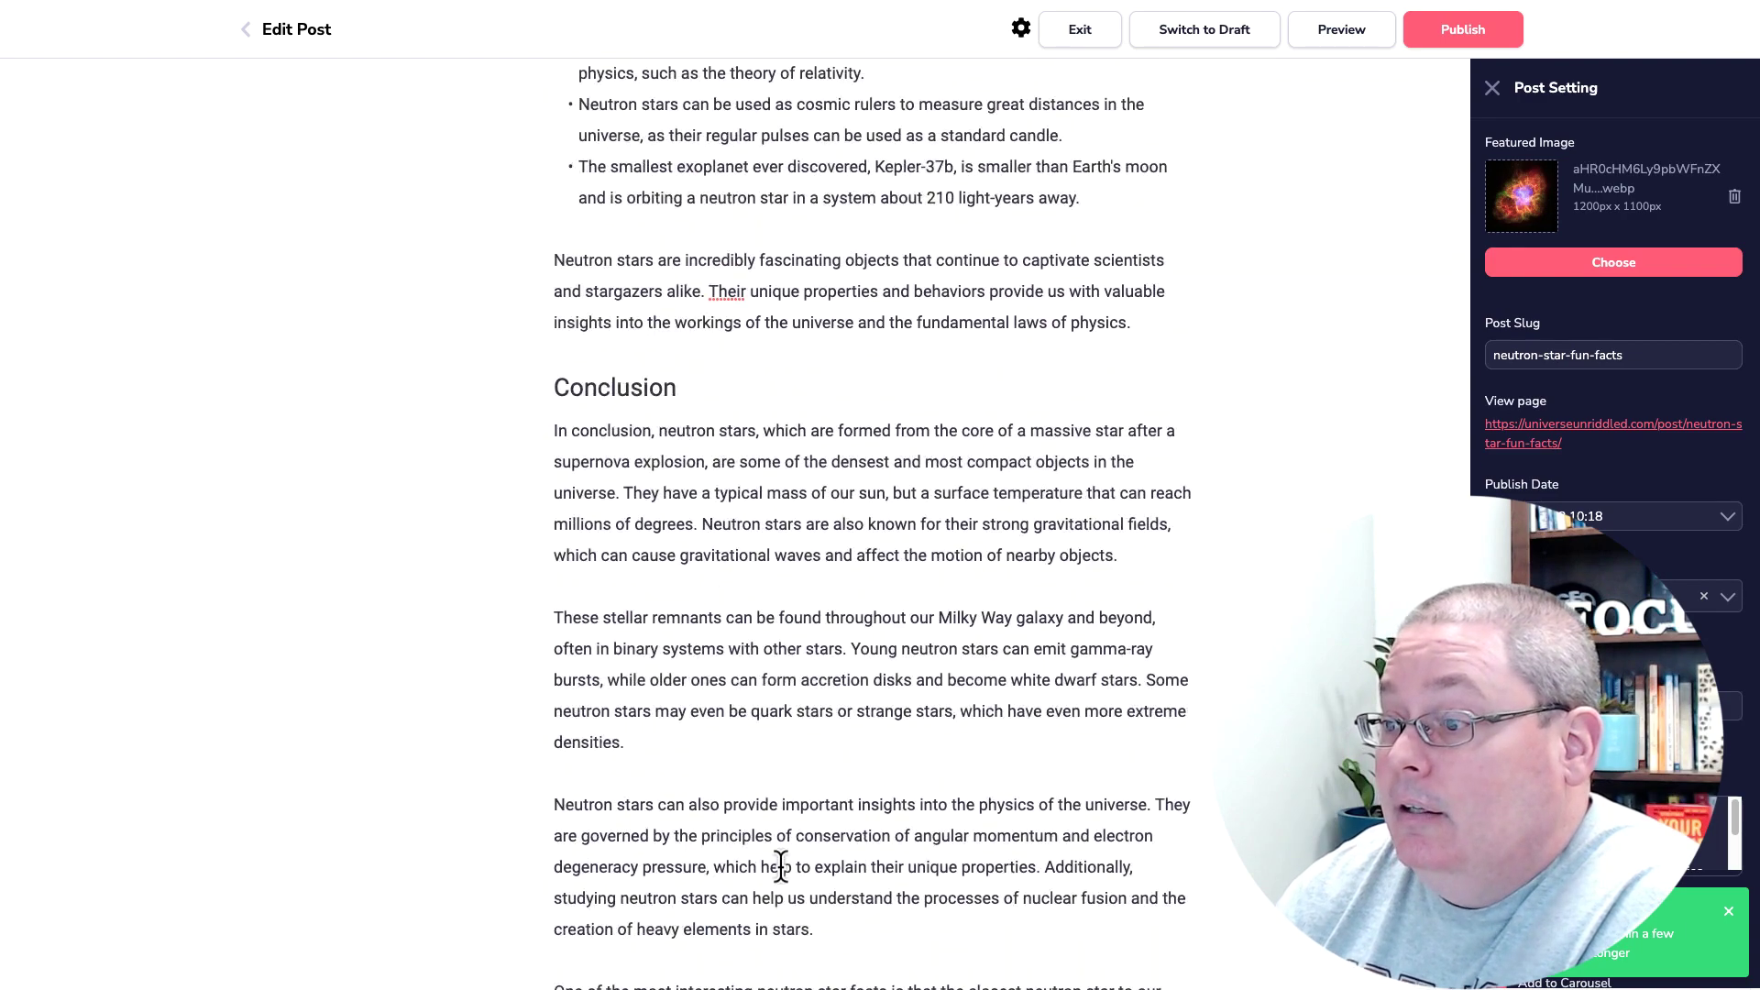
{"action": "scroll", "coordinate": [780, 866], "scroll_direction": "up", "scroll_amount": 15}
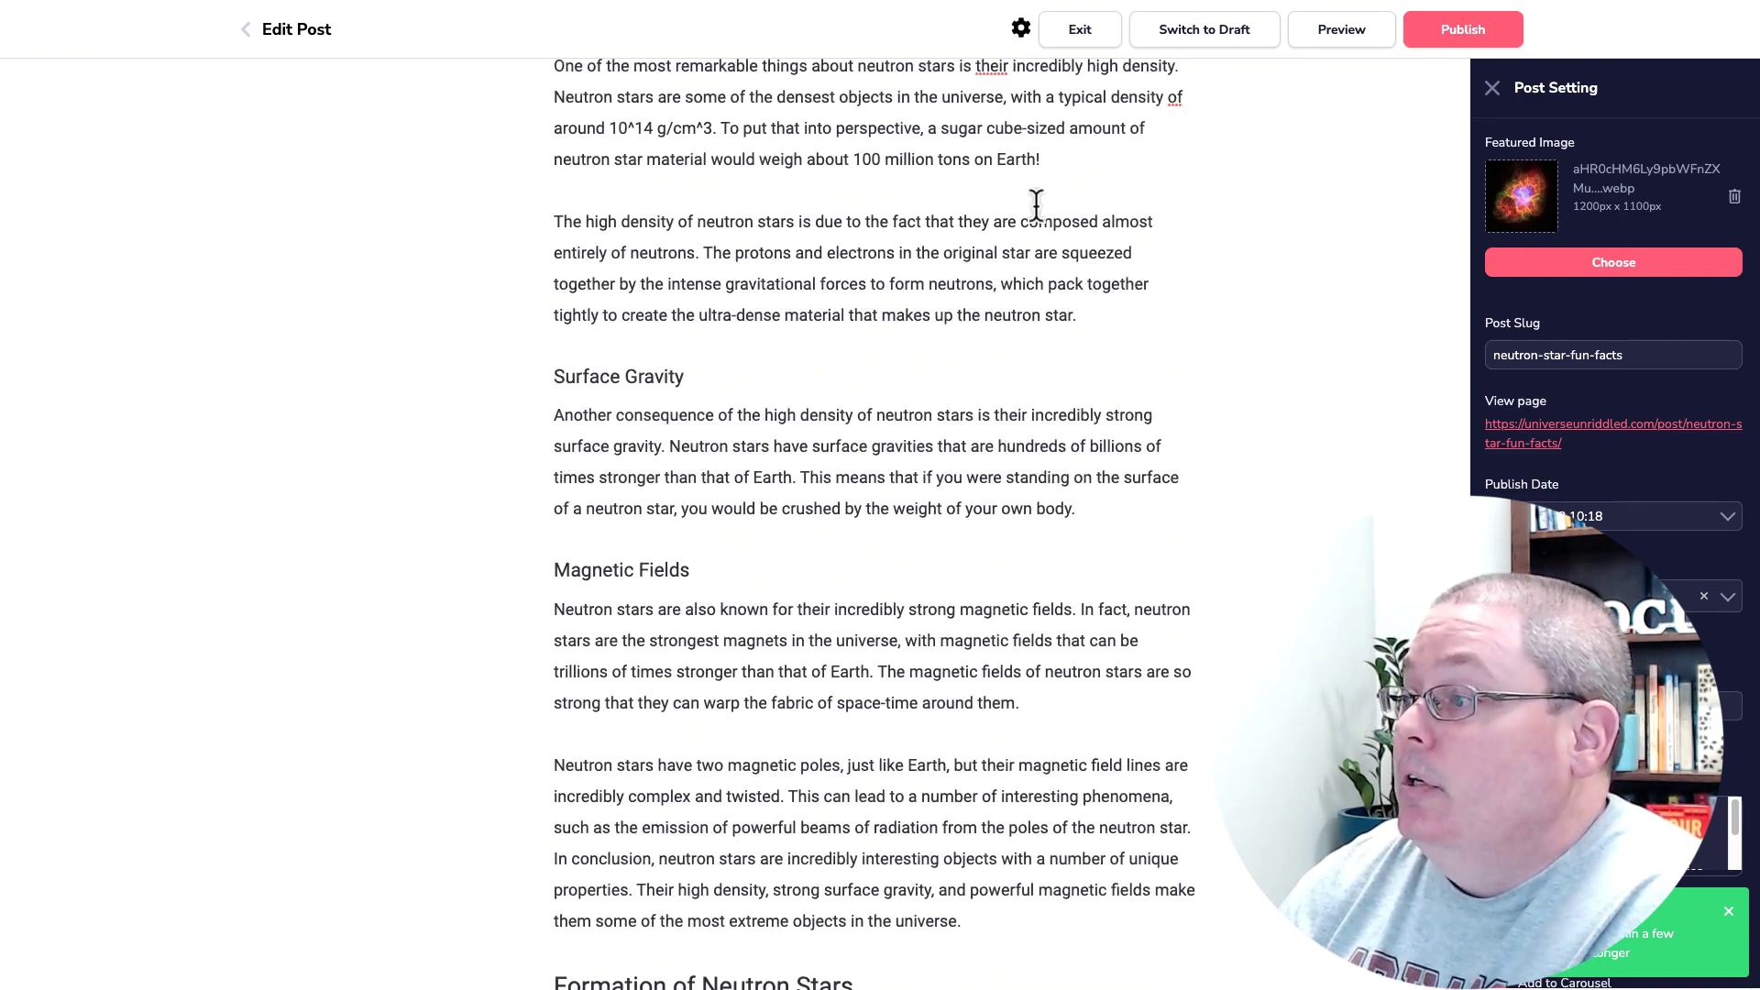
{"action": "scroll", "coordinate": [1036, 204], "scroll_direction": "up", "scroll_amount": 10}
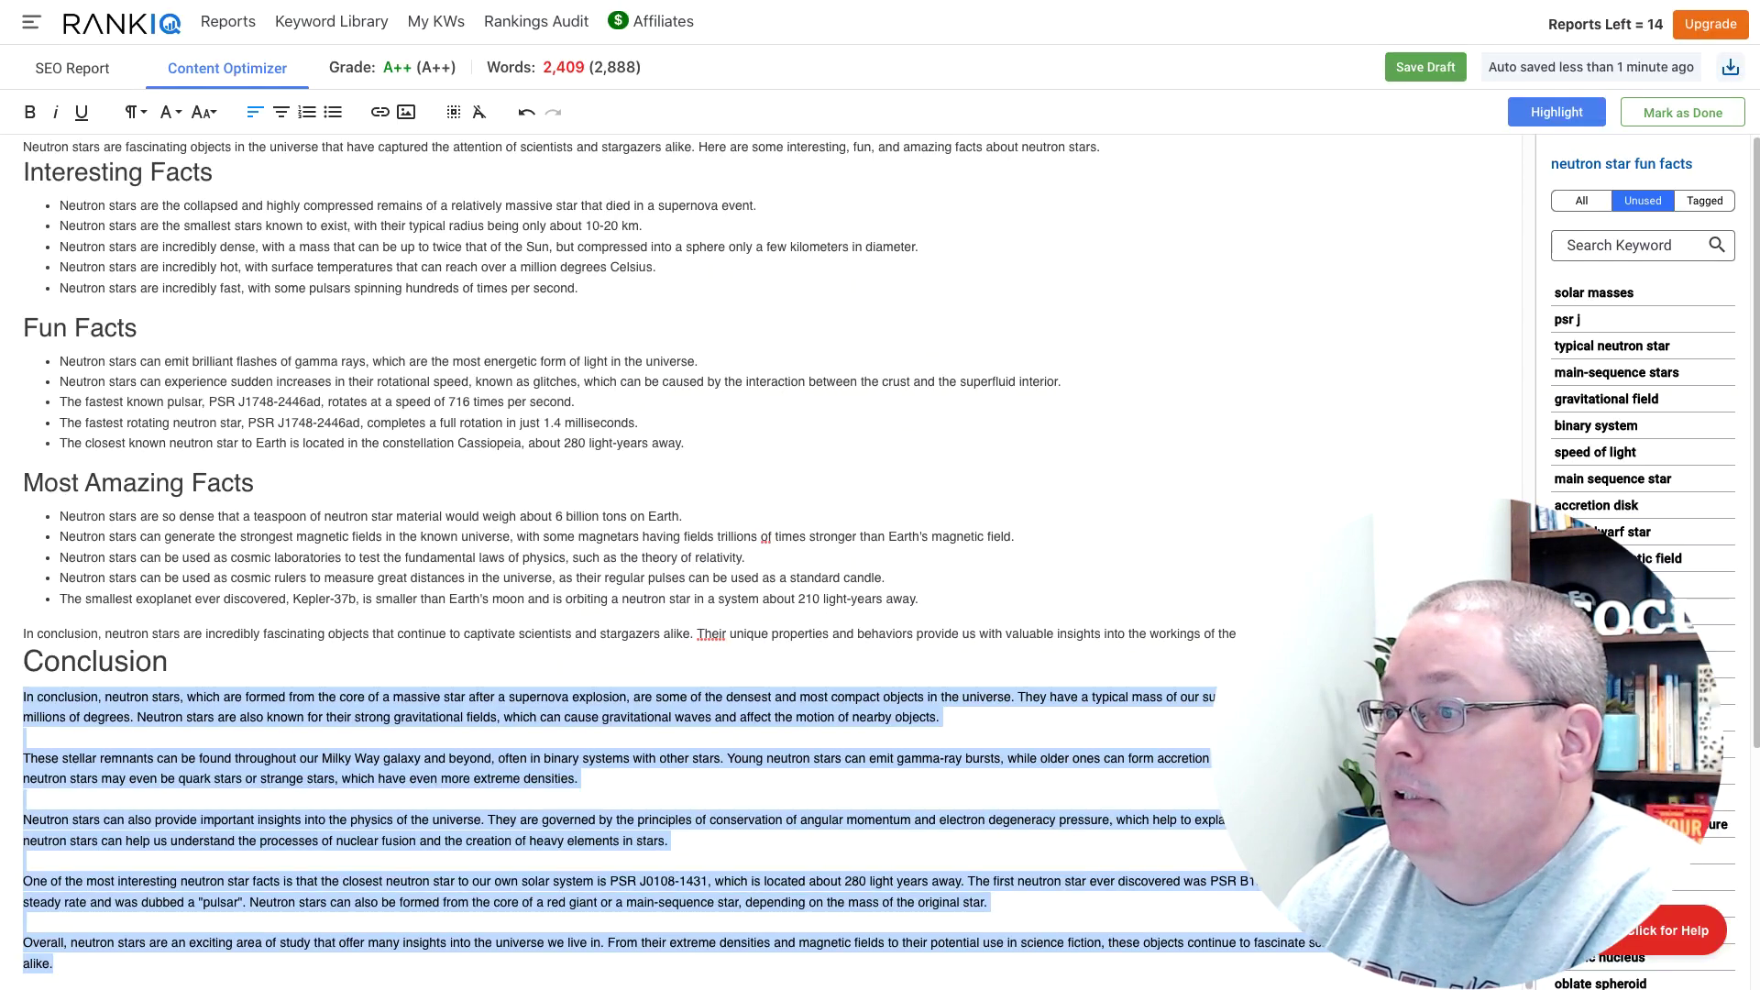
{"action": "left_click_drag", "start_coordinate": [328, 66], "coordinate": [411, 67]}
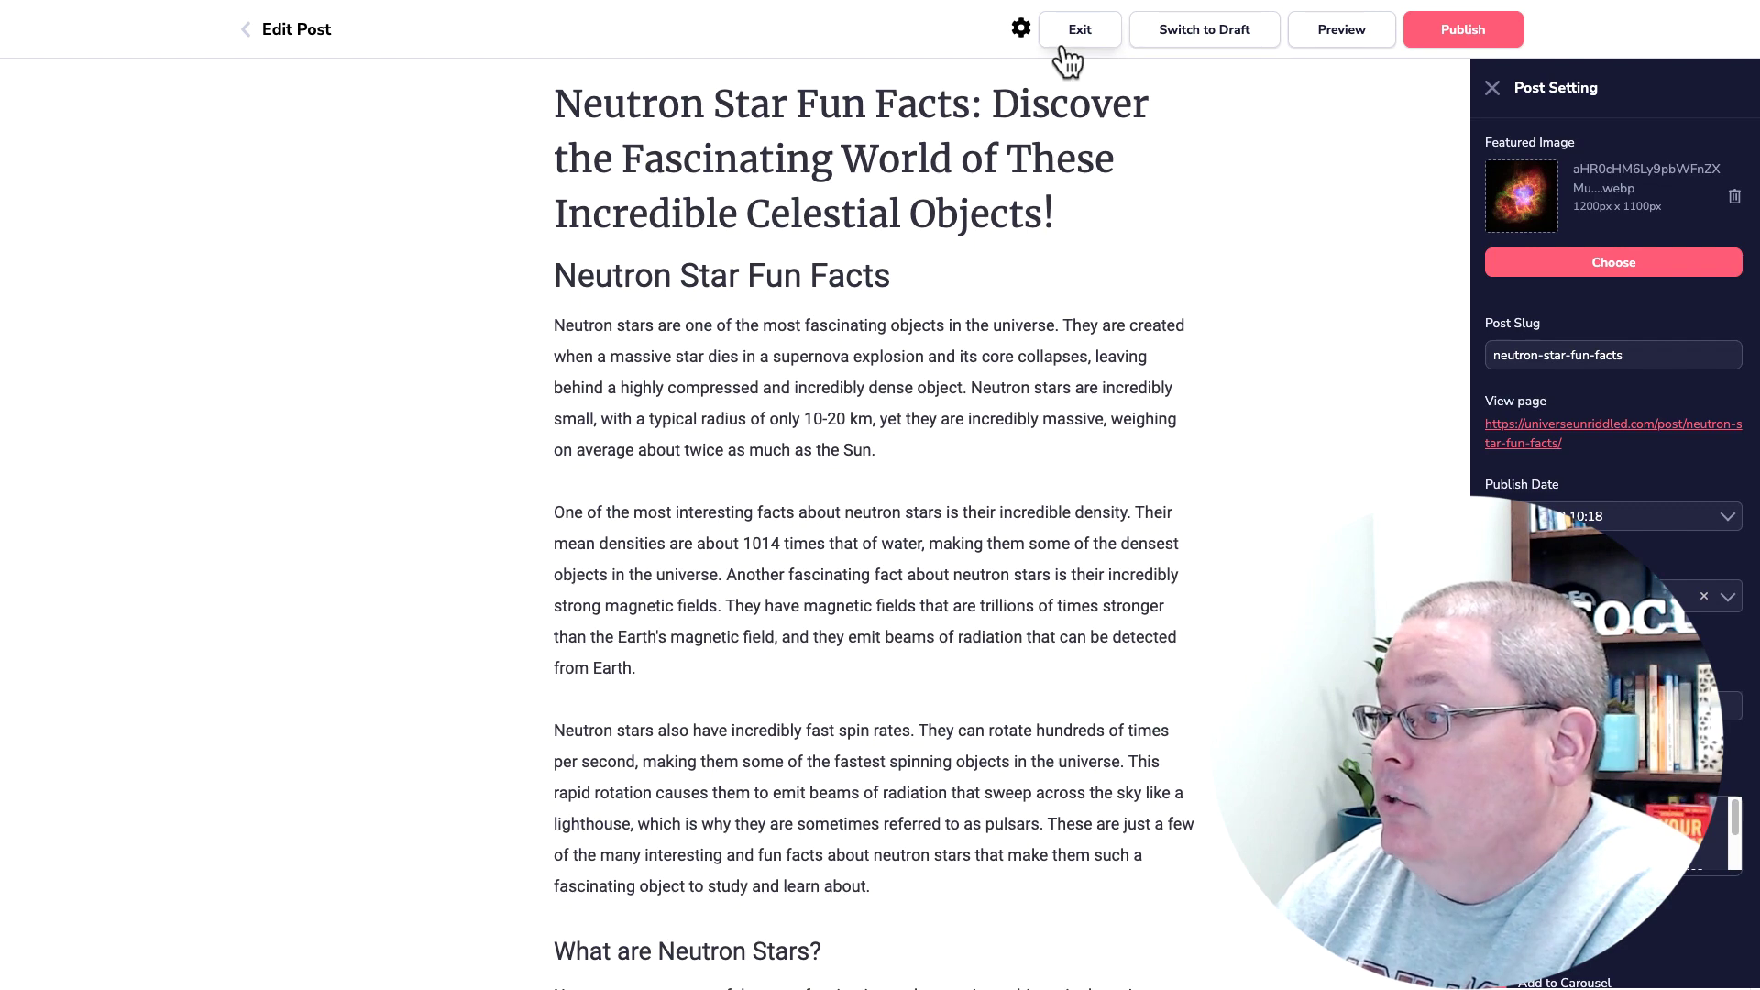
Step: Exit the post editor, choosing Save in the 'Your Changes Will Be Lost' prompt
{"action": "left_click", "coordinate": [1086, 29]}
{"action": "left_click", "coordinate": [968, 555]}
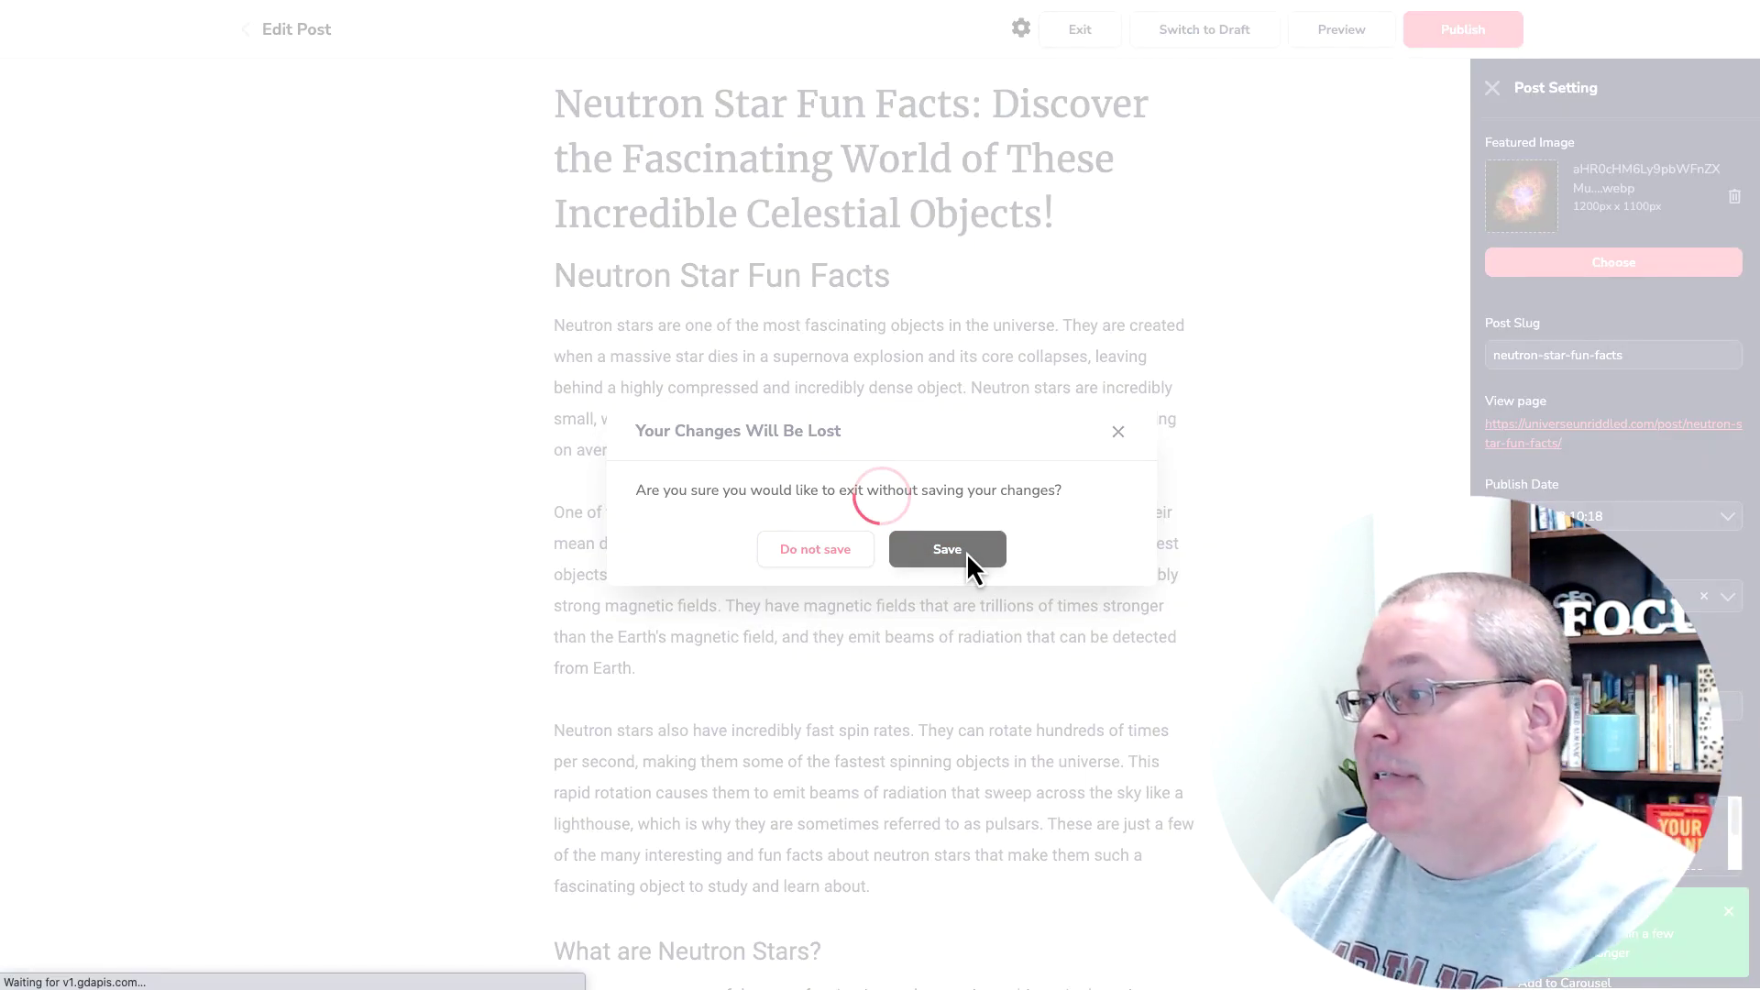